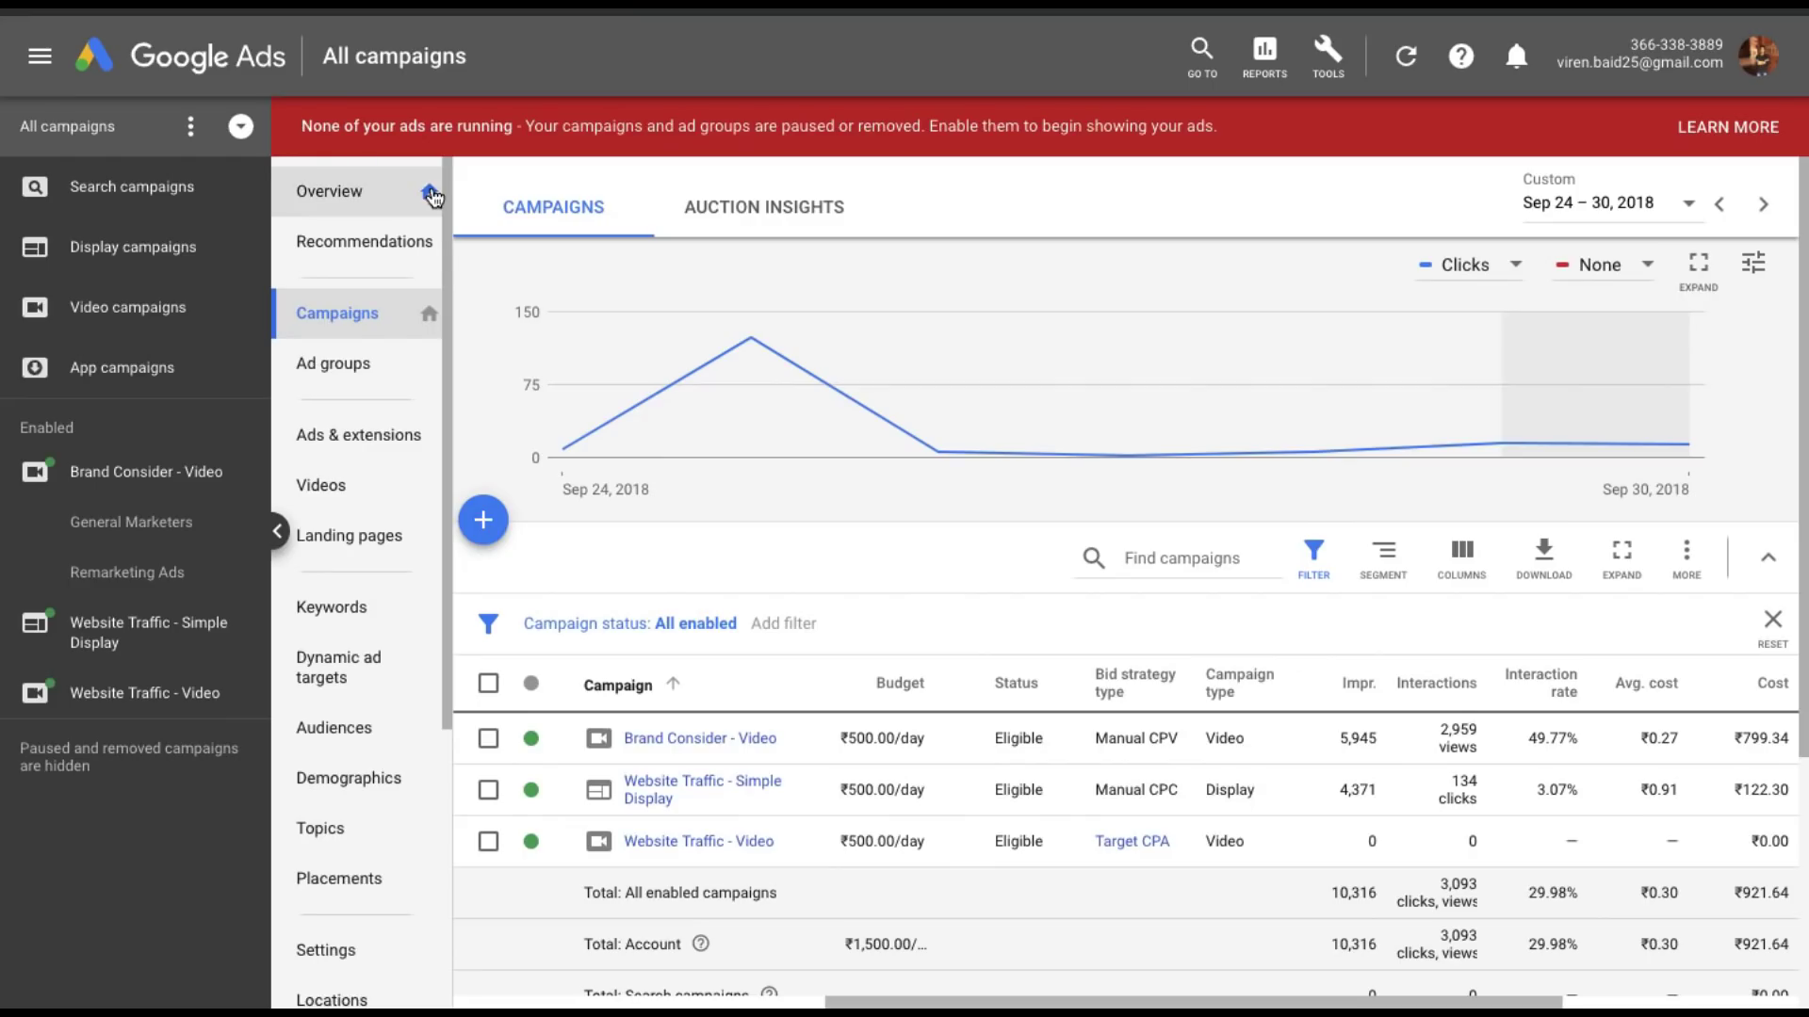
Start a new campaign with Website traffic as its goal.
click(430, 192)
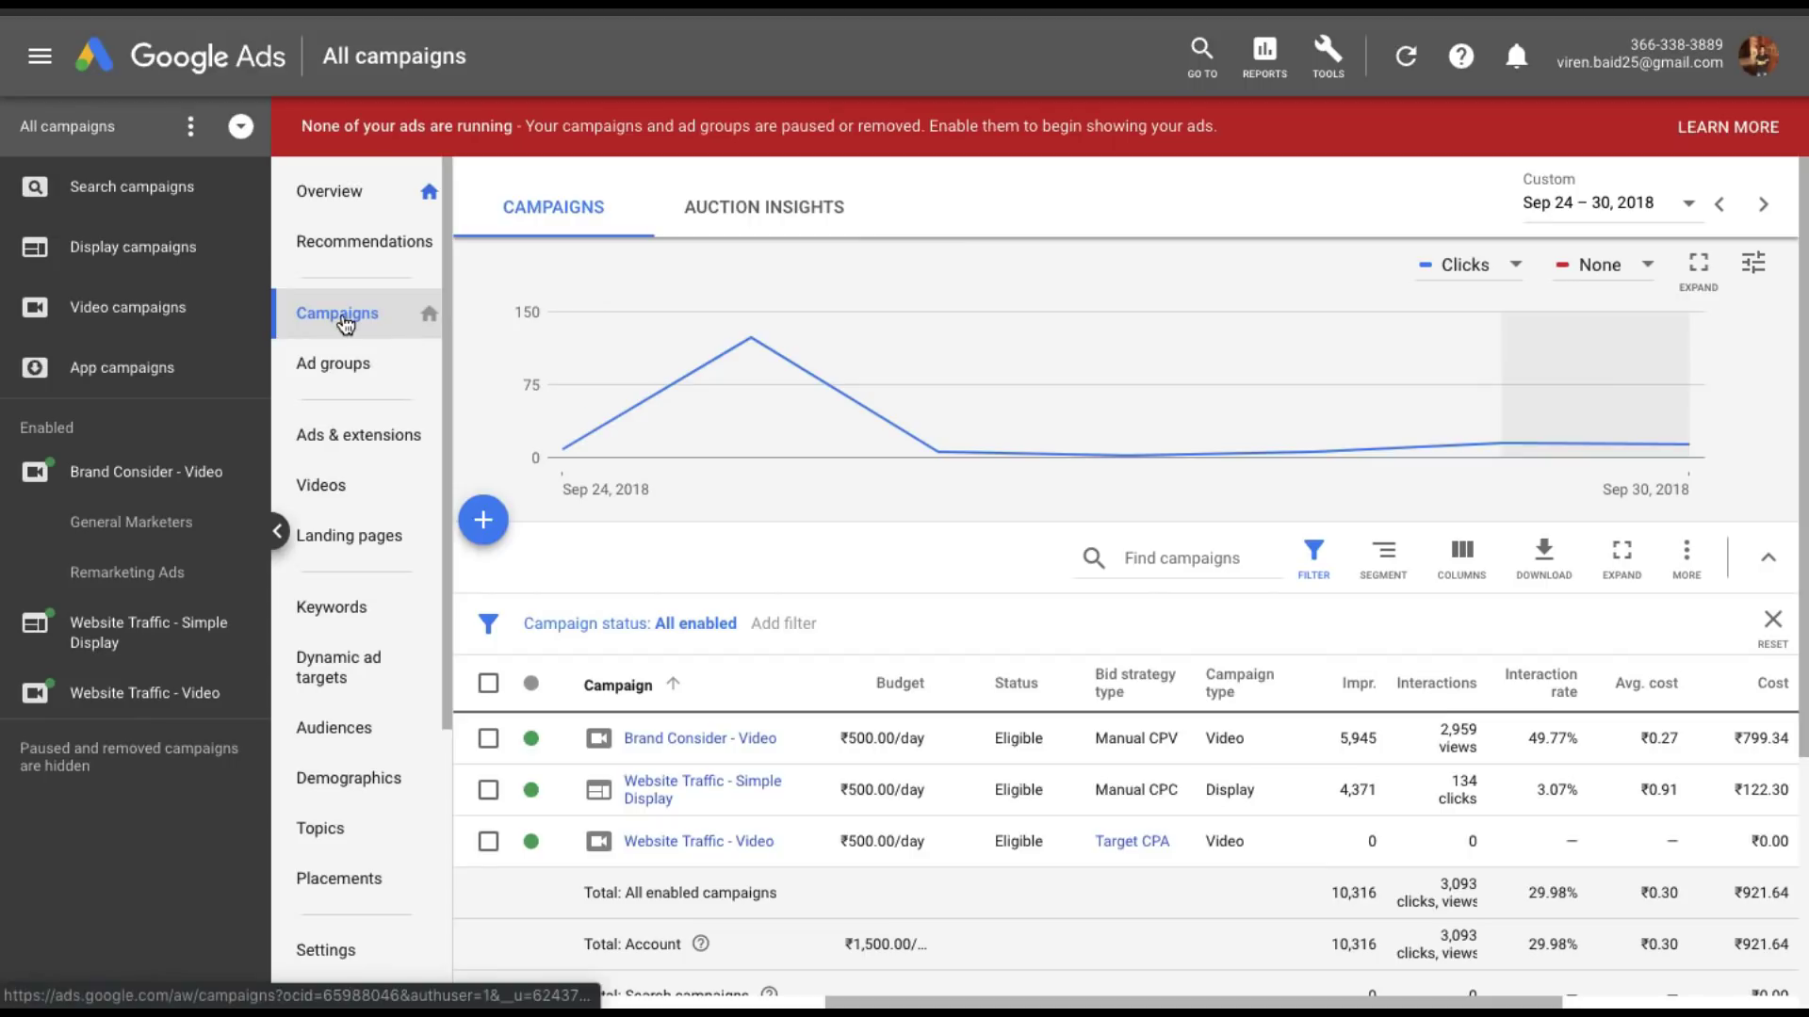
click(484, 528)
click(578, 612)
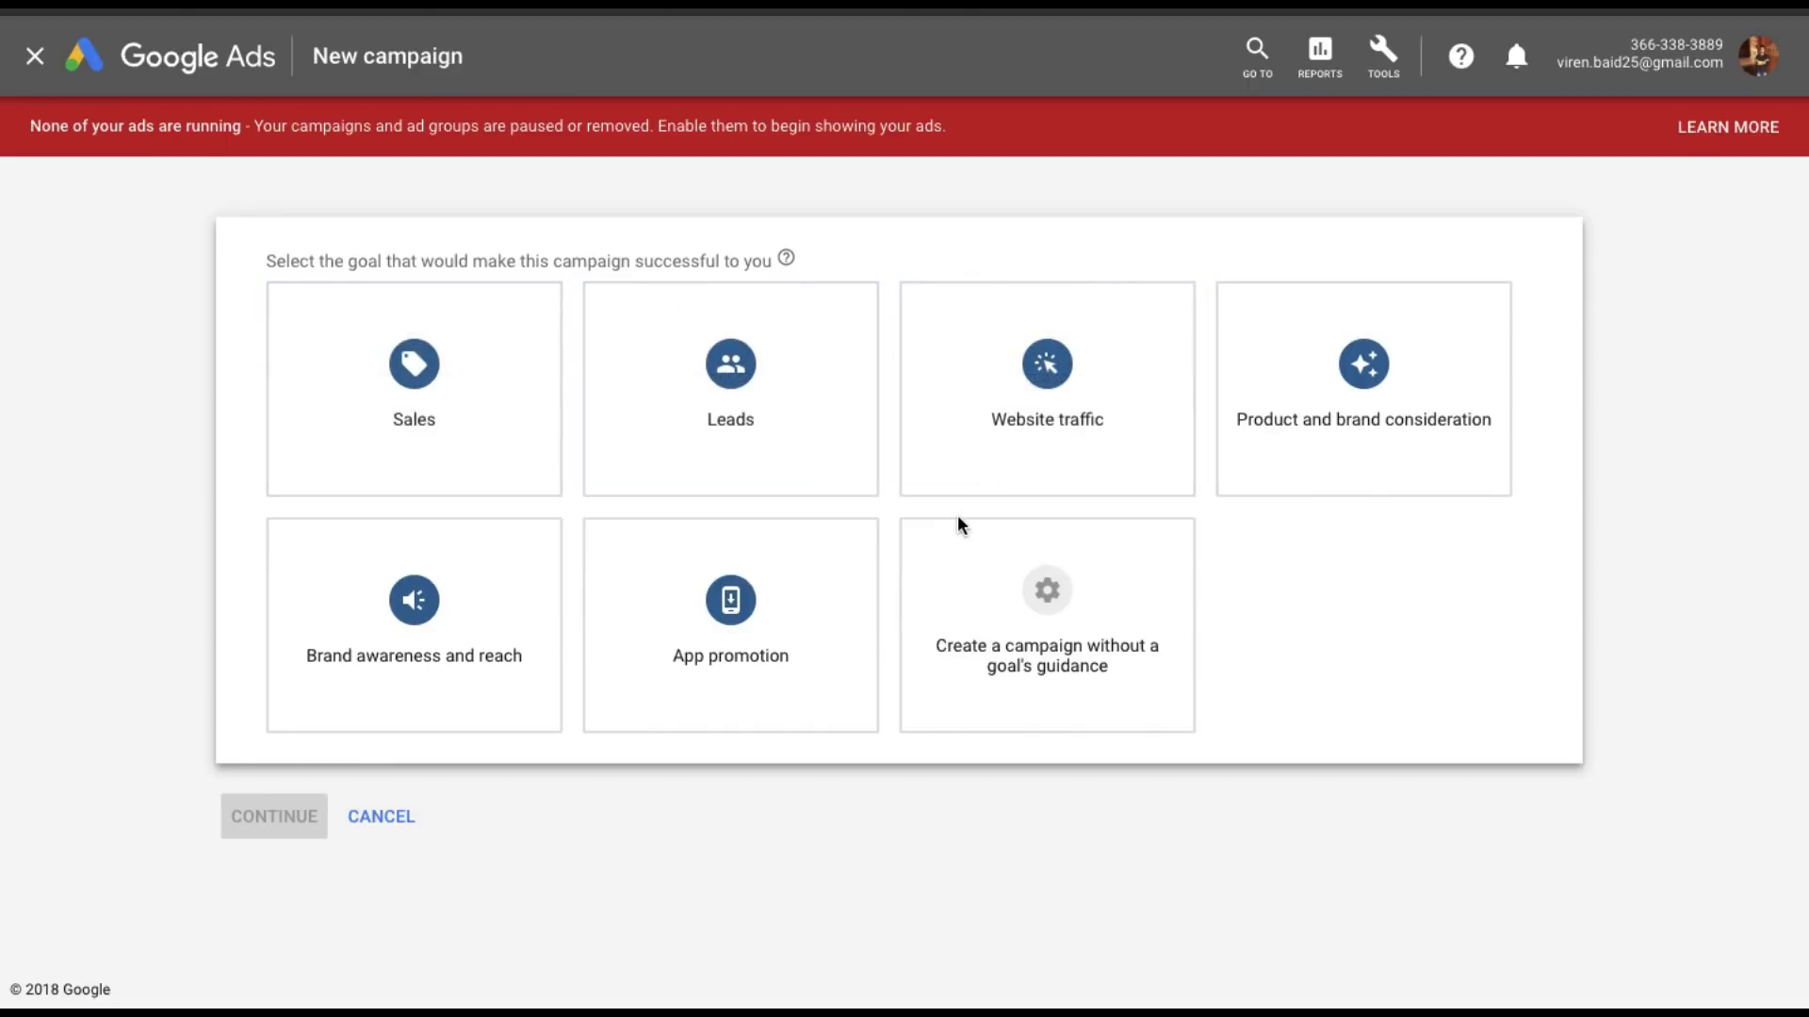
mouse_move(1048, 388)
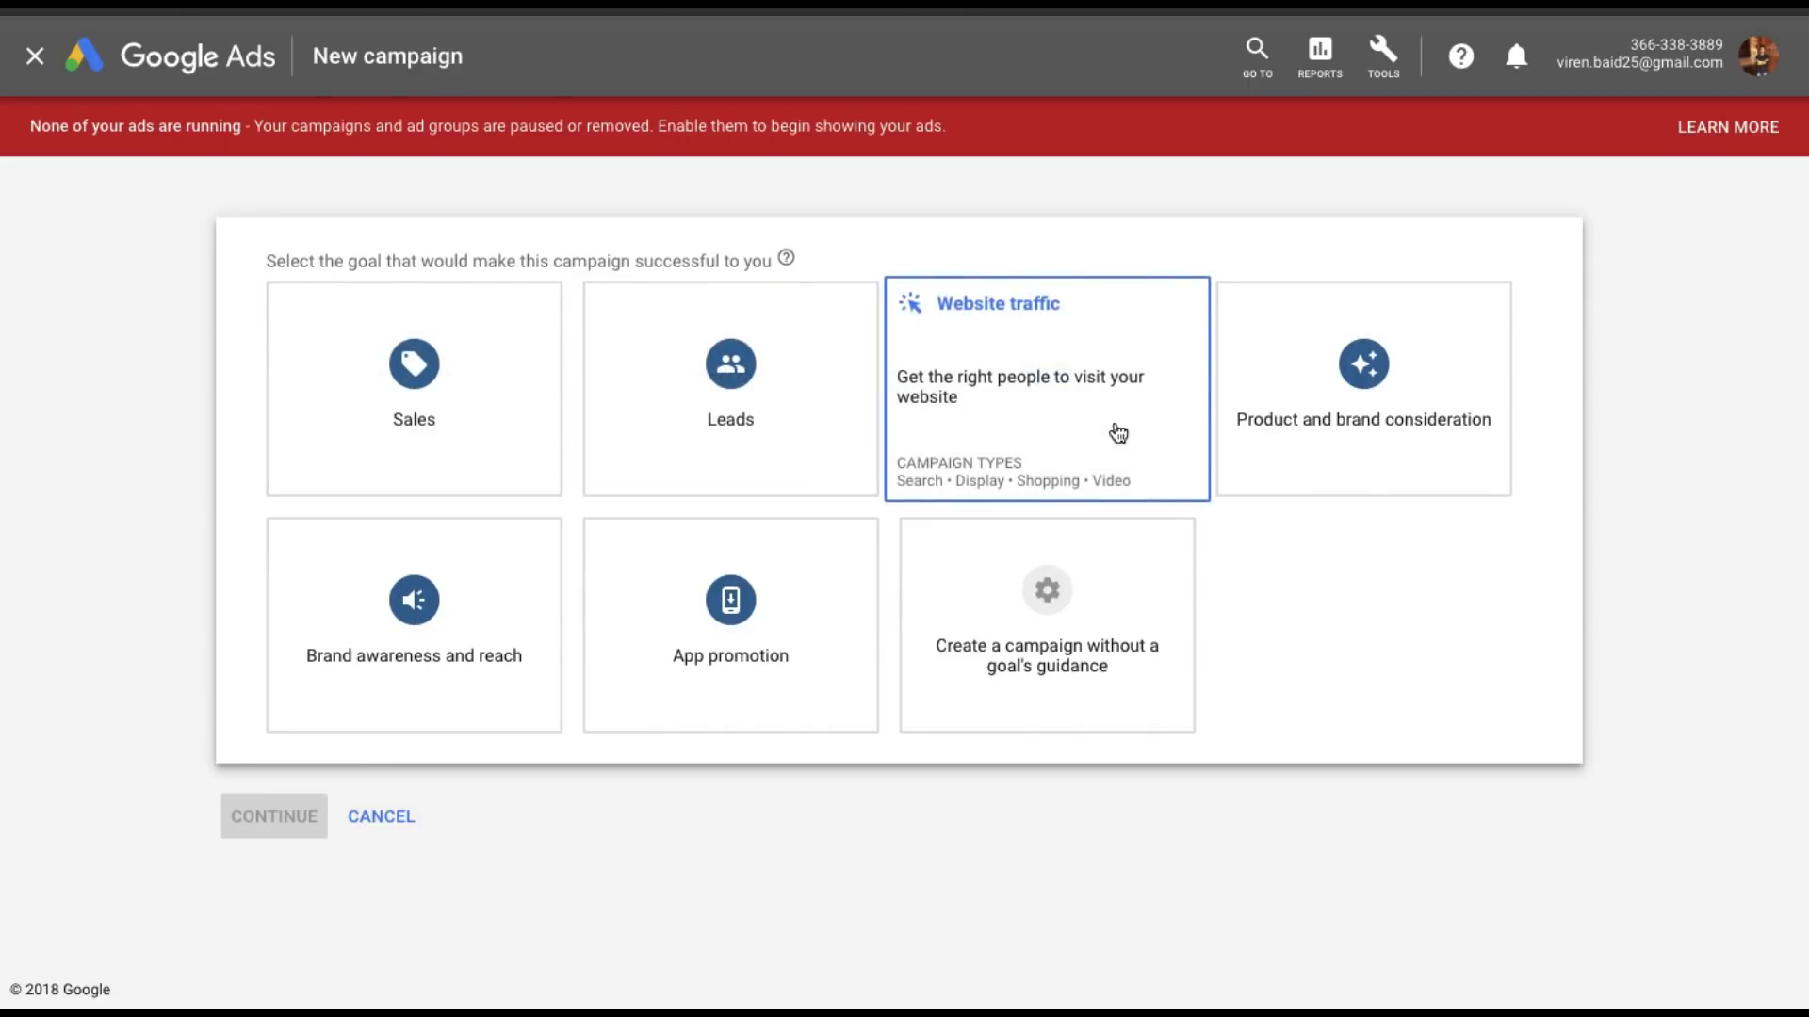
click(1119, 433)
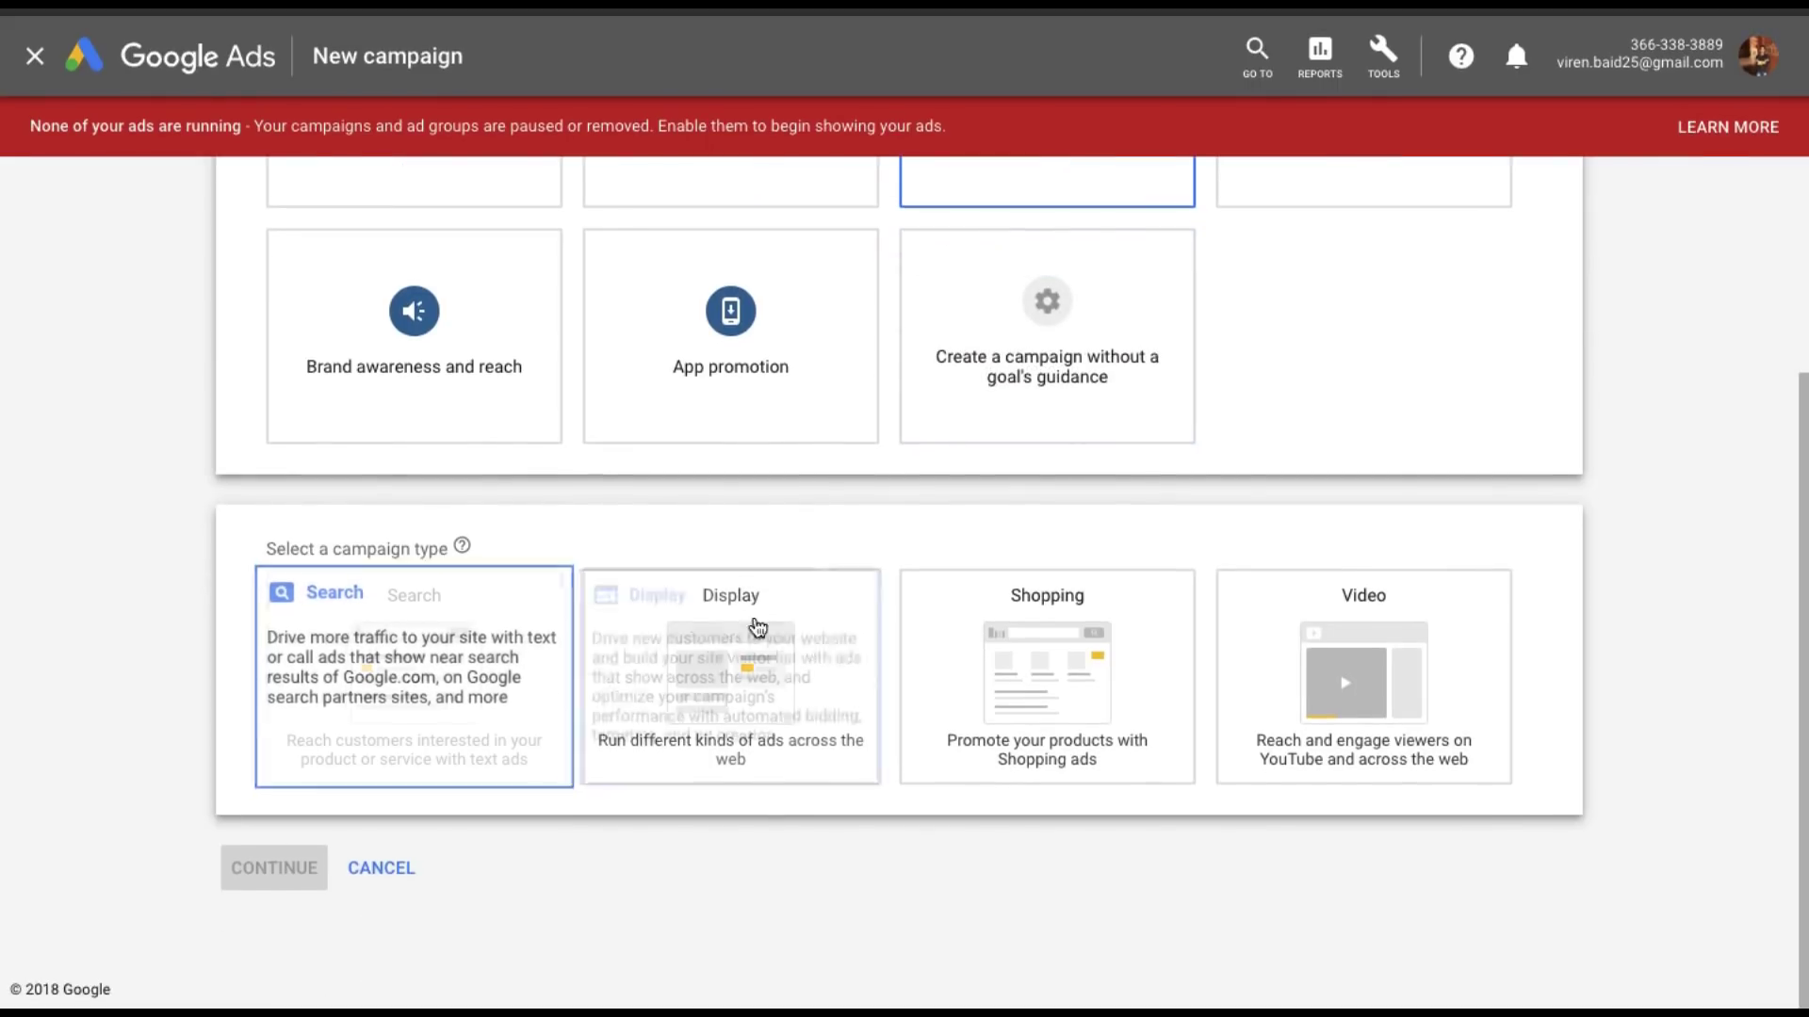
click(840, 670)
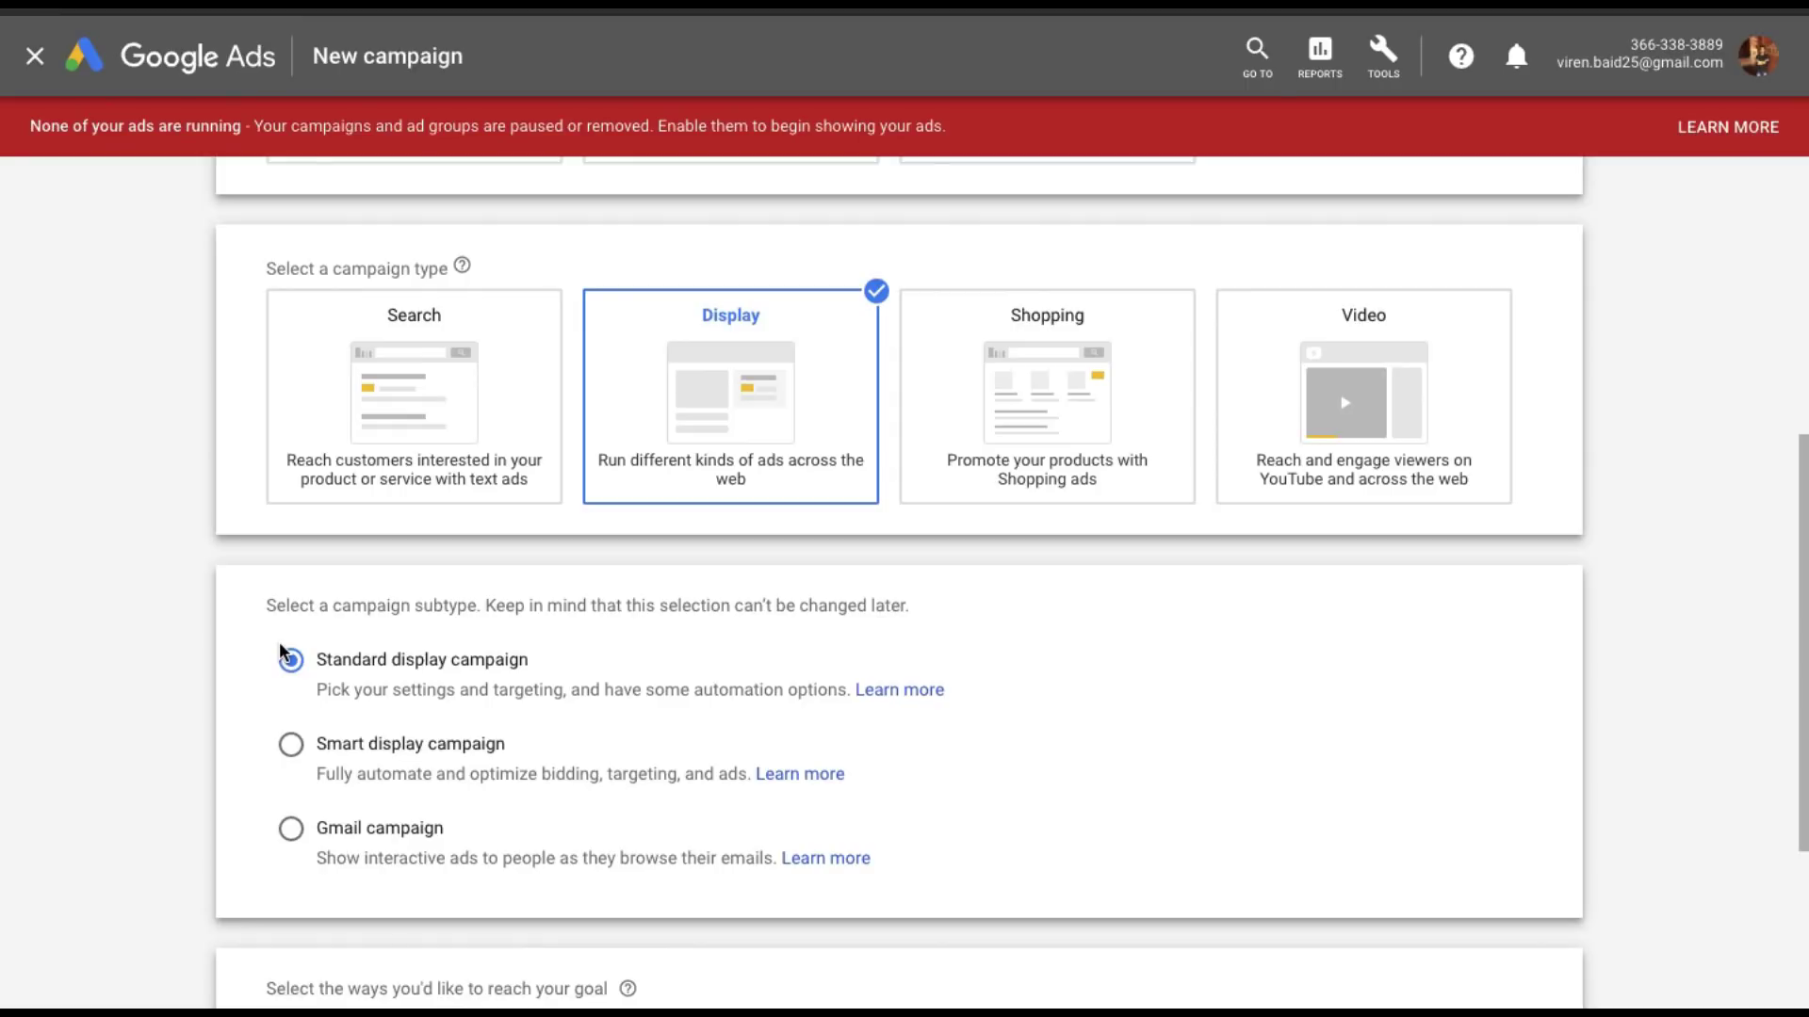
scroll(296, 731, down, 1)
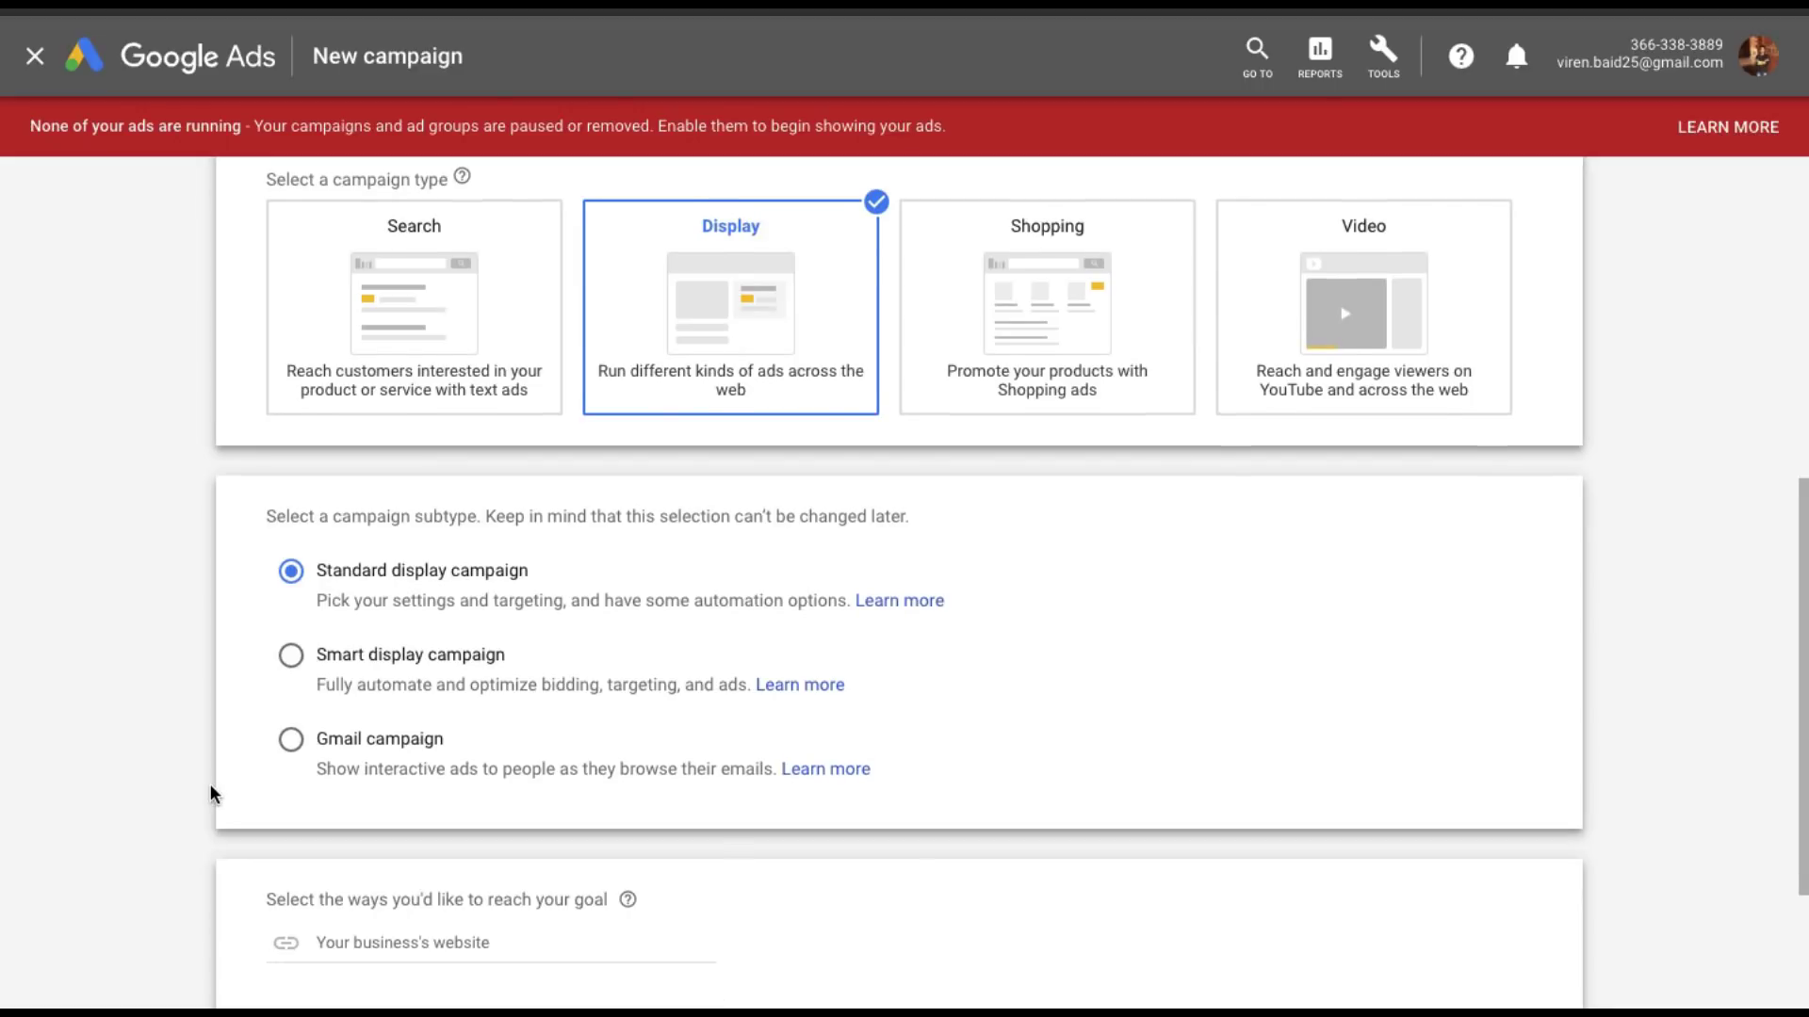
scroll(211, 793, down, 1)
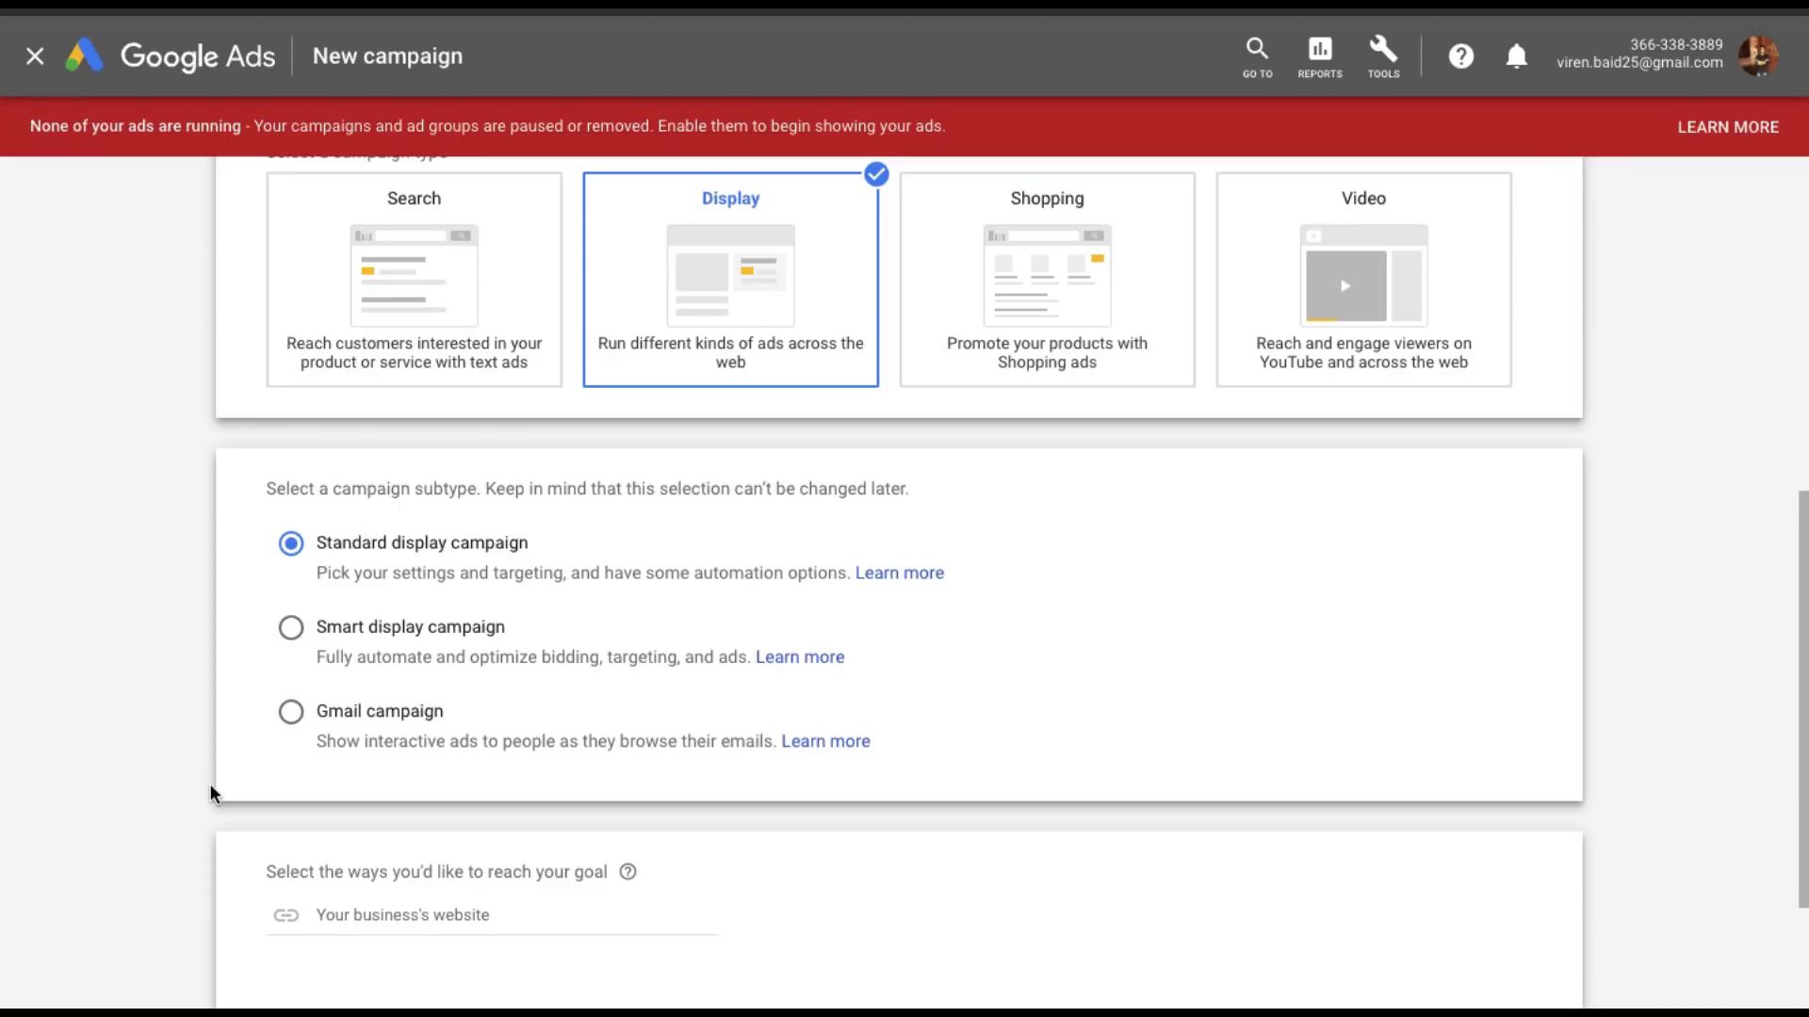
scroll(211, 784, down, 2)
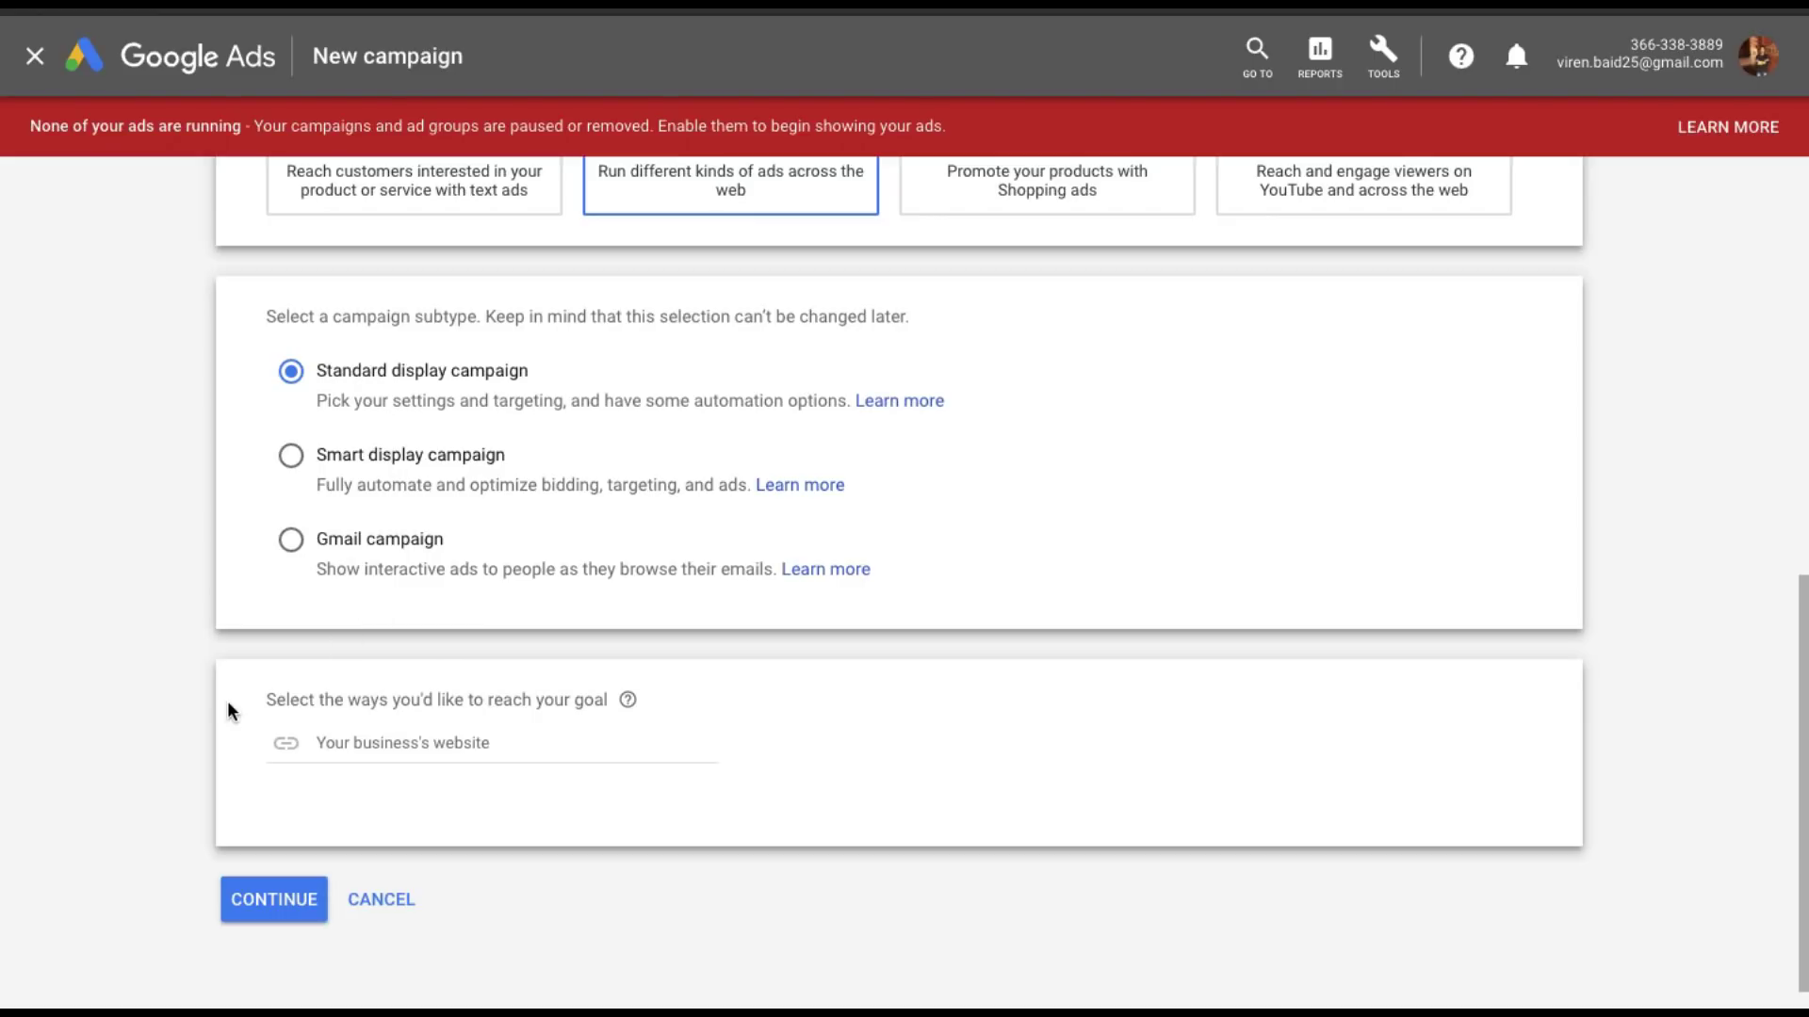
click(363, 741)
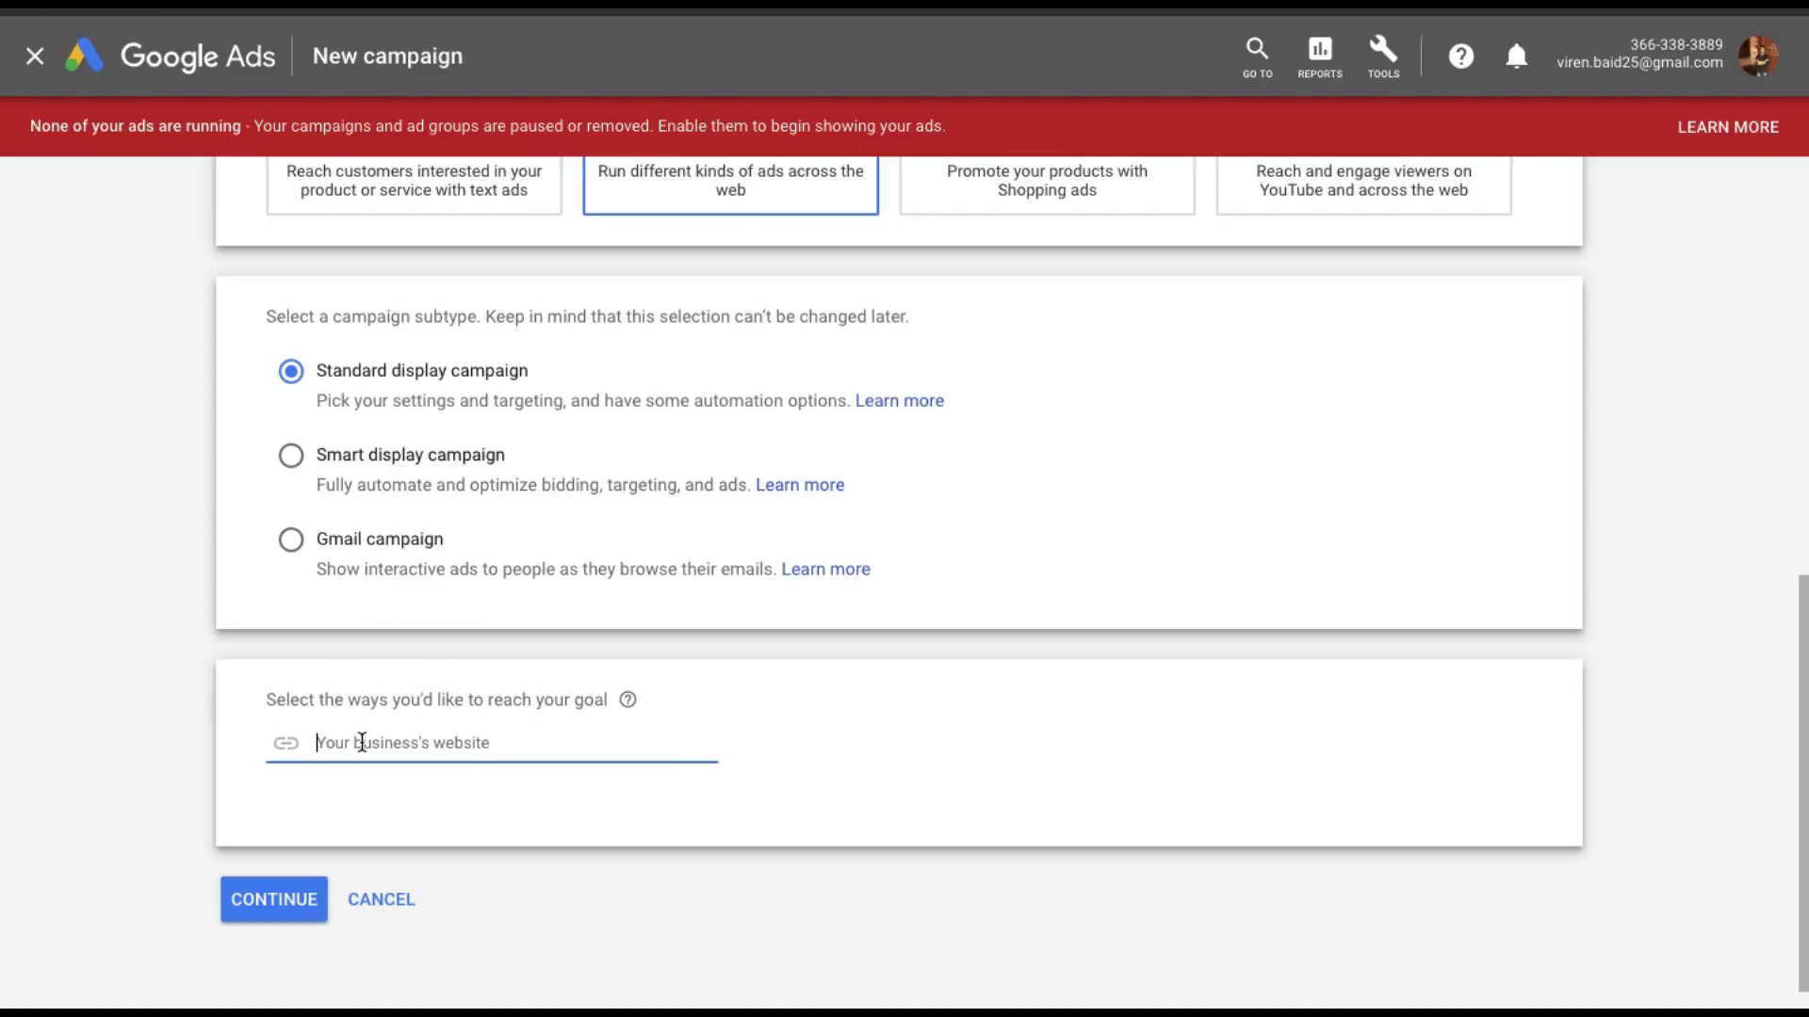
text(http://virenbaid)
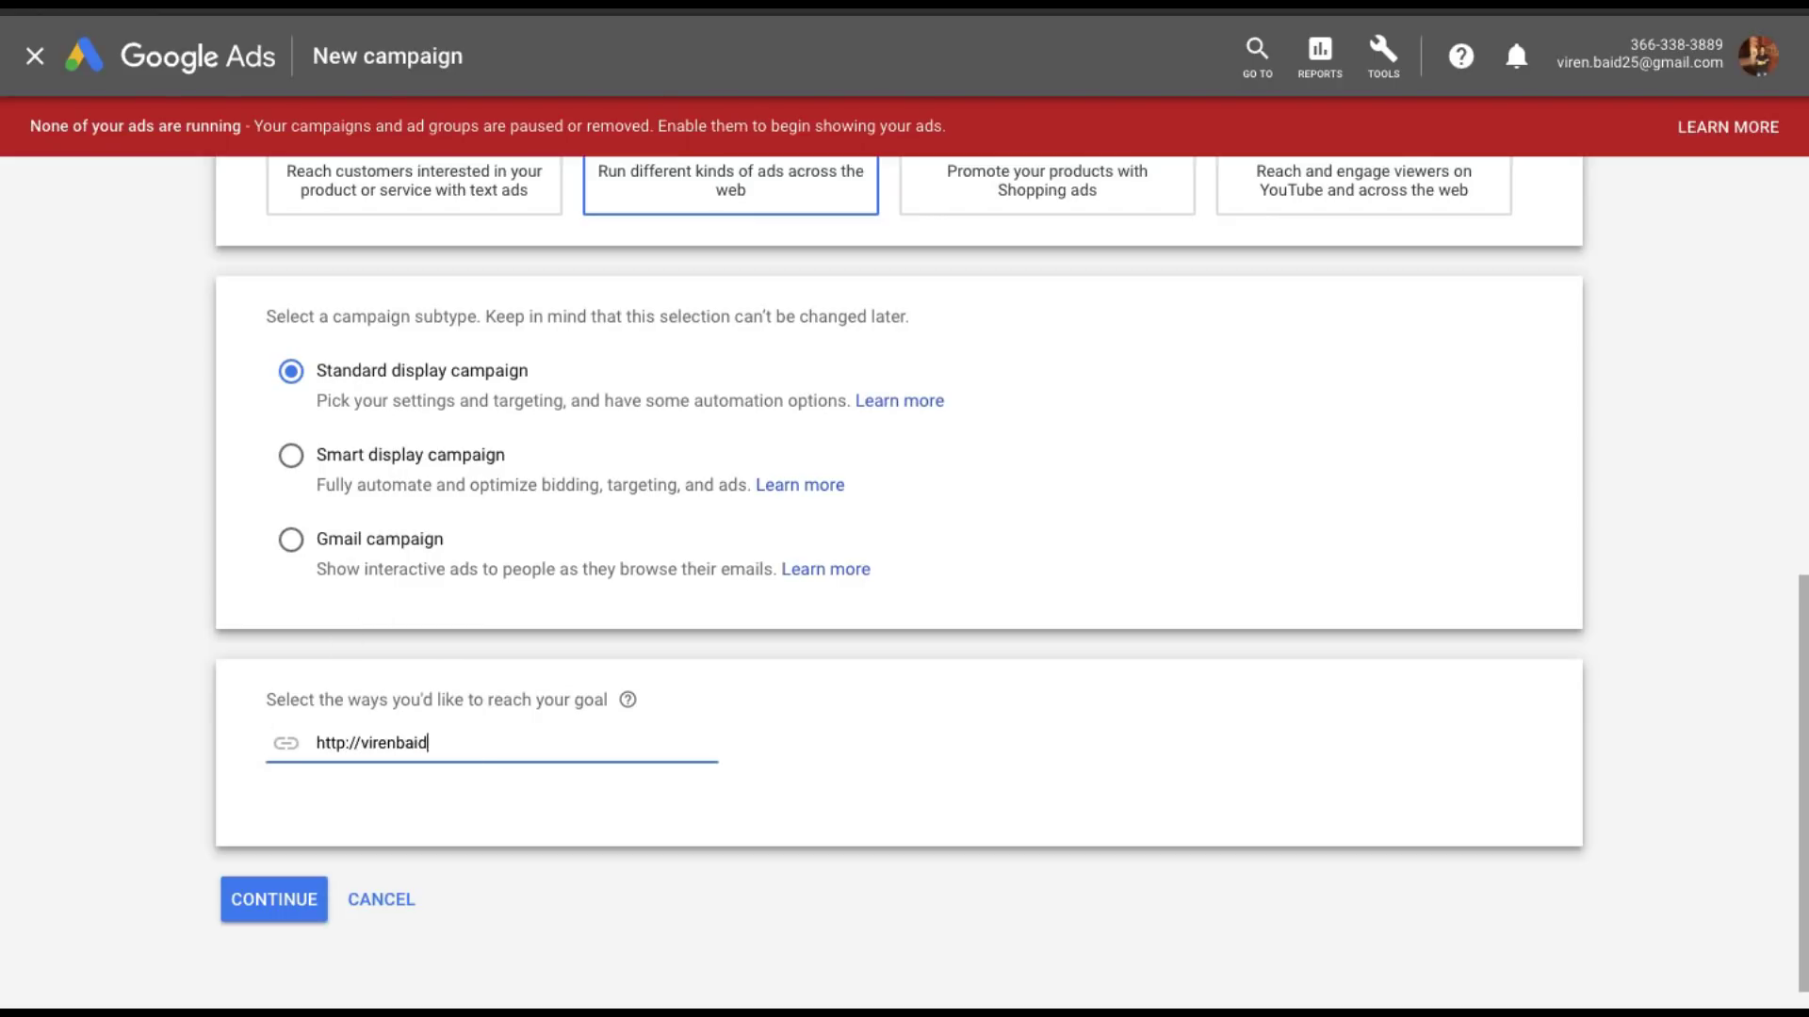
text(.com)
click(251, 899)
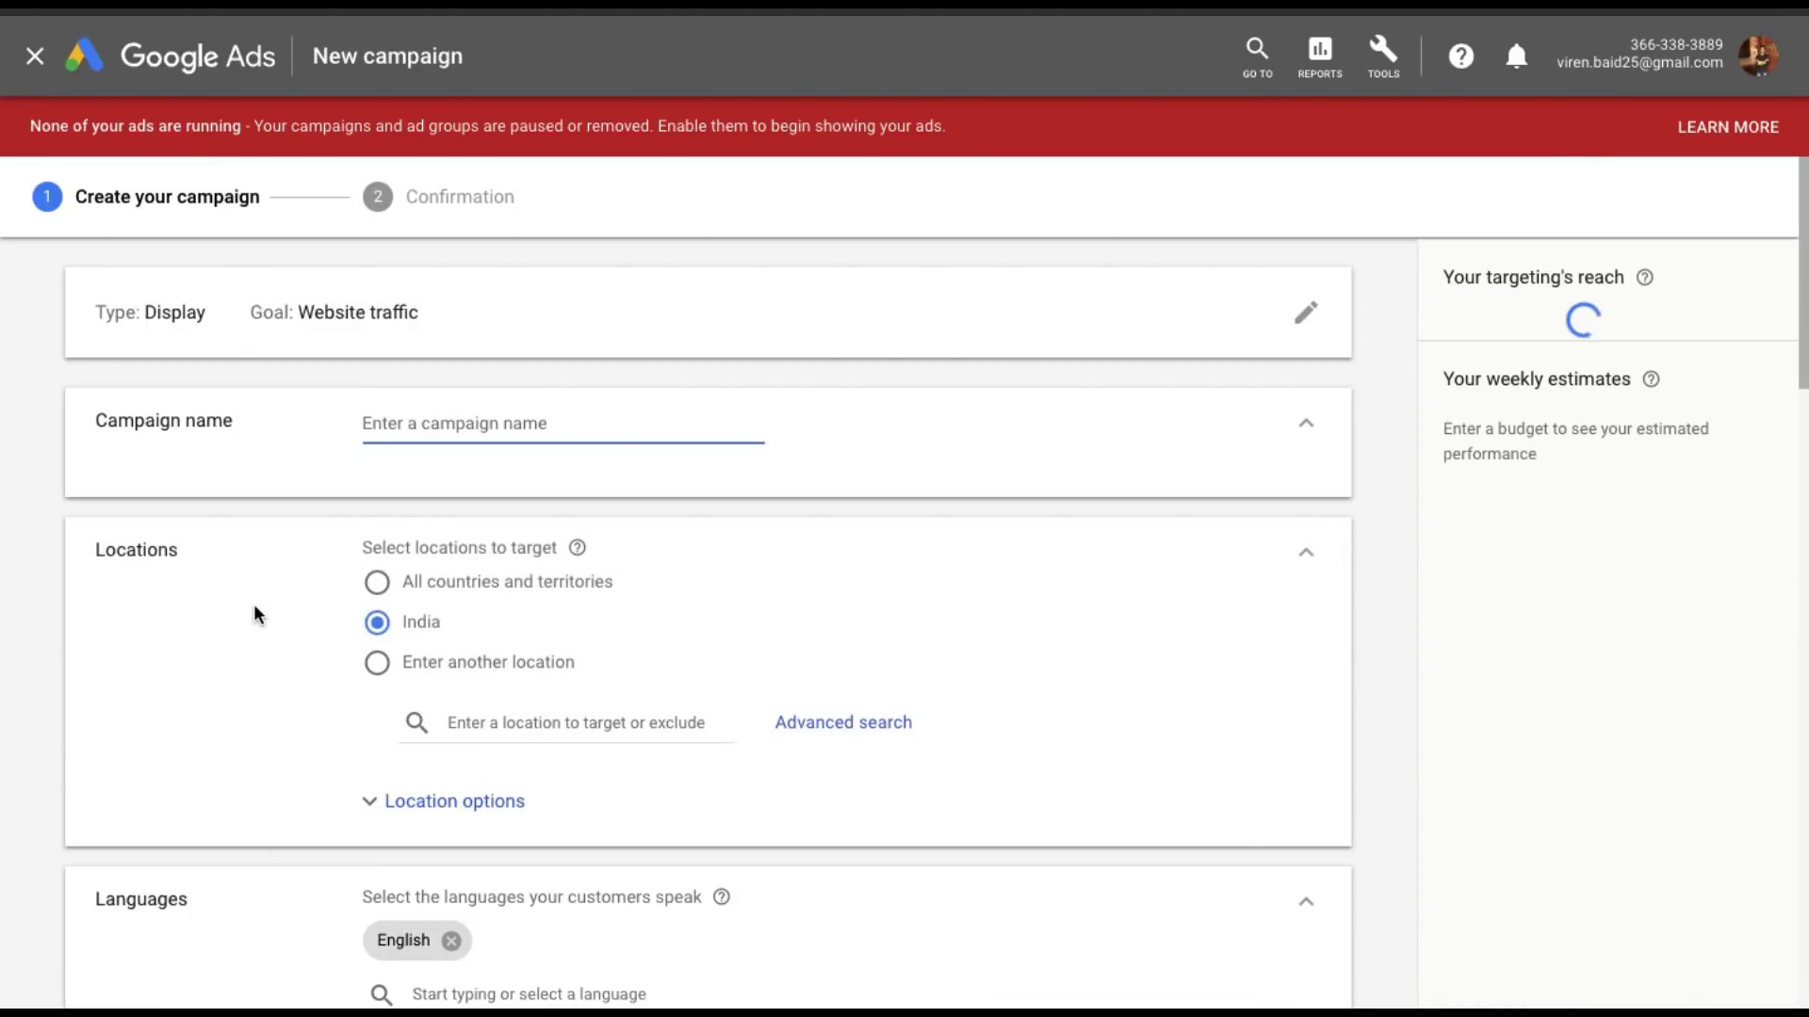
text(D)
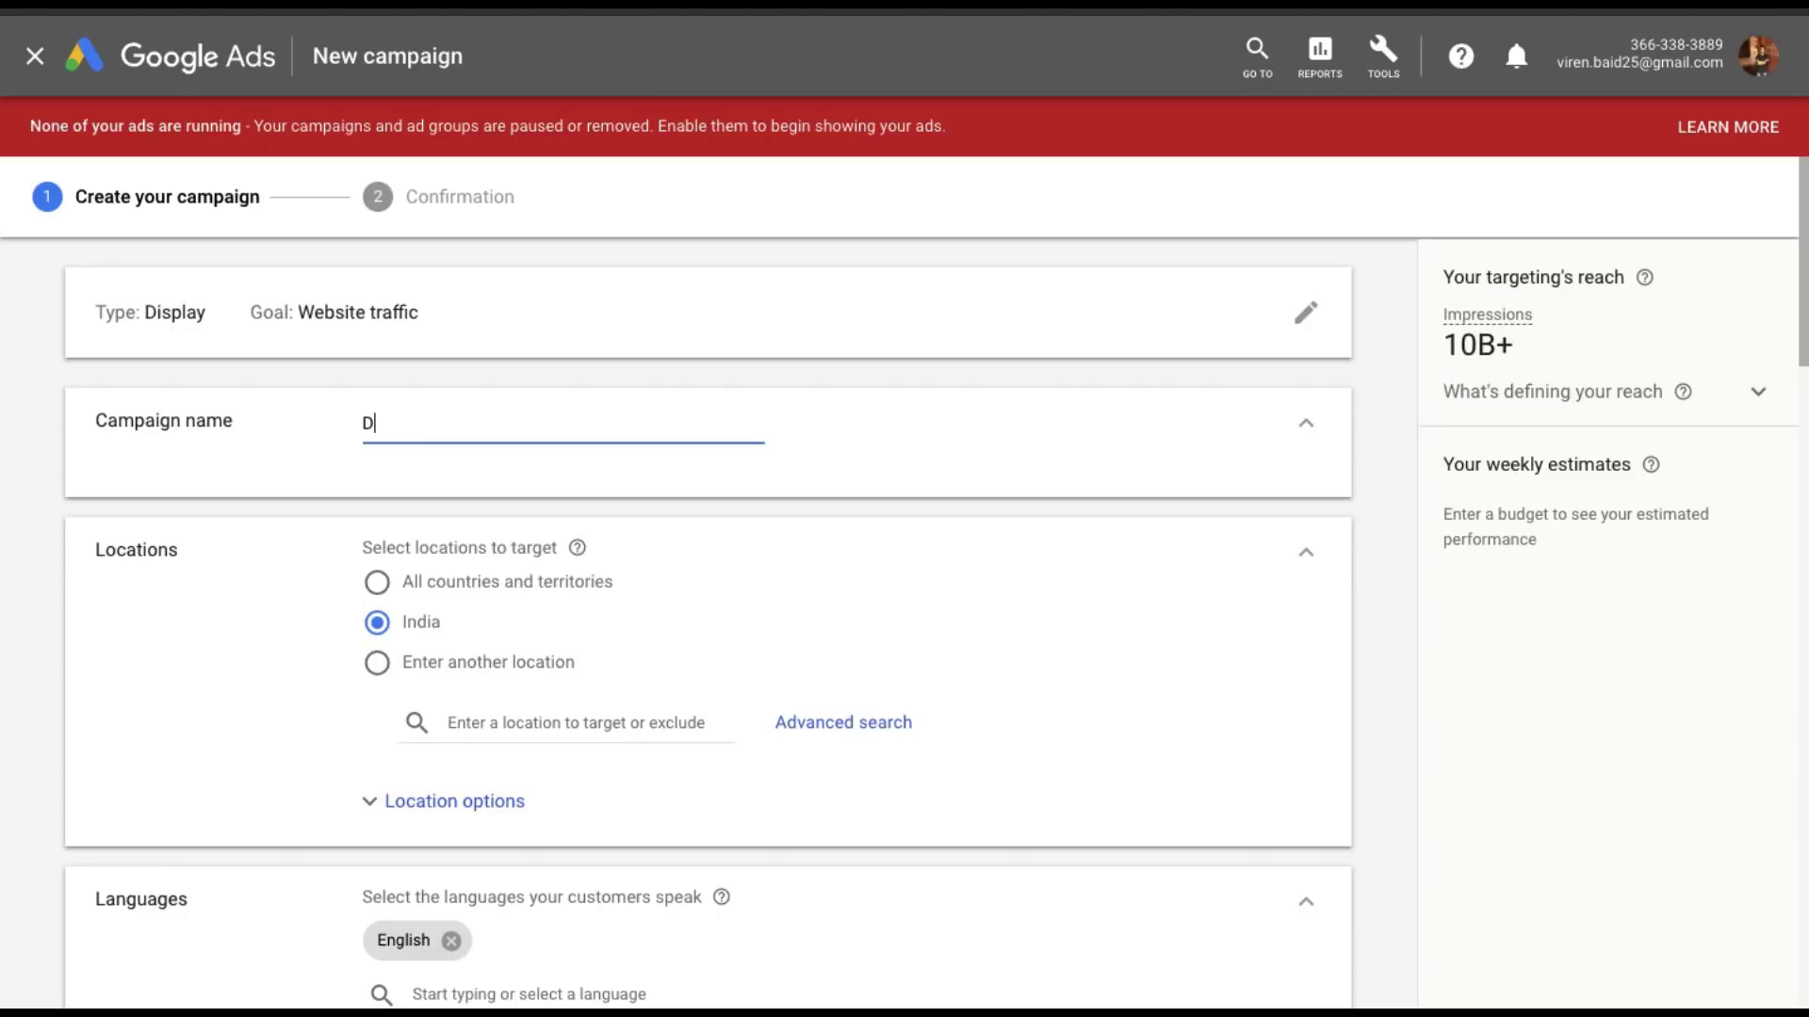
text(isplay Network Ad Tutorial)
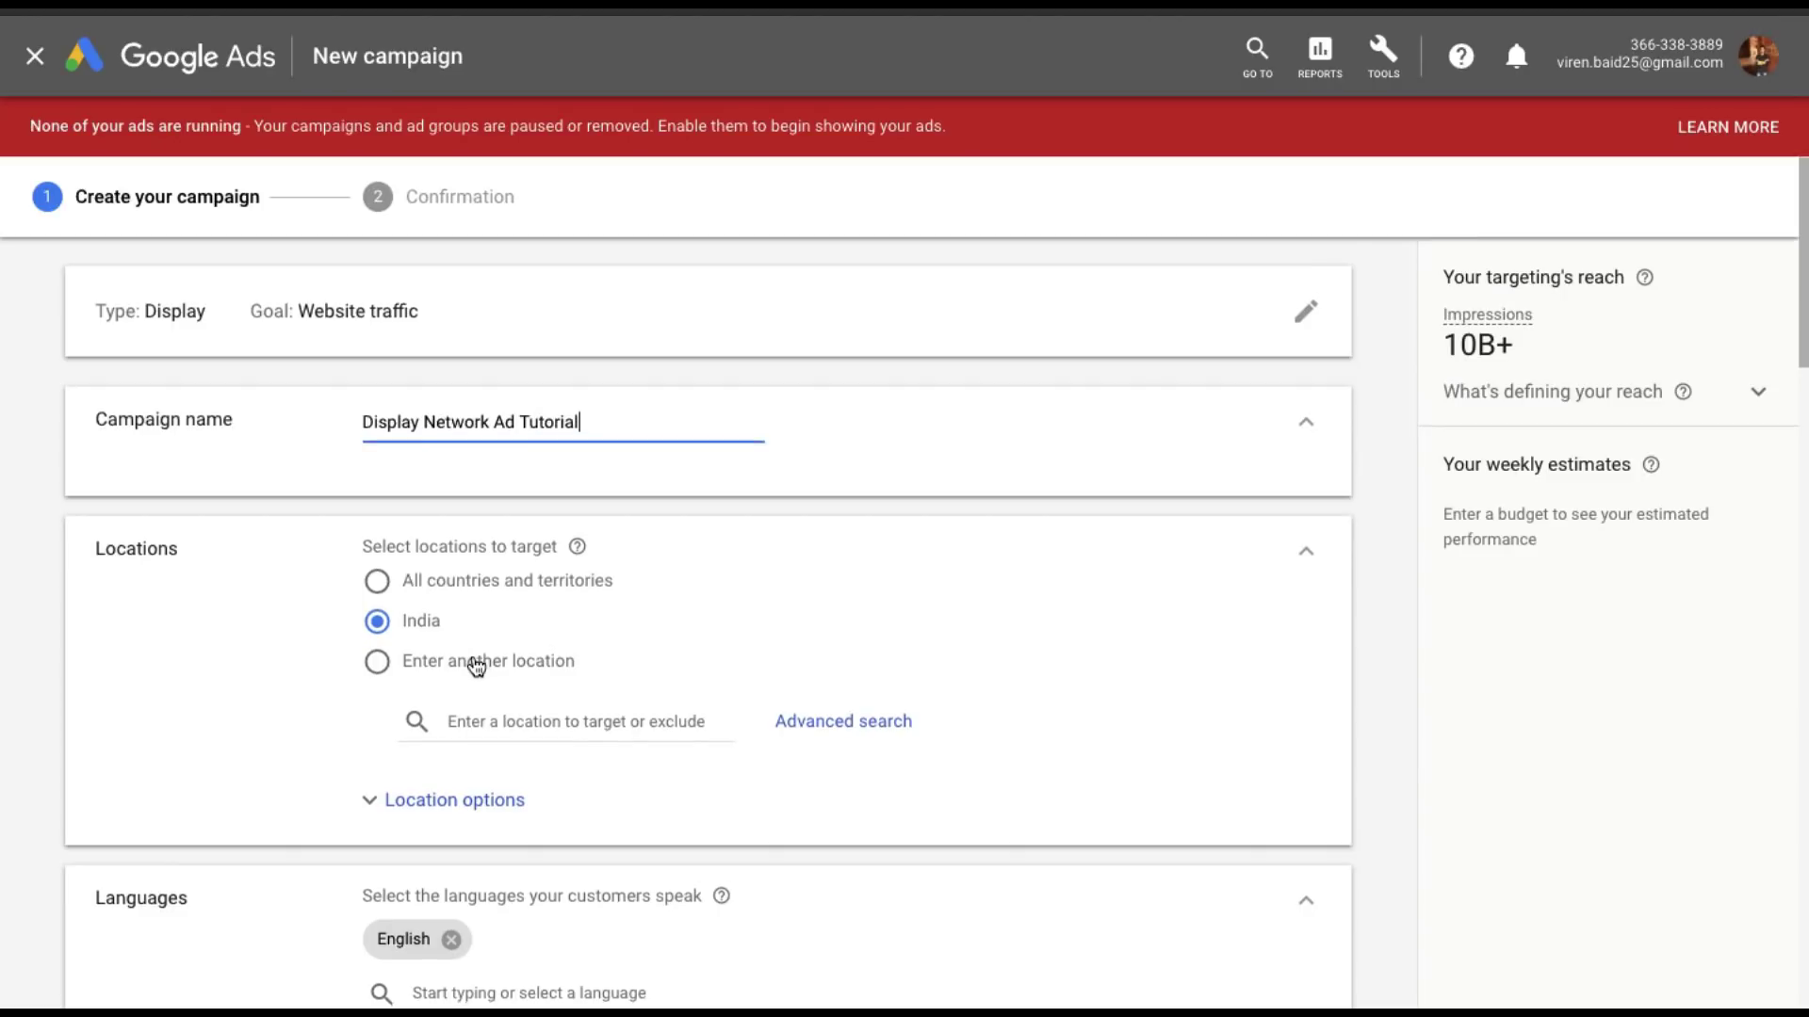
scroll(477, 661, down, 2)
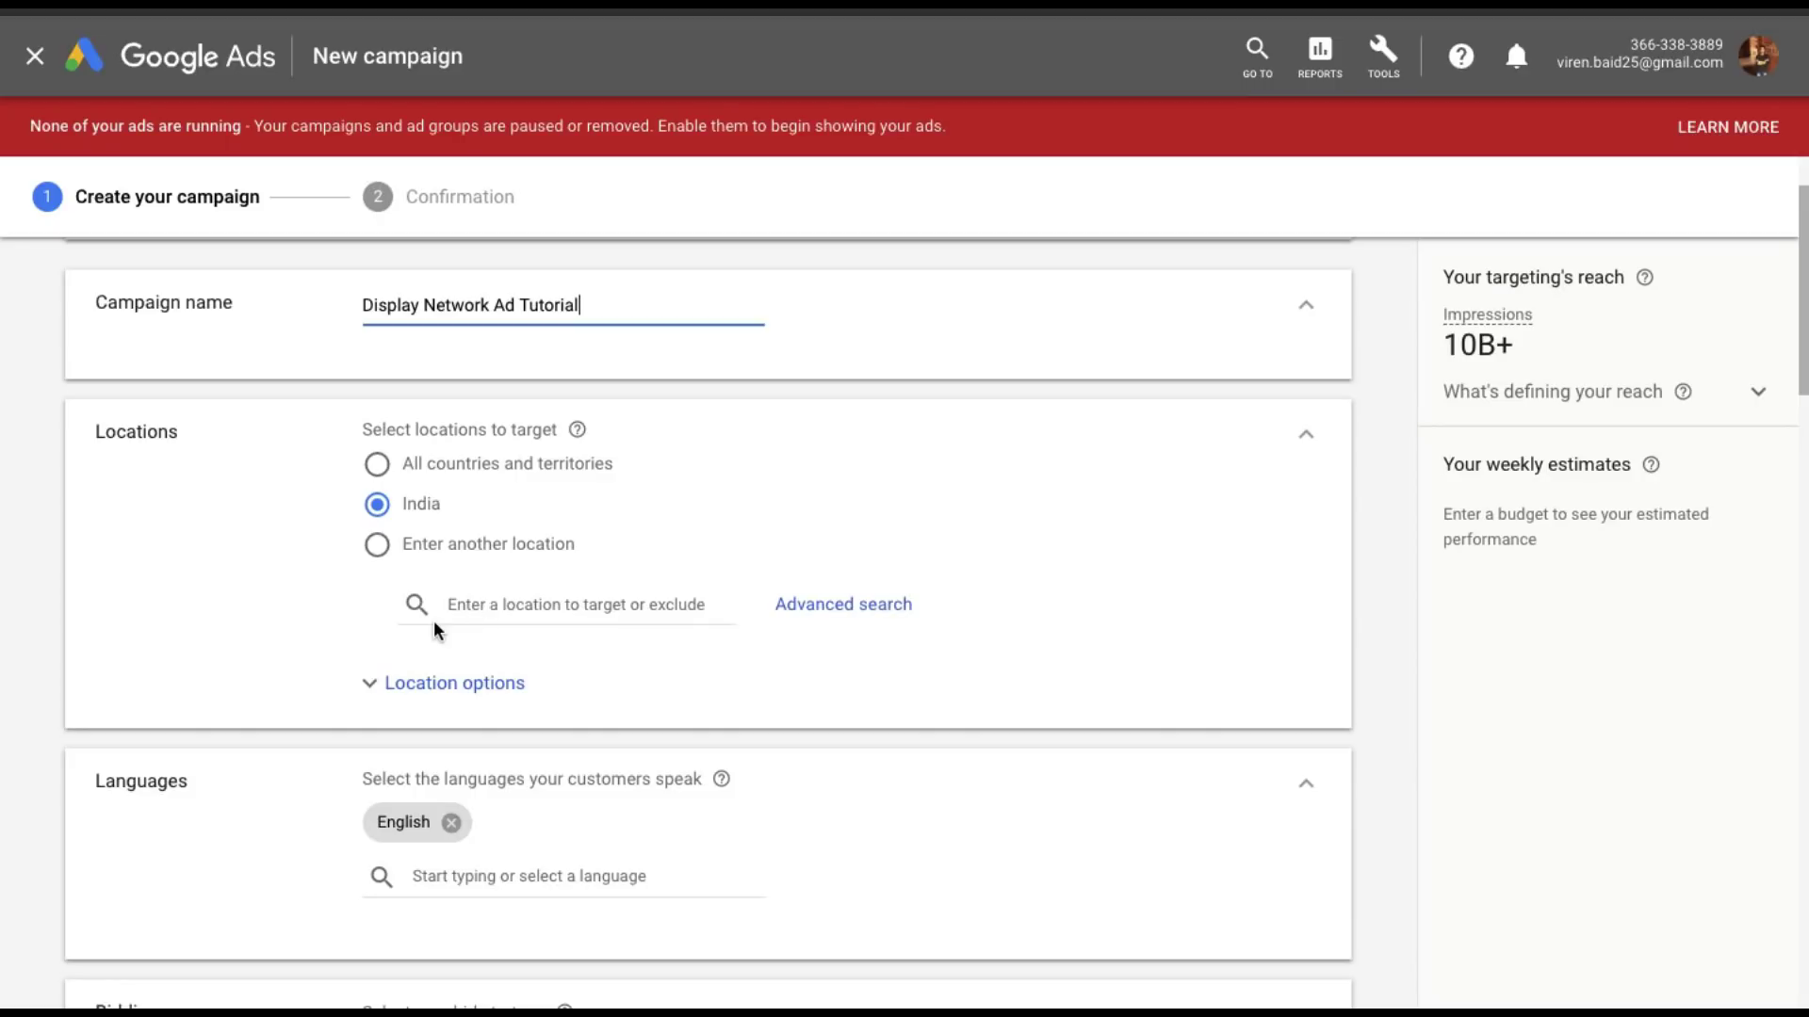
scroll(435, 619, down, 1)
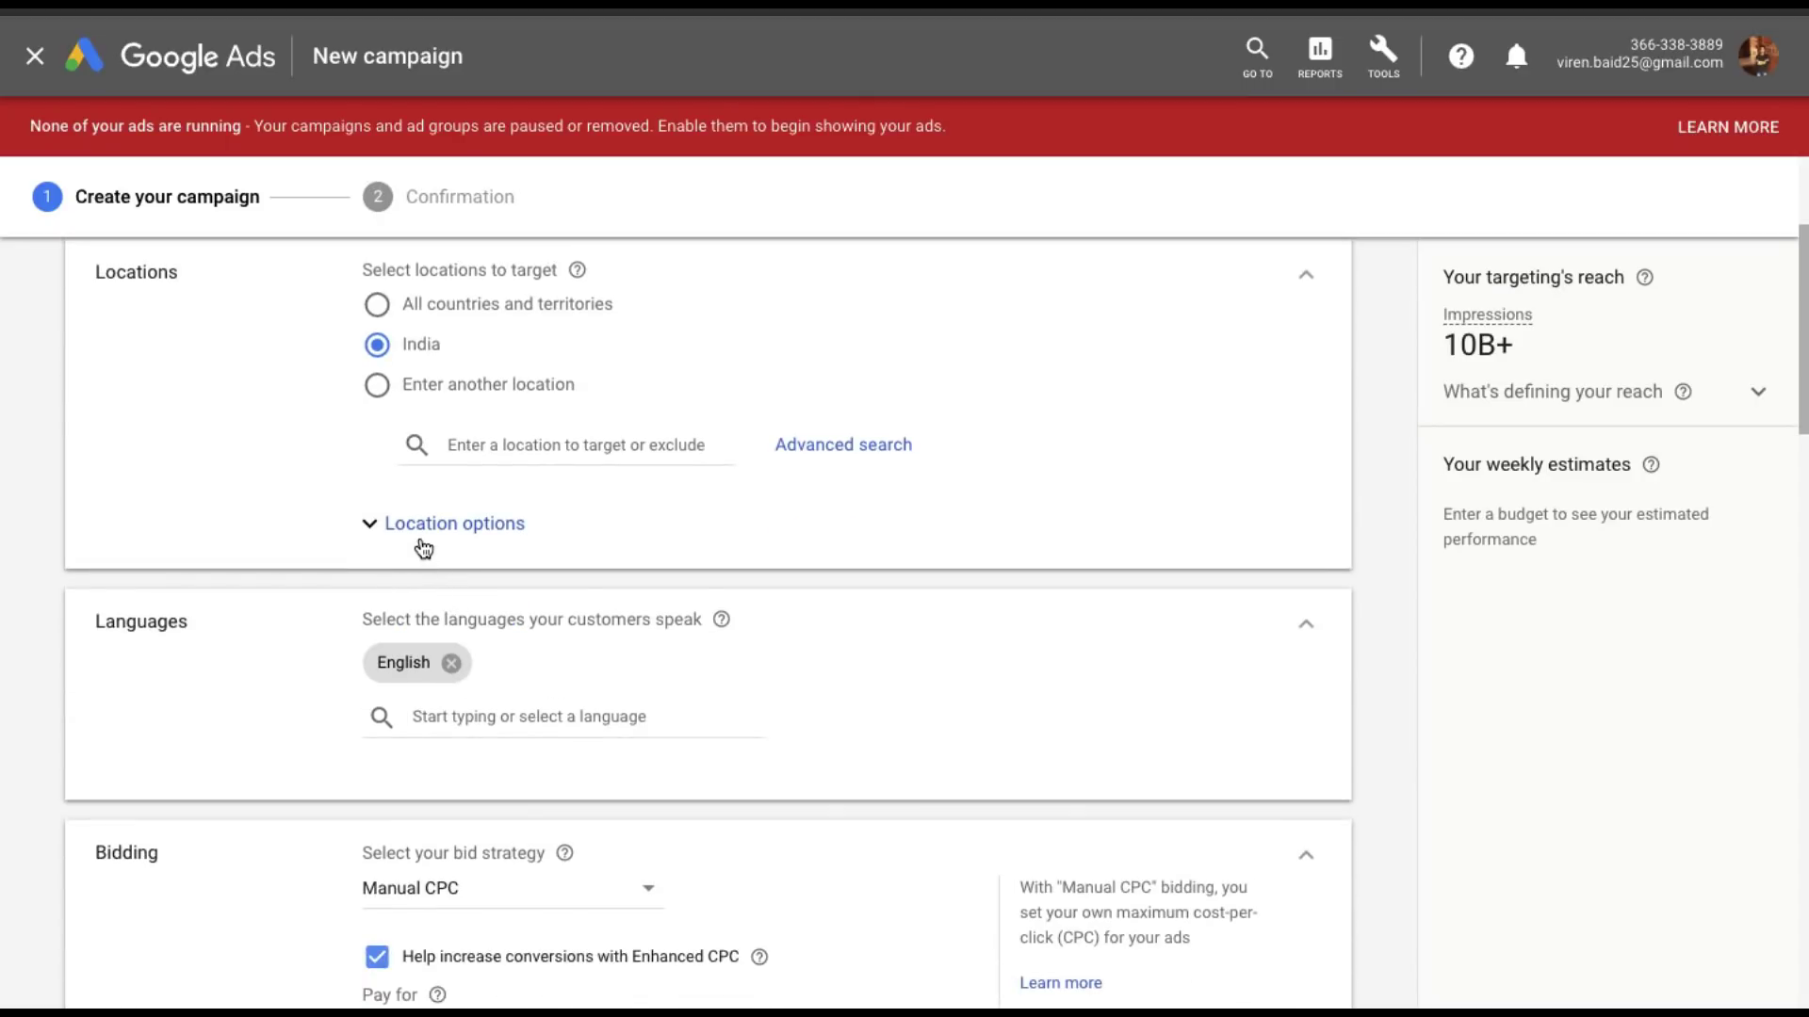
Review India's default location options for 'Display Network Ad Tutorial', then collapse Locations.
click(421, 540)
scroll(280, 558, down, 1)
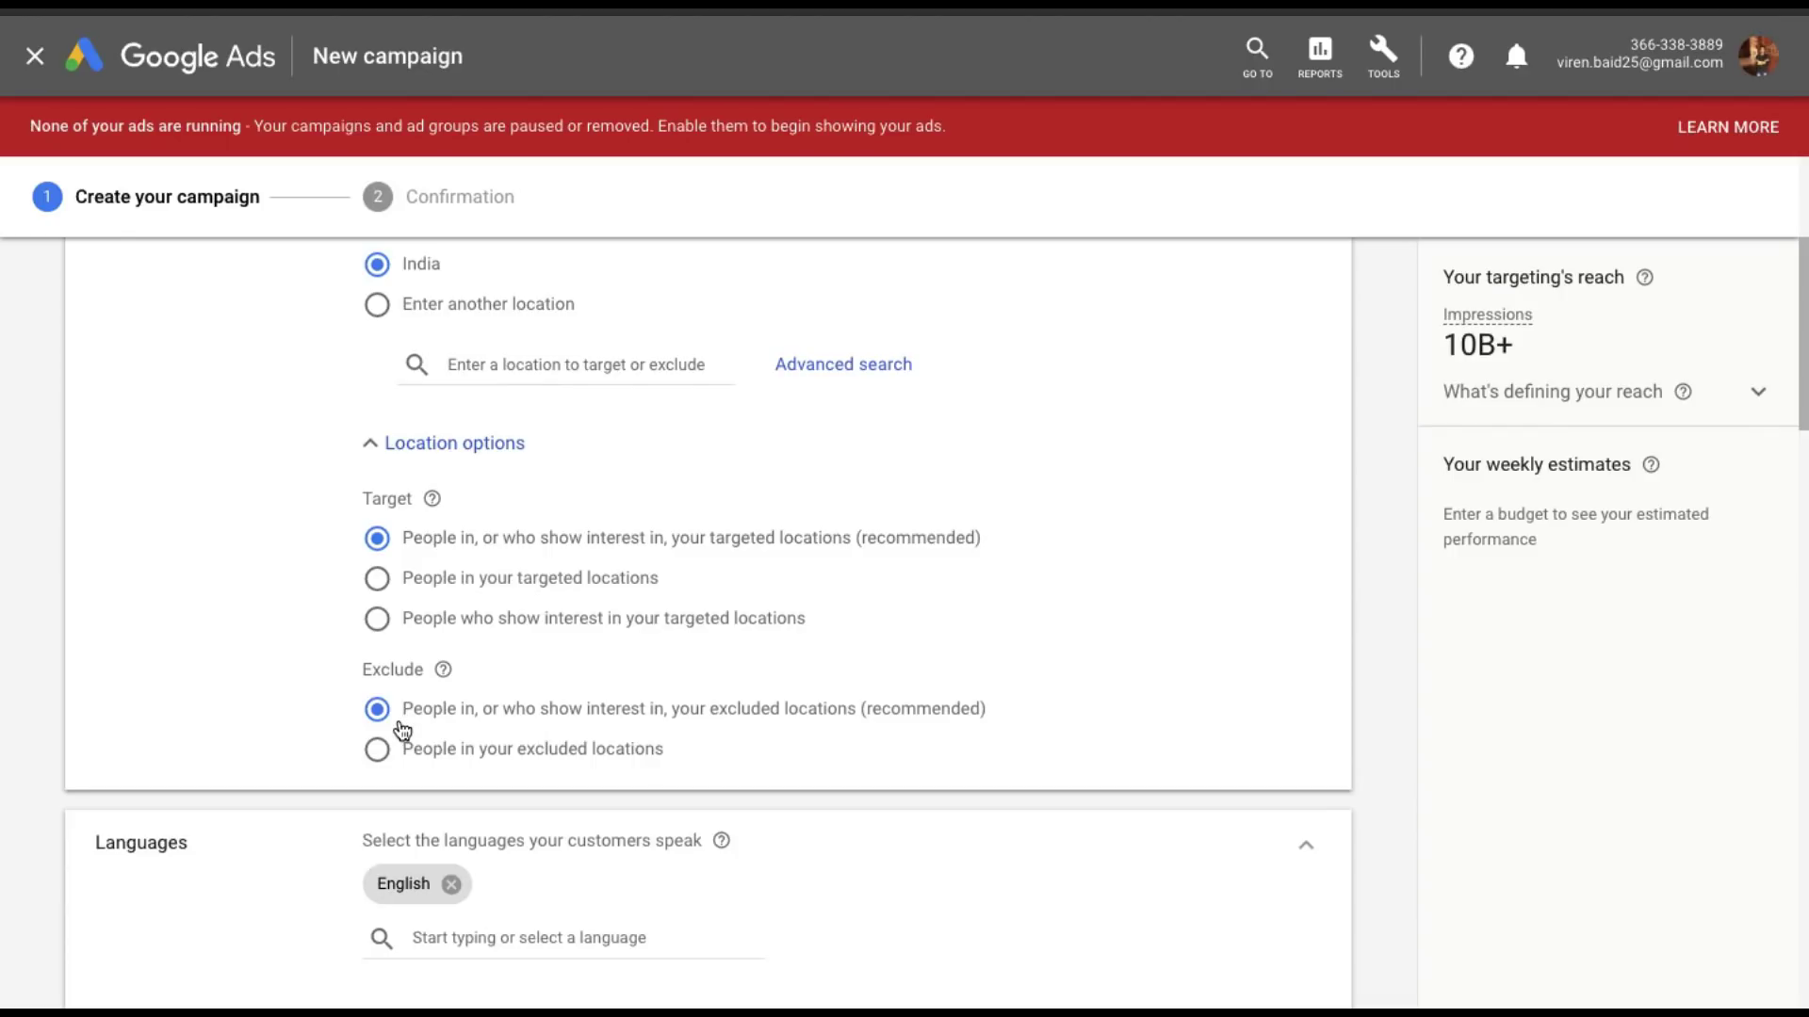
scroll(403, 545, up, 2)
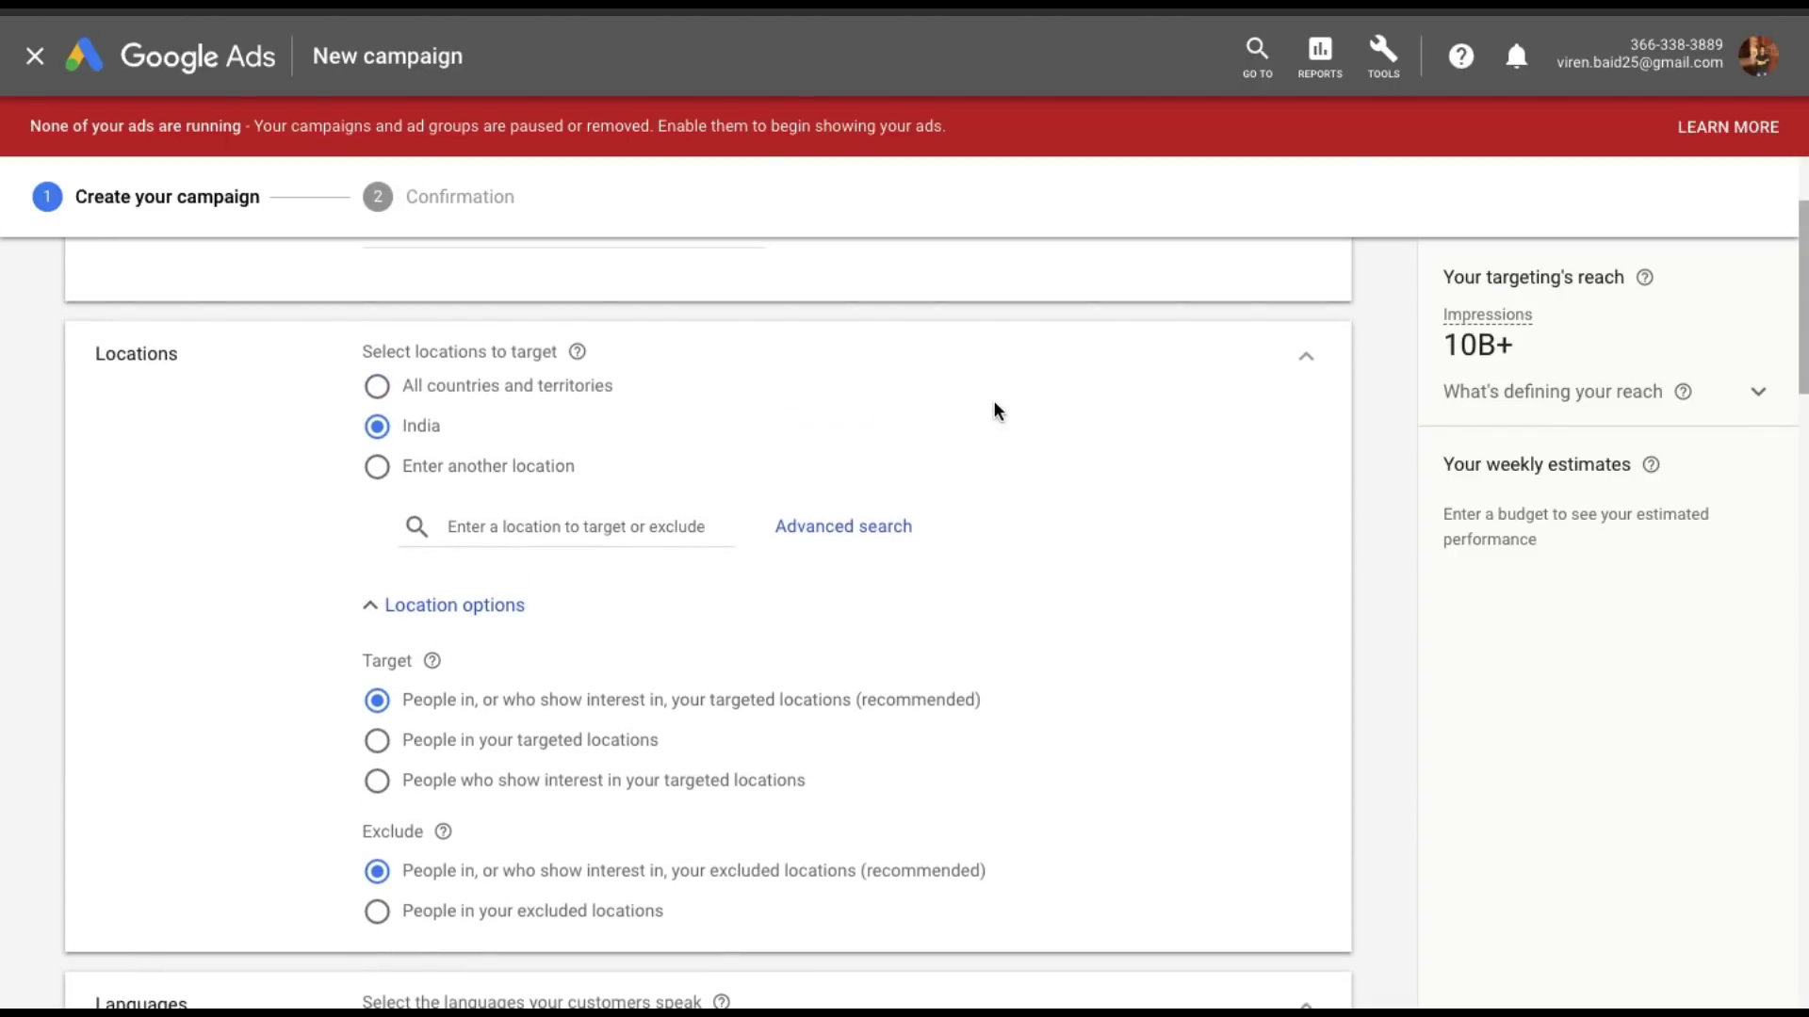
click(1307, 356)
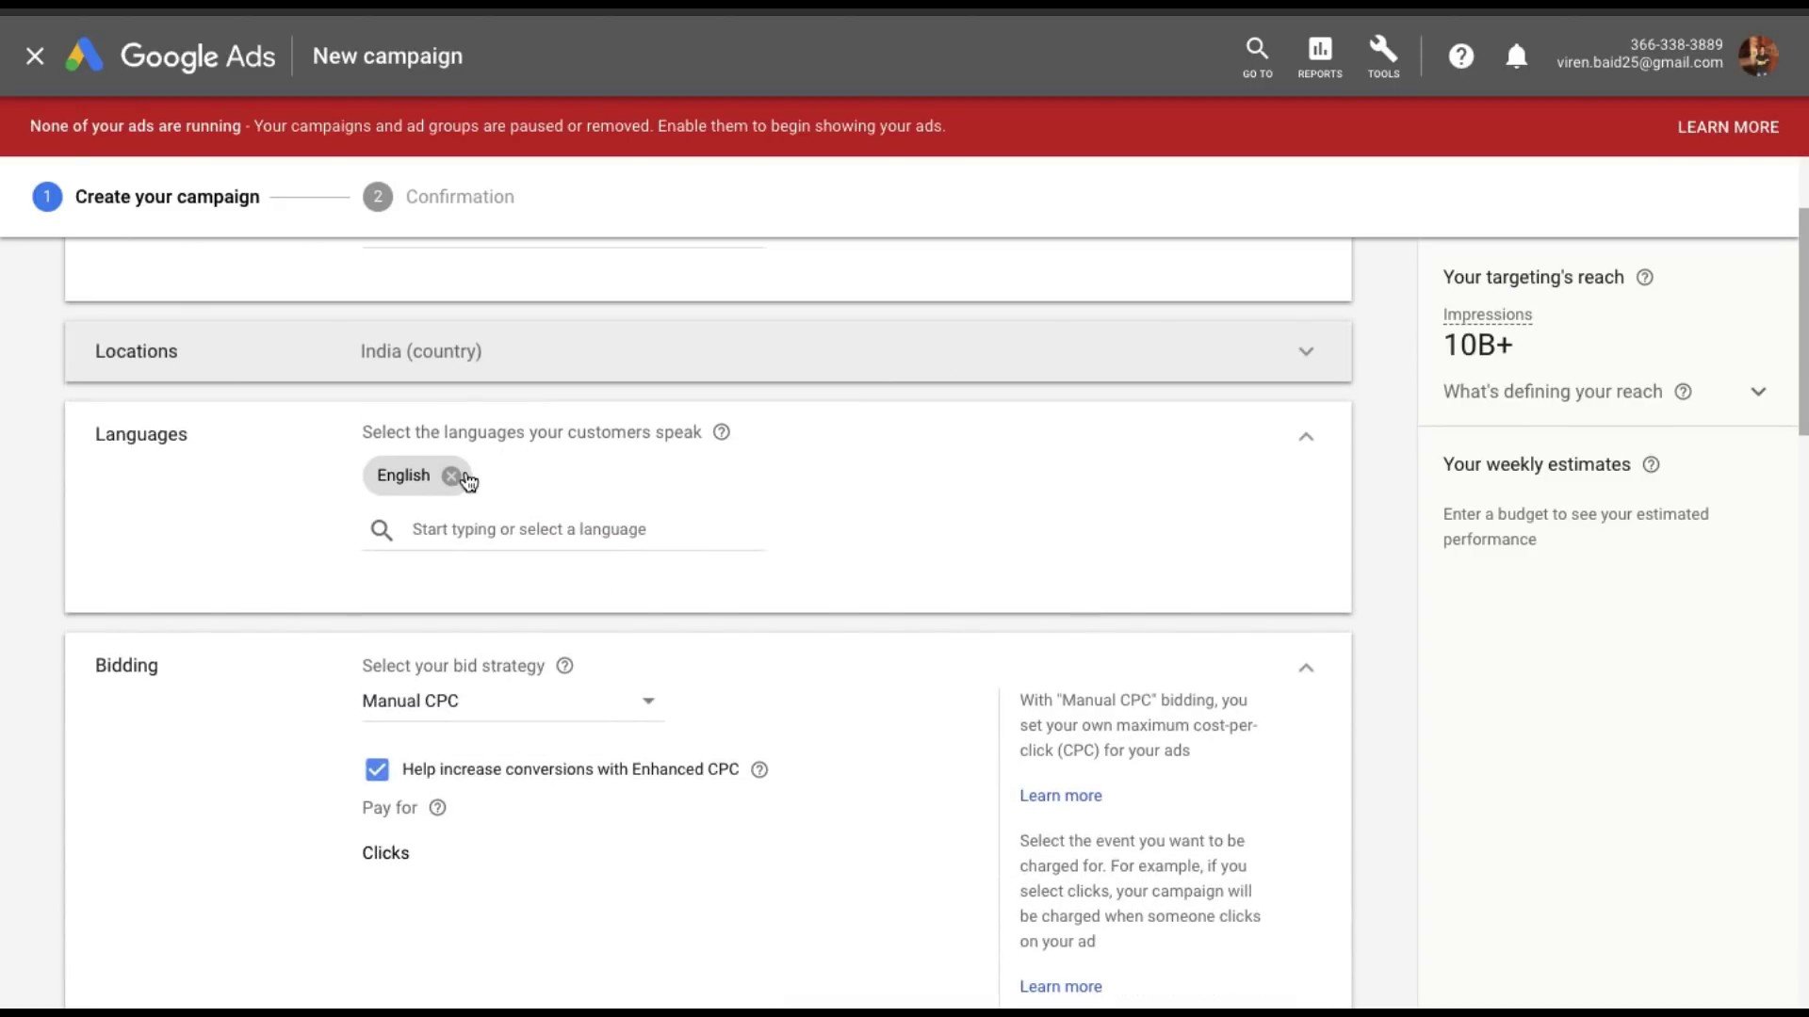
scroll(465, 478, down, 2)
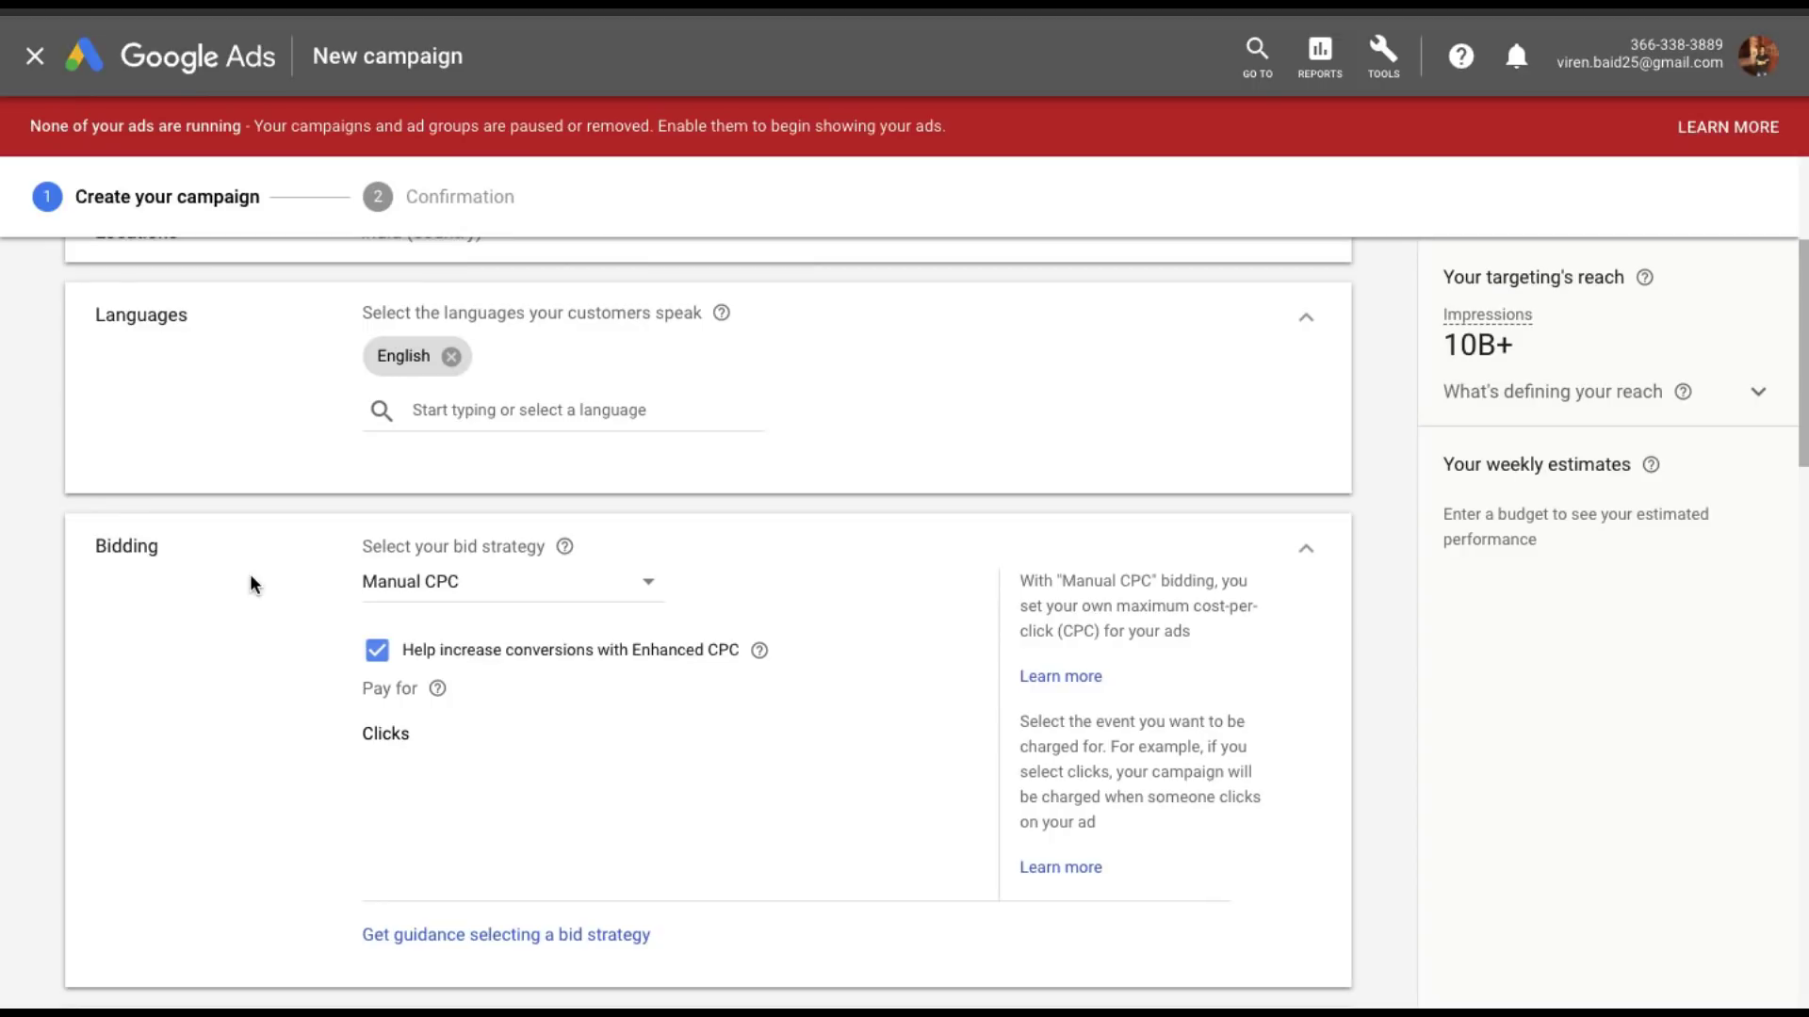
Keep Manual CPC as the bid strategy and enter a ₹500 daily budget.
click(393, 582)
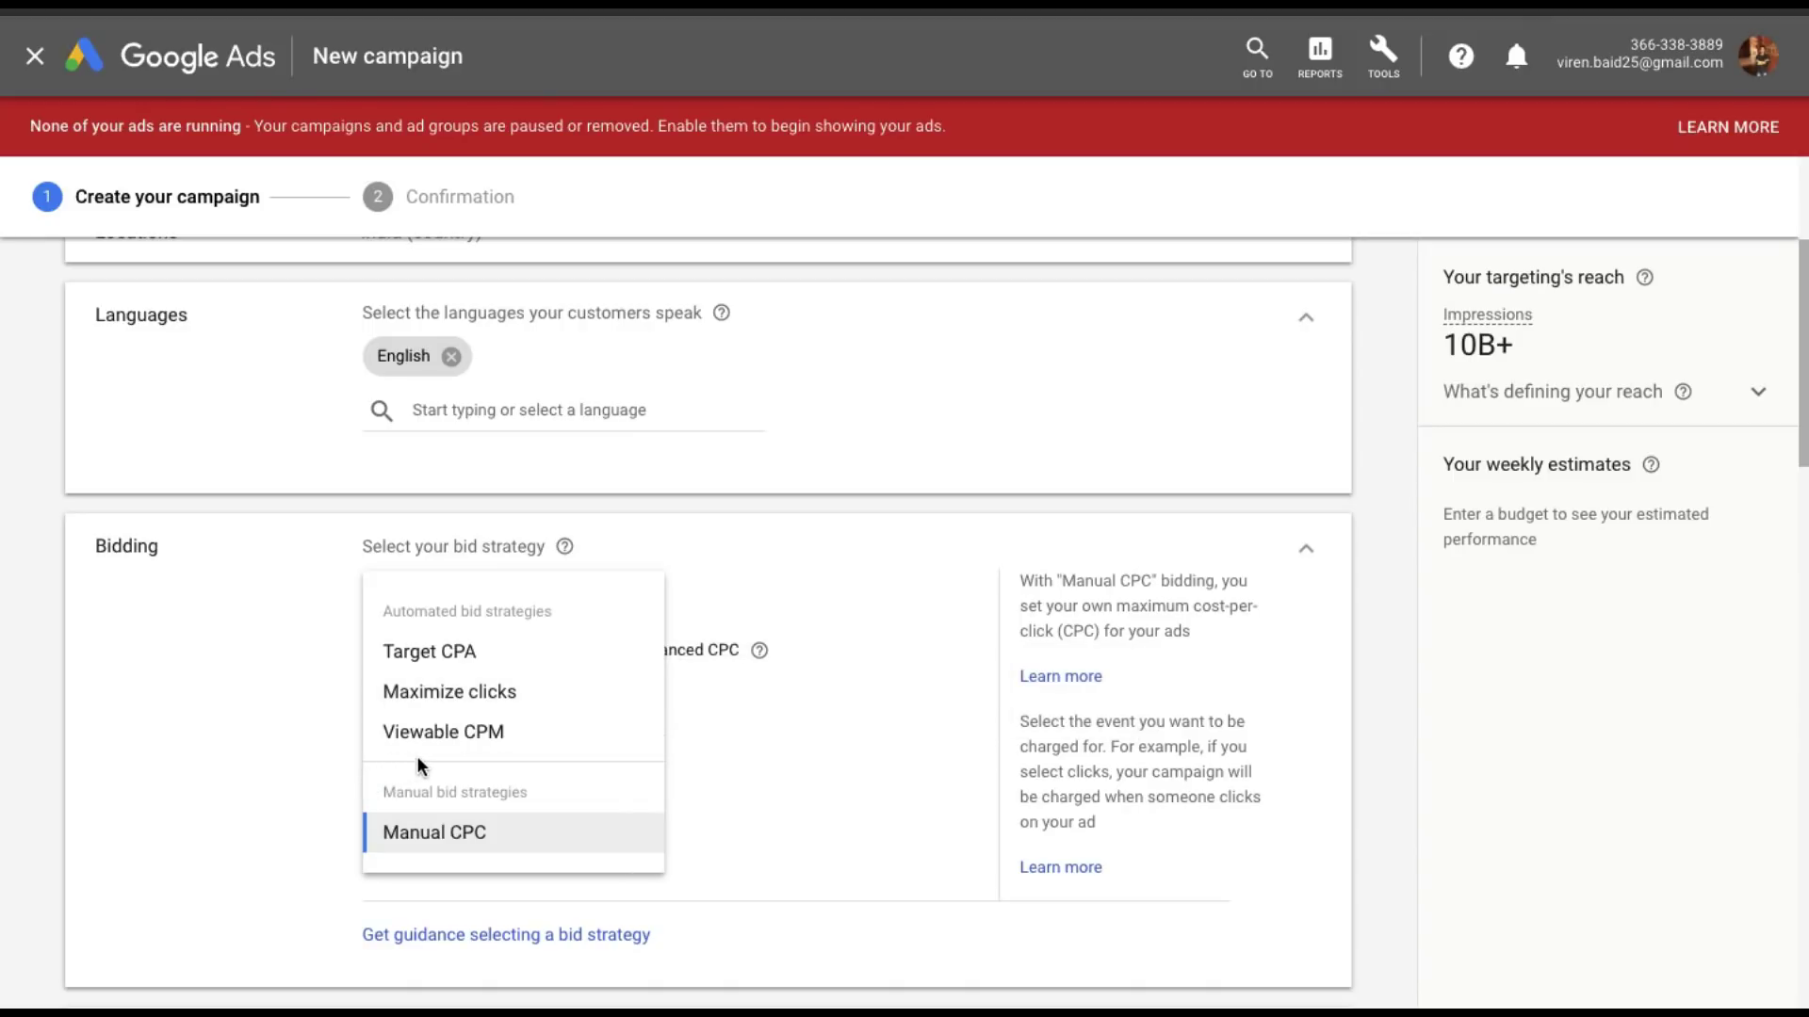
mouse_move(442, 733)
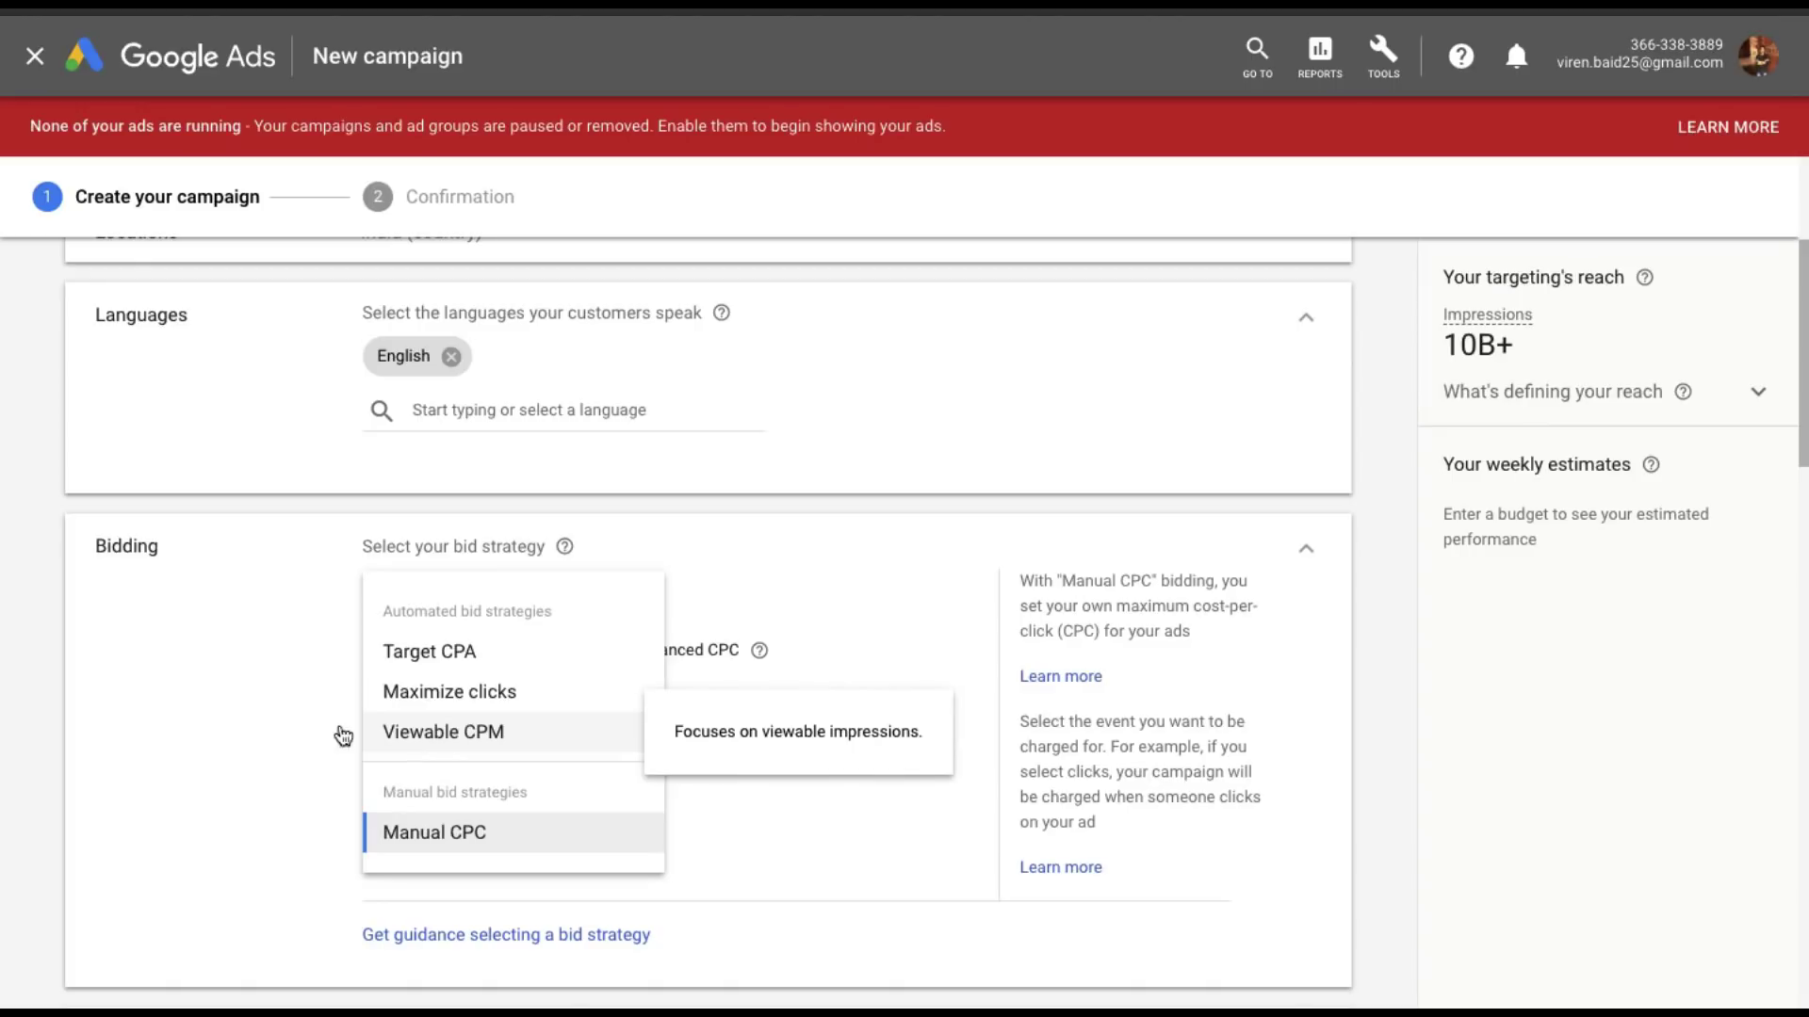
click(242, 785)
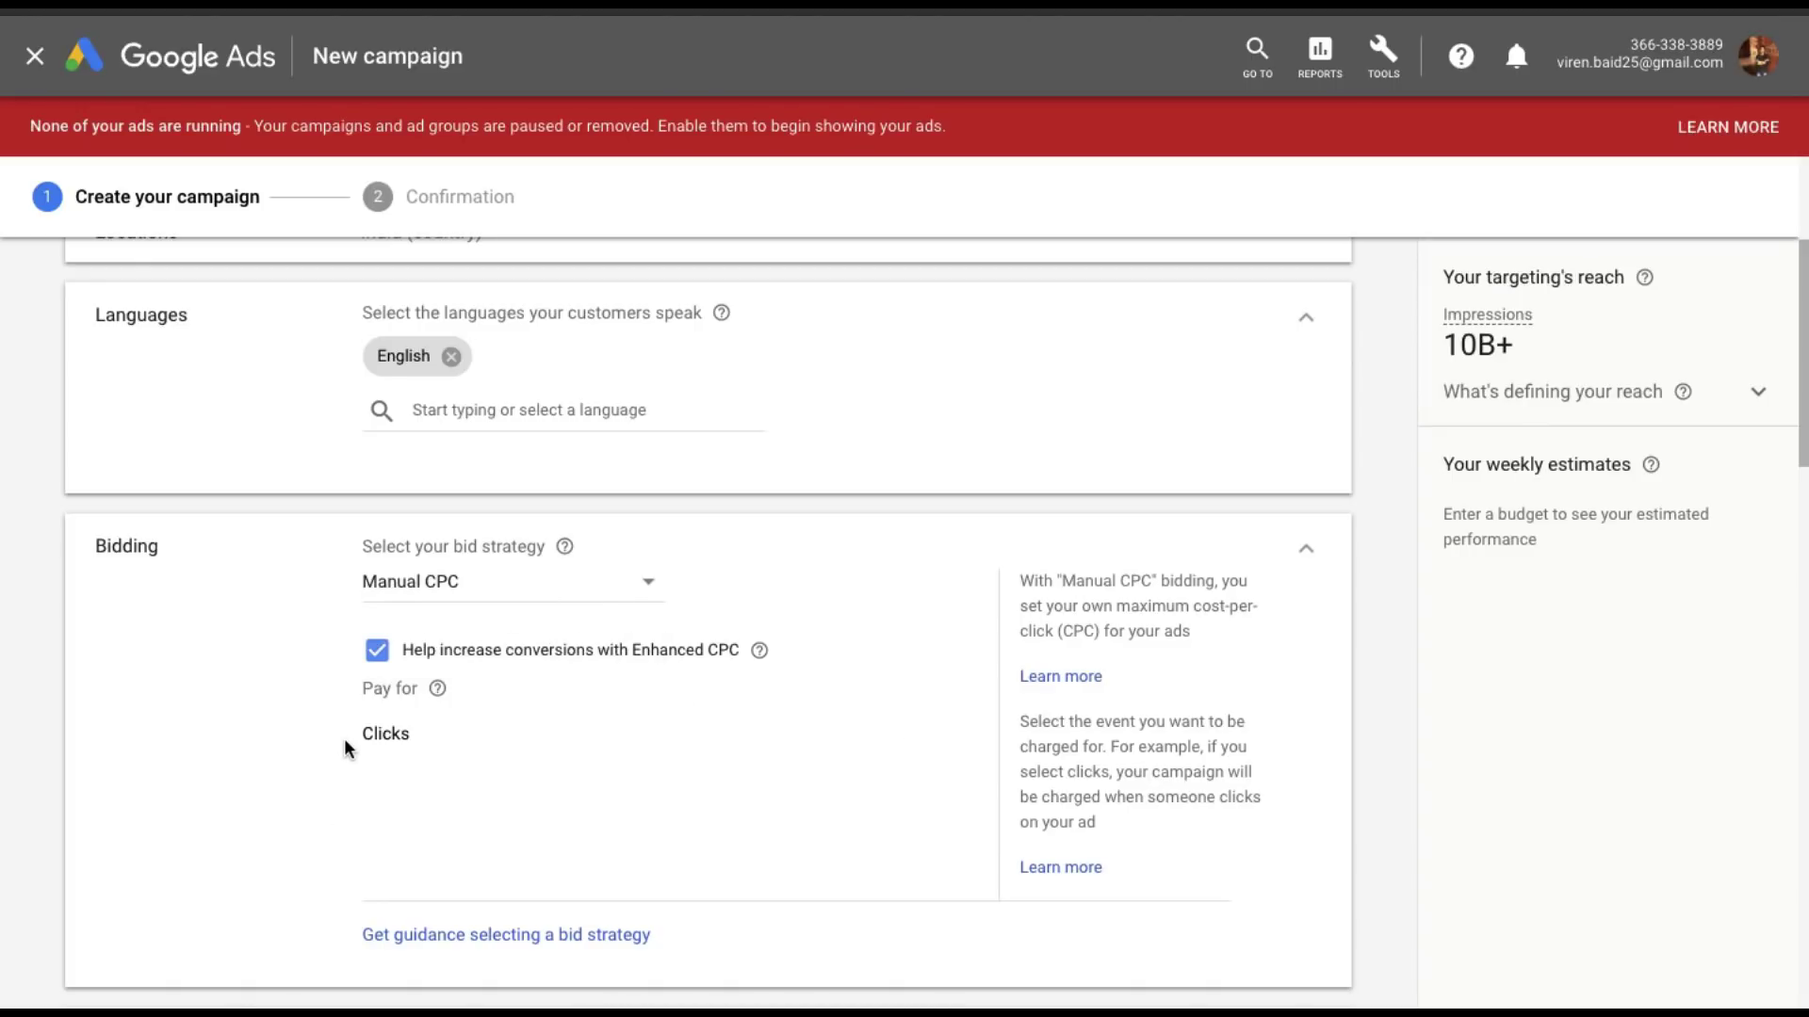
scroll(344, 738, down, 1)
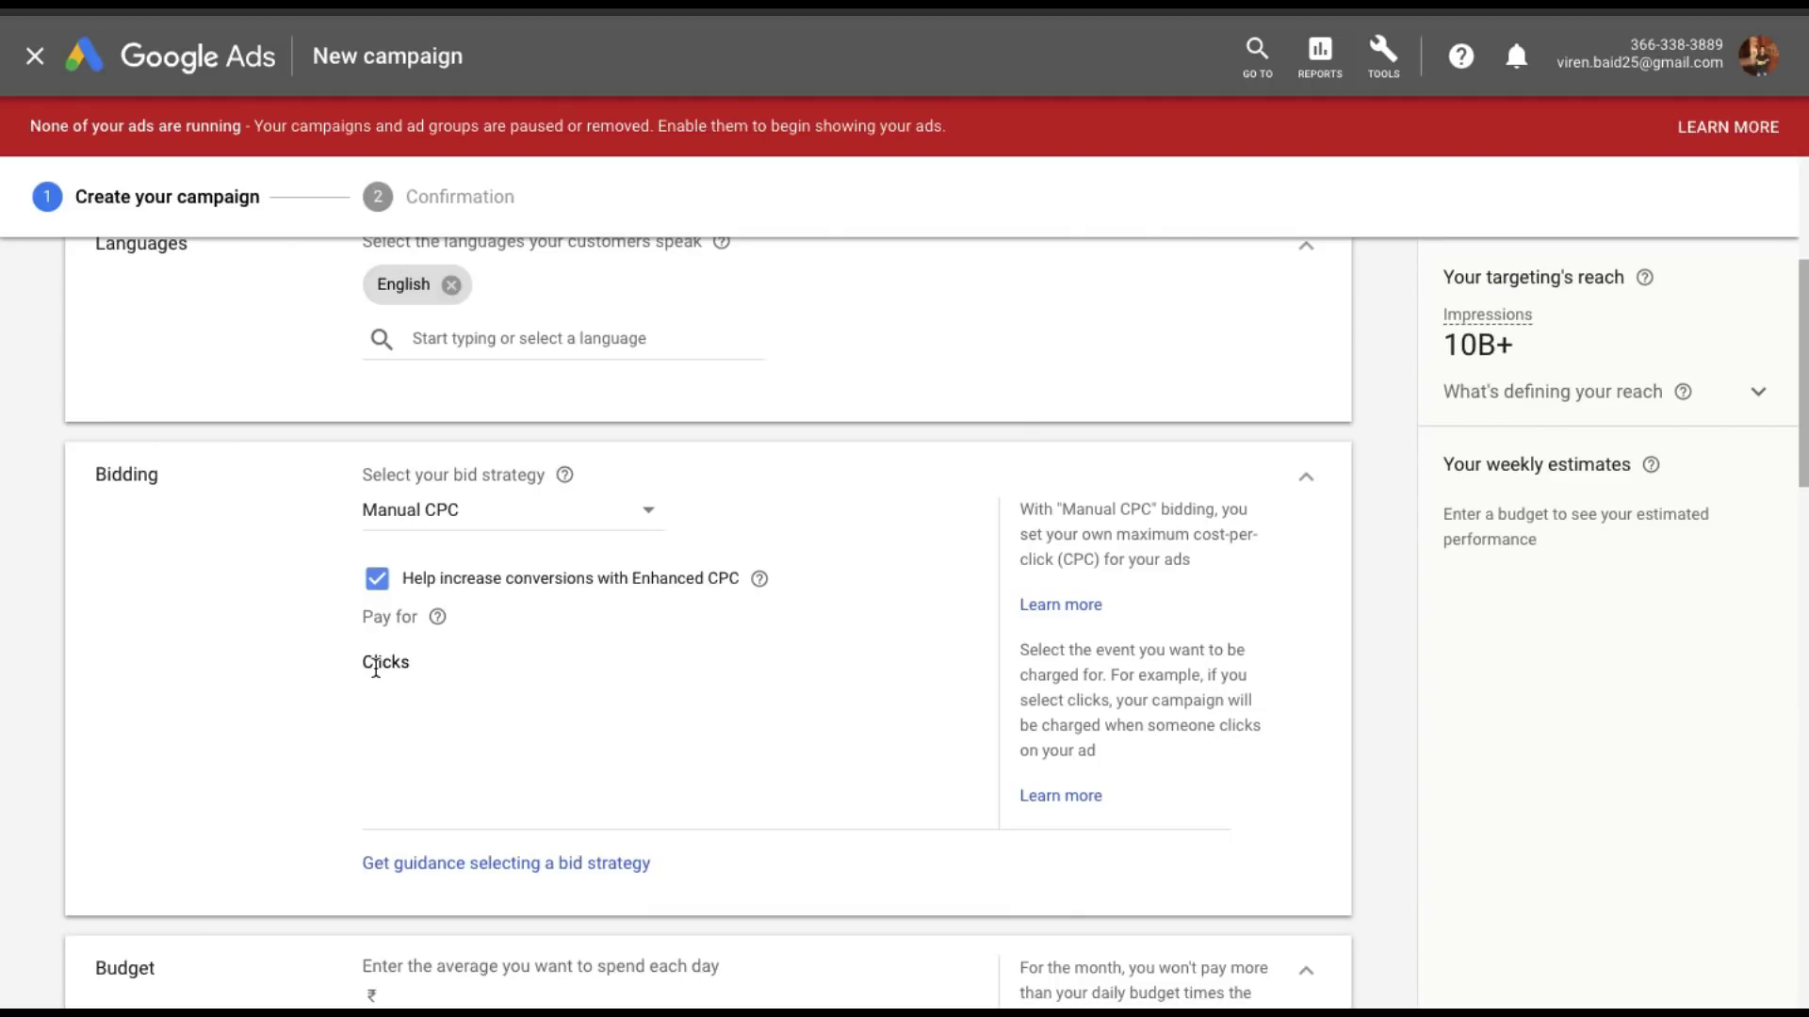
scroll(375, 665, down, 2)
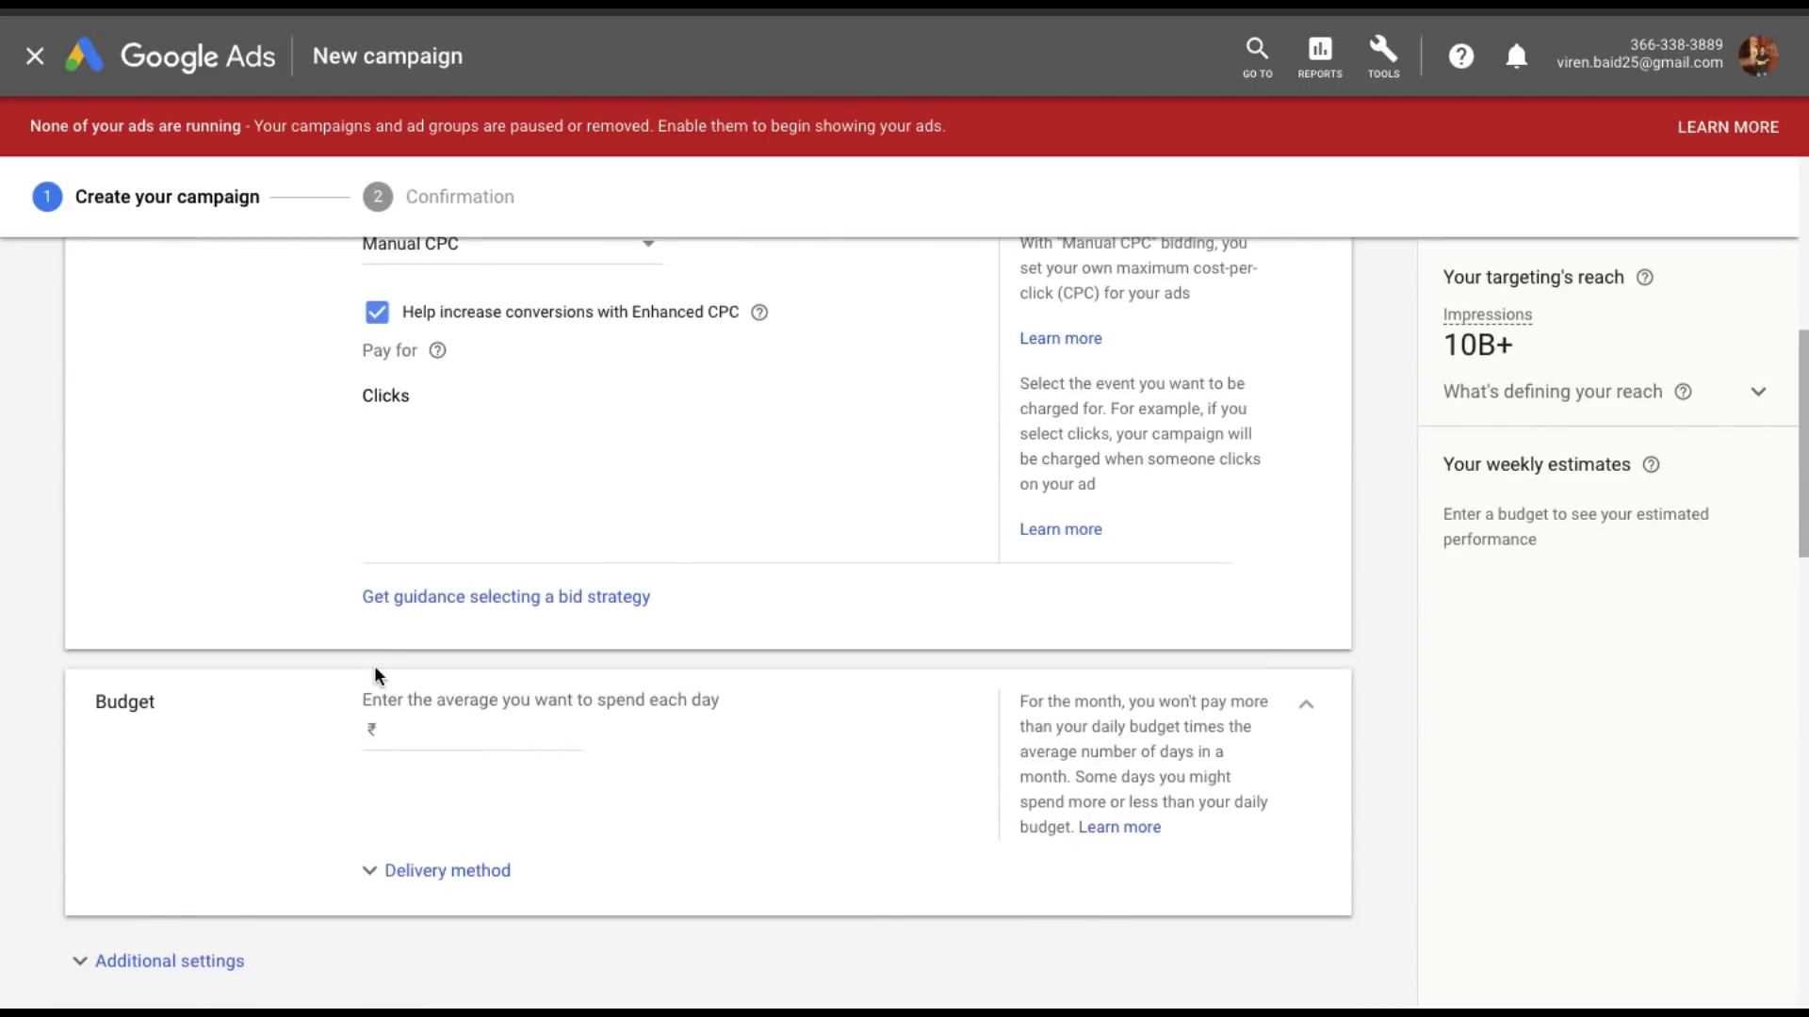
scroll(376, 675, down, 1)
click(454, 576)
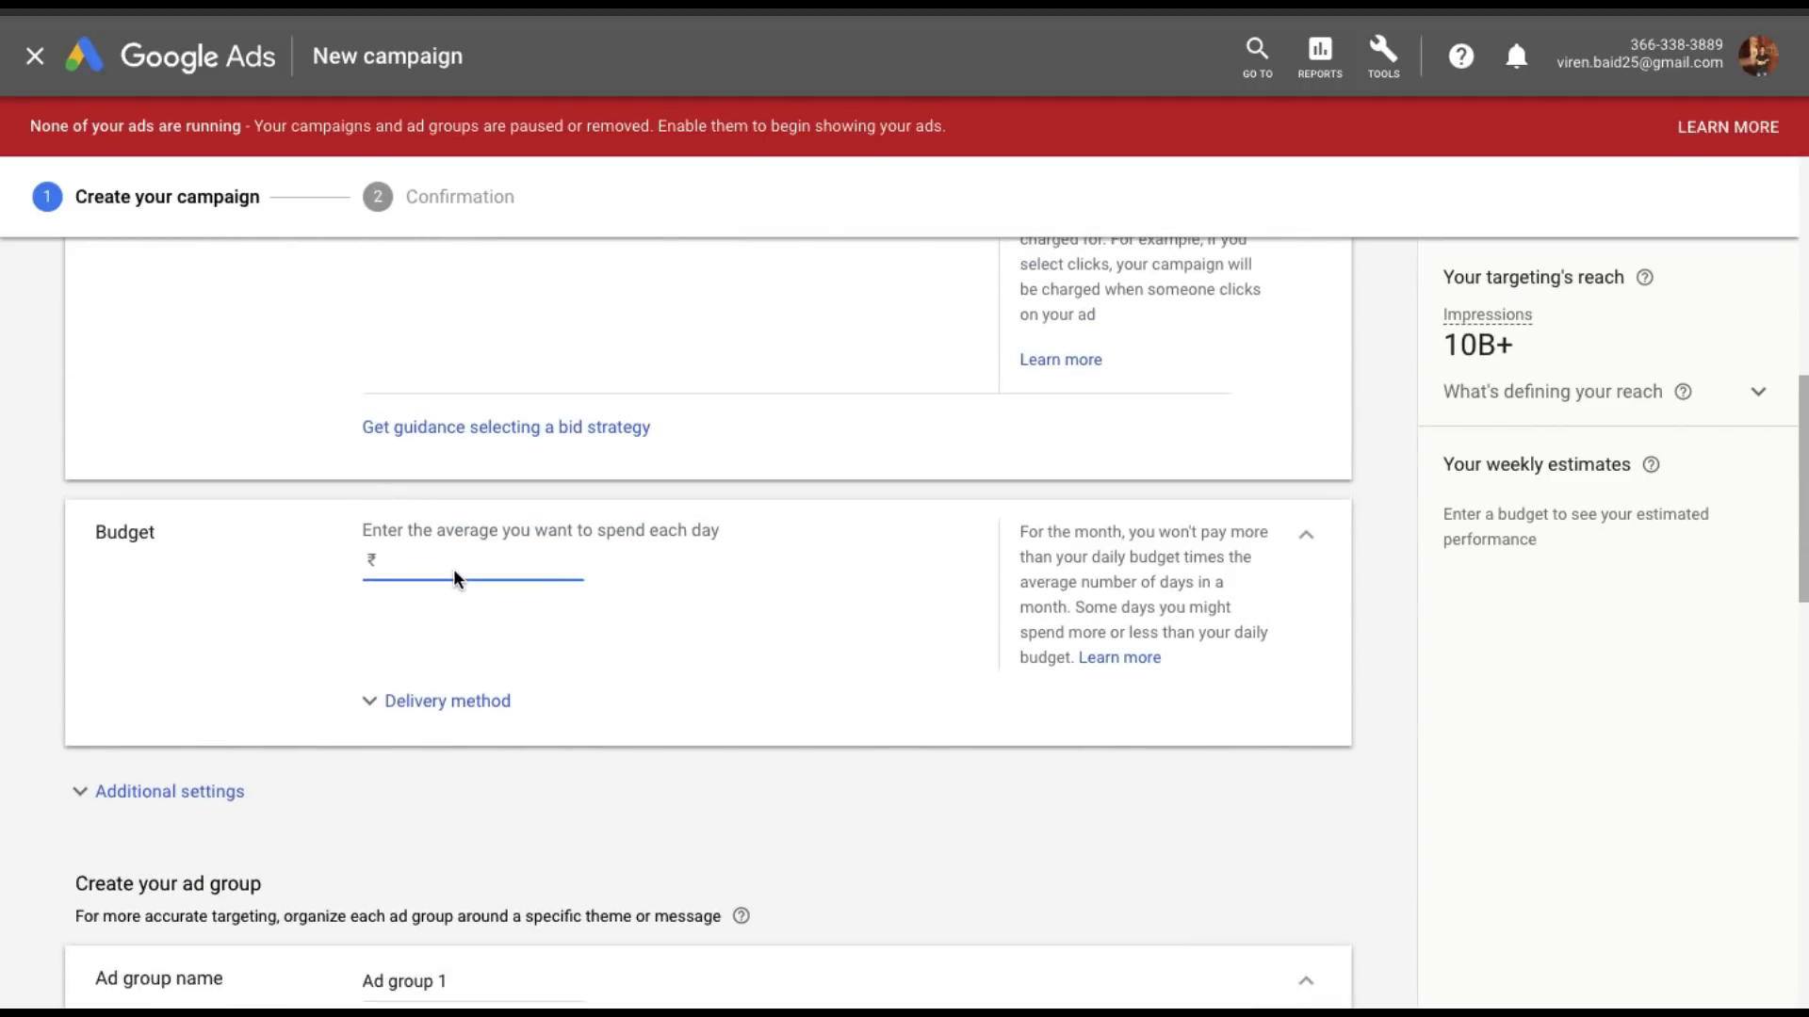
text(500)
click(742, 648)
scroll(742, 661, down, 2)
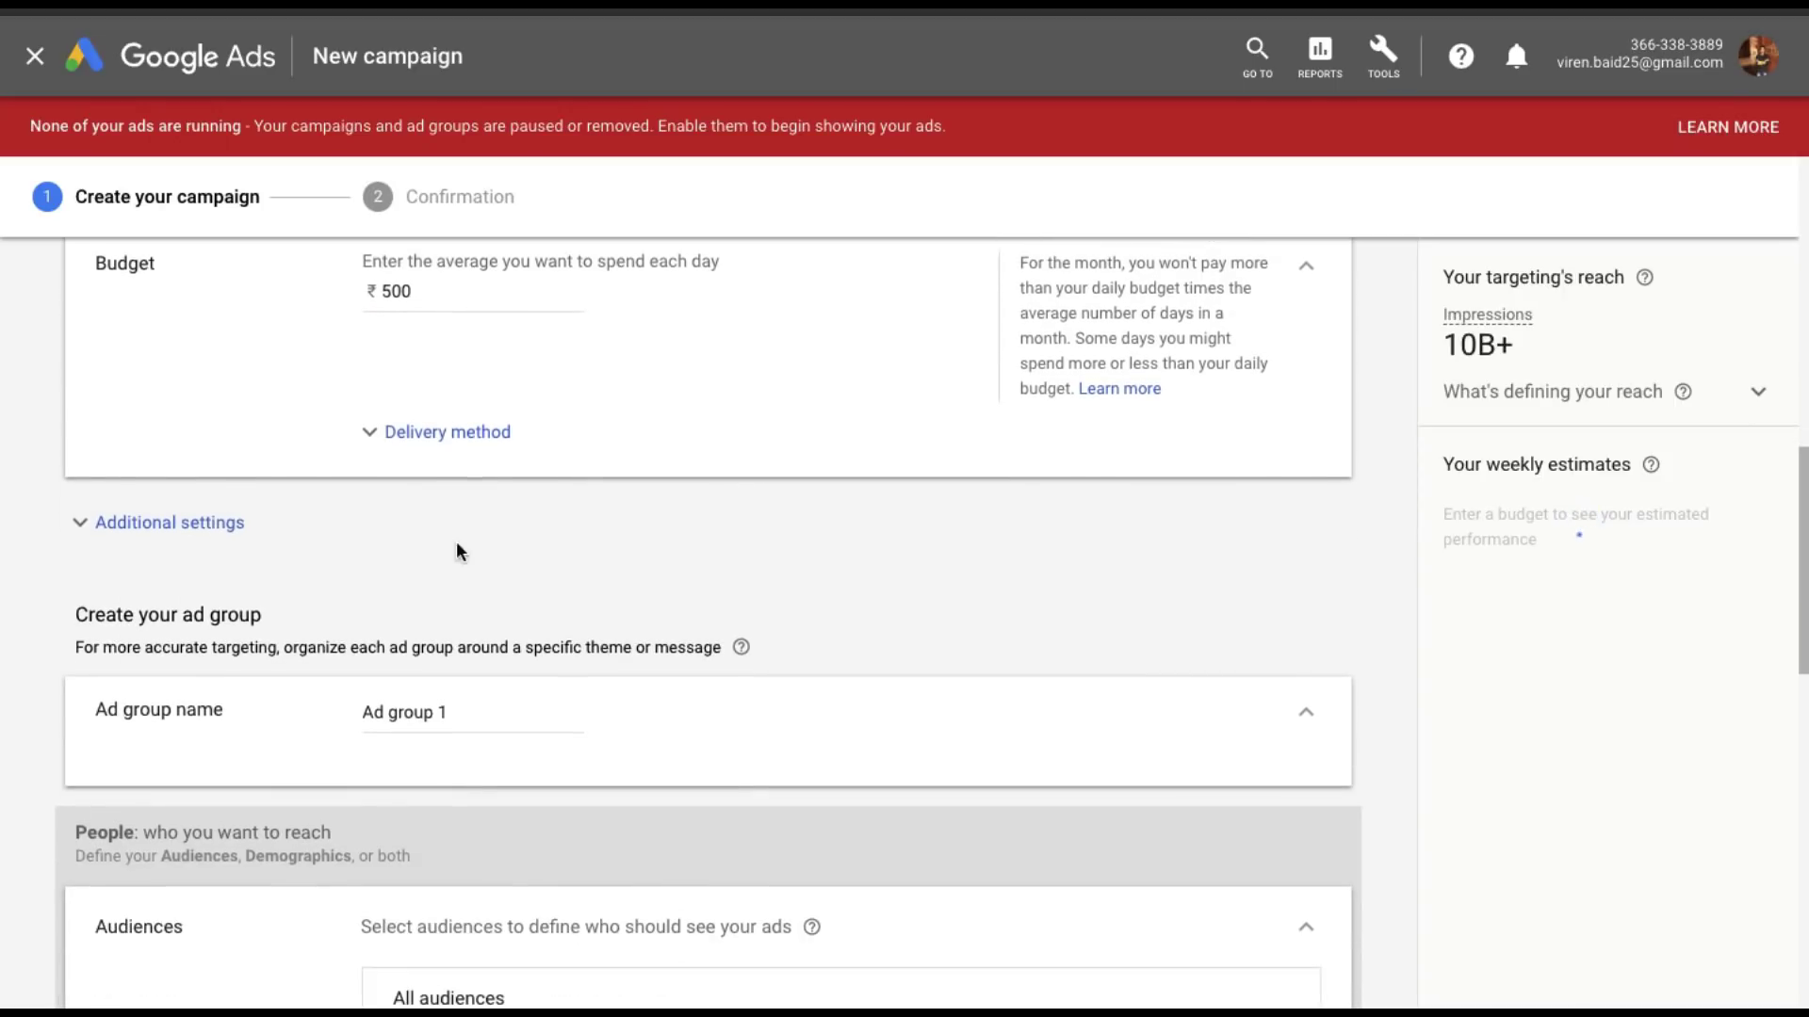
Expand the budget Delivery method and the campaign's Additional settings.
click(395, 437)
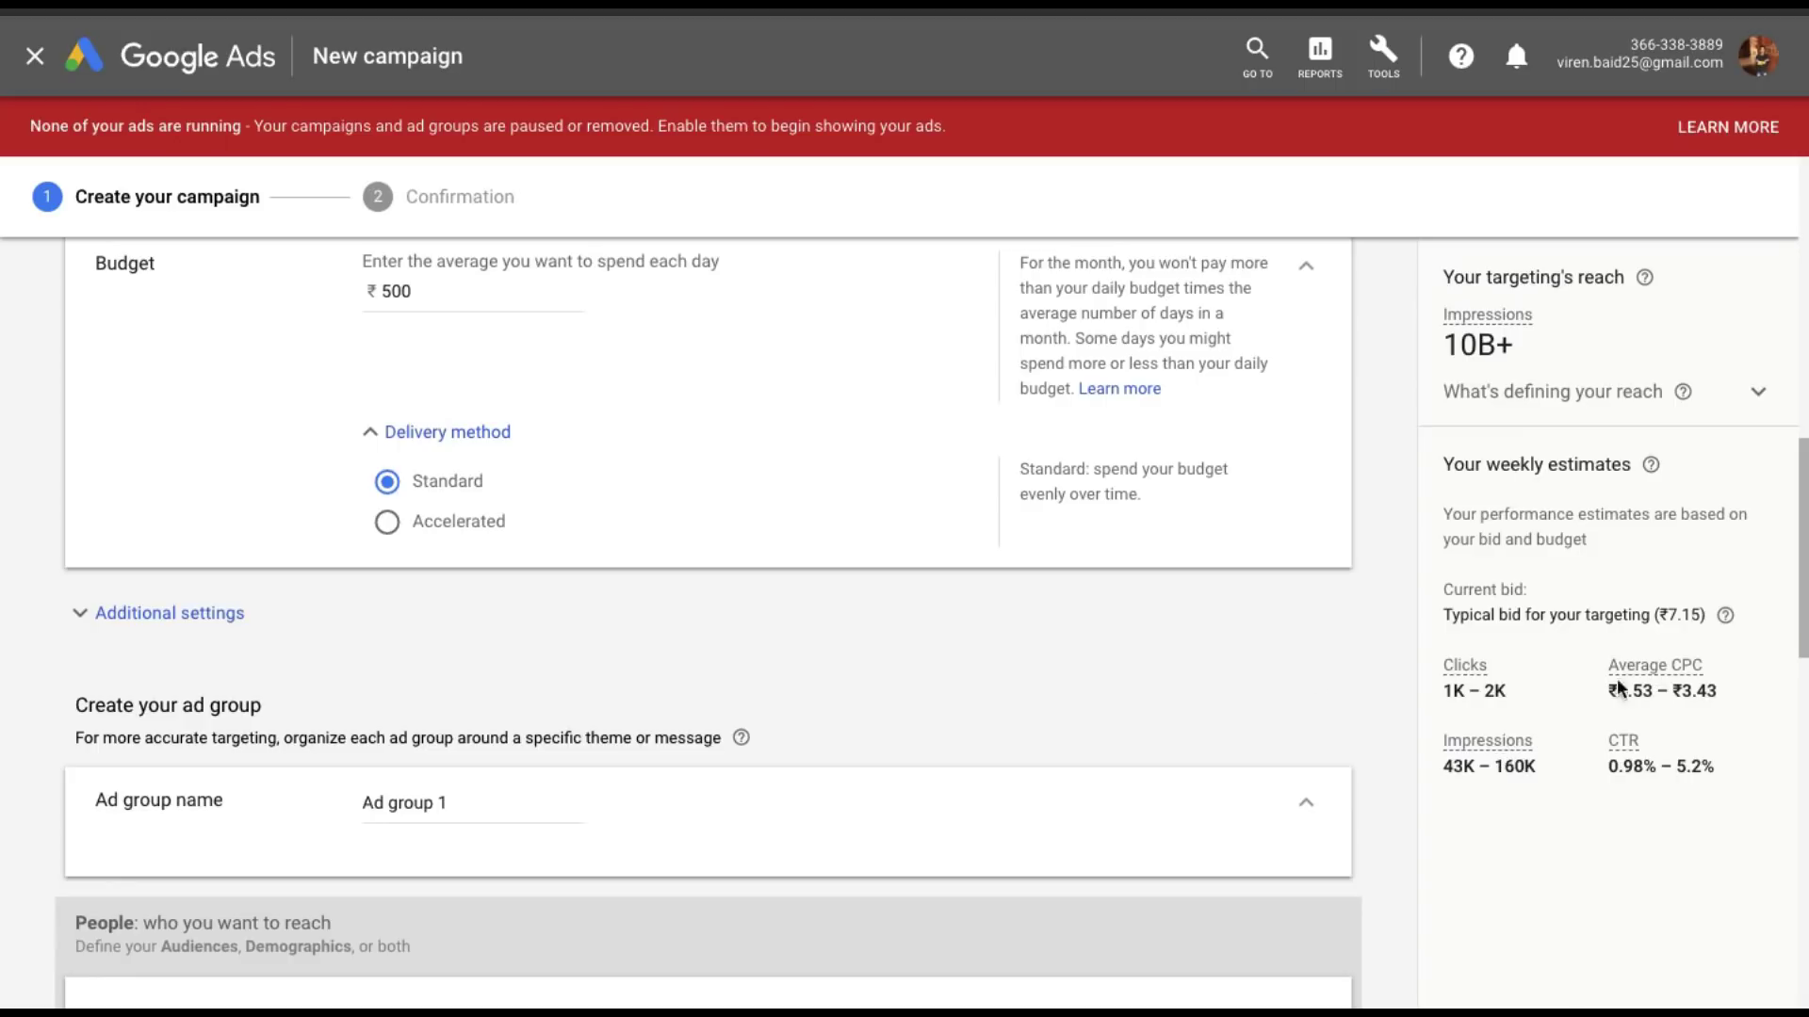
scroll(717, 607, down, 2)
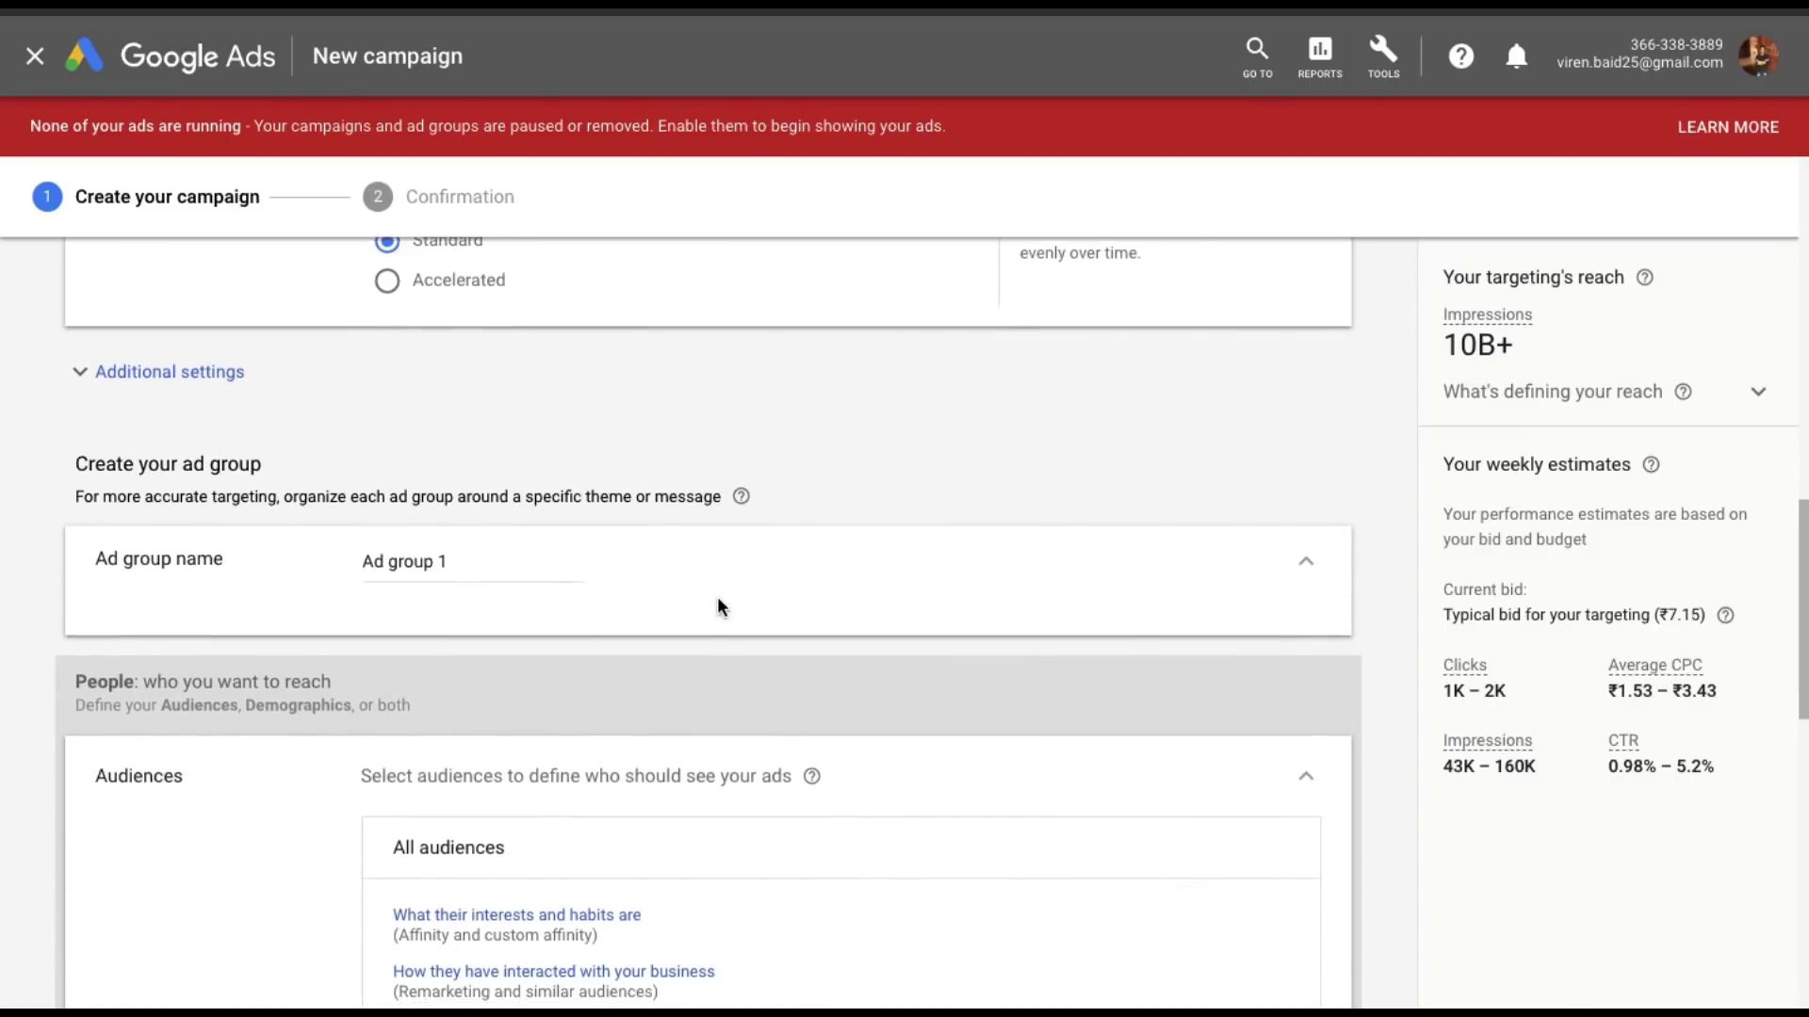
click(78, 323)
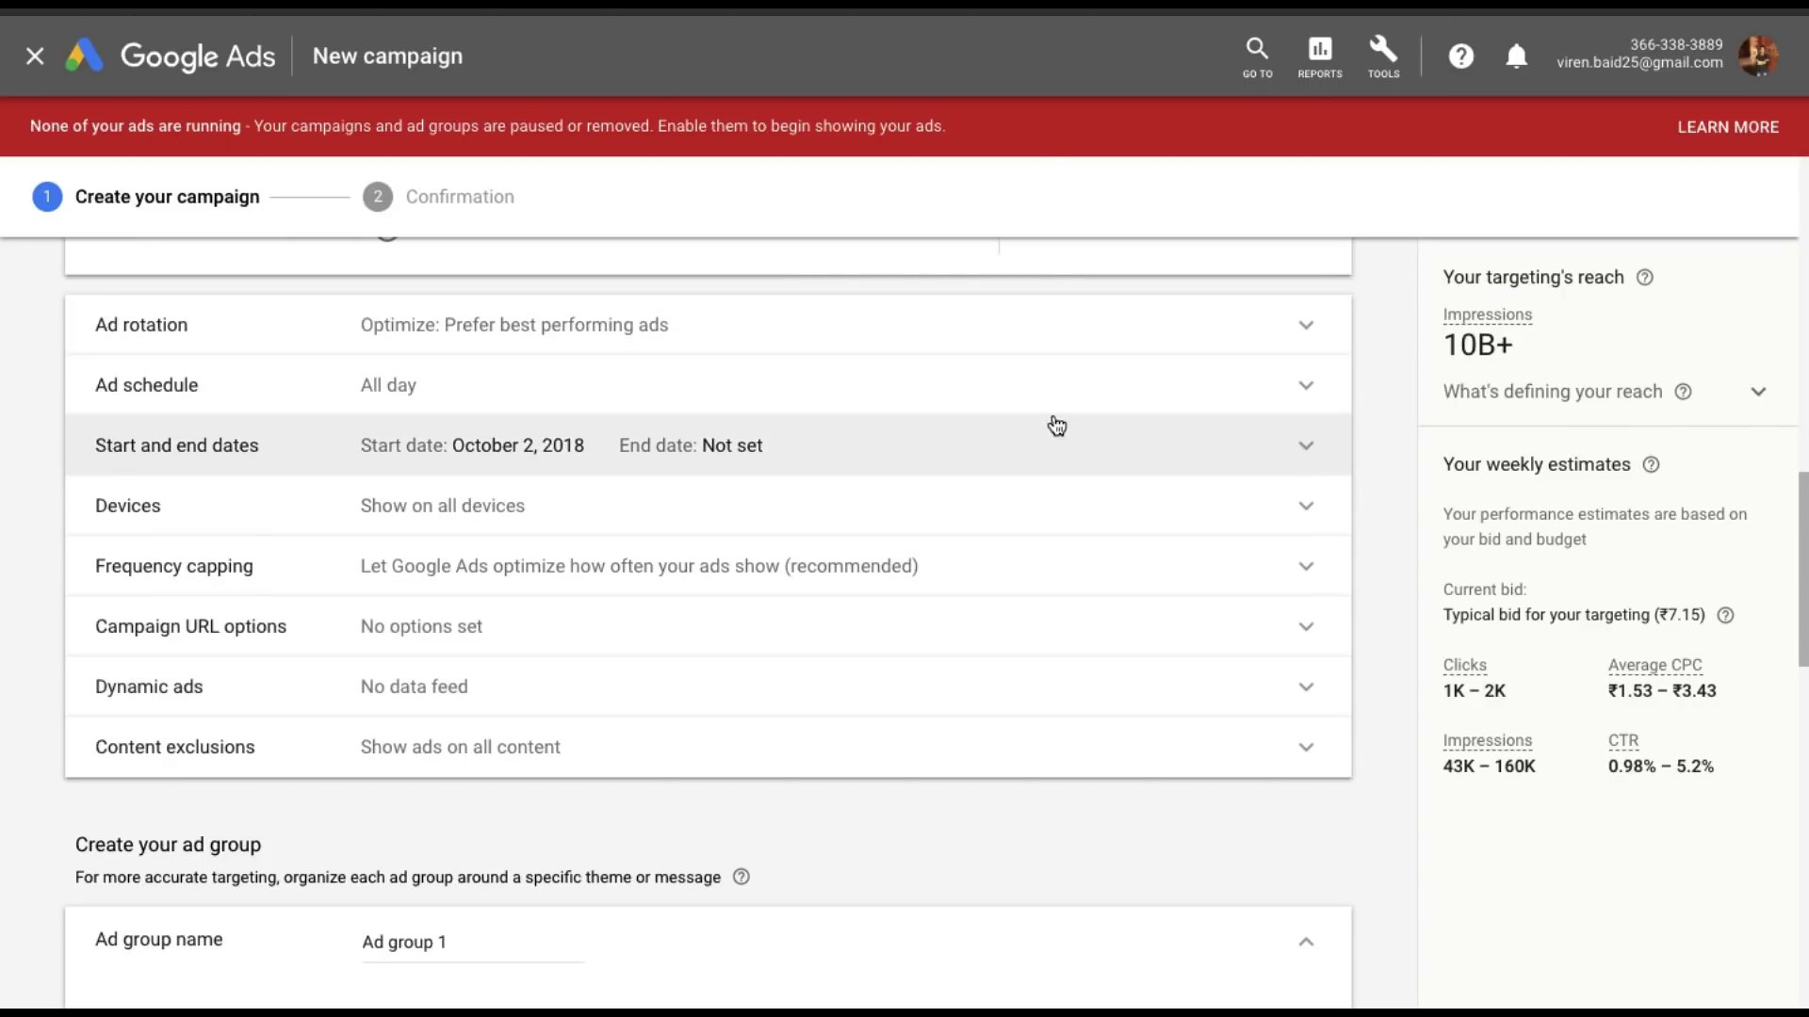
scroll(154, 768, up, 1)
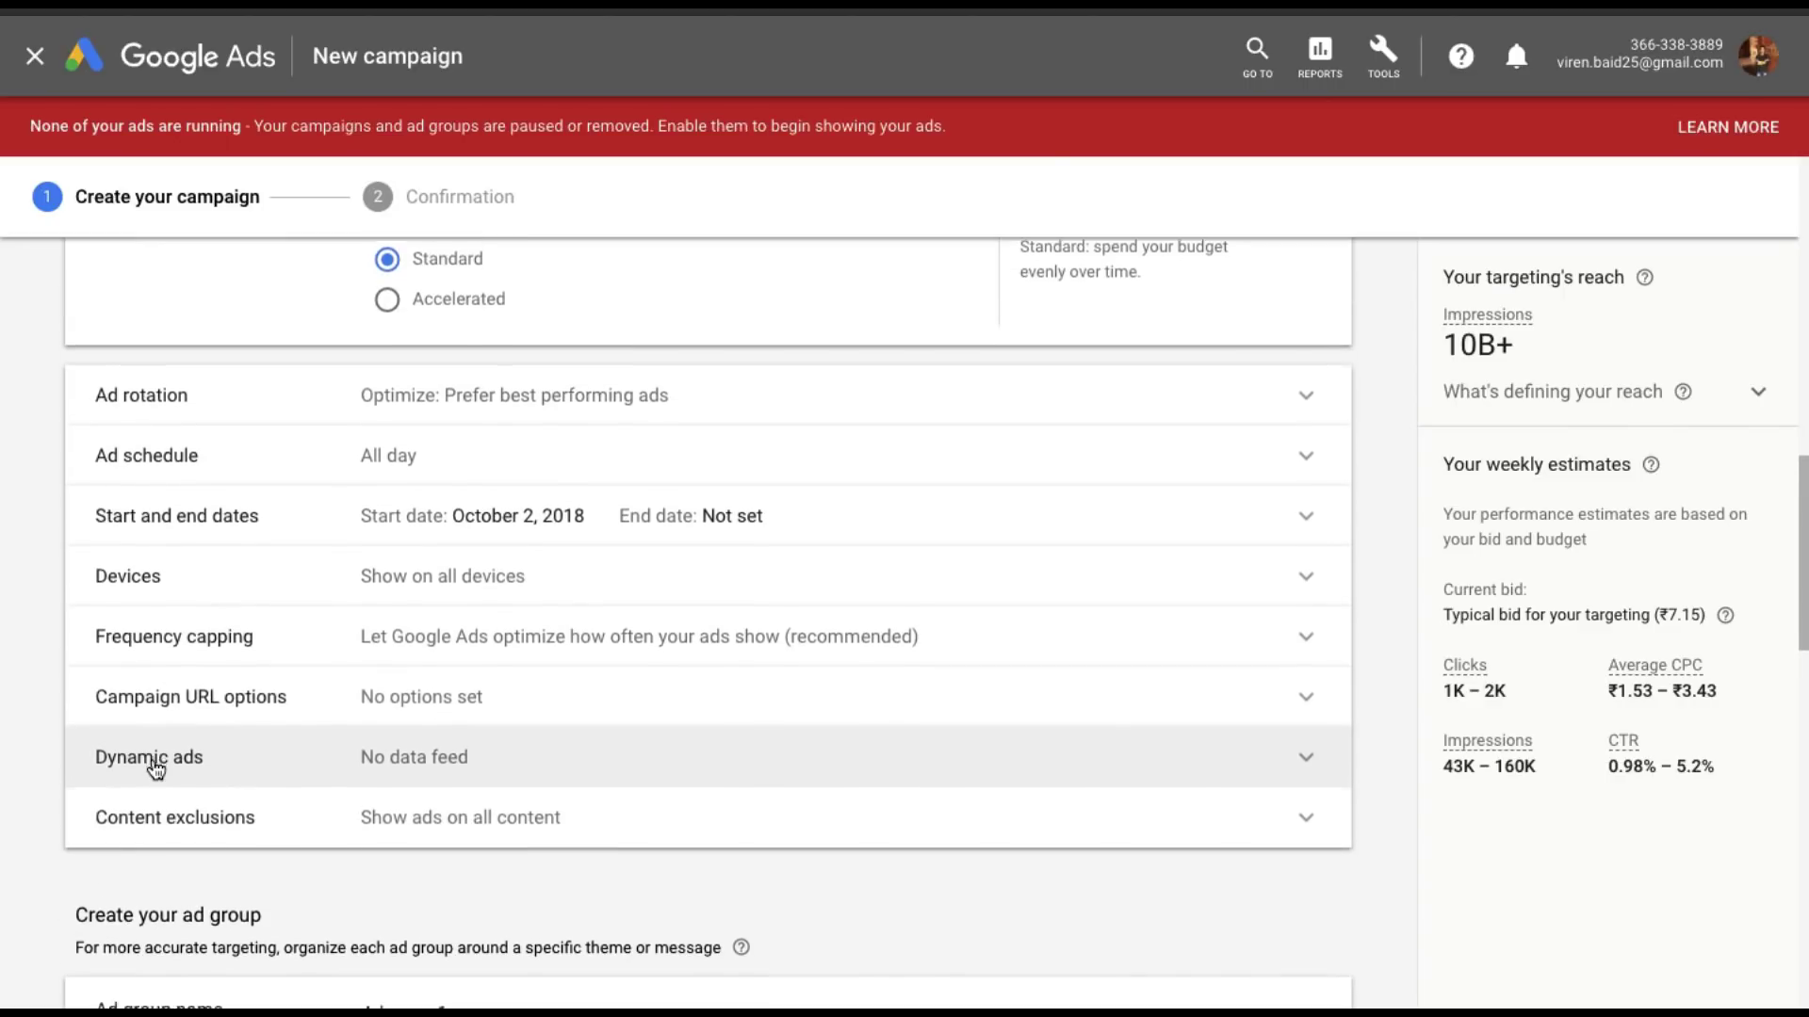
scroll(153, 767, down, 1)
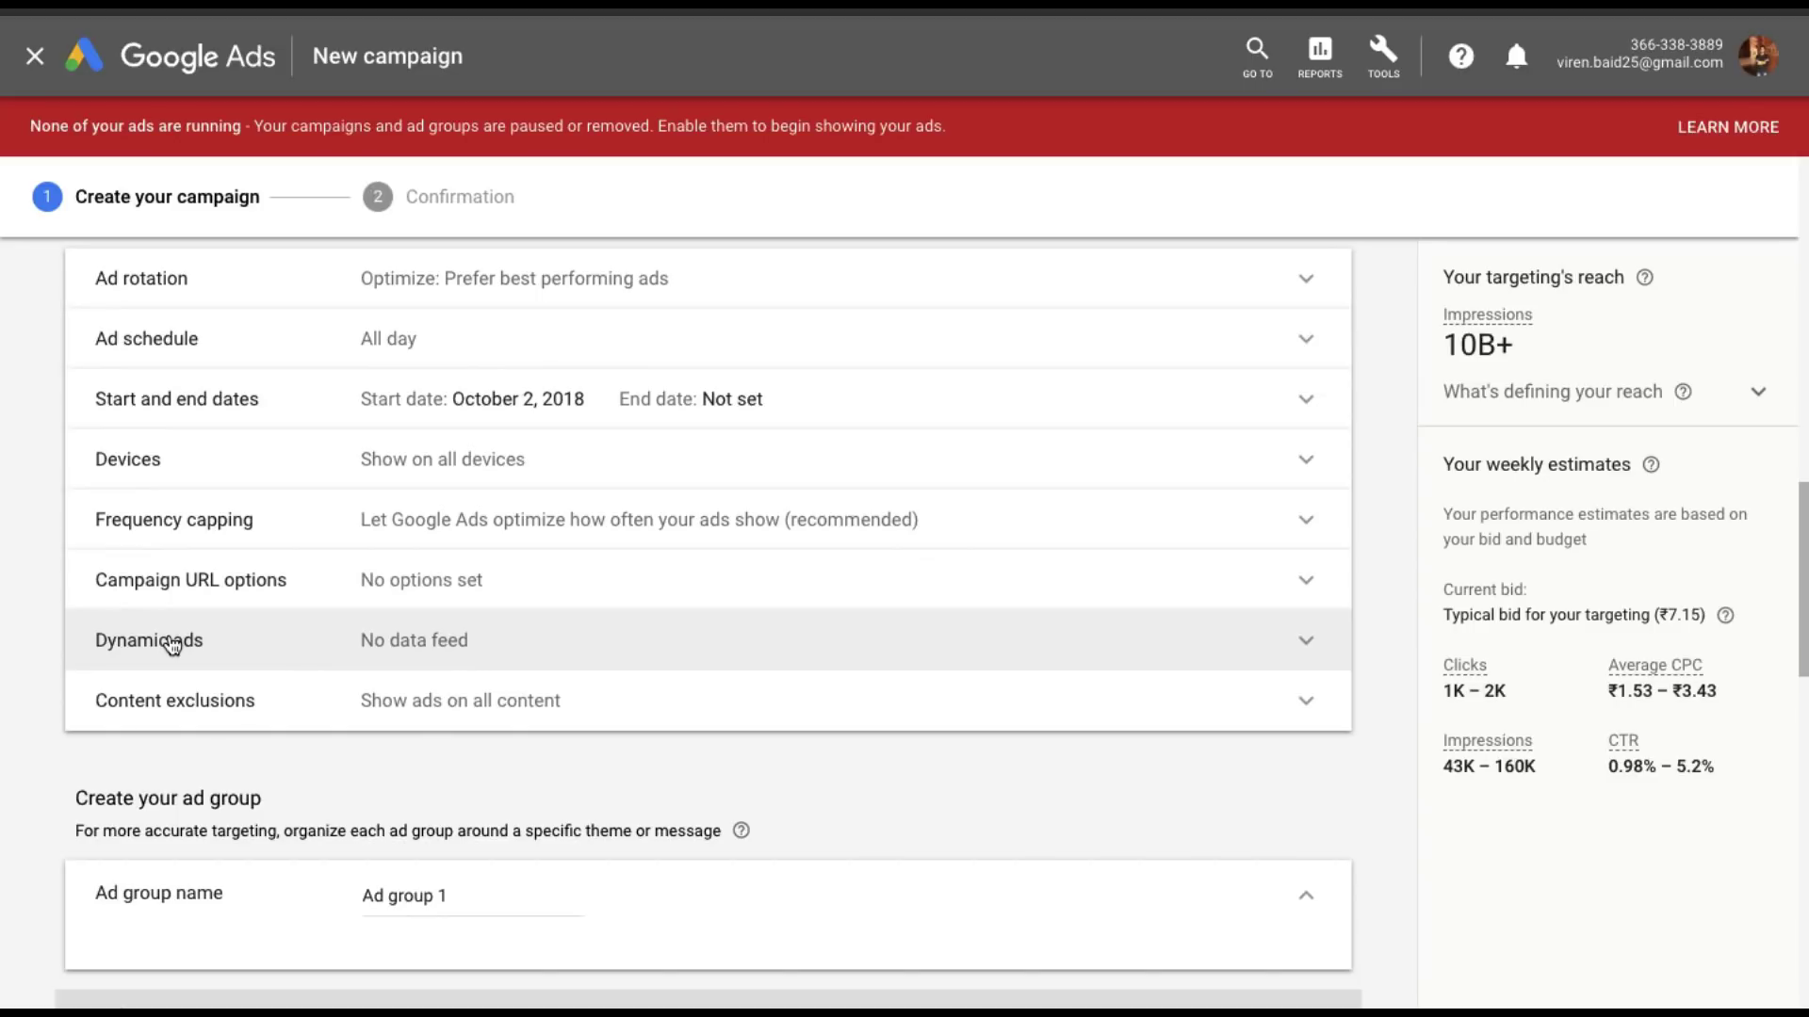
scroll(169, 639, down, 3)
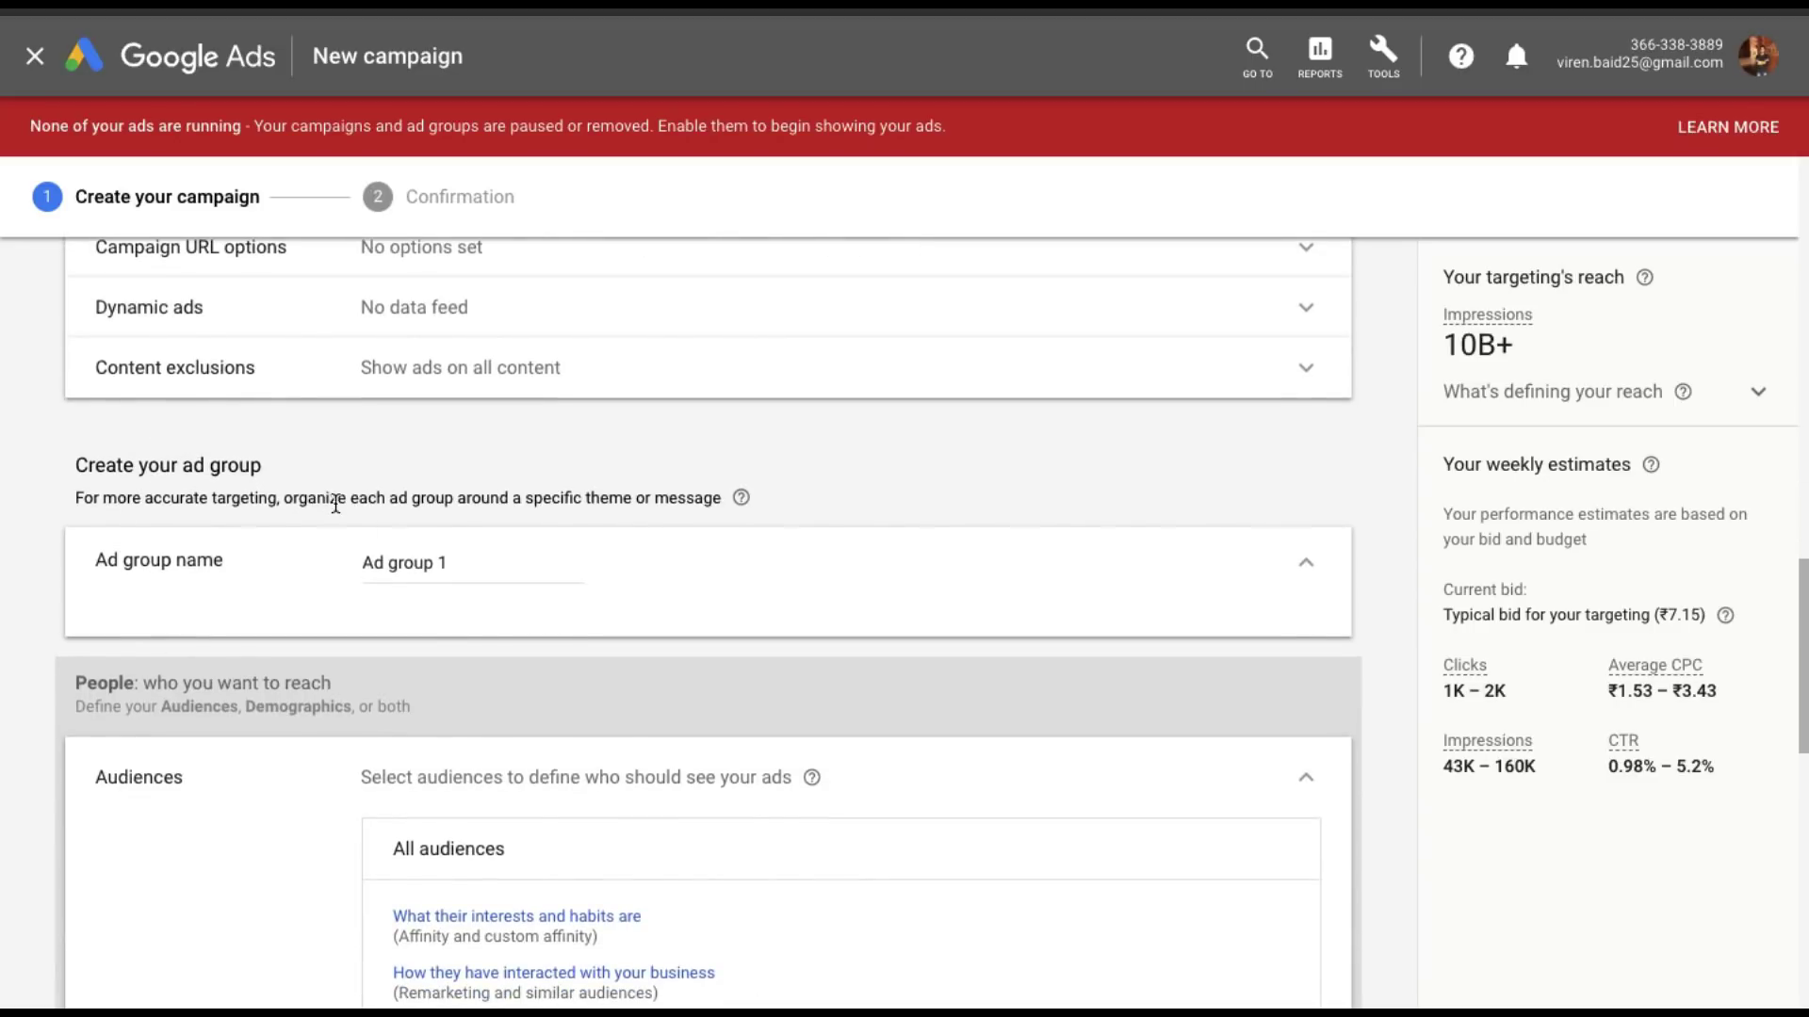
scroll(399, 555, down, 1)
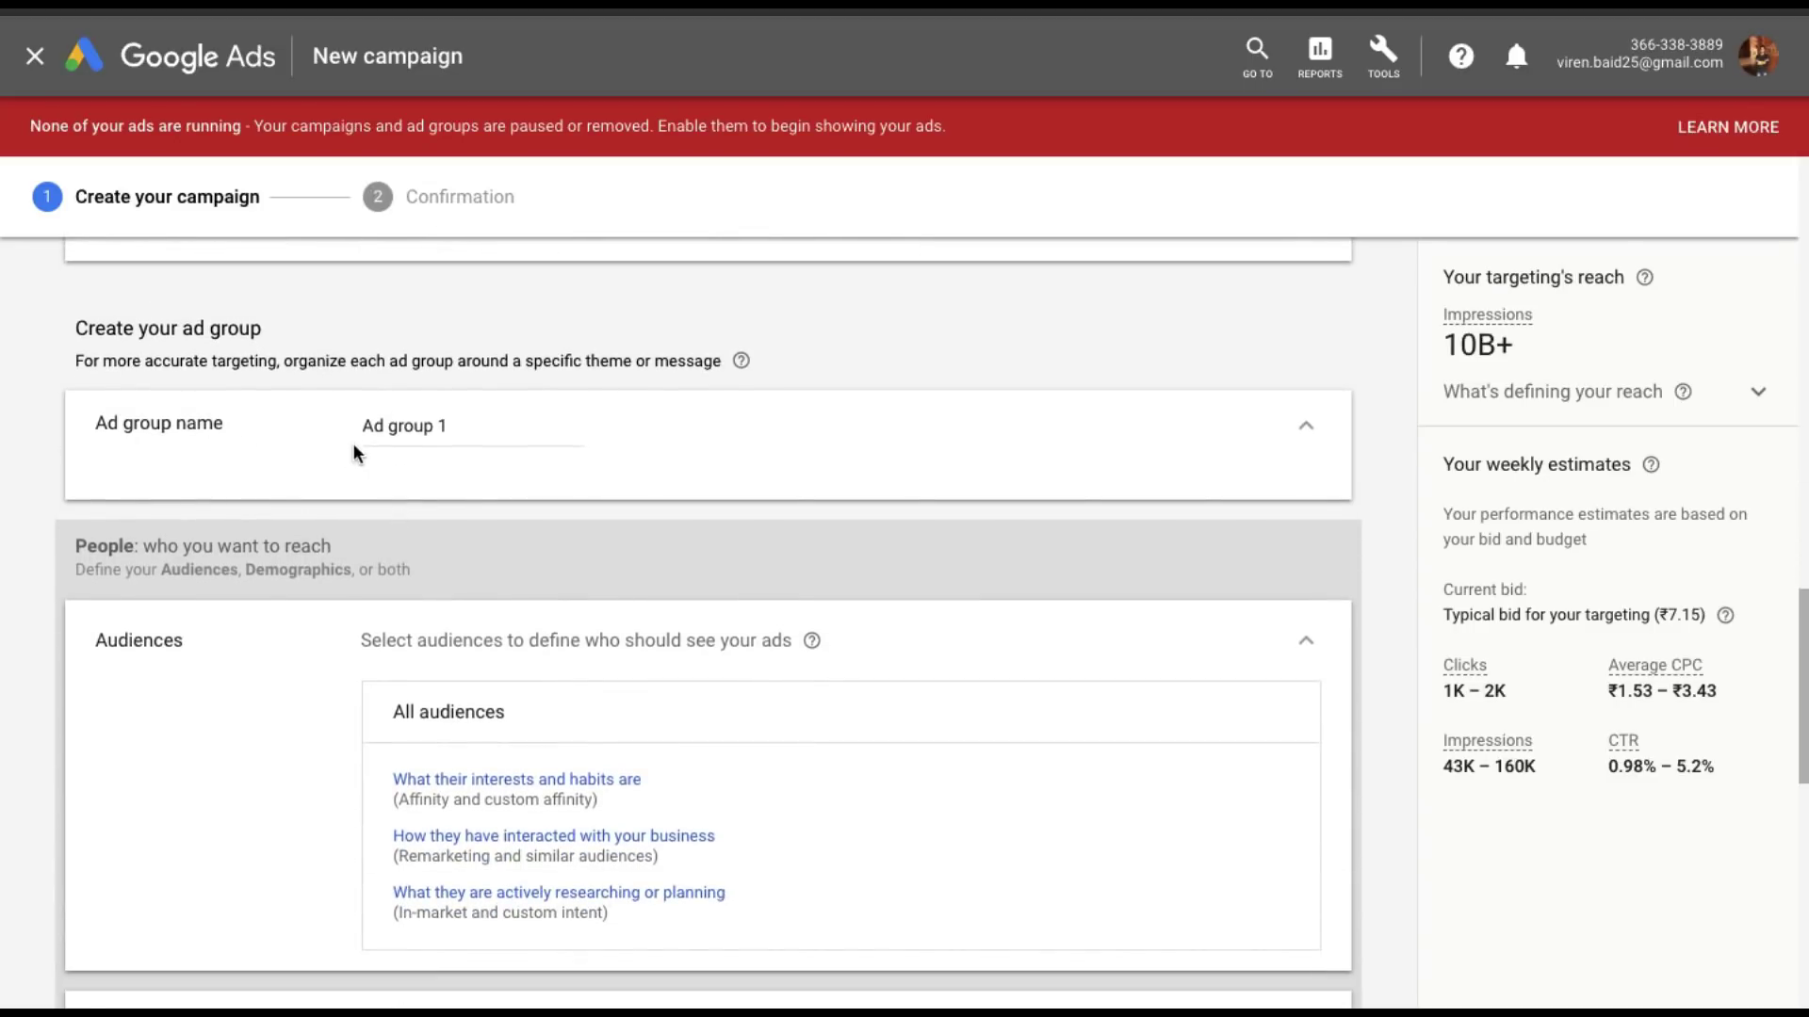
scroll(405, 424, down, 1)
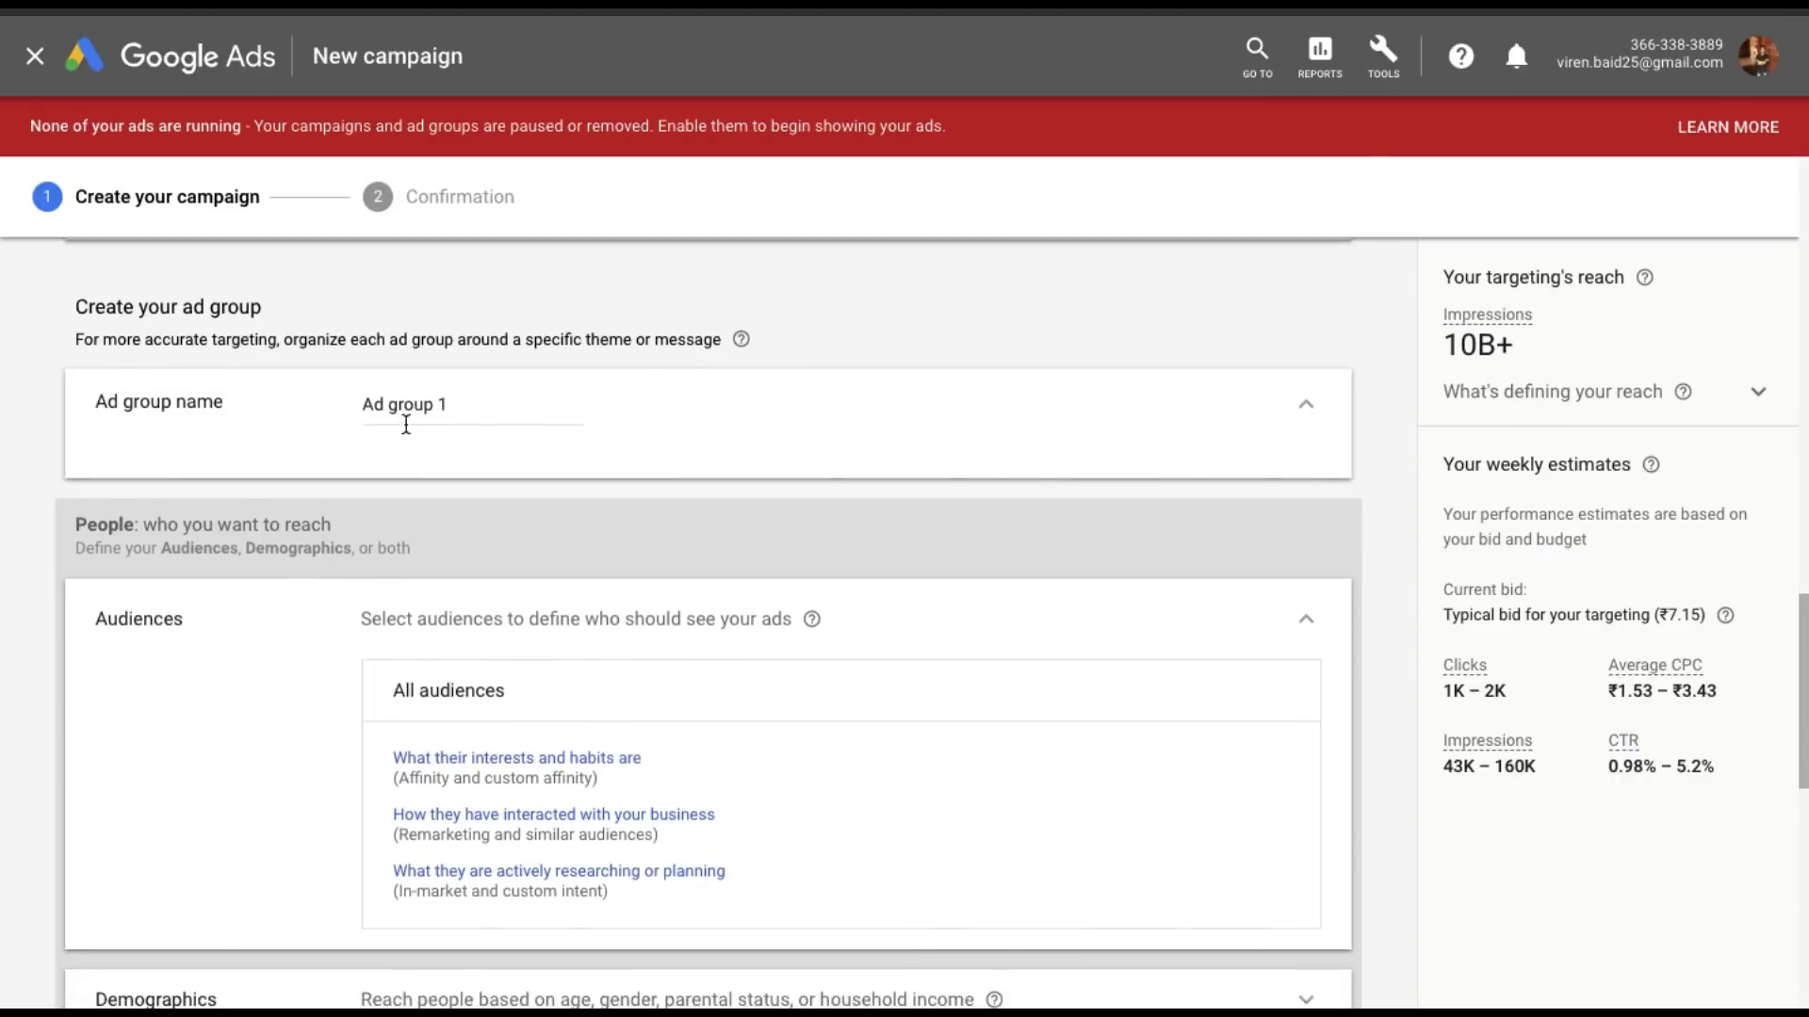
scroll(287, 596, down, 1)
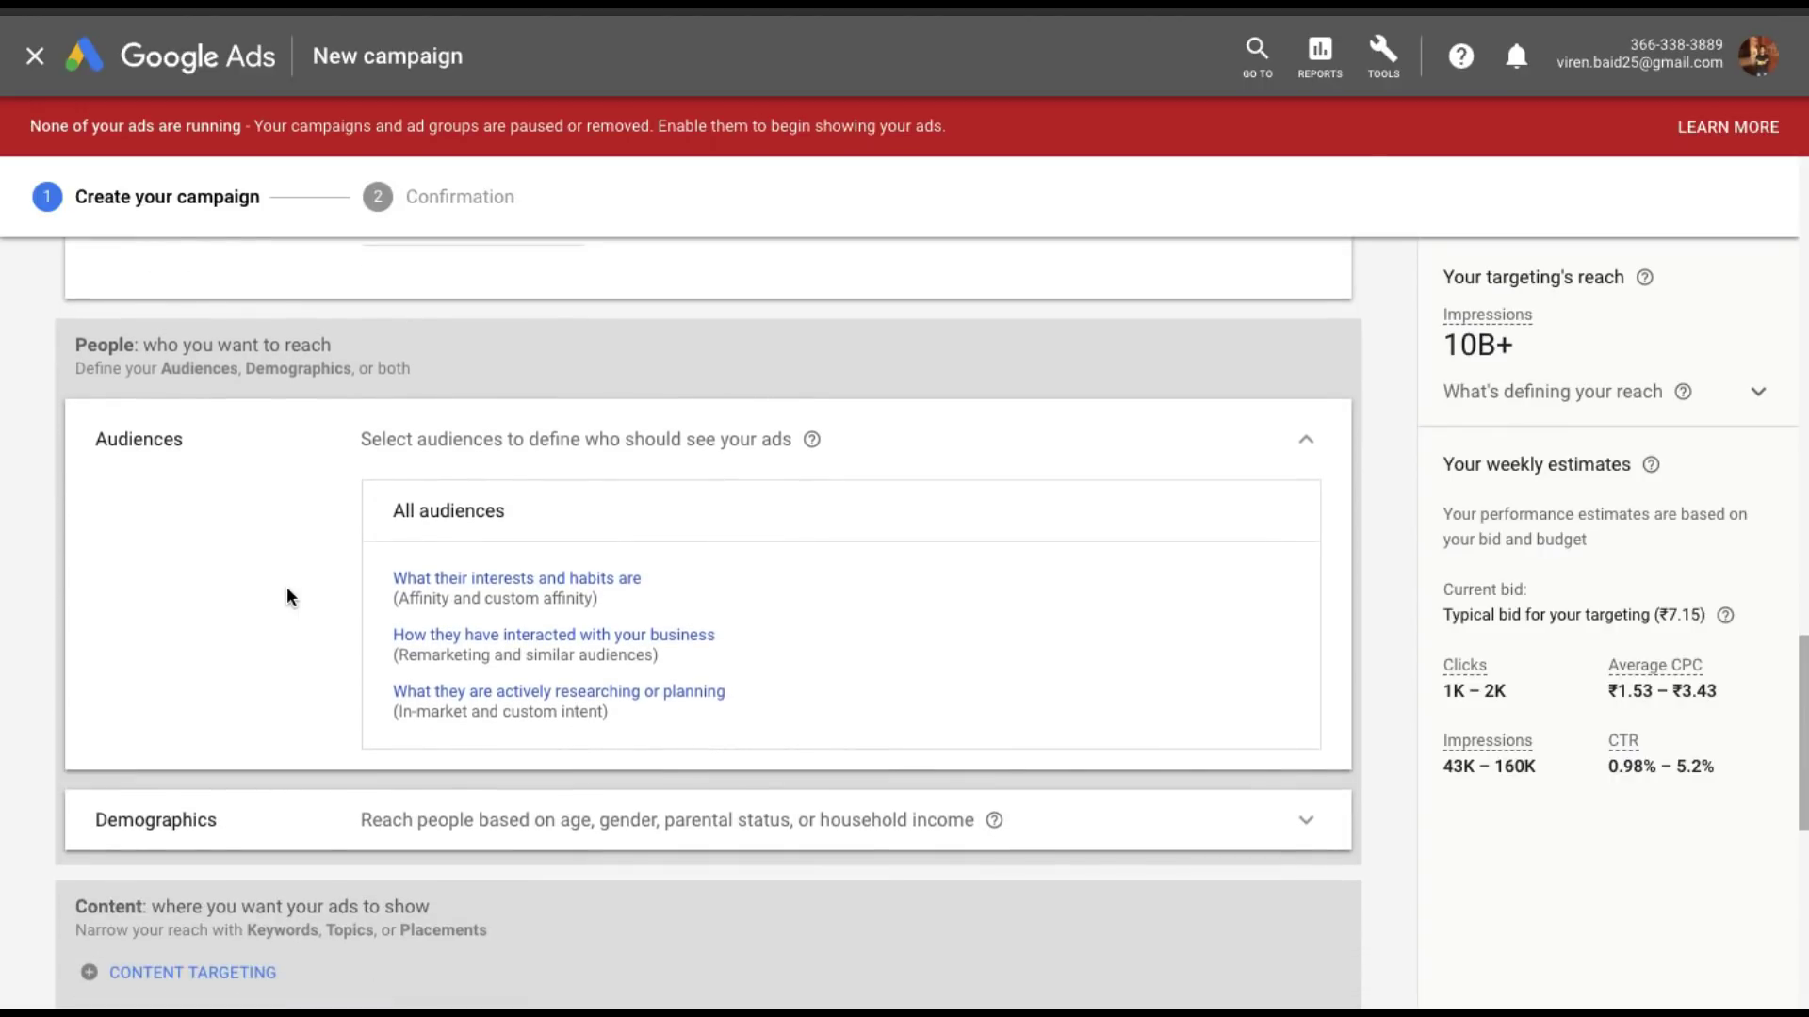
scroll(287, 597, down, 1)
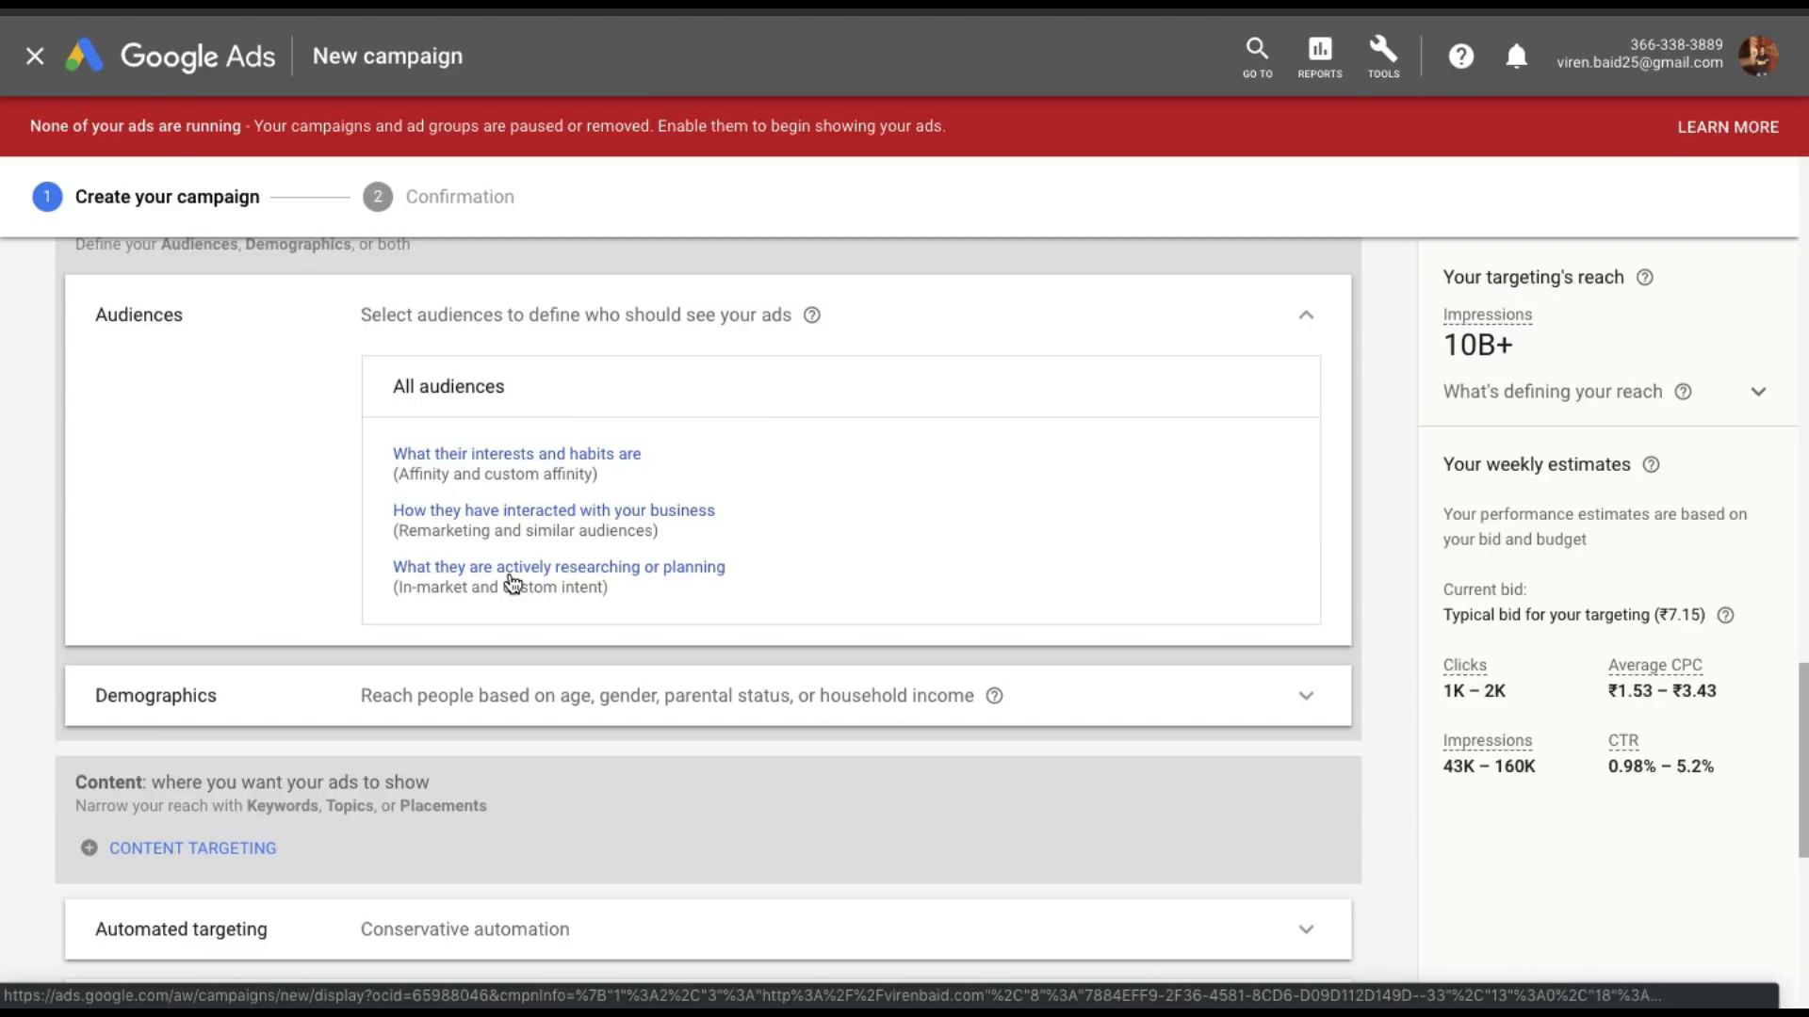
Browse researching-or-planning audiences, then expand Custom intent audiences to start a new one.
click(512, 577)
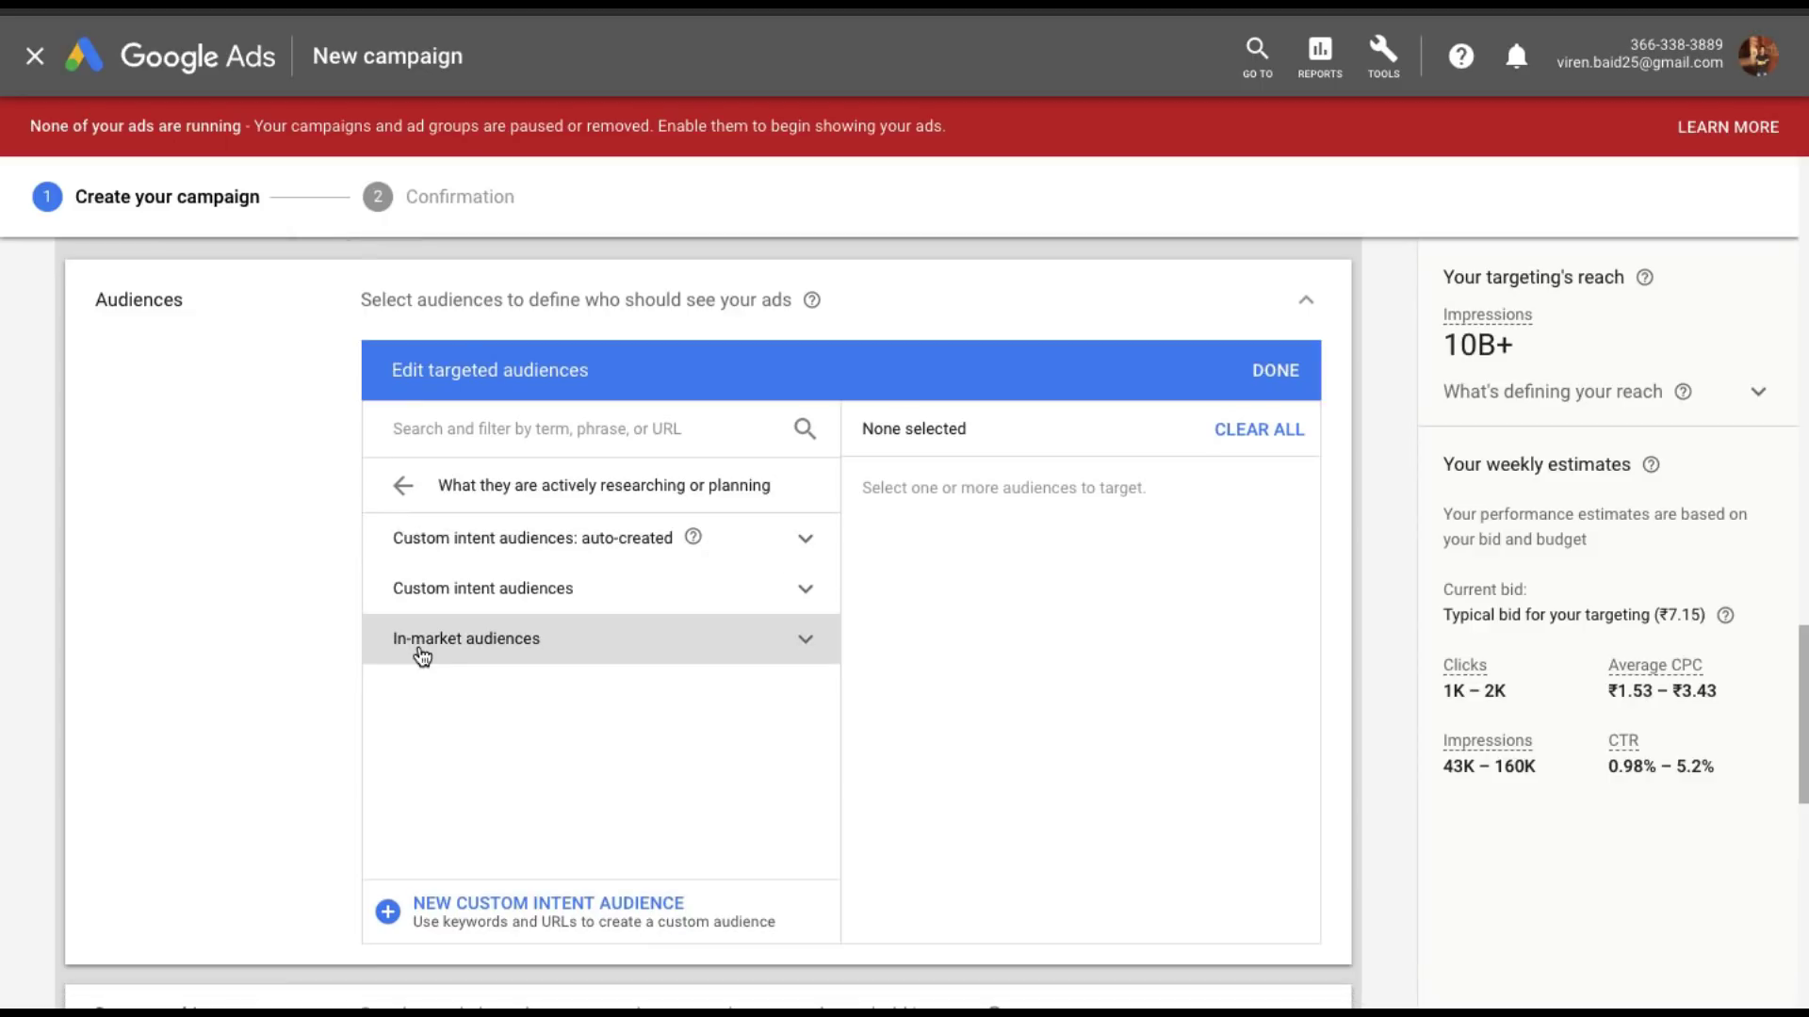
click(714, 537)
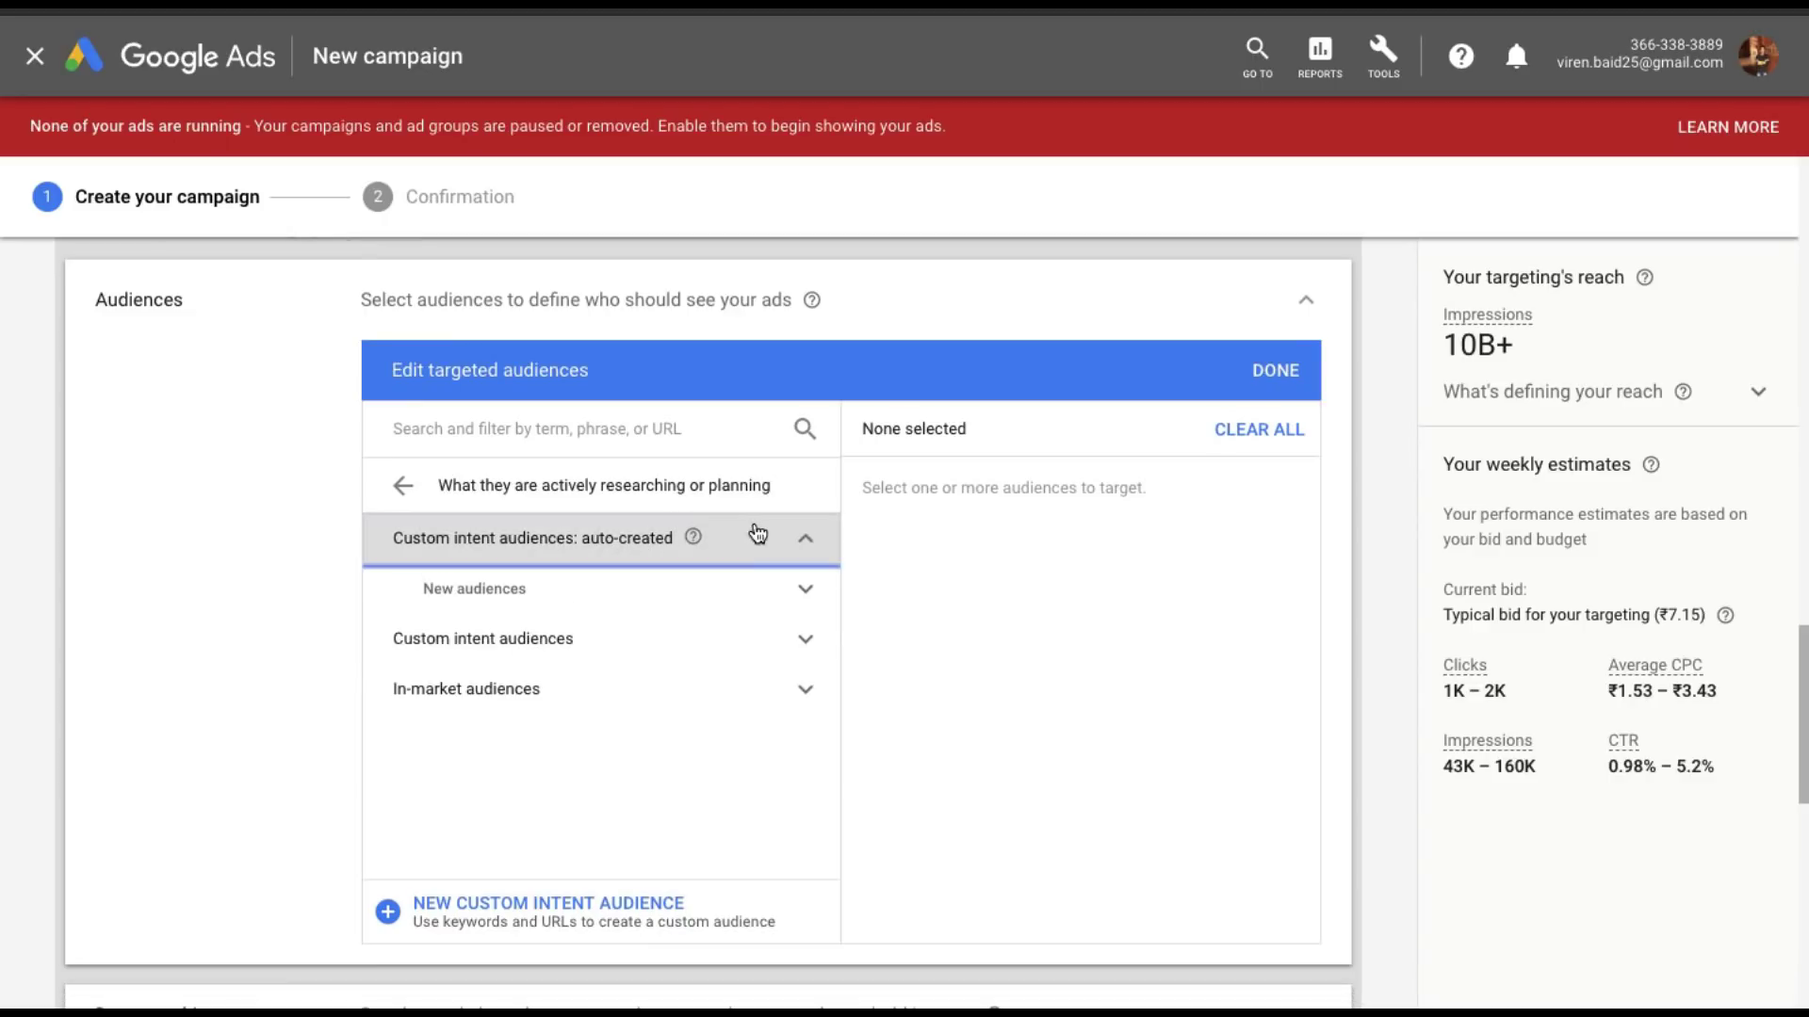
click(714, 584)
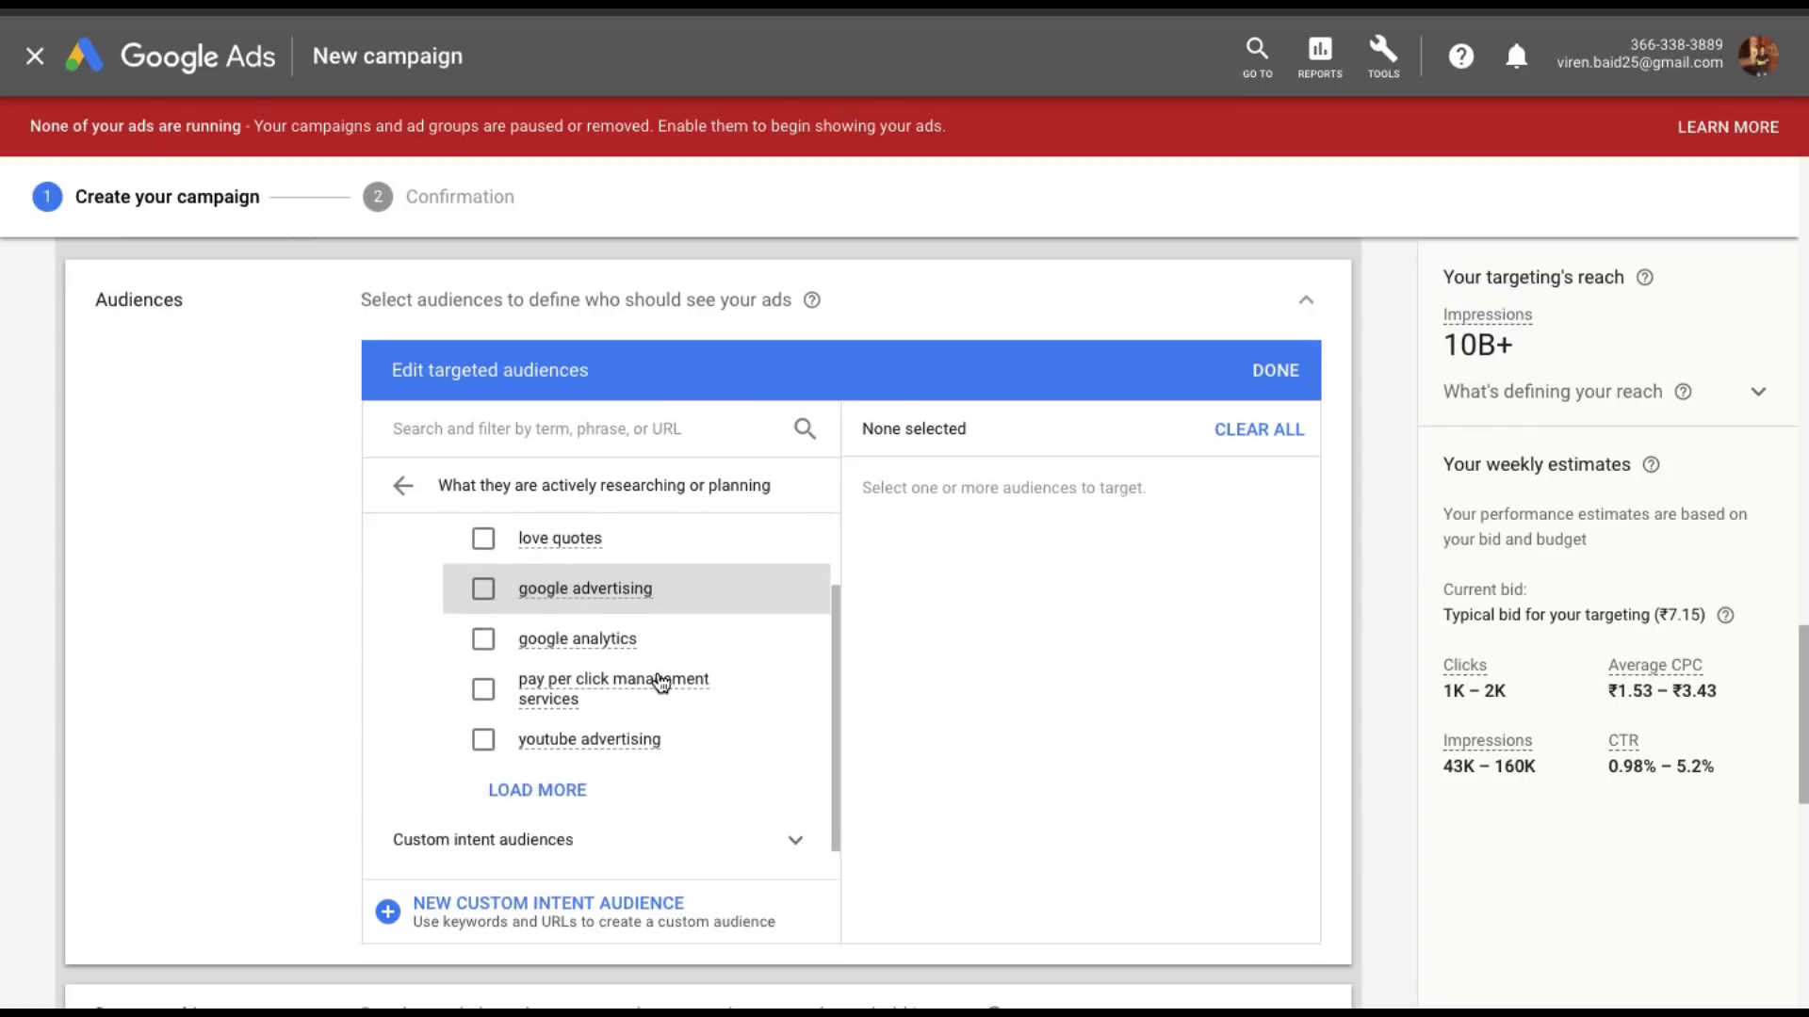
scroll(659, 688, down, 3)
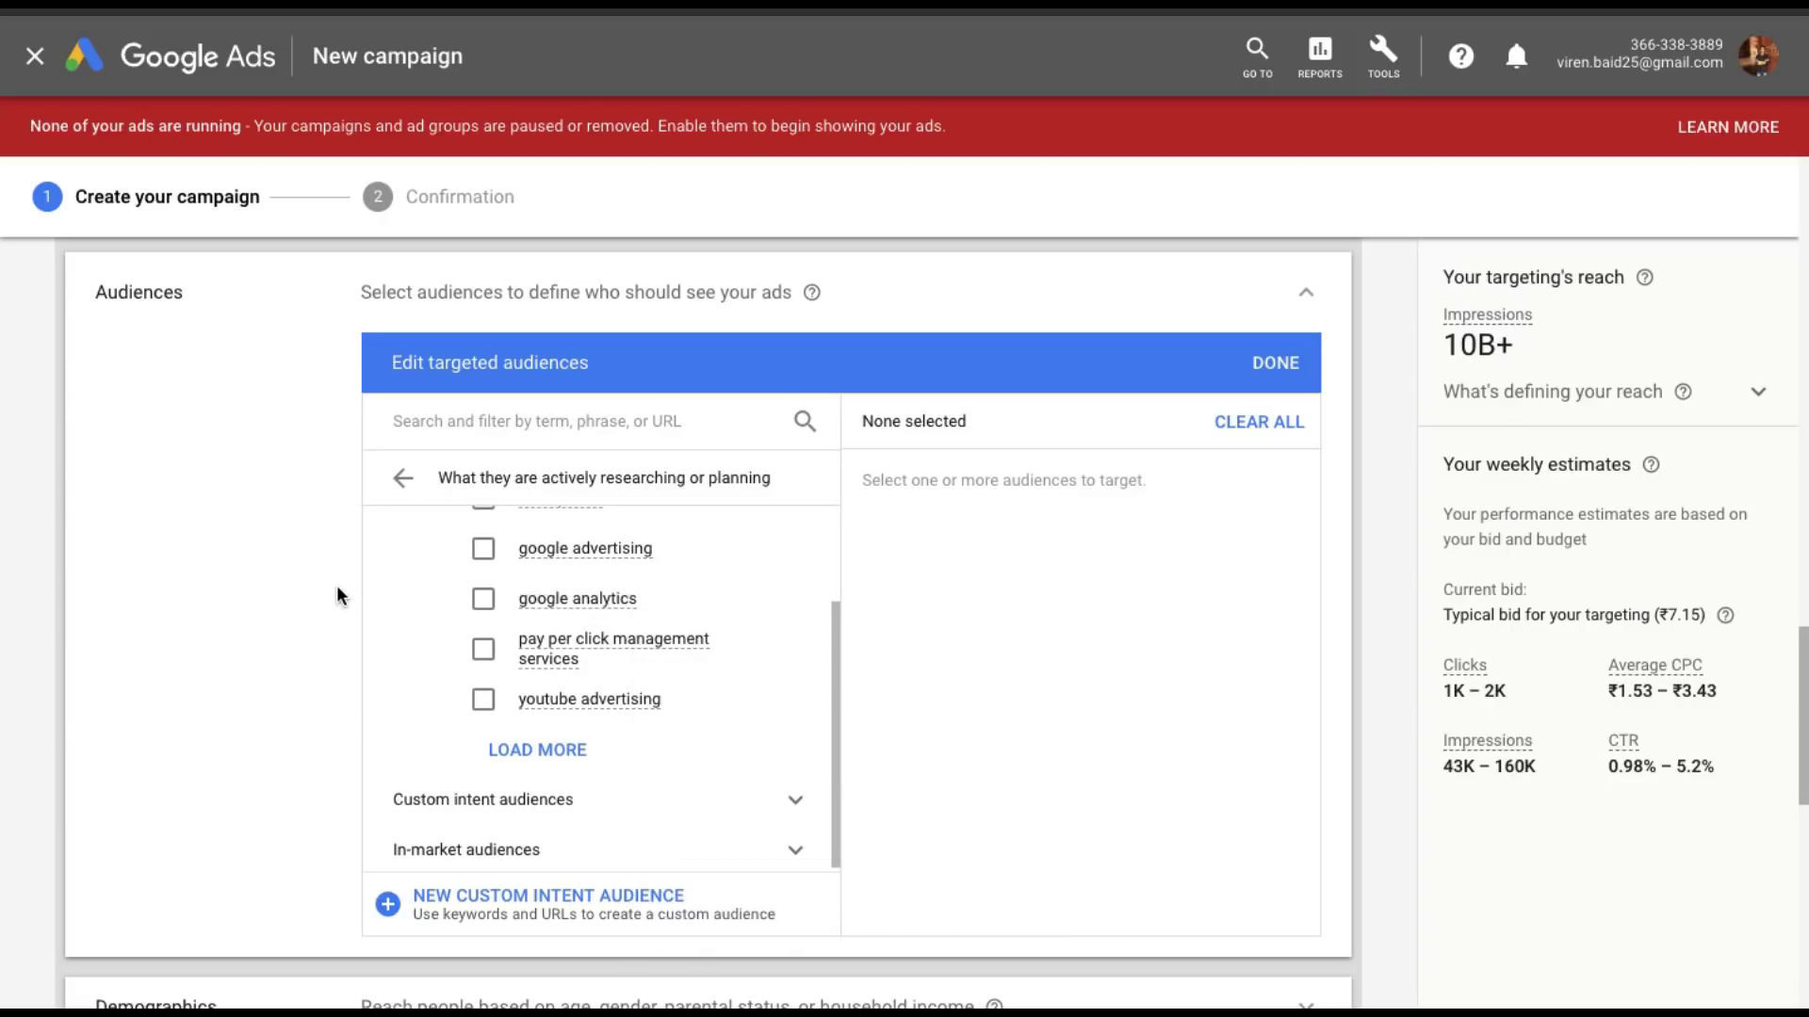
click(400, 481)
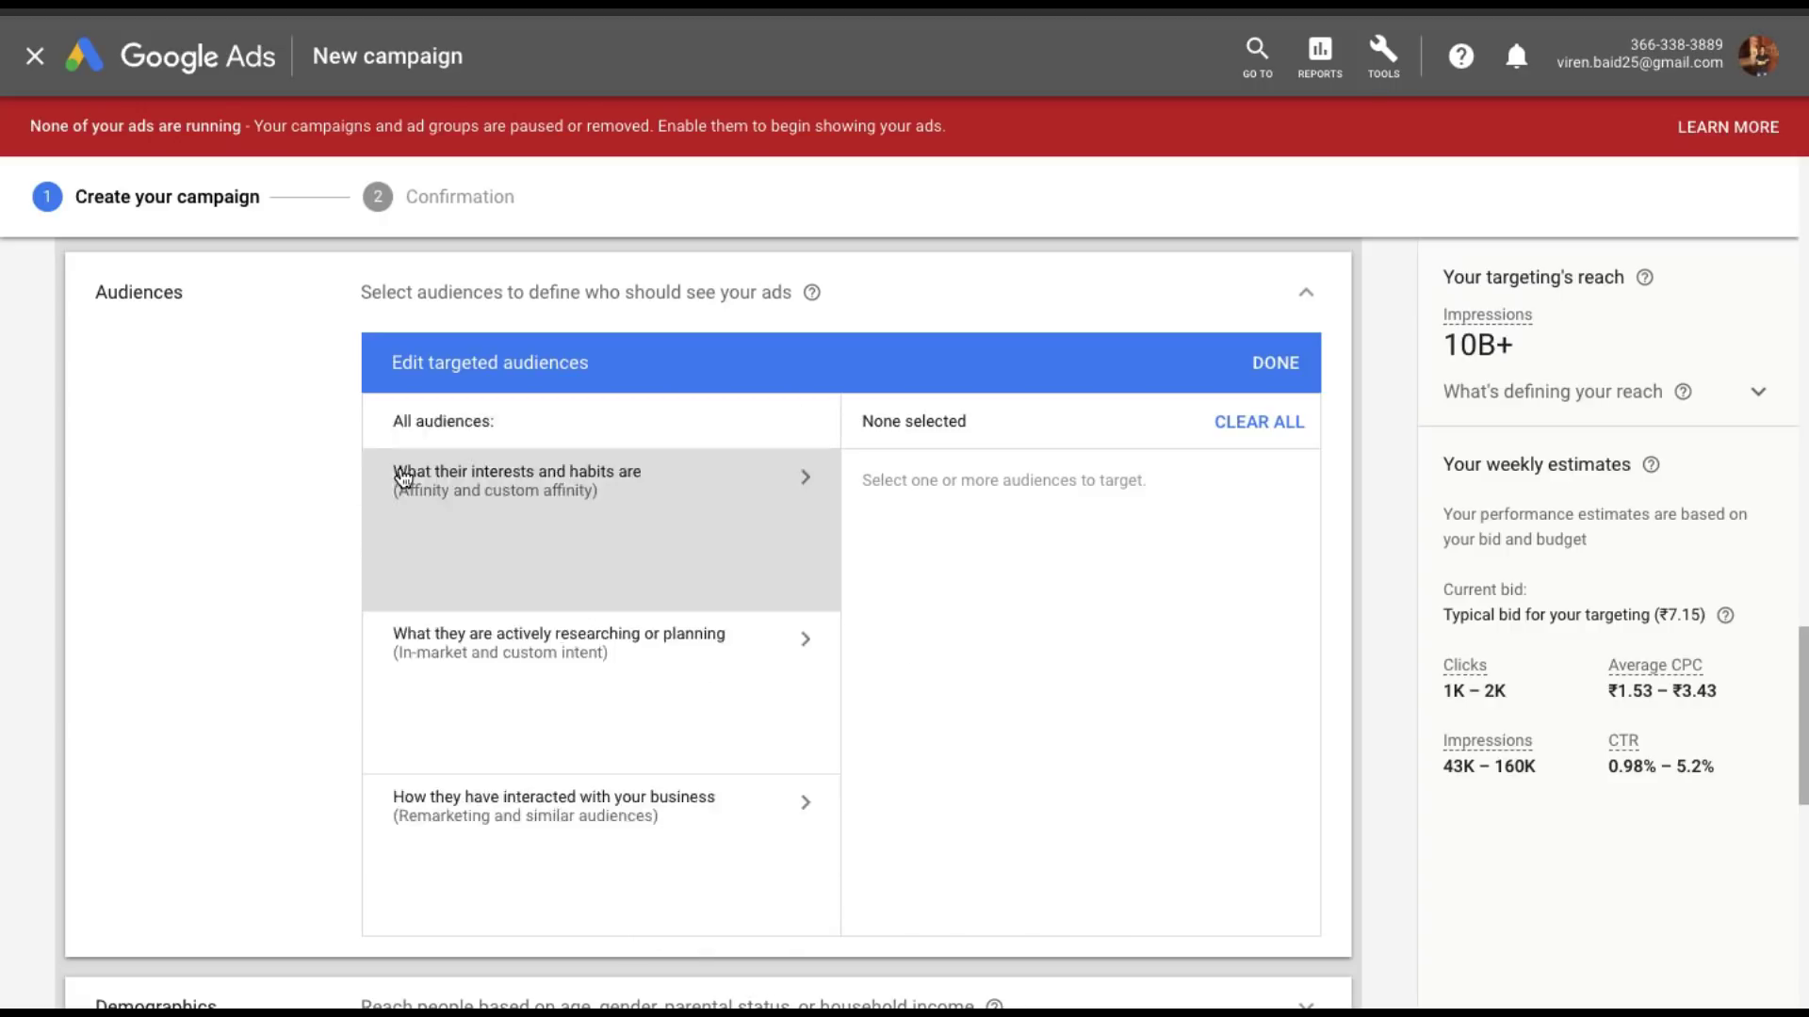
click(546, 646)
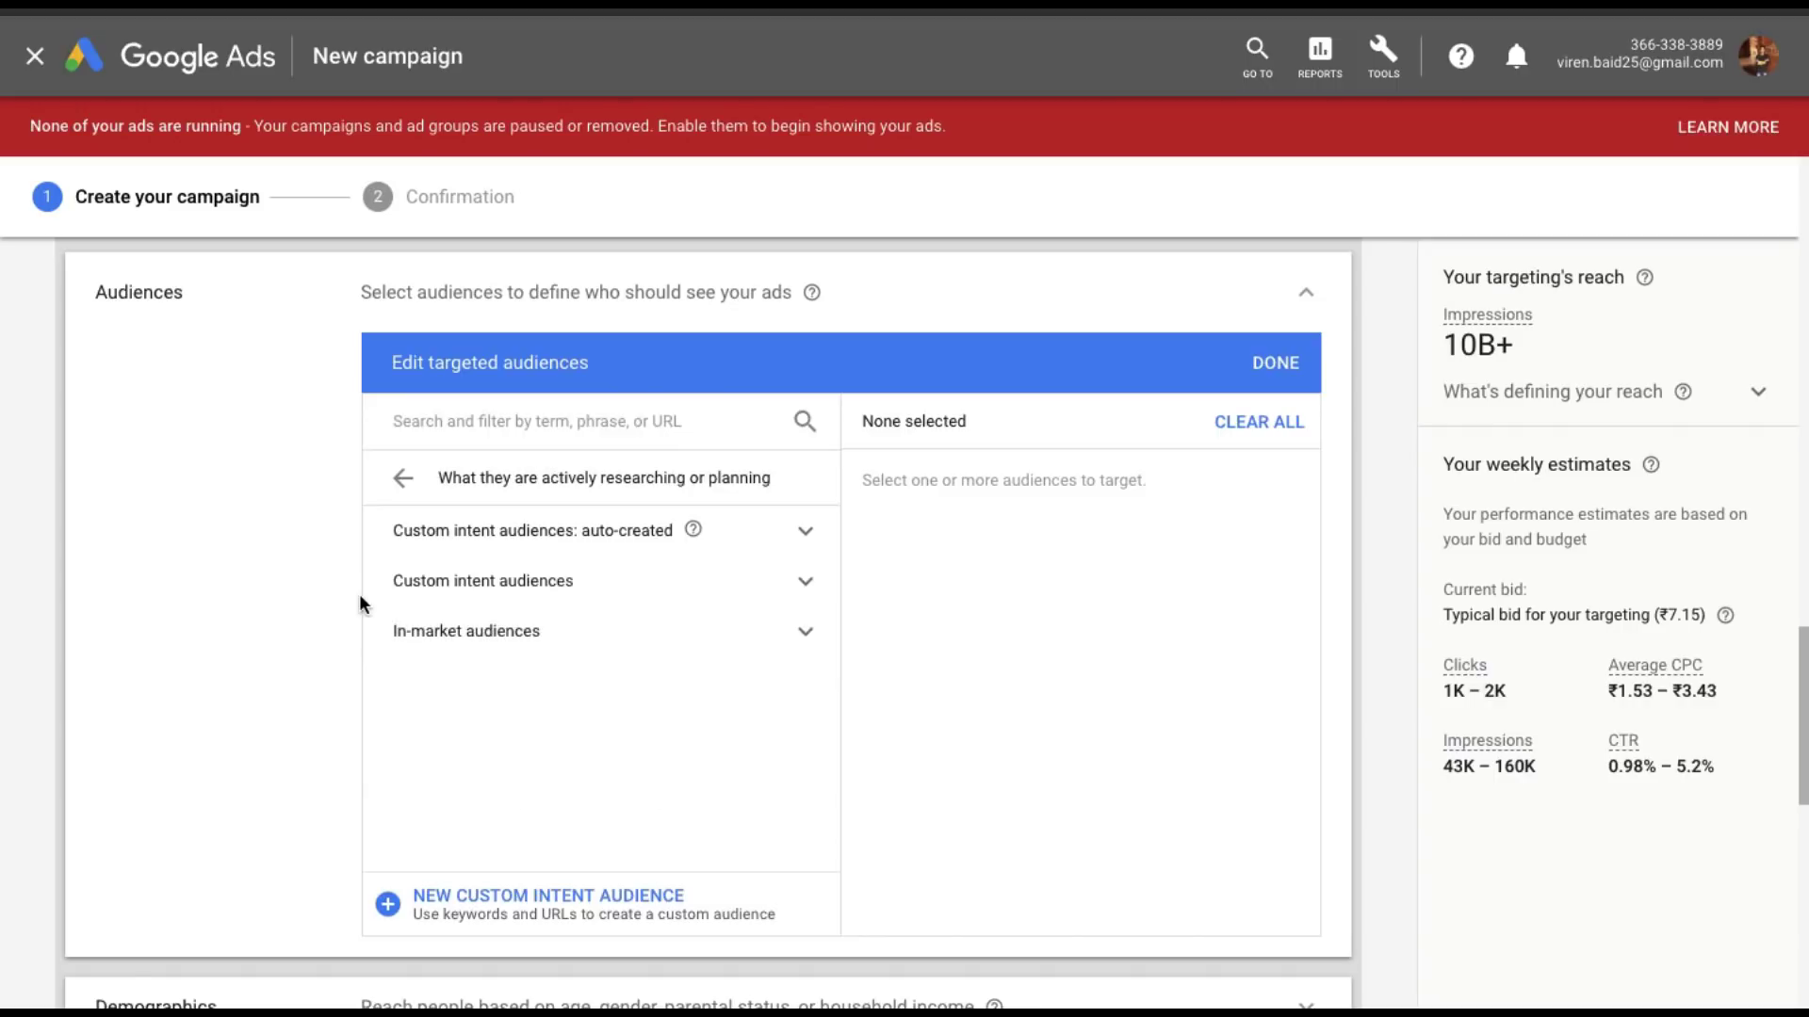
click(509, 594)
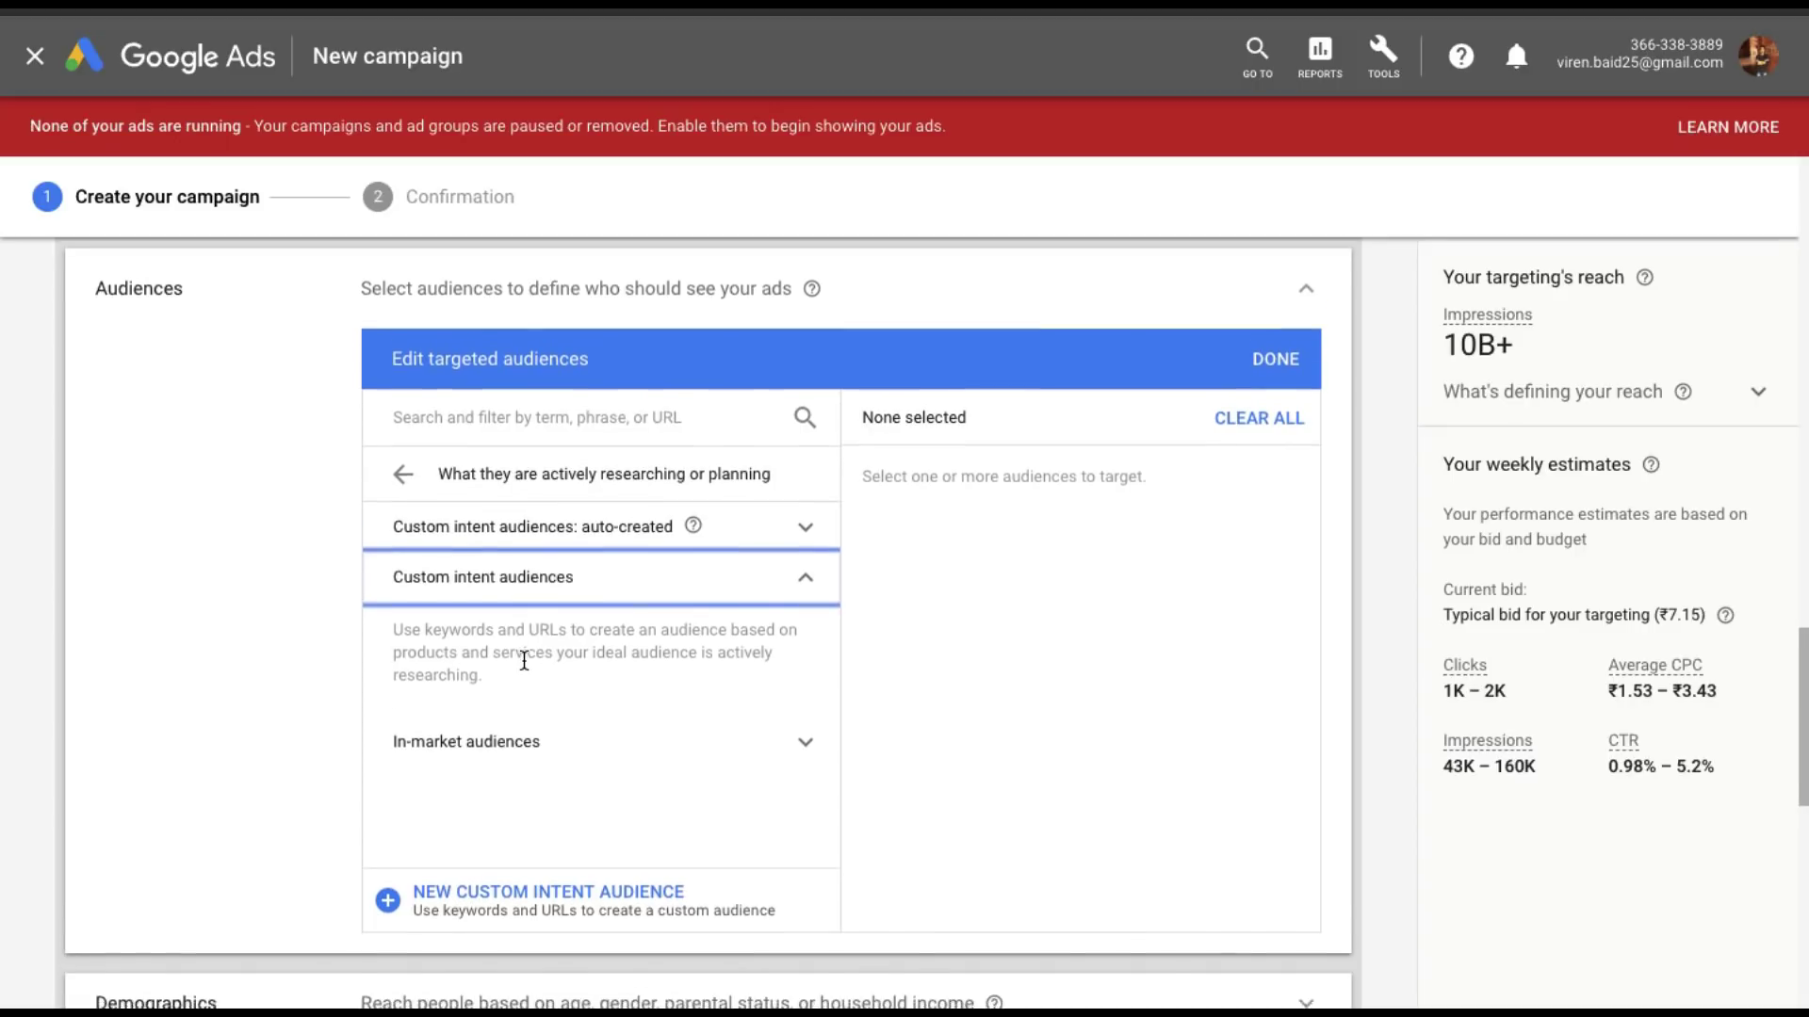
scroll(524, 660, down, 1)
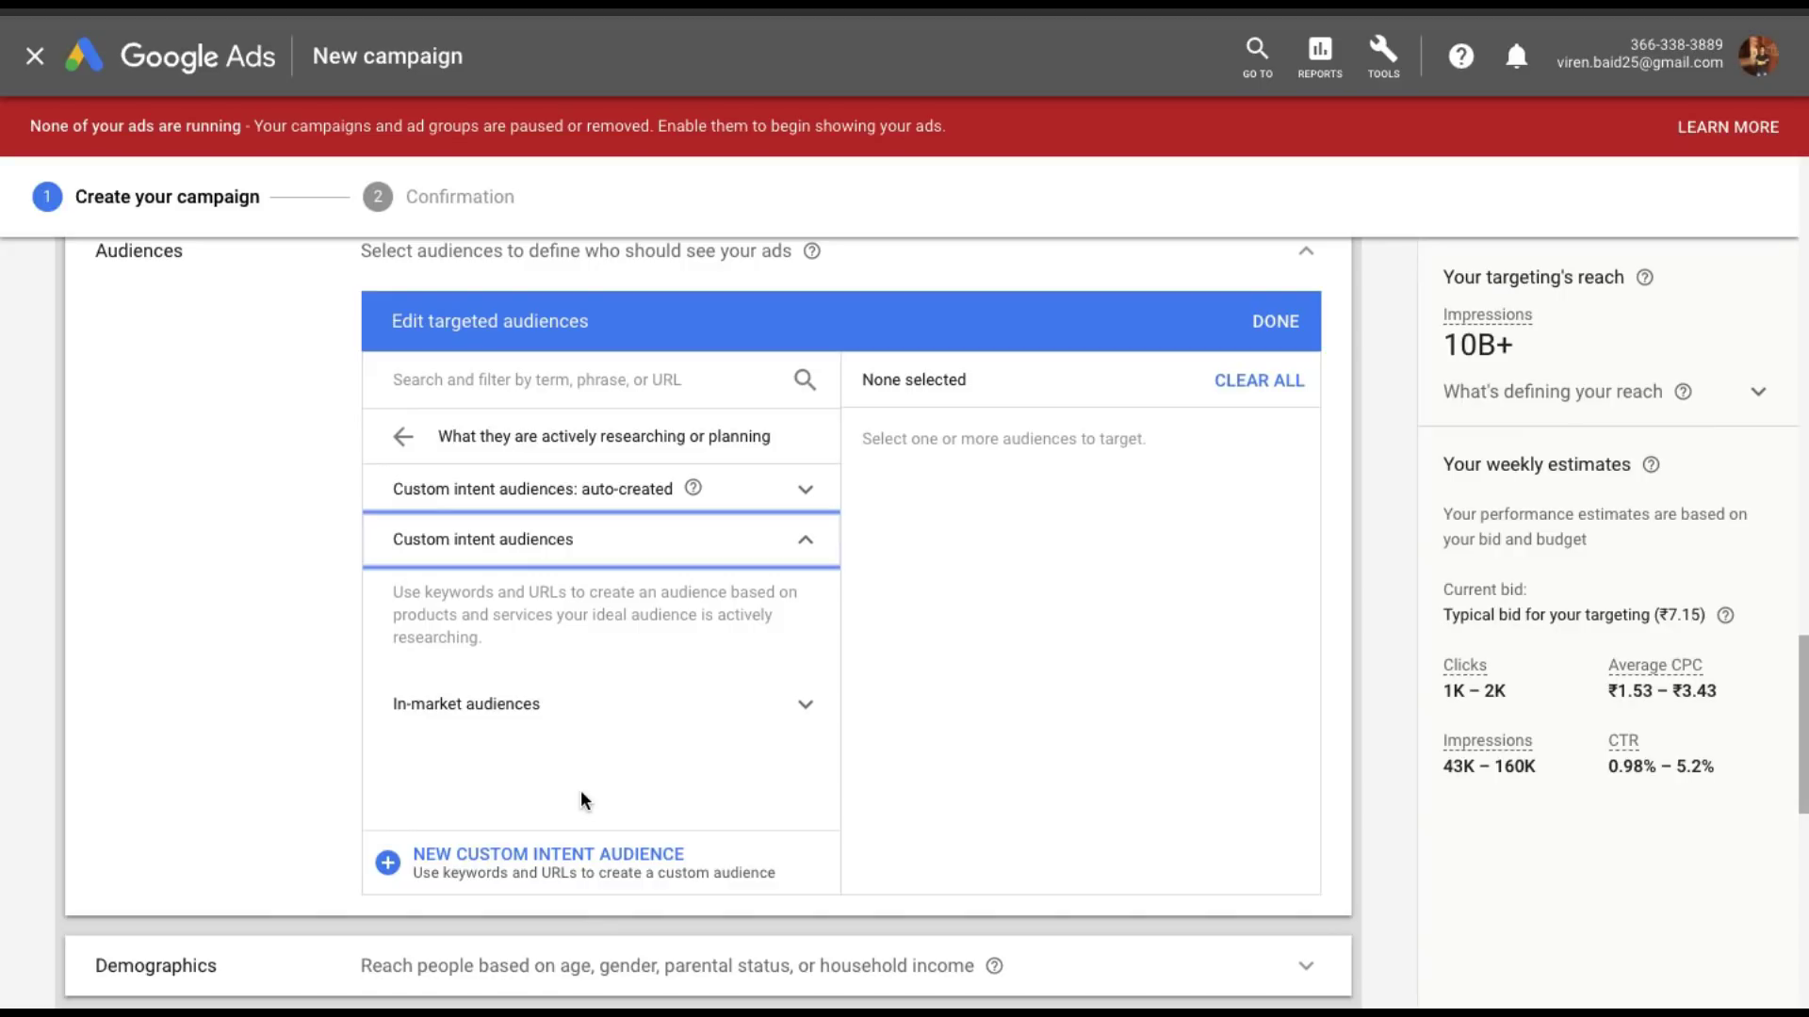
click(539, 857)
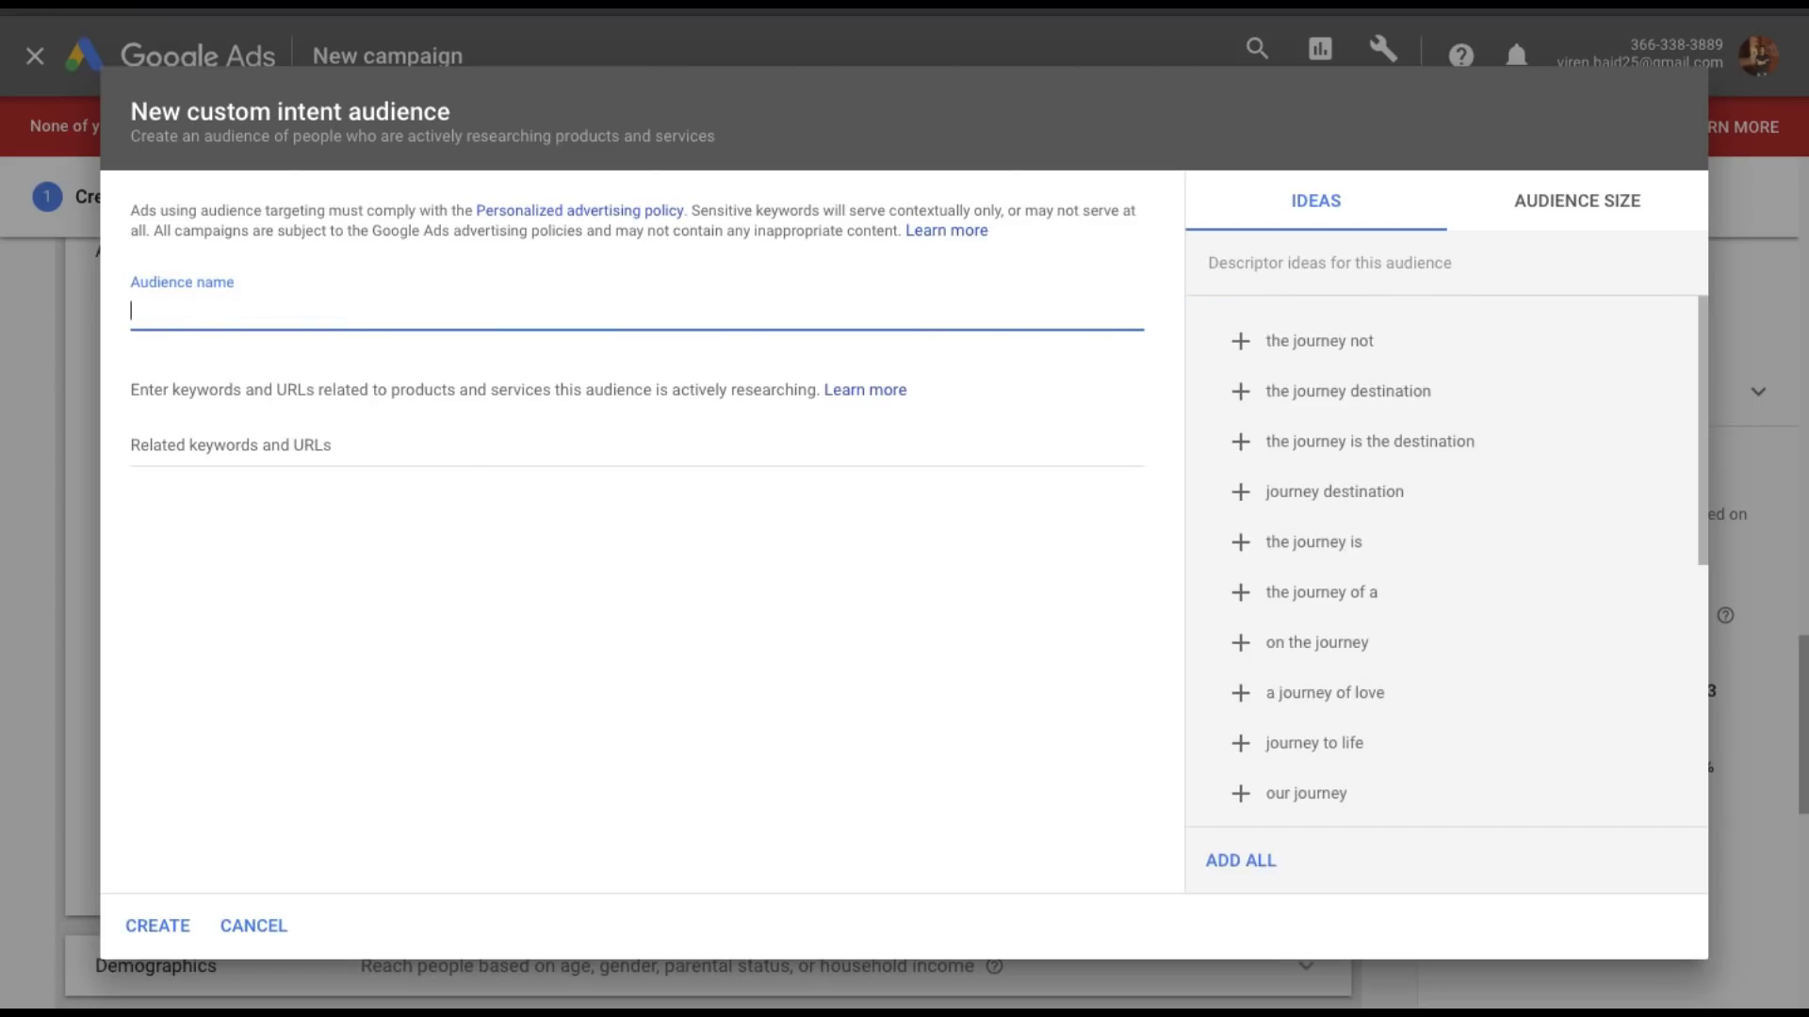
text(Digital Marketing Keywords)
Create the audience from 'google adwords tutorials', 'digital marketing banner ads', 'google ppc ad' and other suggested ideas.
key(Tab)
key(Tab)
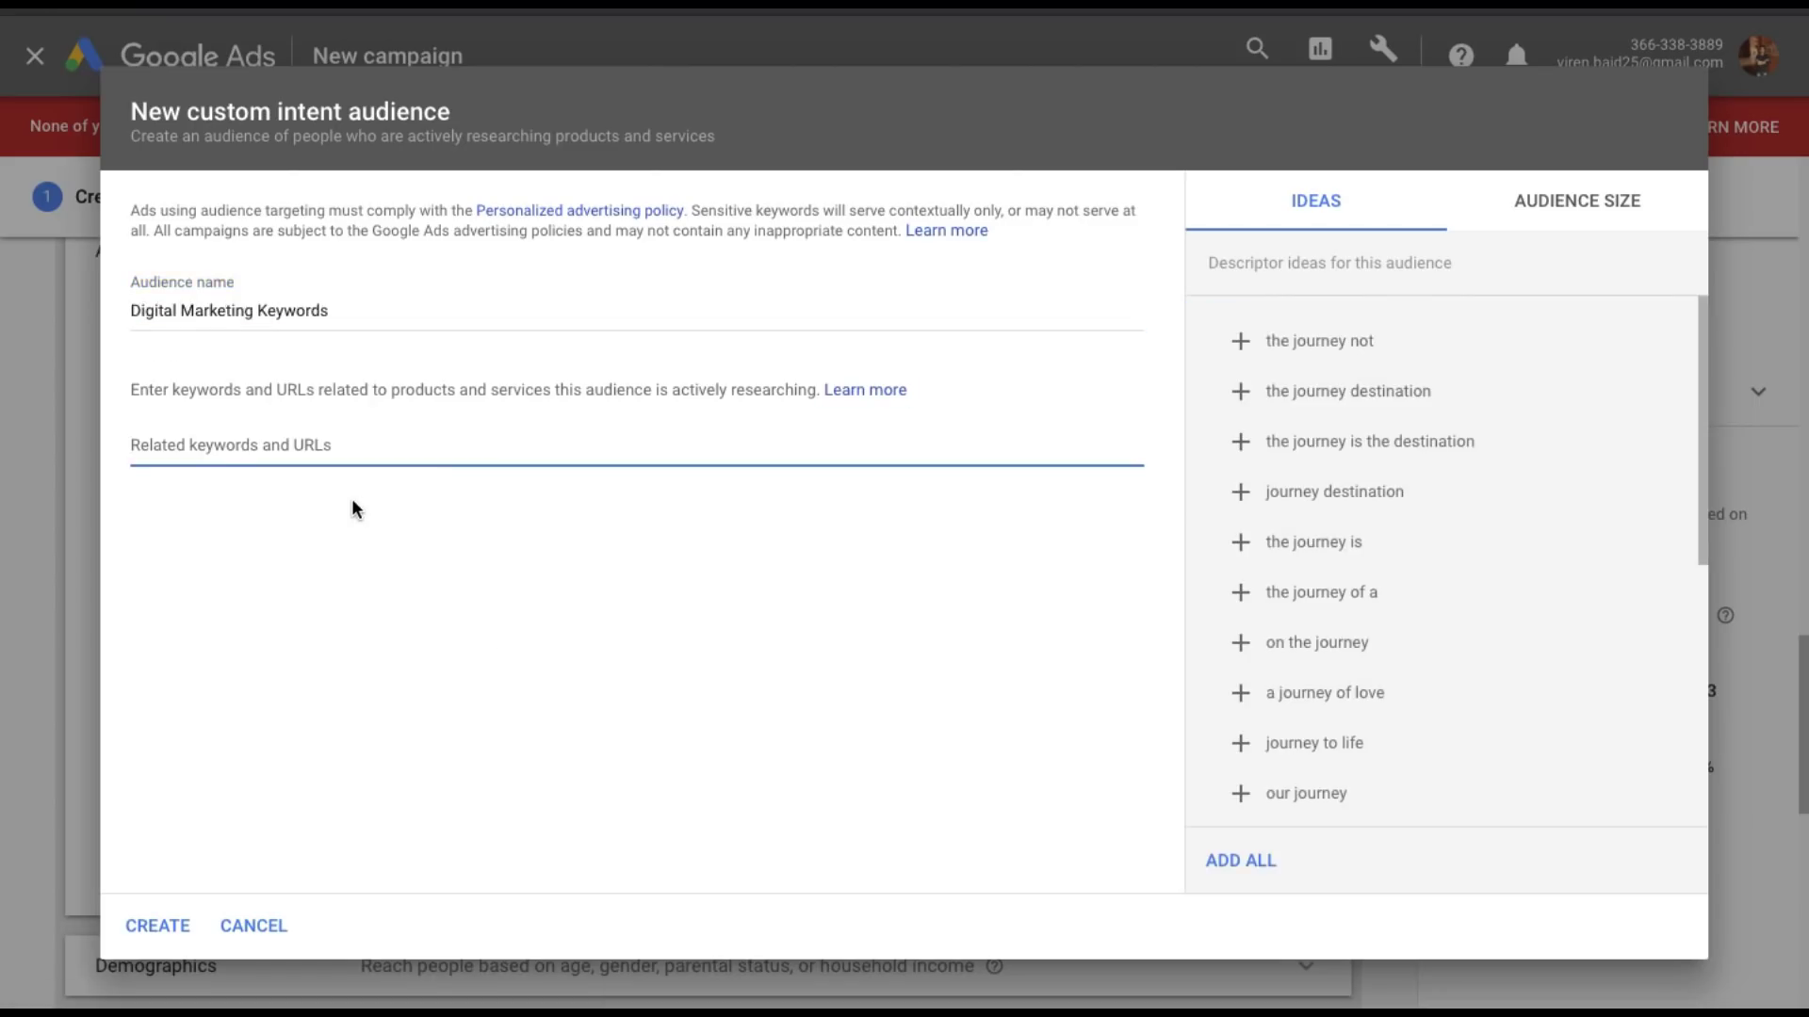
text(digital makreting tutorials facebook ads instagram ads sn)
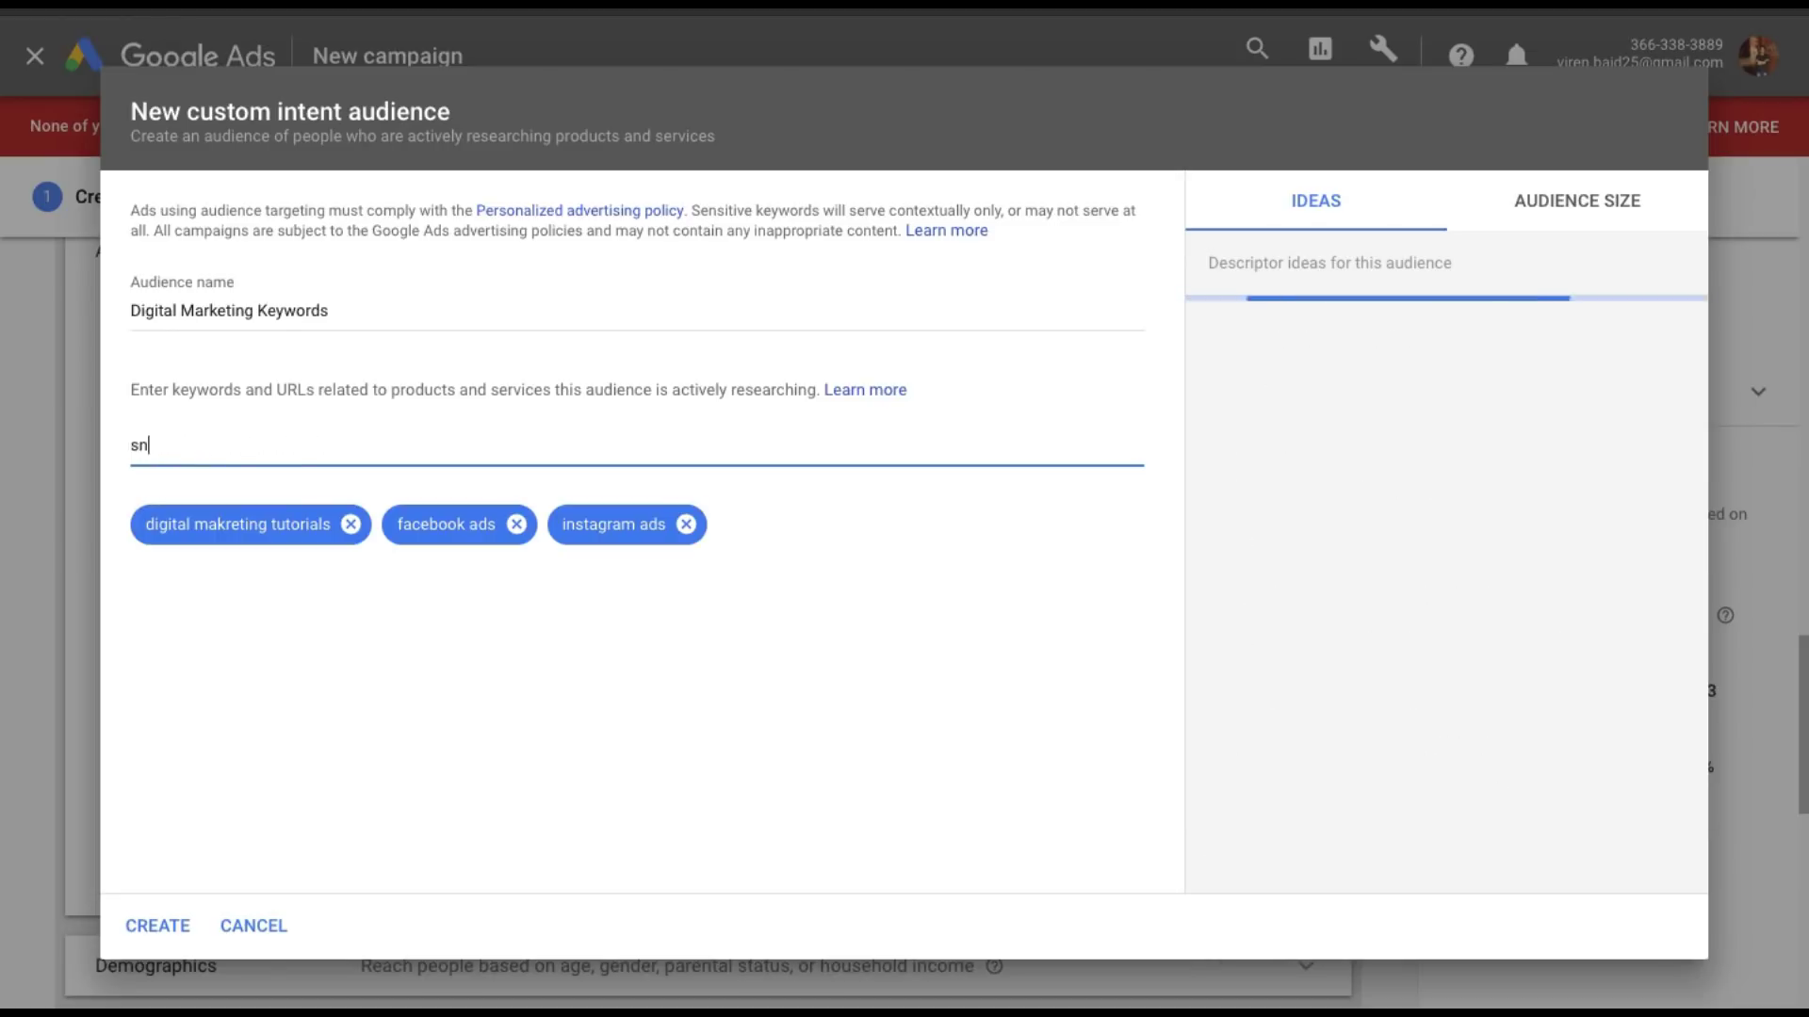
text(apchat ads youtube ads google adwords tutorials)
key(Return)
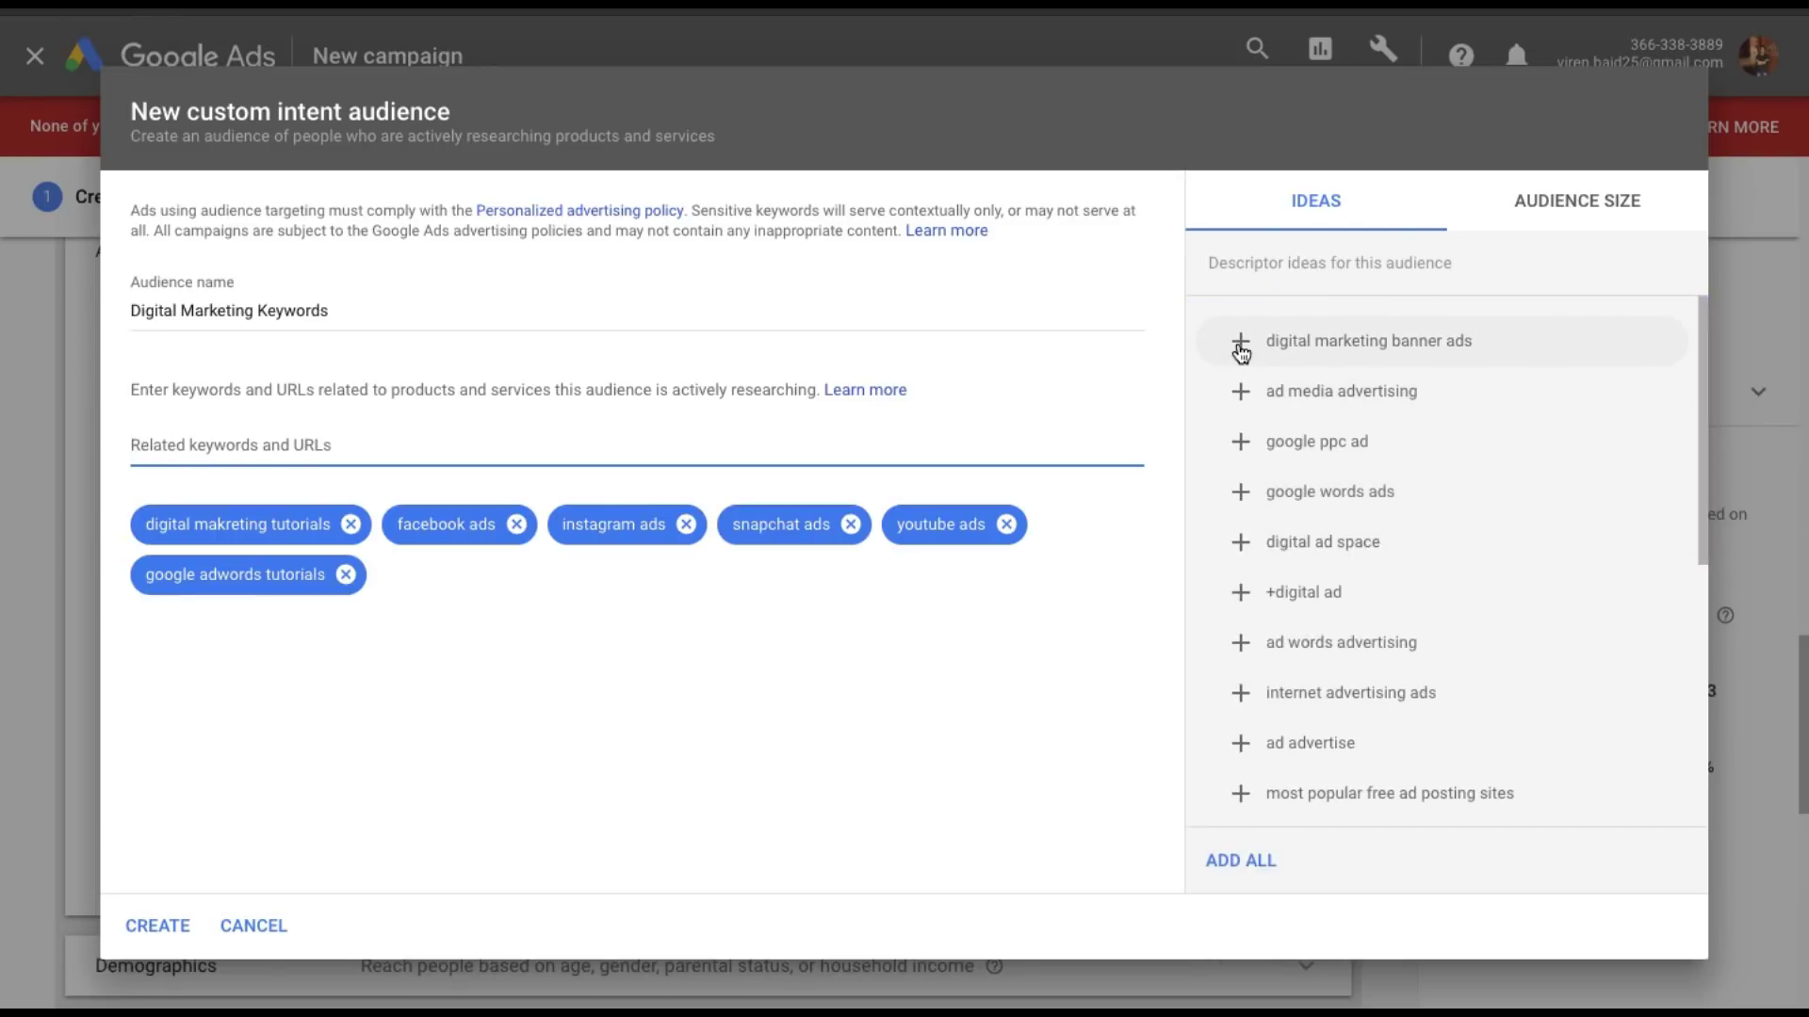
click(1240, 341)
click(1240, 392)
click(1239, 442)
click(1239, 489)
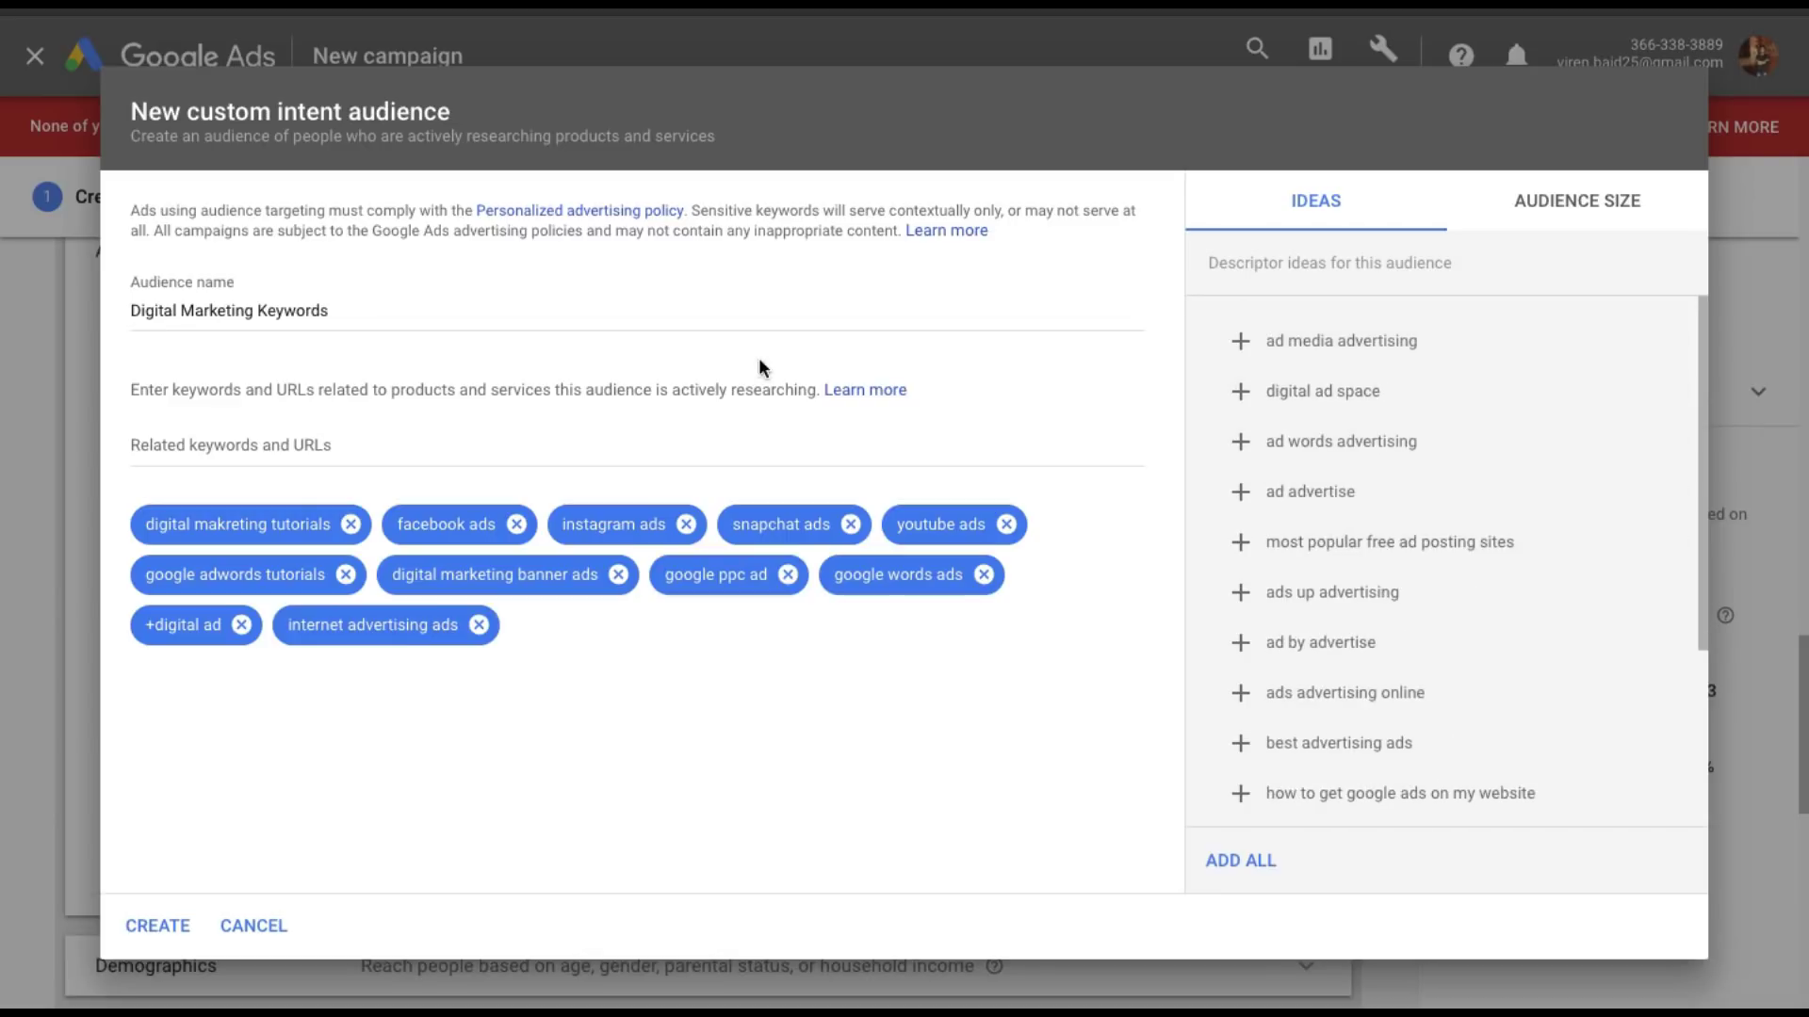
click(607, 444)
text(List of Tutorial)
click(151, 925)
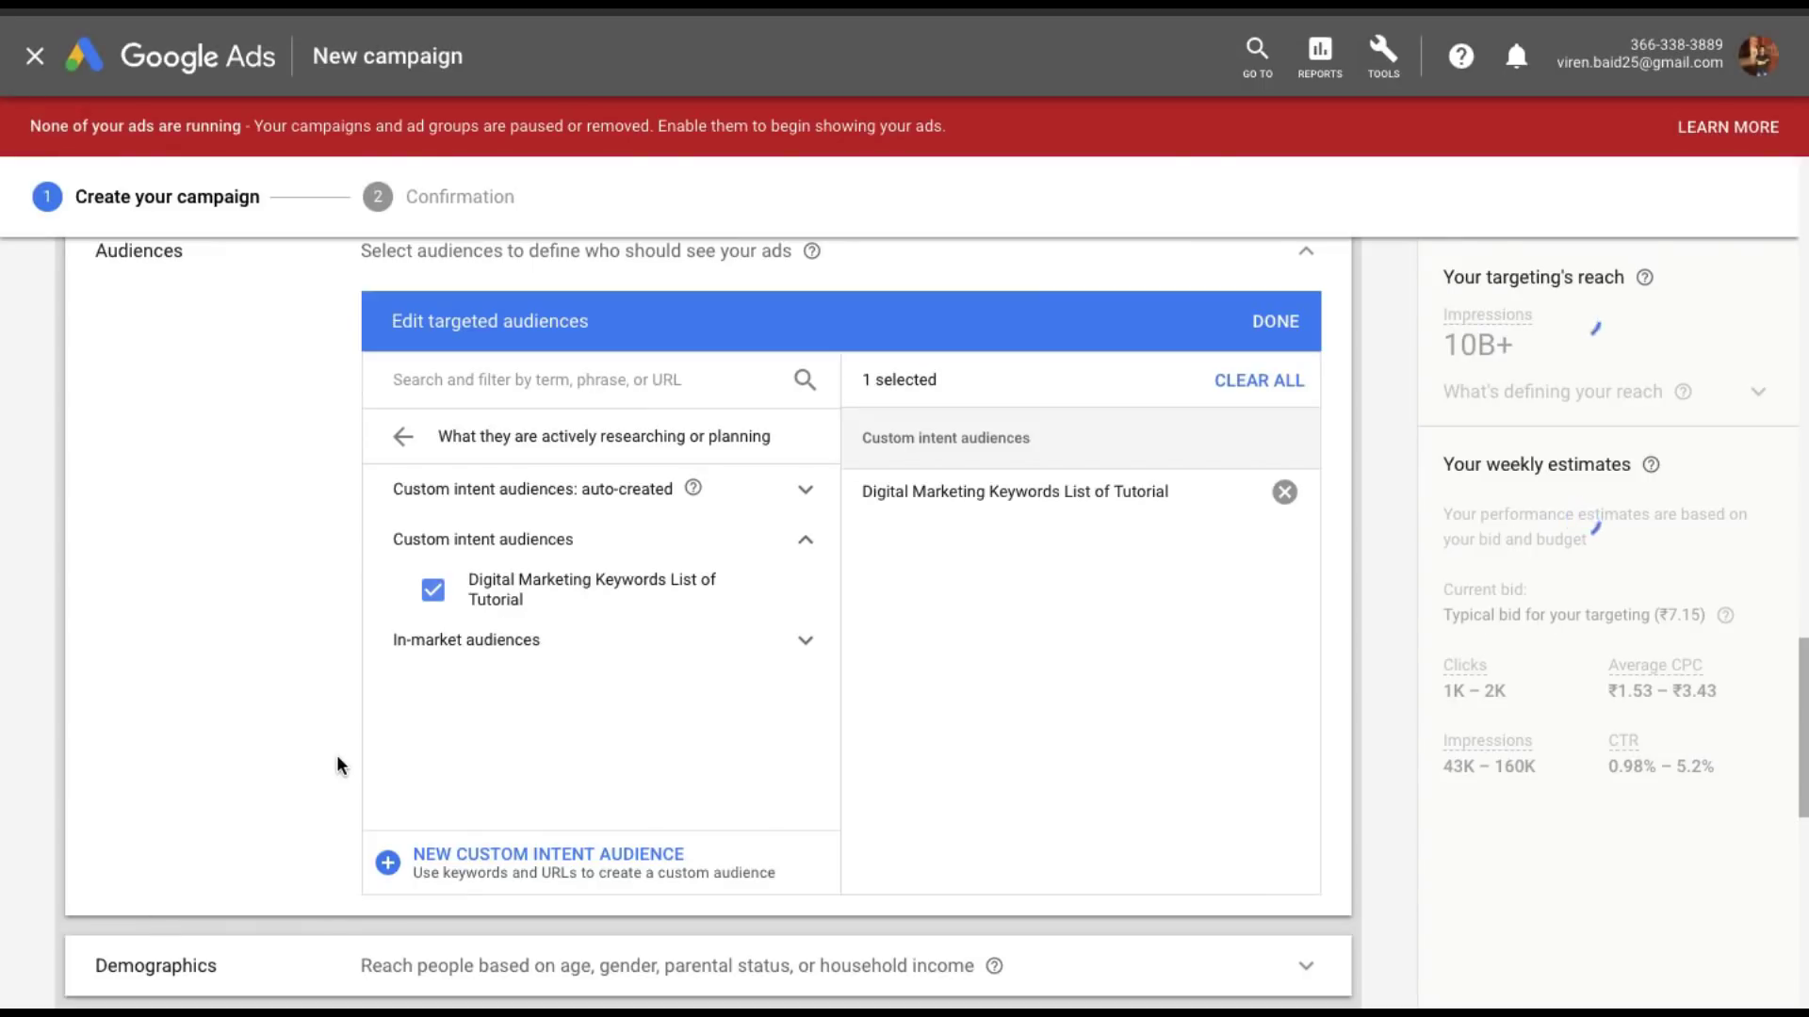
click(808, 542)
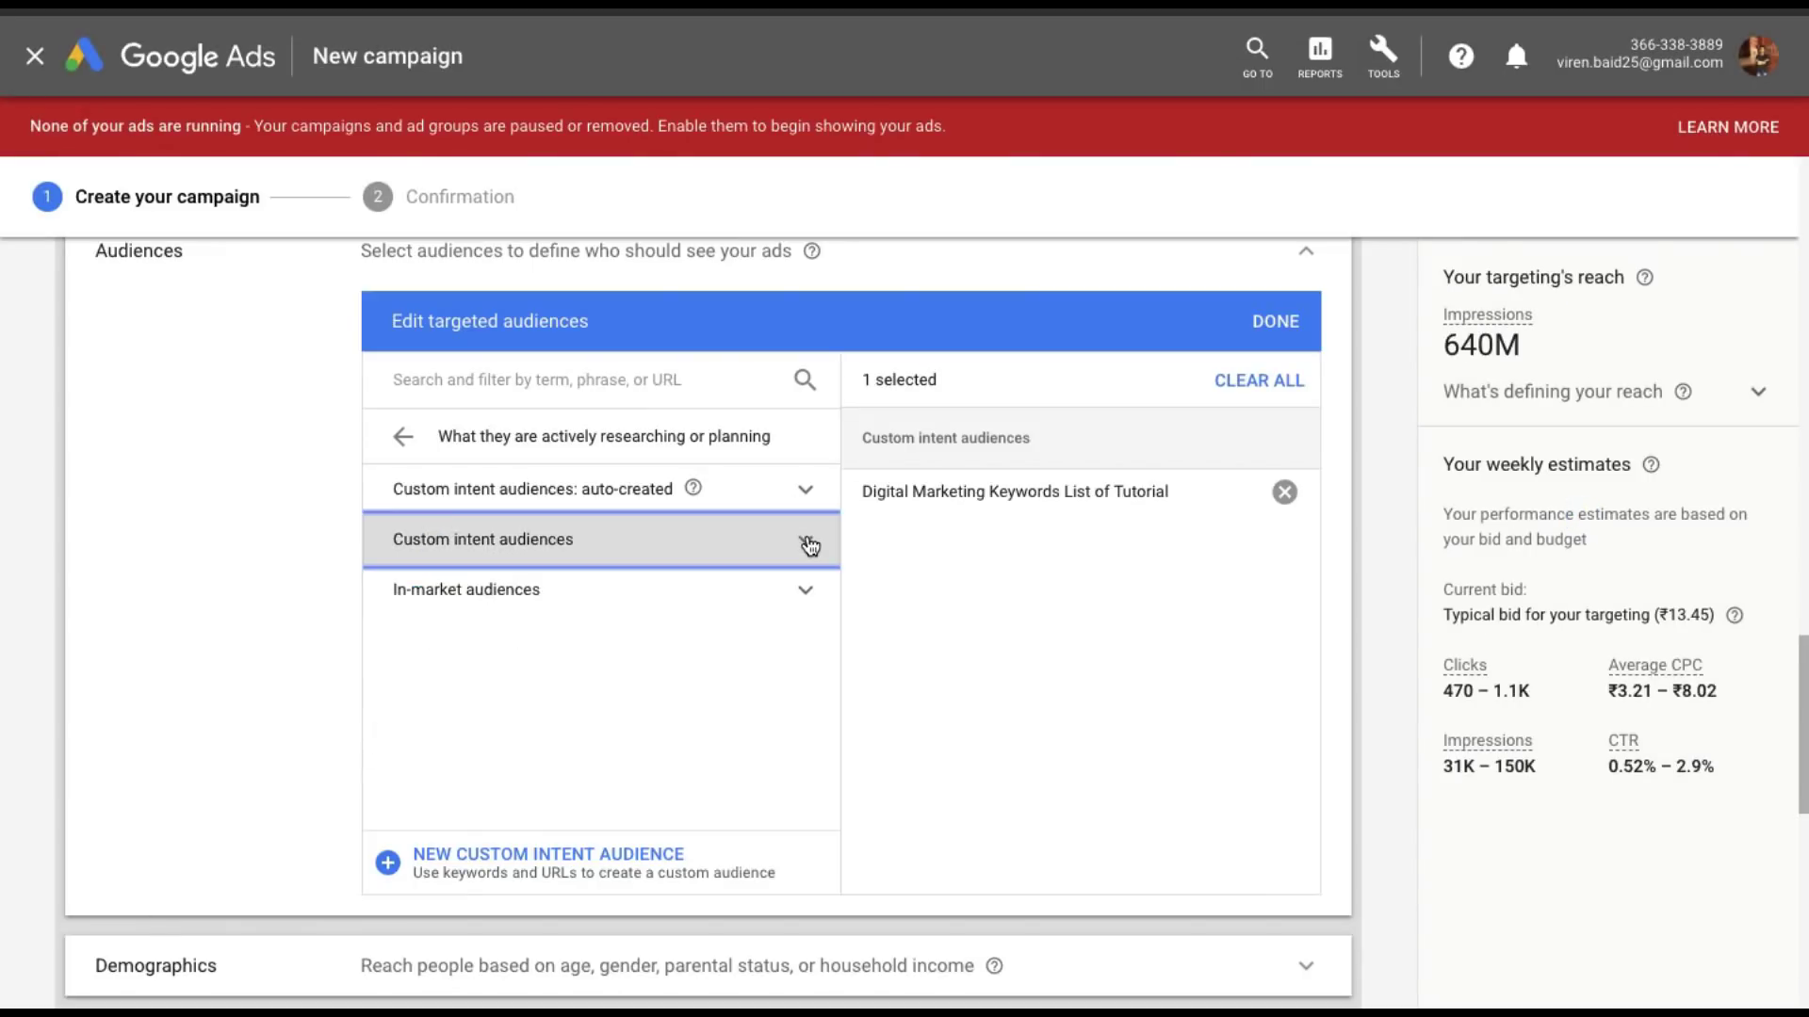
Browse In-market audiences and Business Services without selecting anything.
click(616, 614)
scroll(553, 637, down, 2)
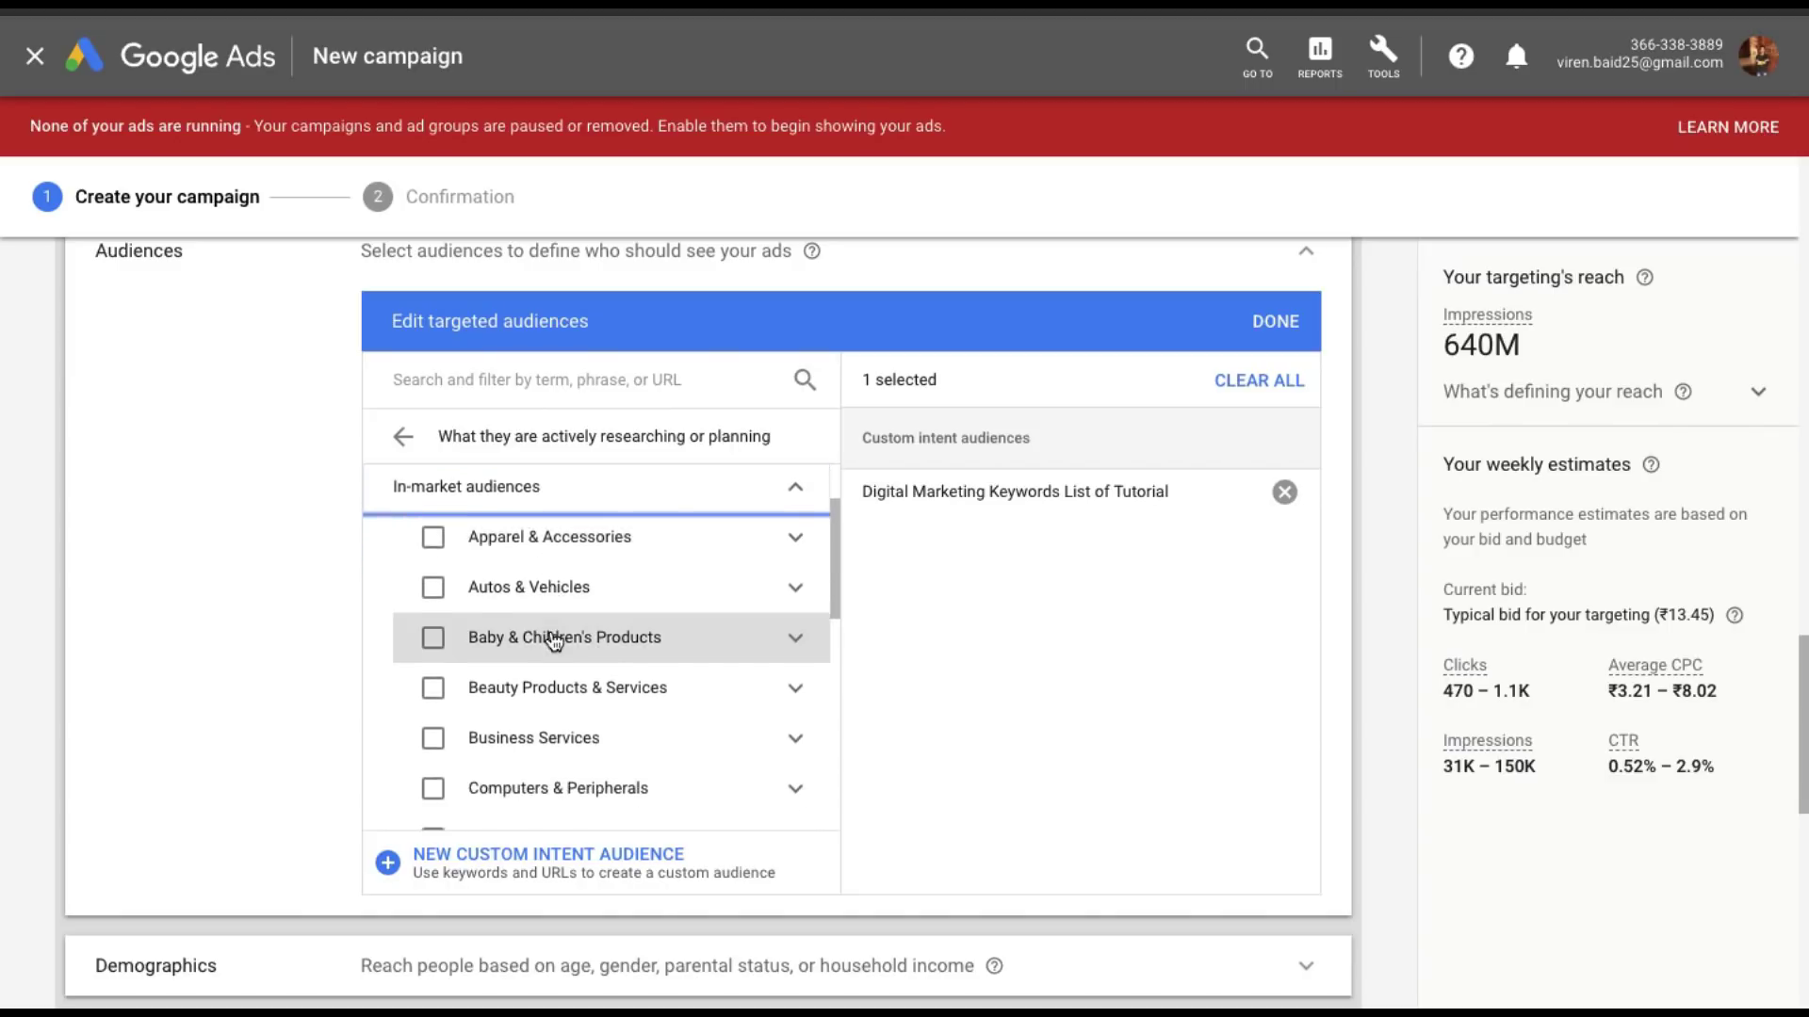
scroll(553, 640, down, 1)
scroll(552, 640, down, 2)
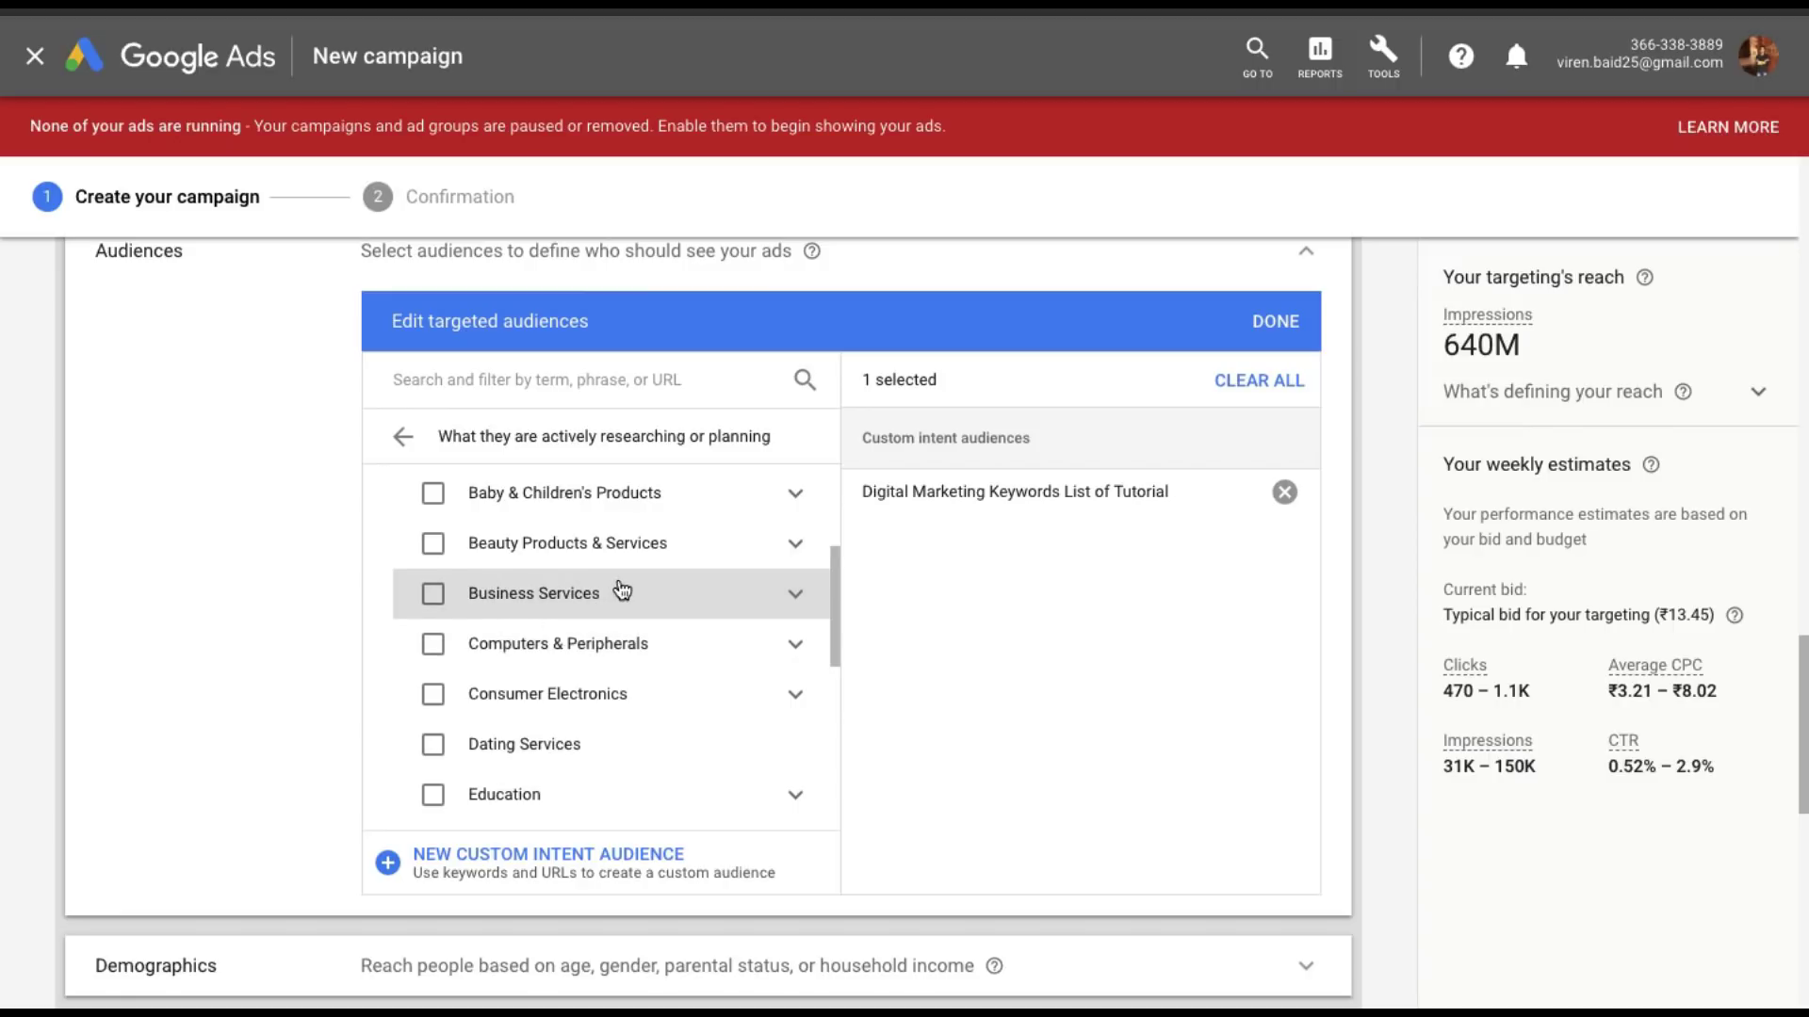
click(796, 594)
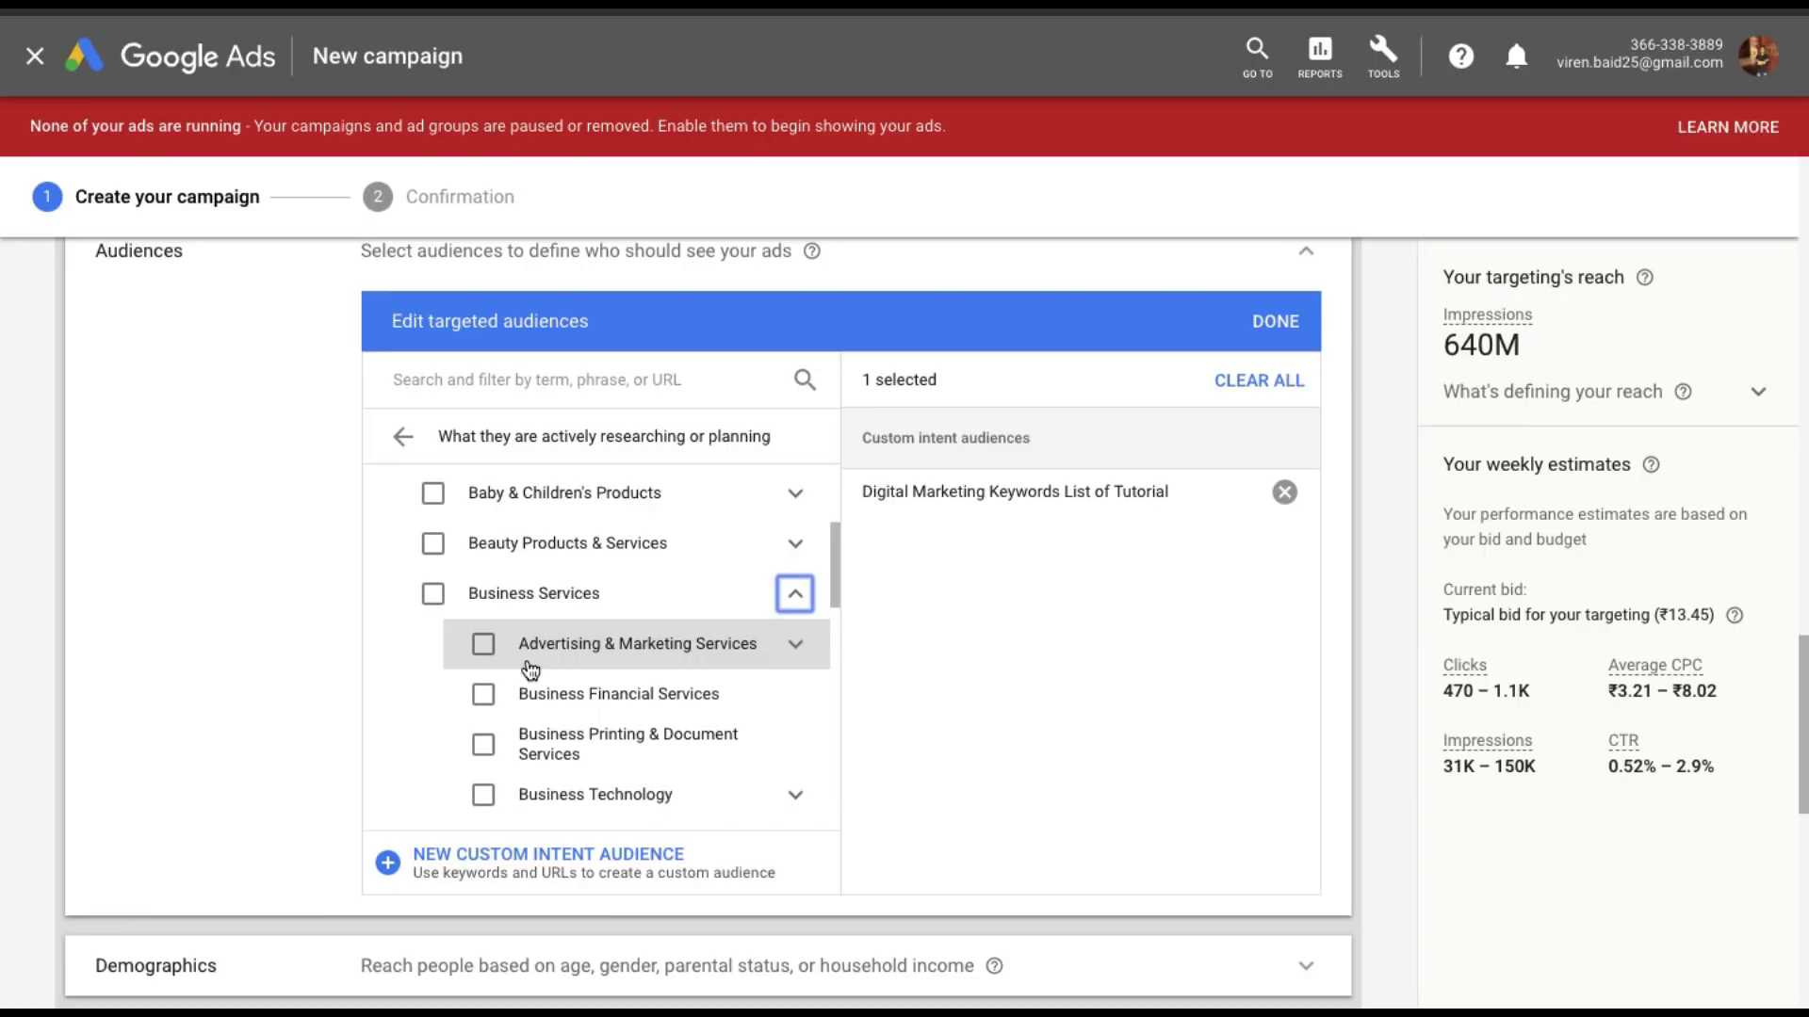
click(794, 594)
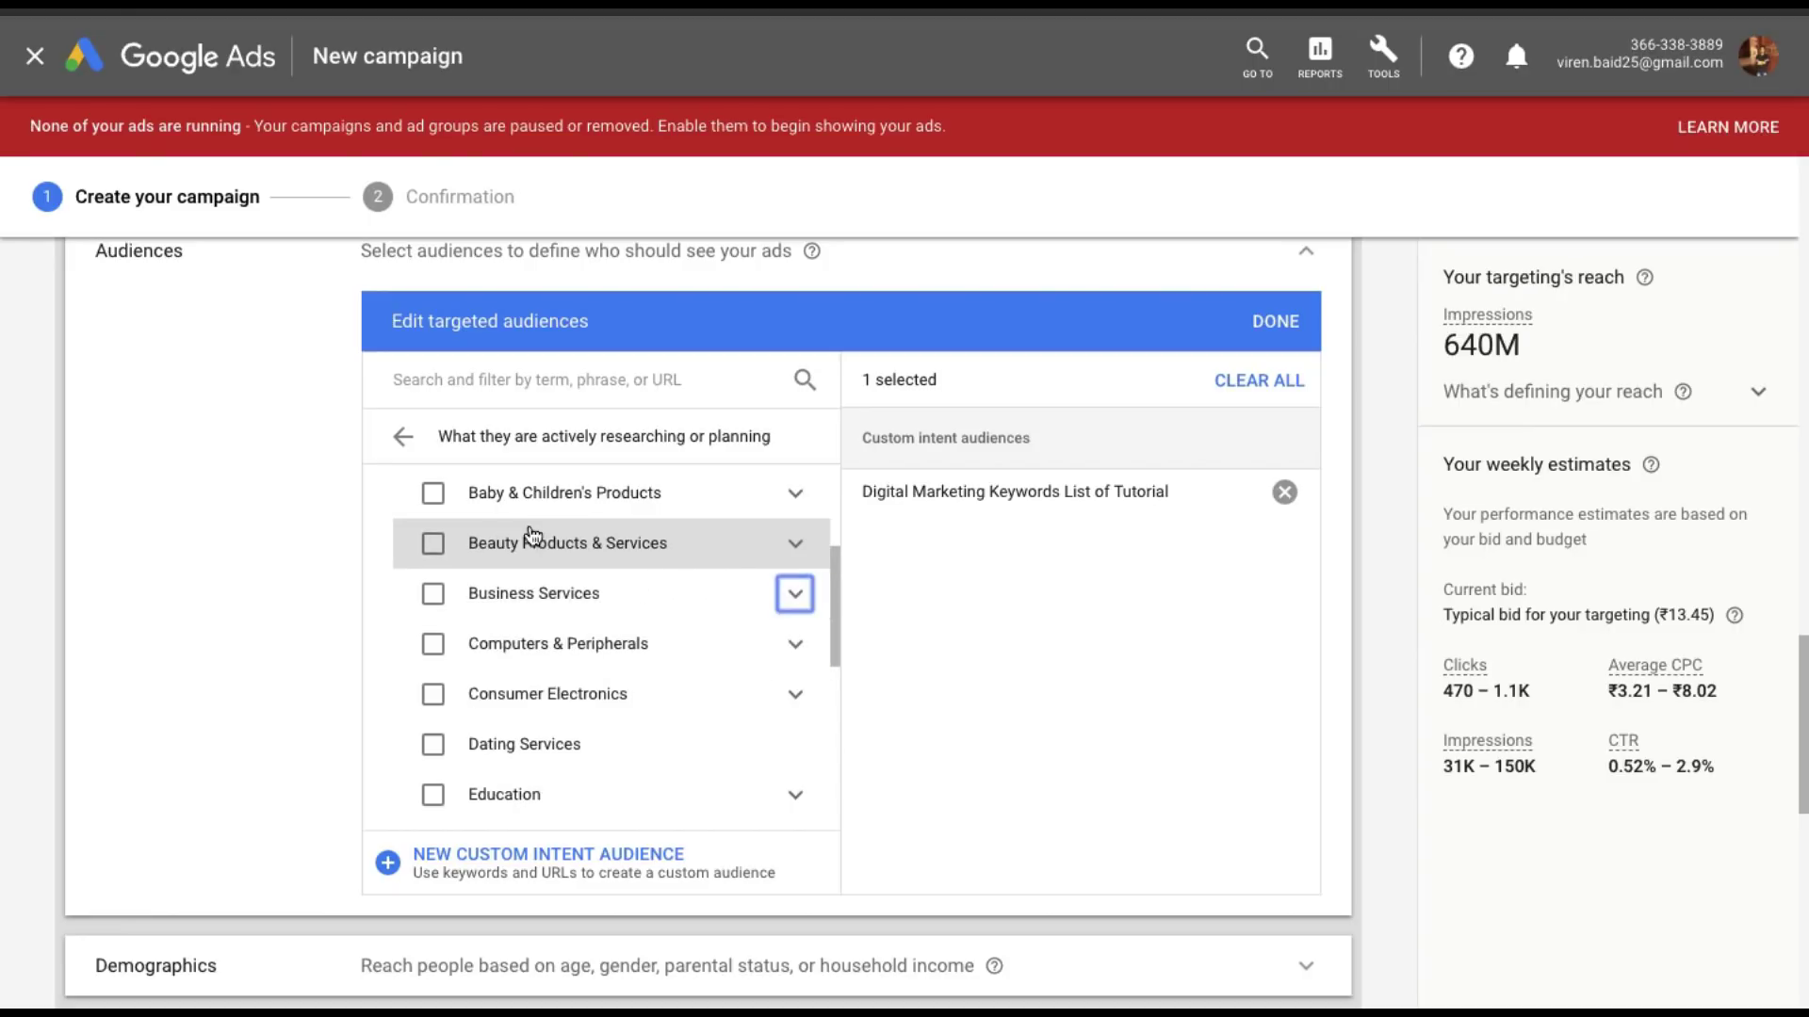
scroll(577, 695, down, 2)
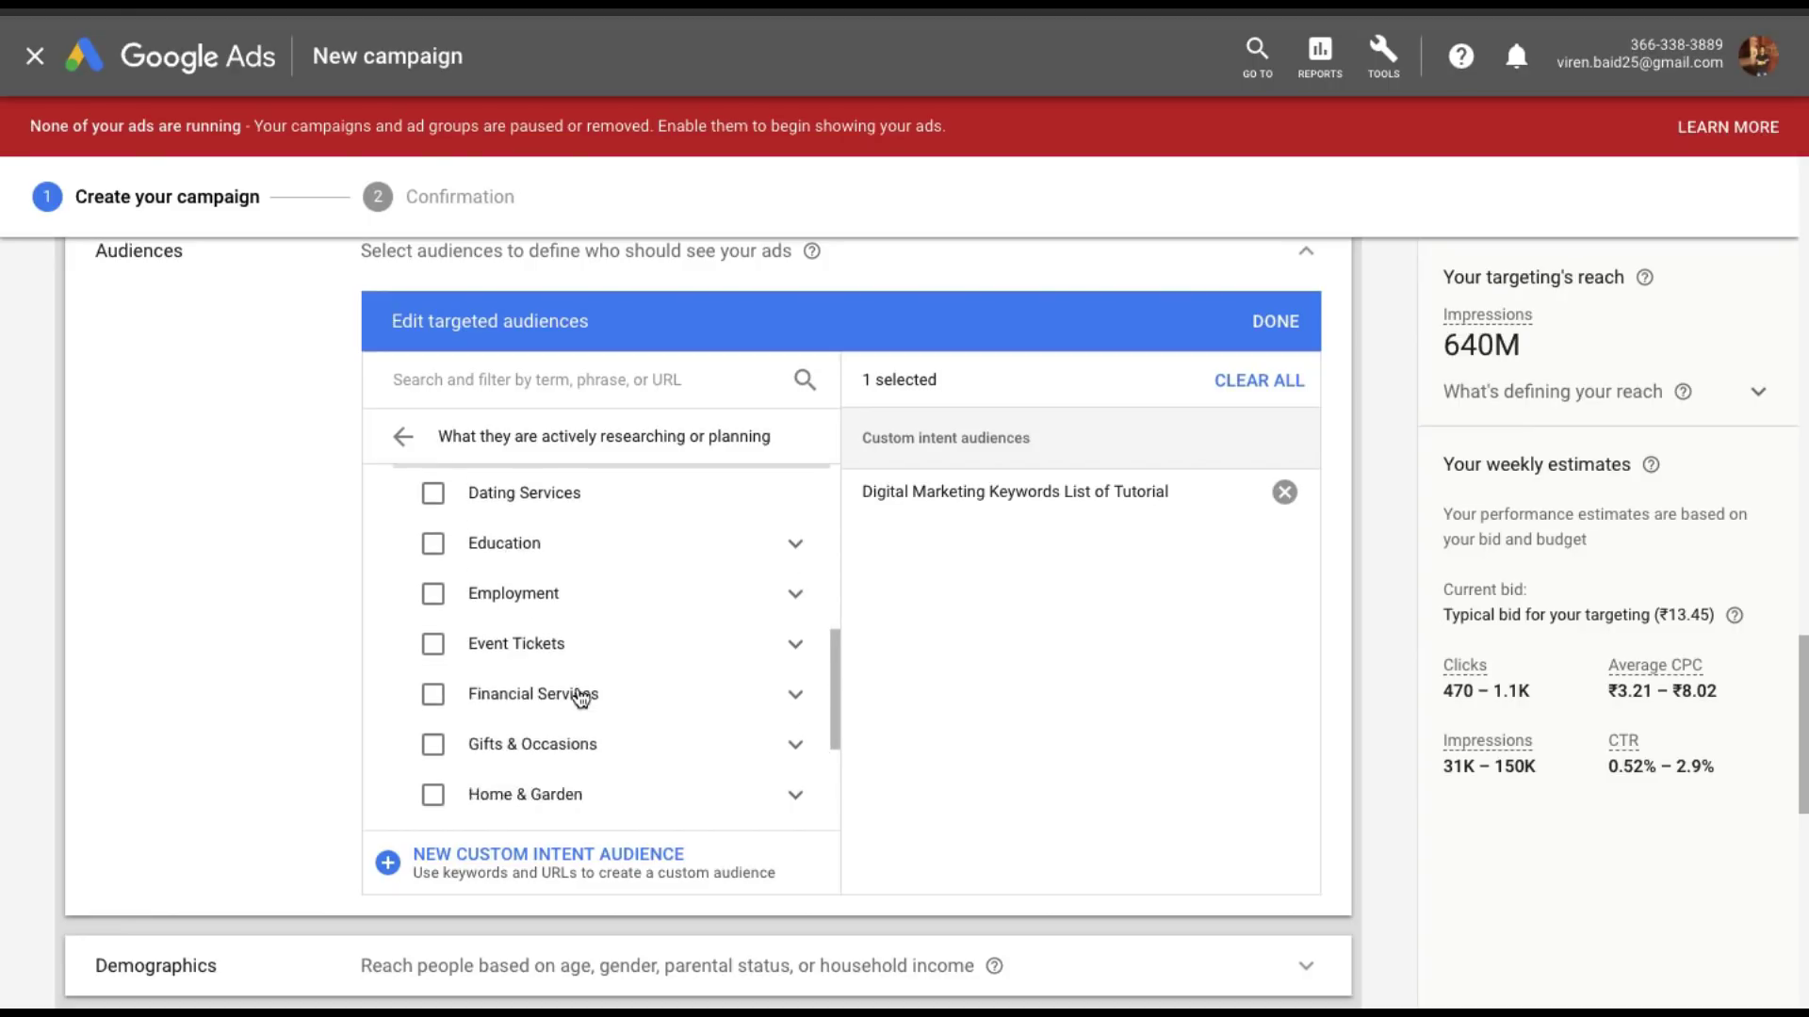
click(406, 436)
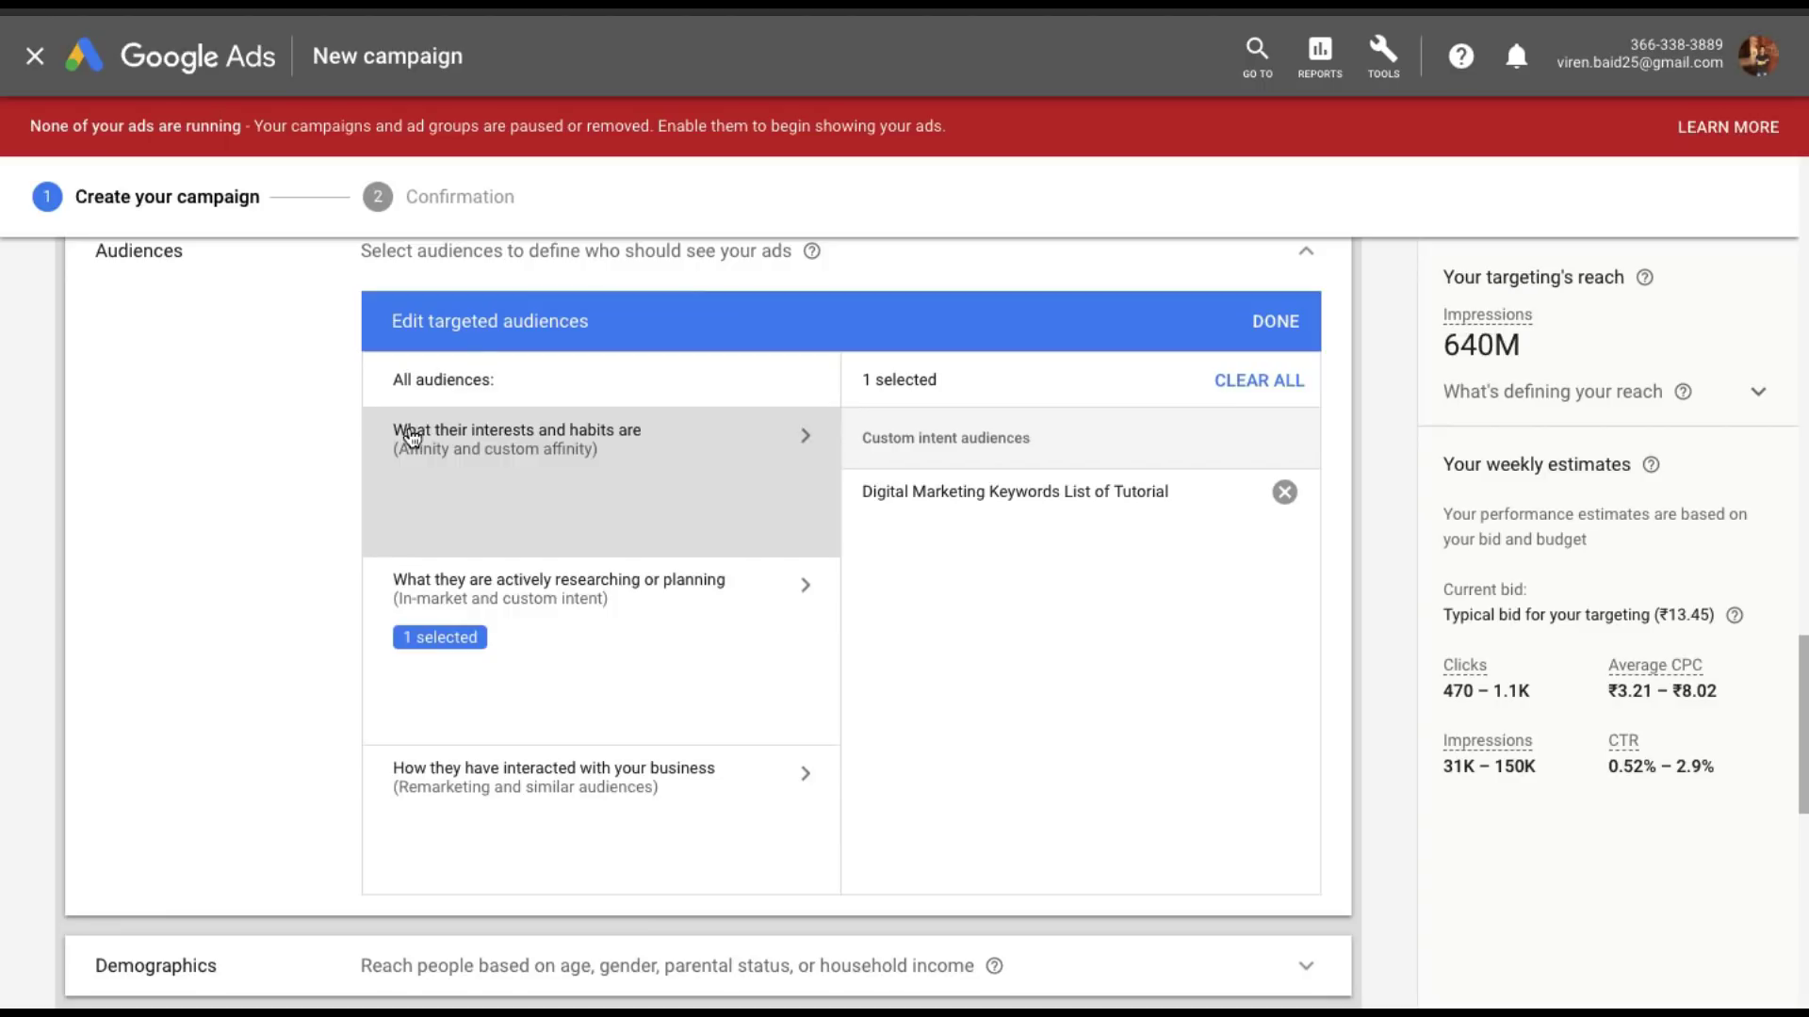
Finish audience editing and bring up the Demographics targeting options.
click(1269, 320)
click(1307, 266)
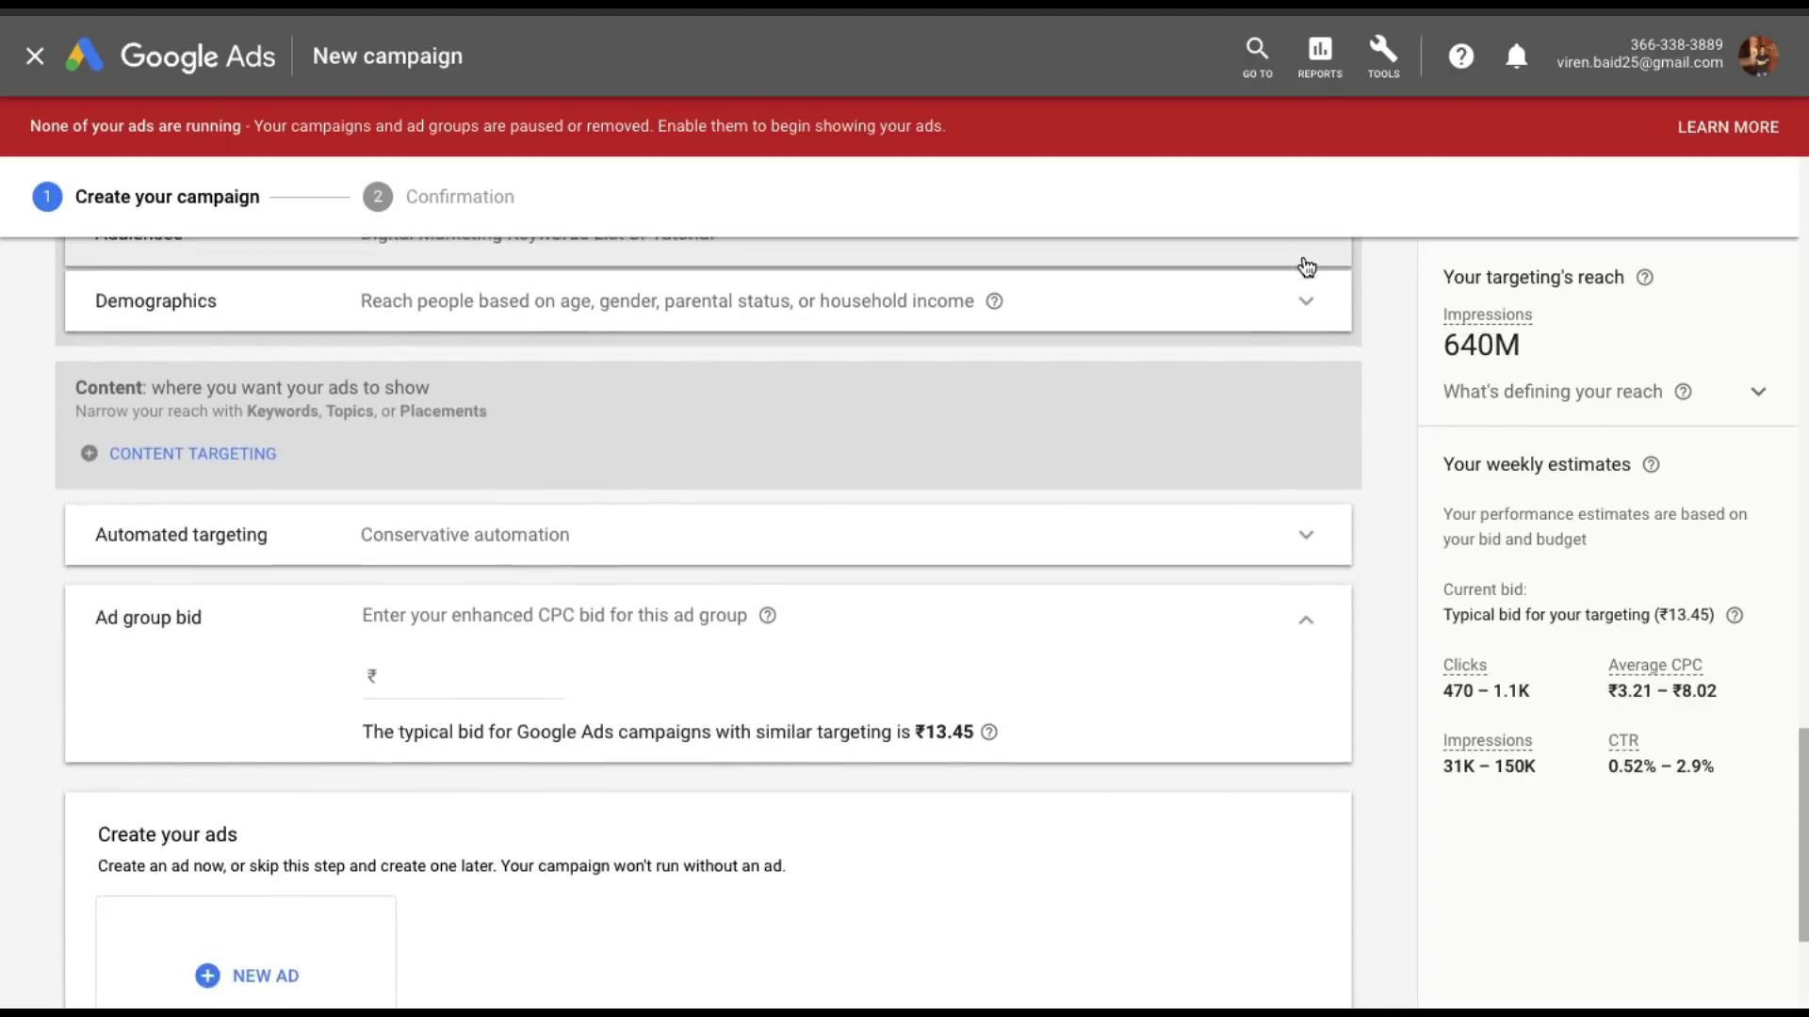
click(1171, 305)
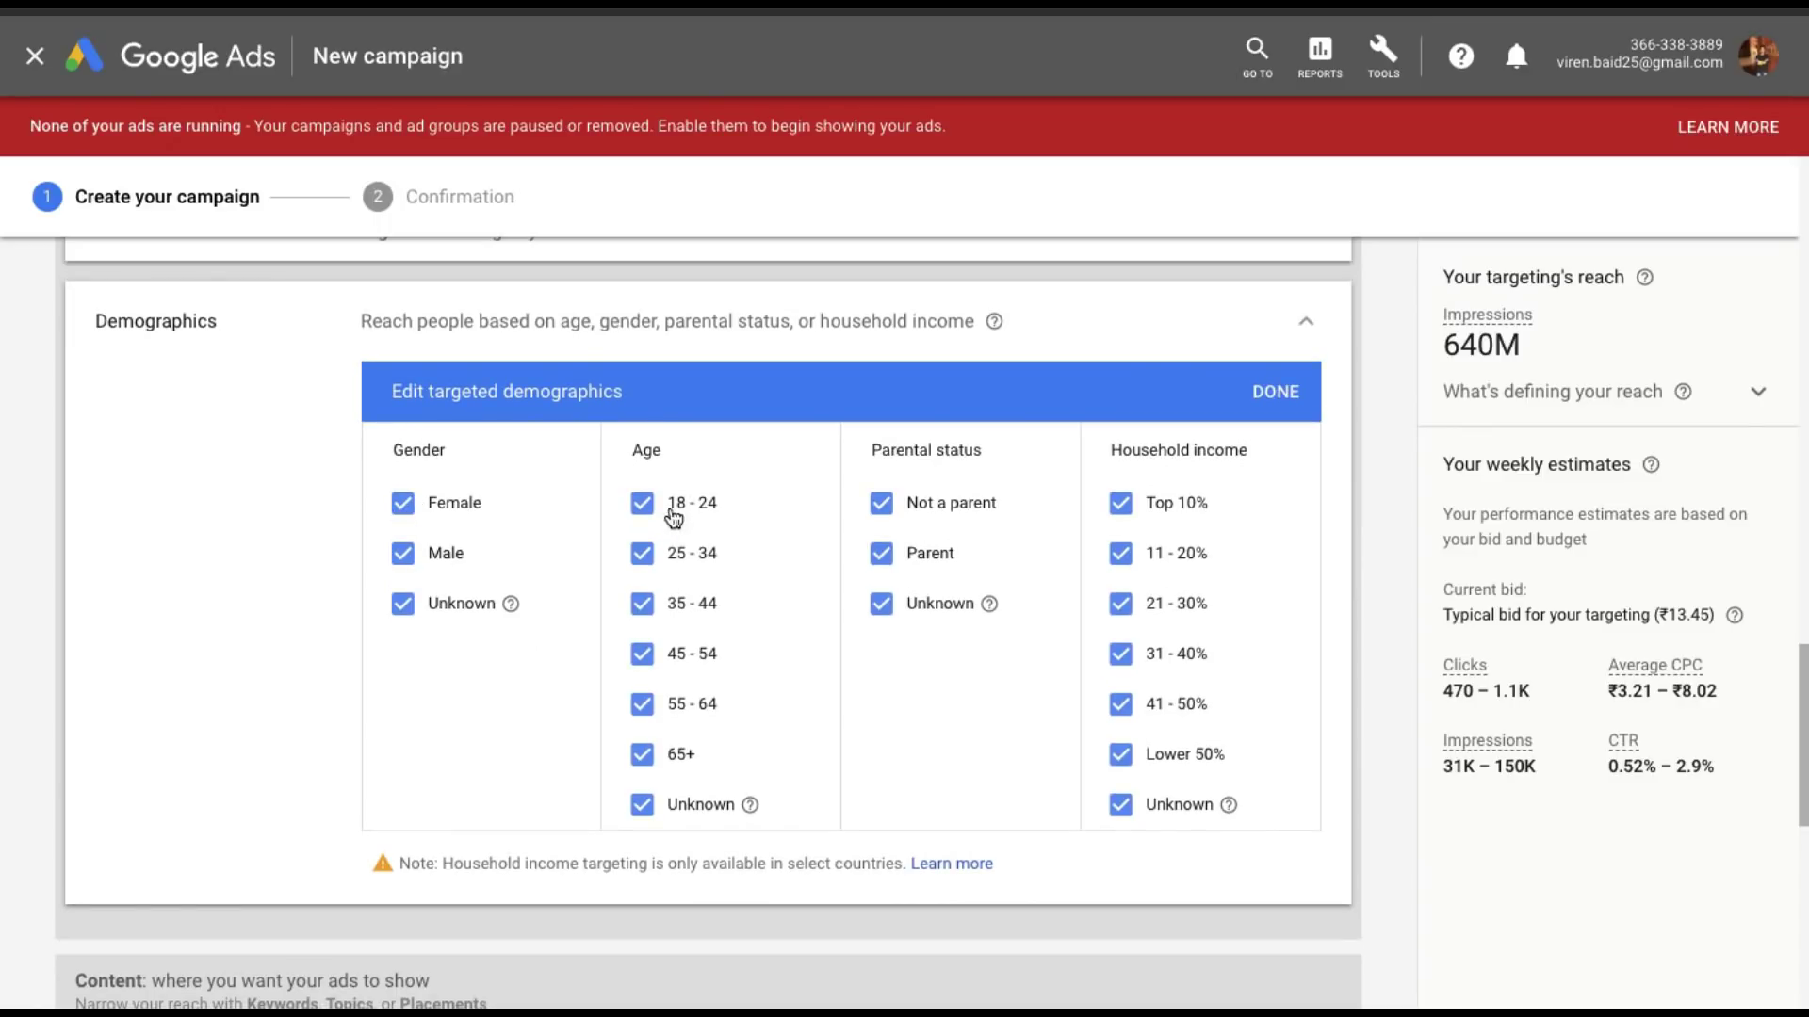
Untick ages 18-24, 45-54, 55-64 and 65+, and save the demographics.
click(643, 504)
click(644, 653)
click(642, 704)
click(643, 757)
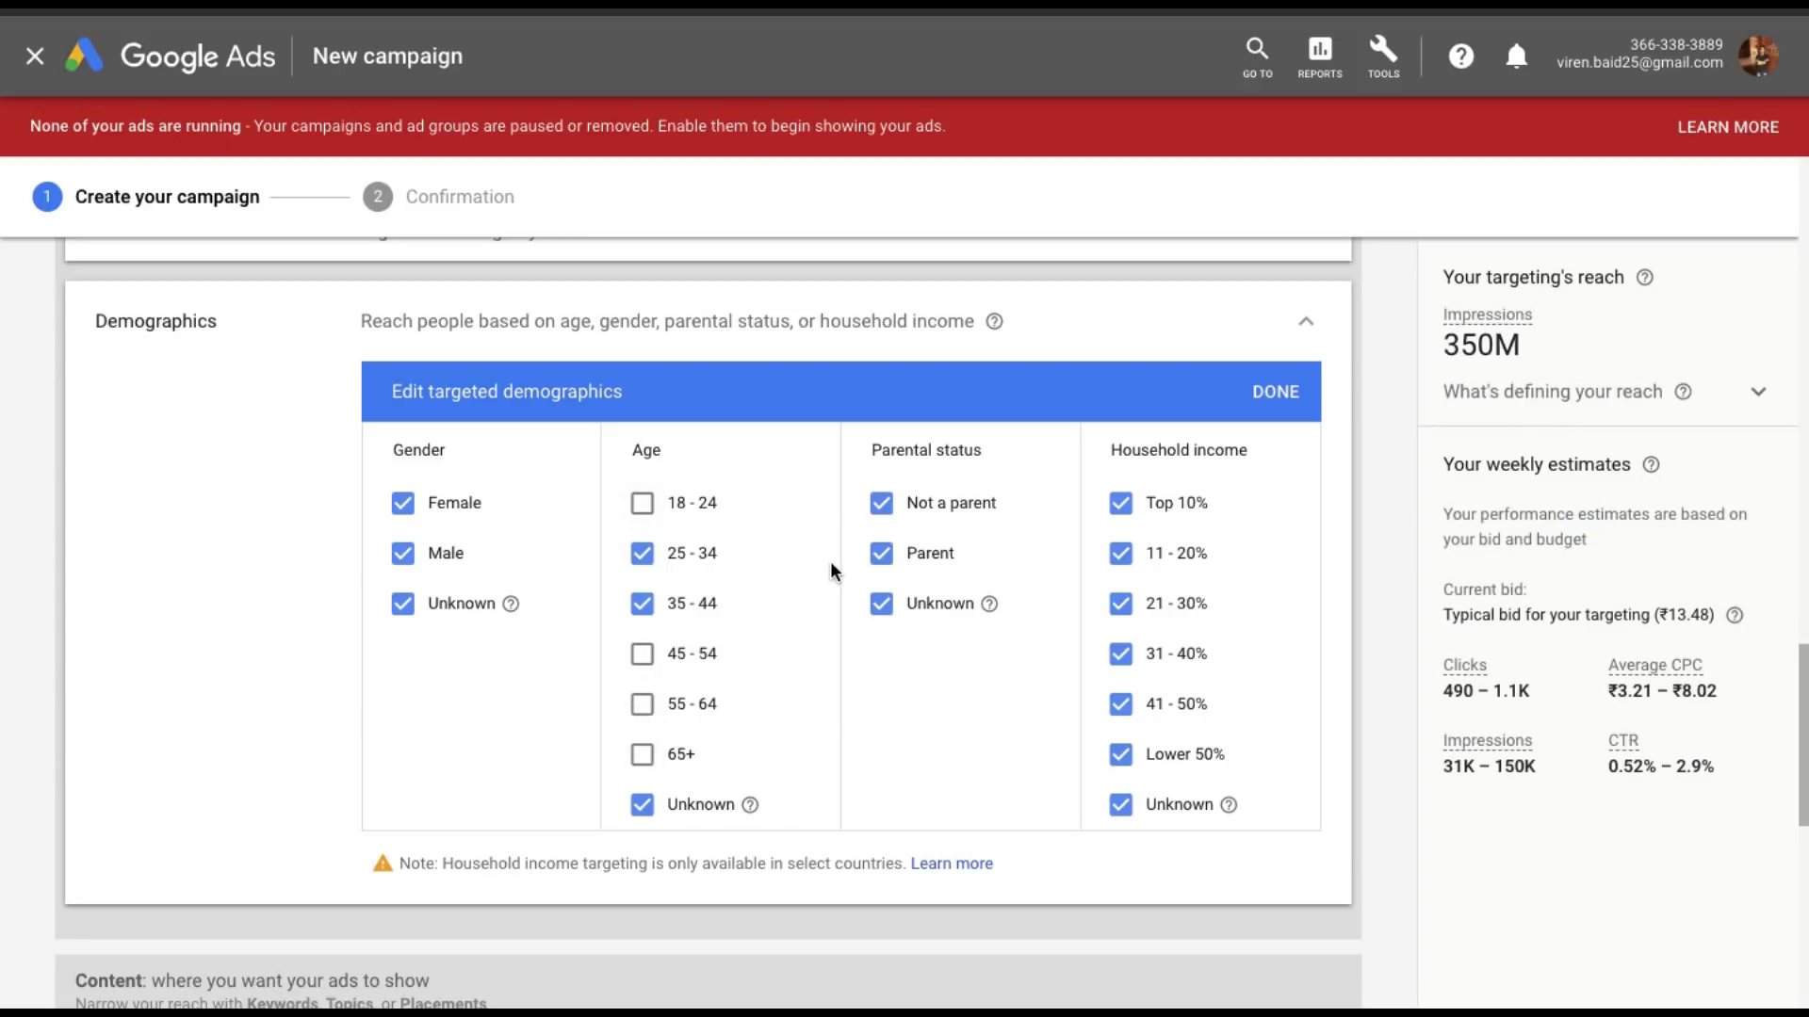
click(1269, 402)
scroll(595, 654, down, 2)
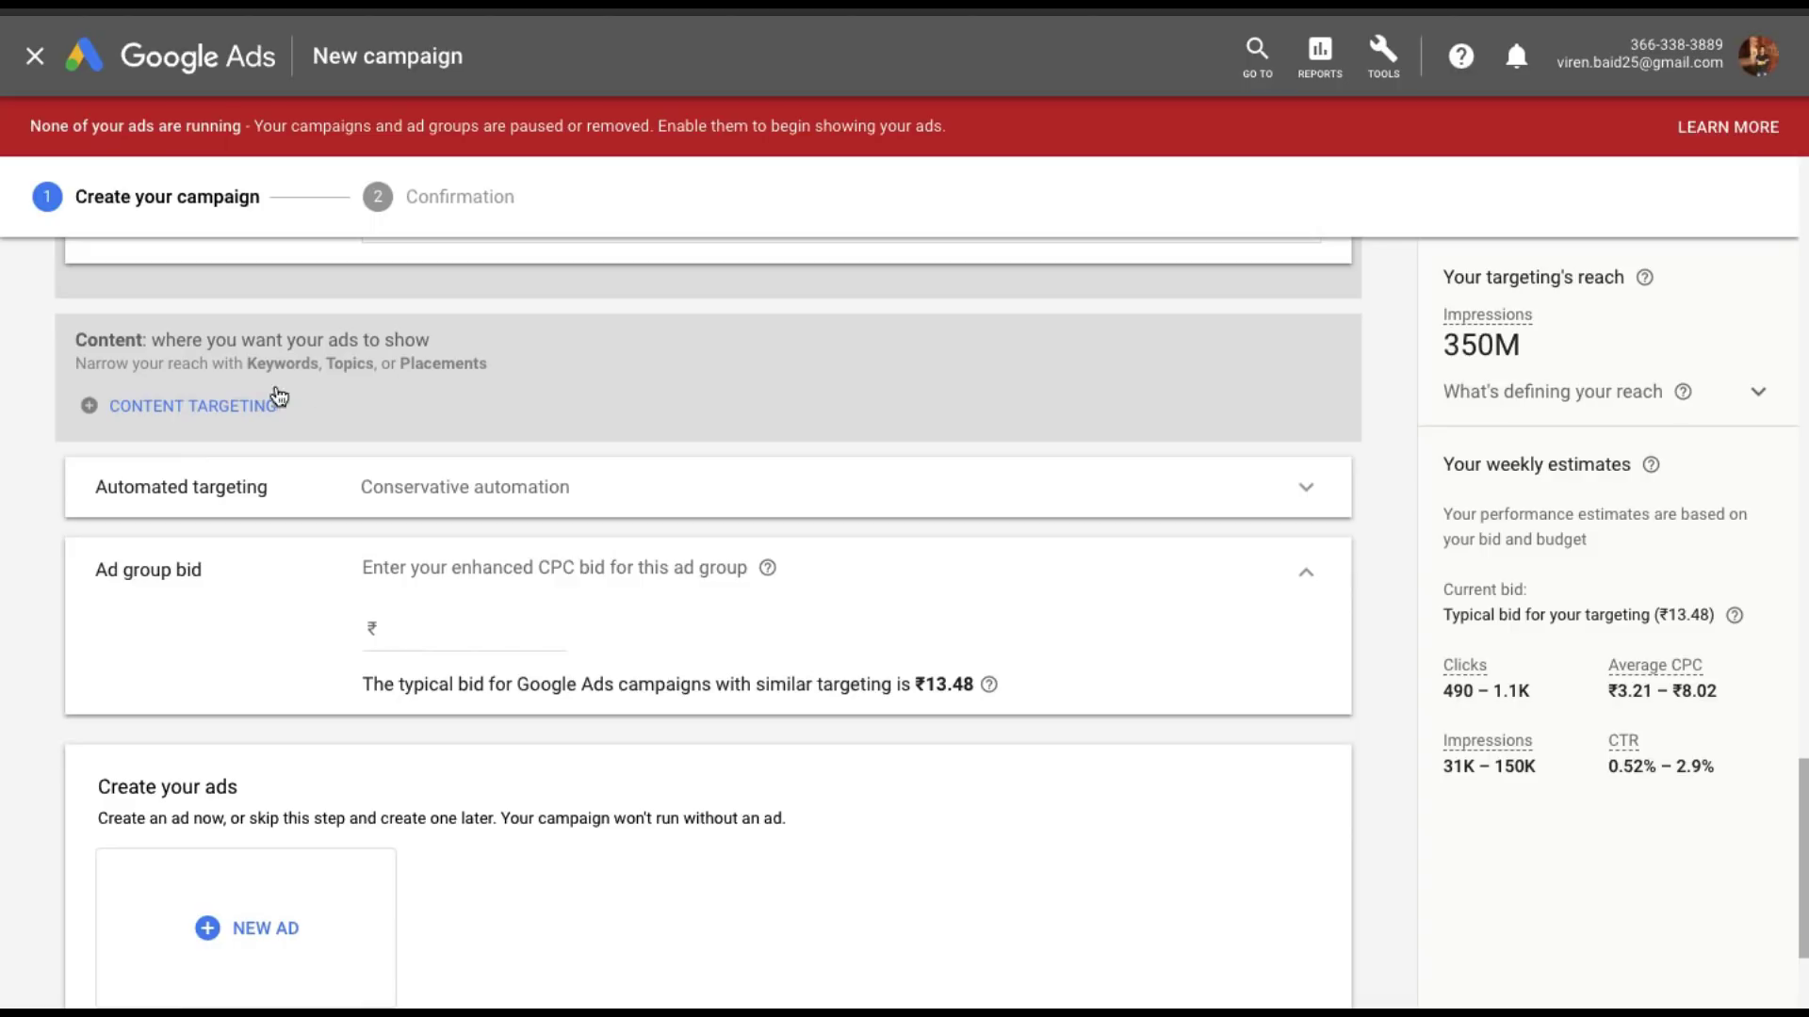
Add Topics as the content targeting type and search topics for 'marketing'.
click(230, 408)
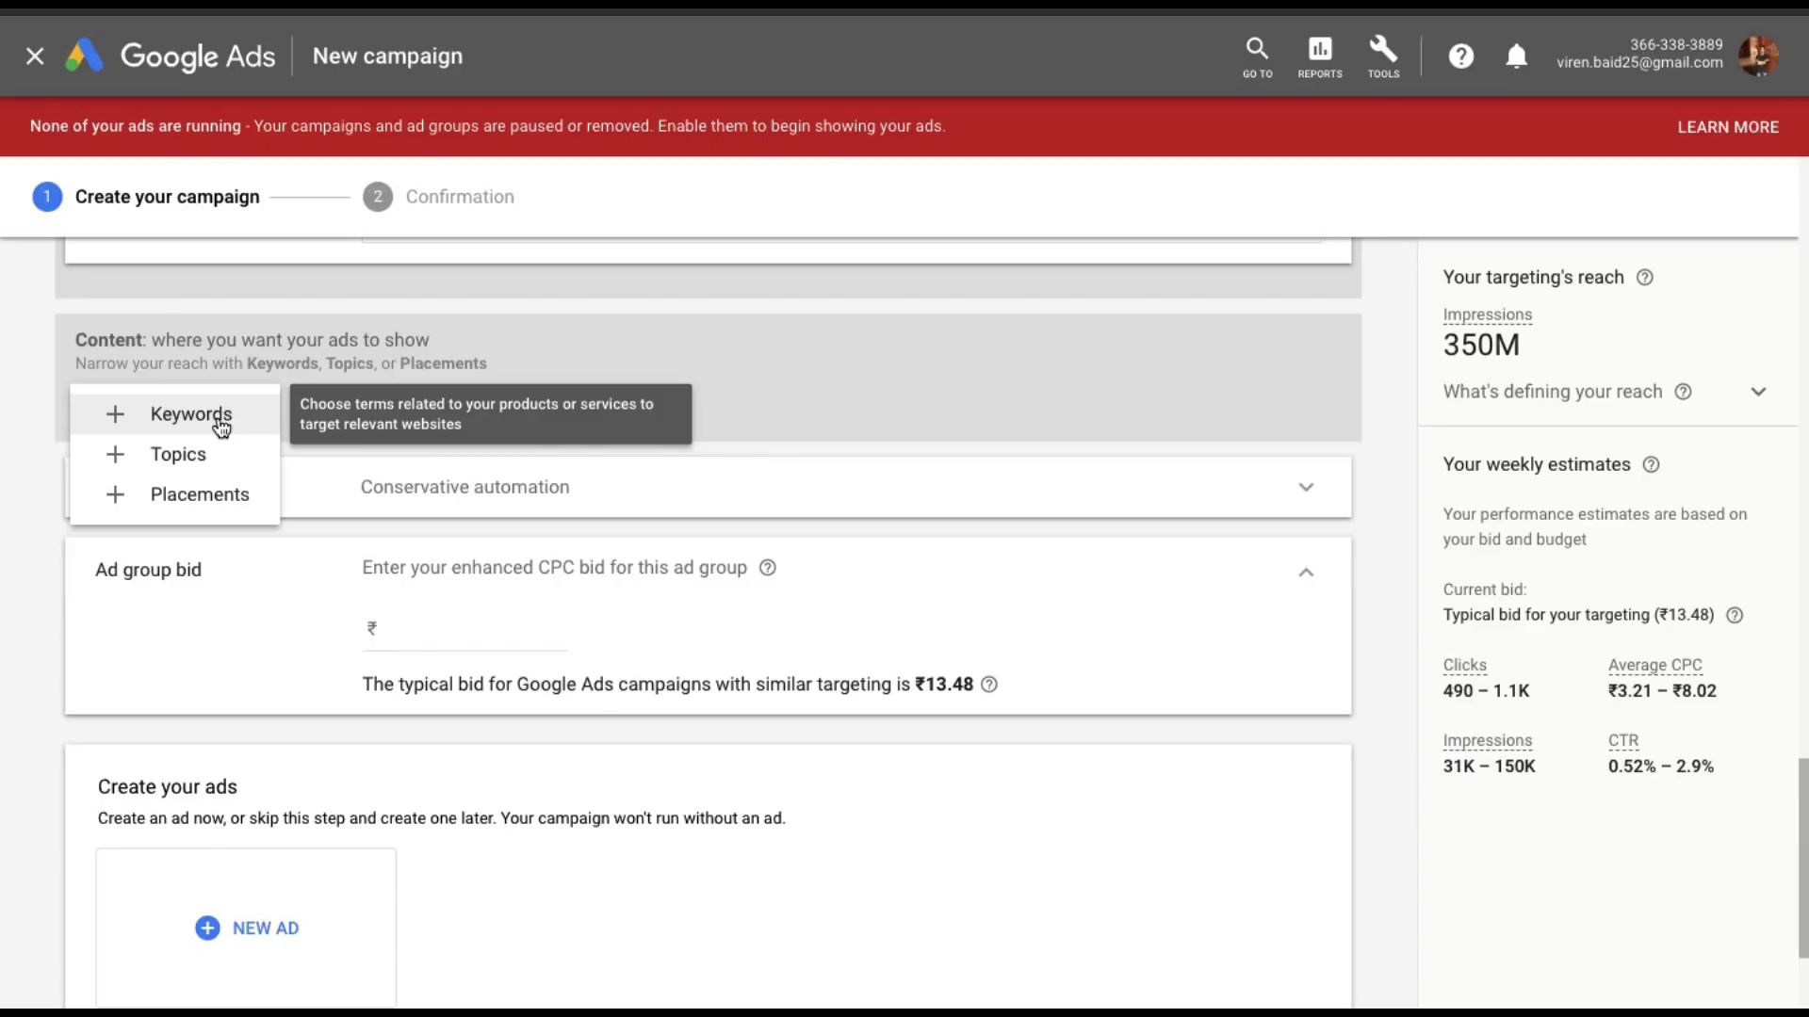
click(195, 472)
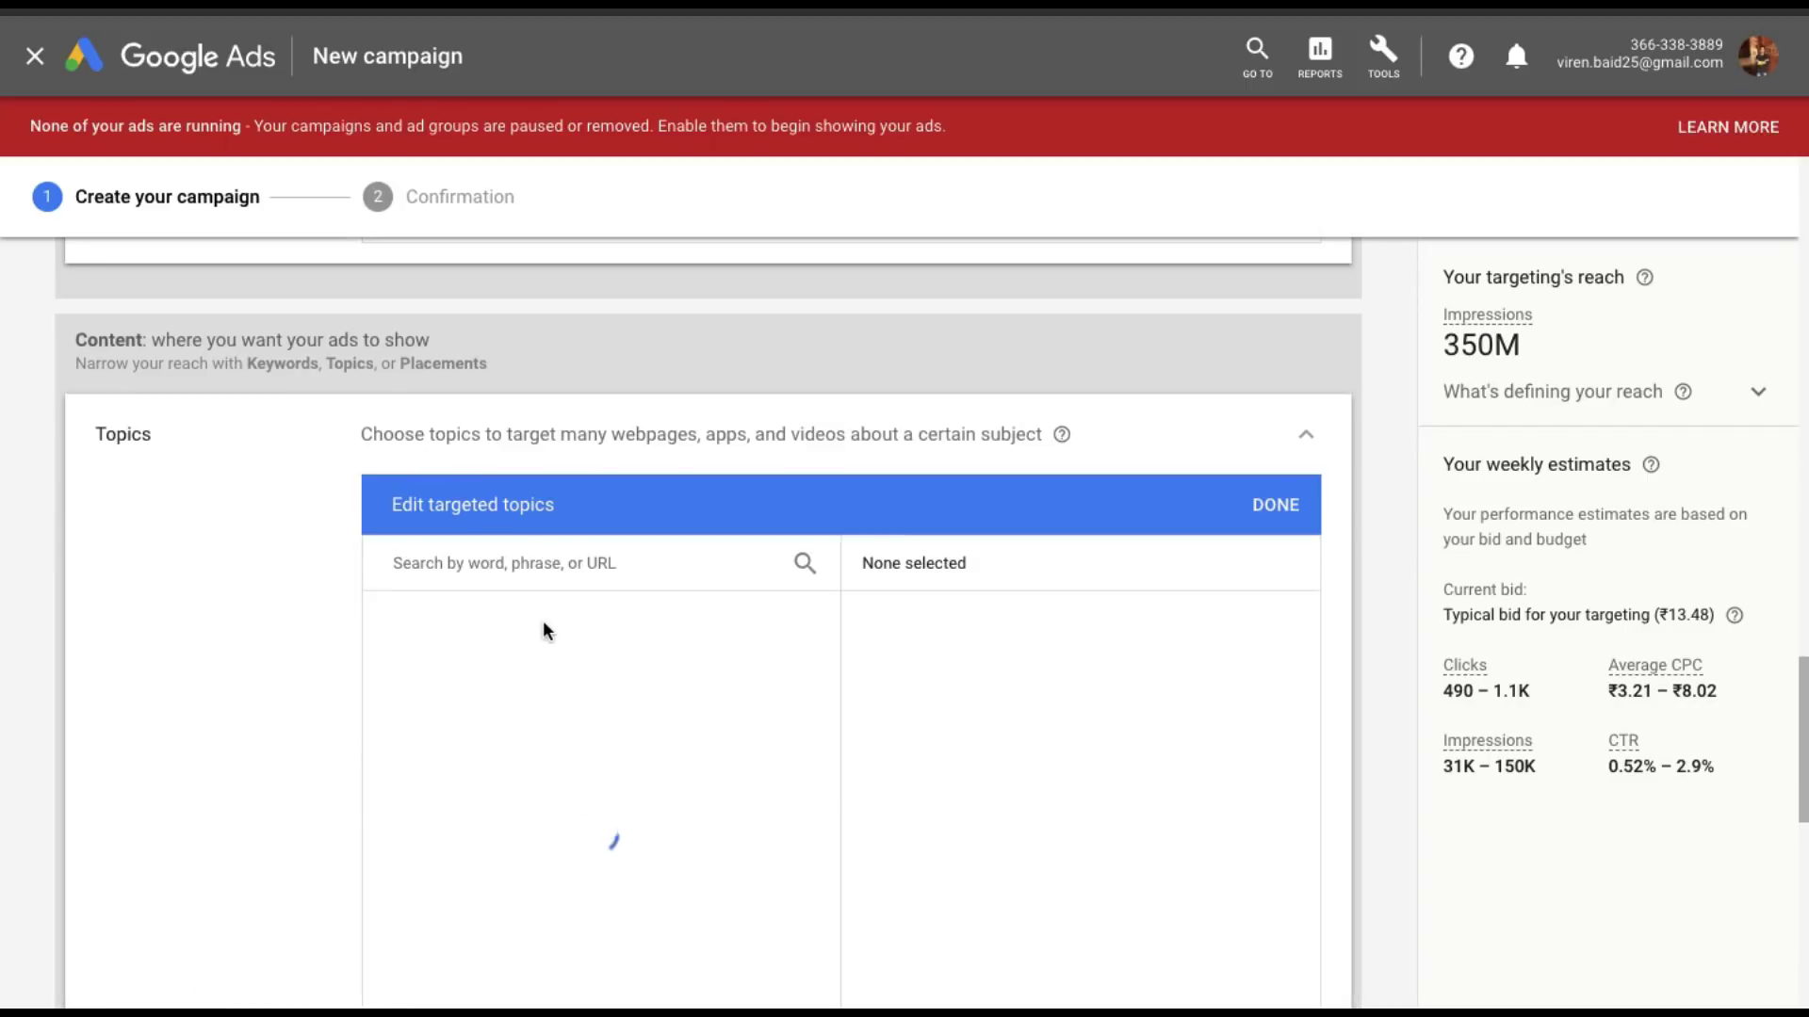
click(550, 576)
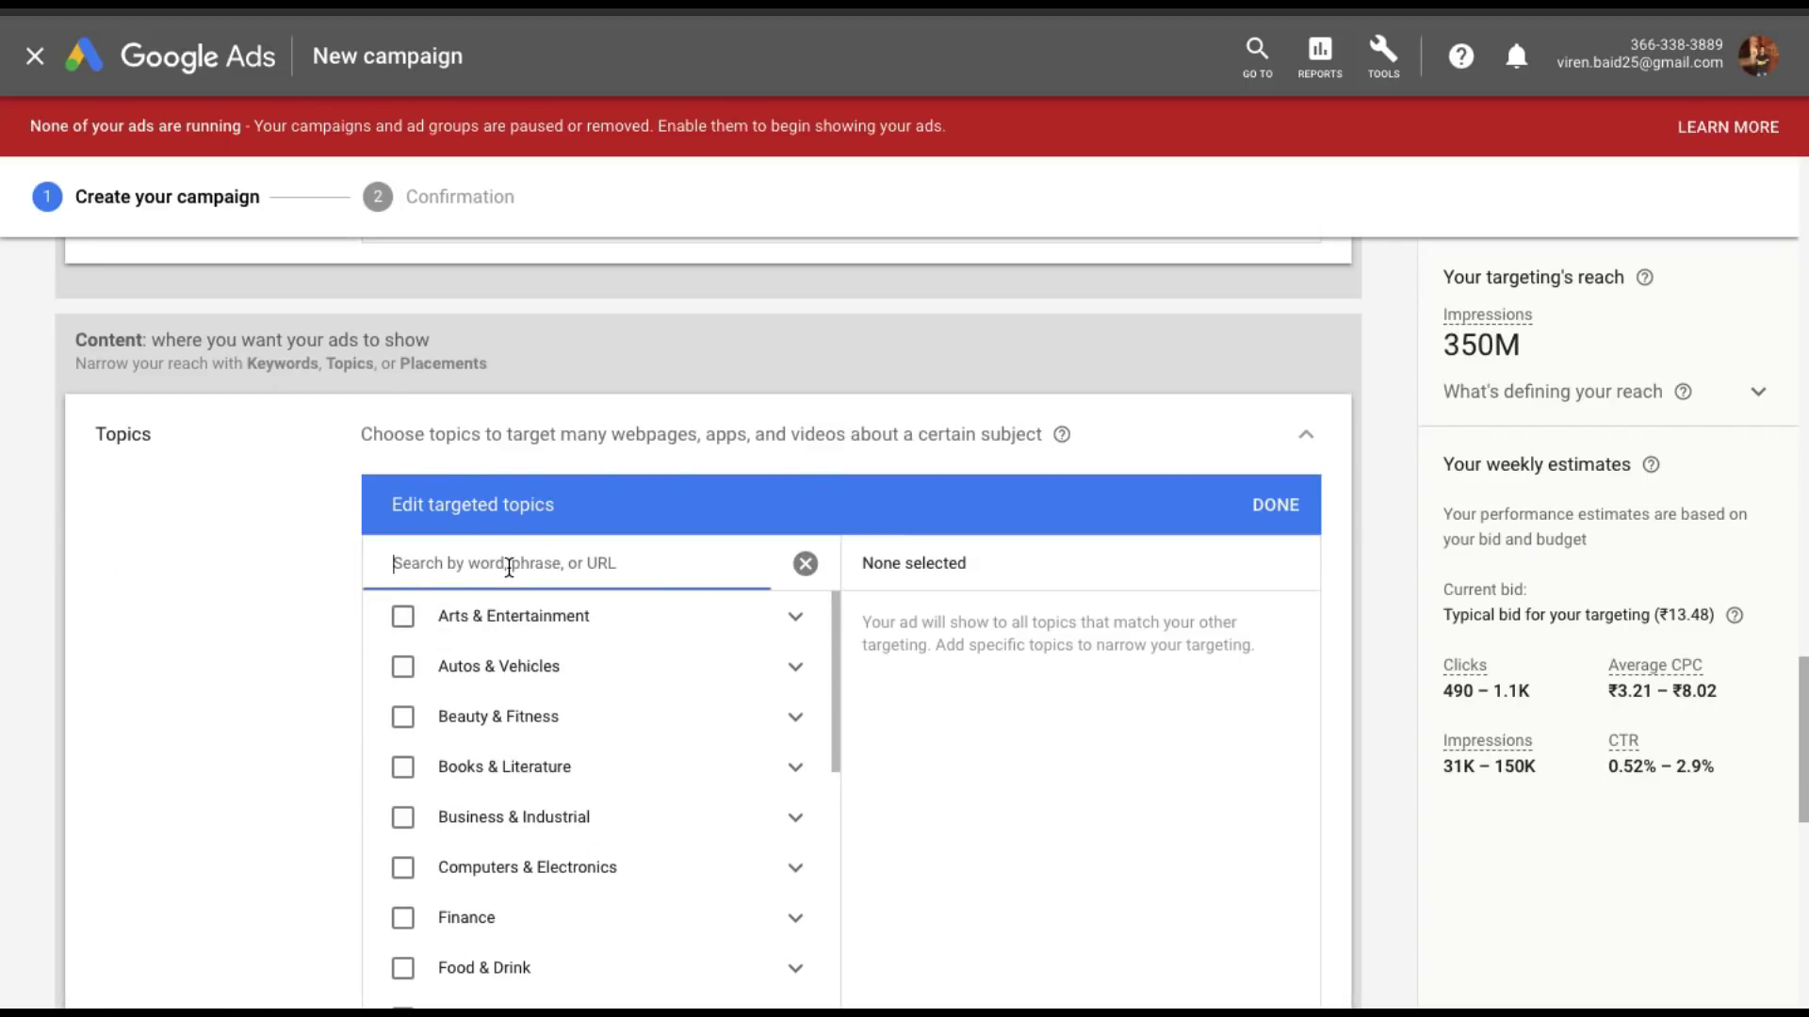
text(marketing)
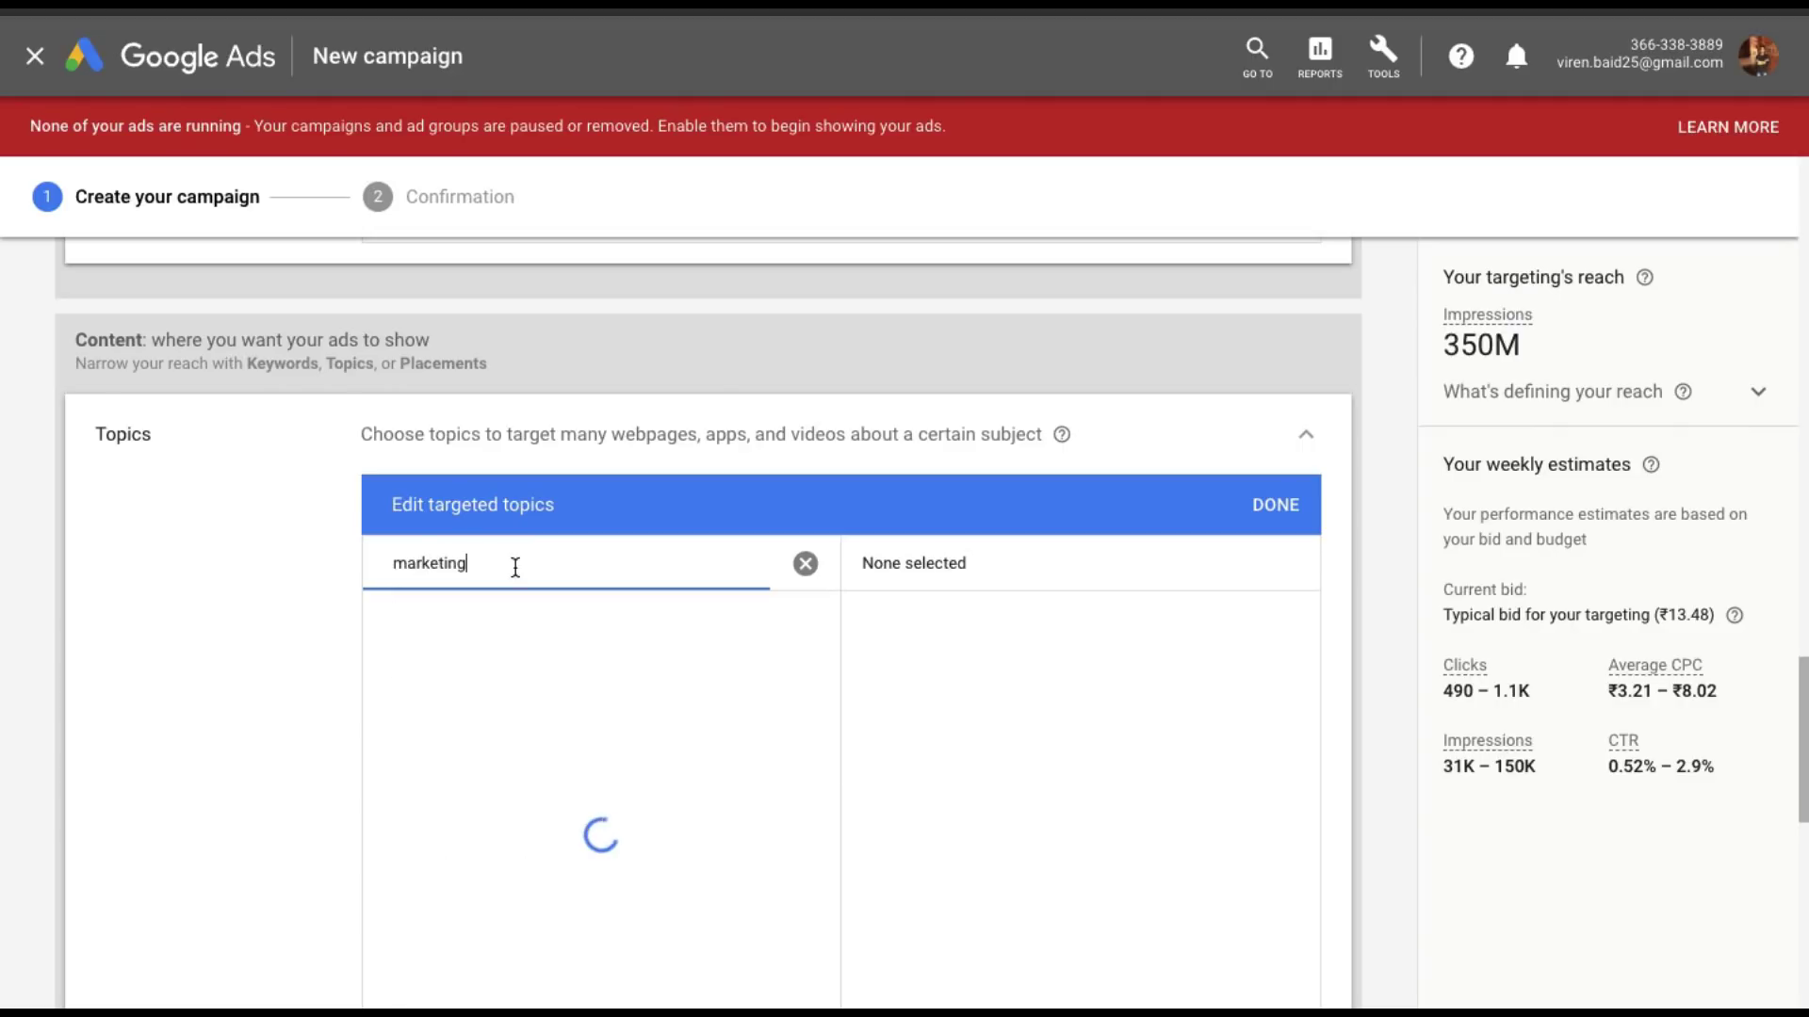
scroll(513, 658, down, 1)
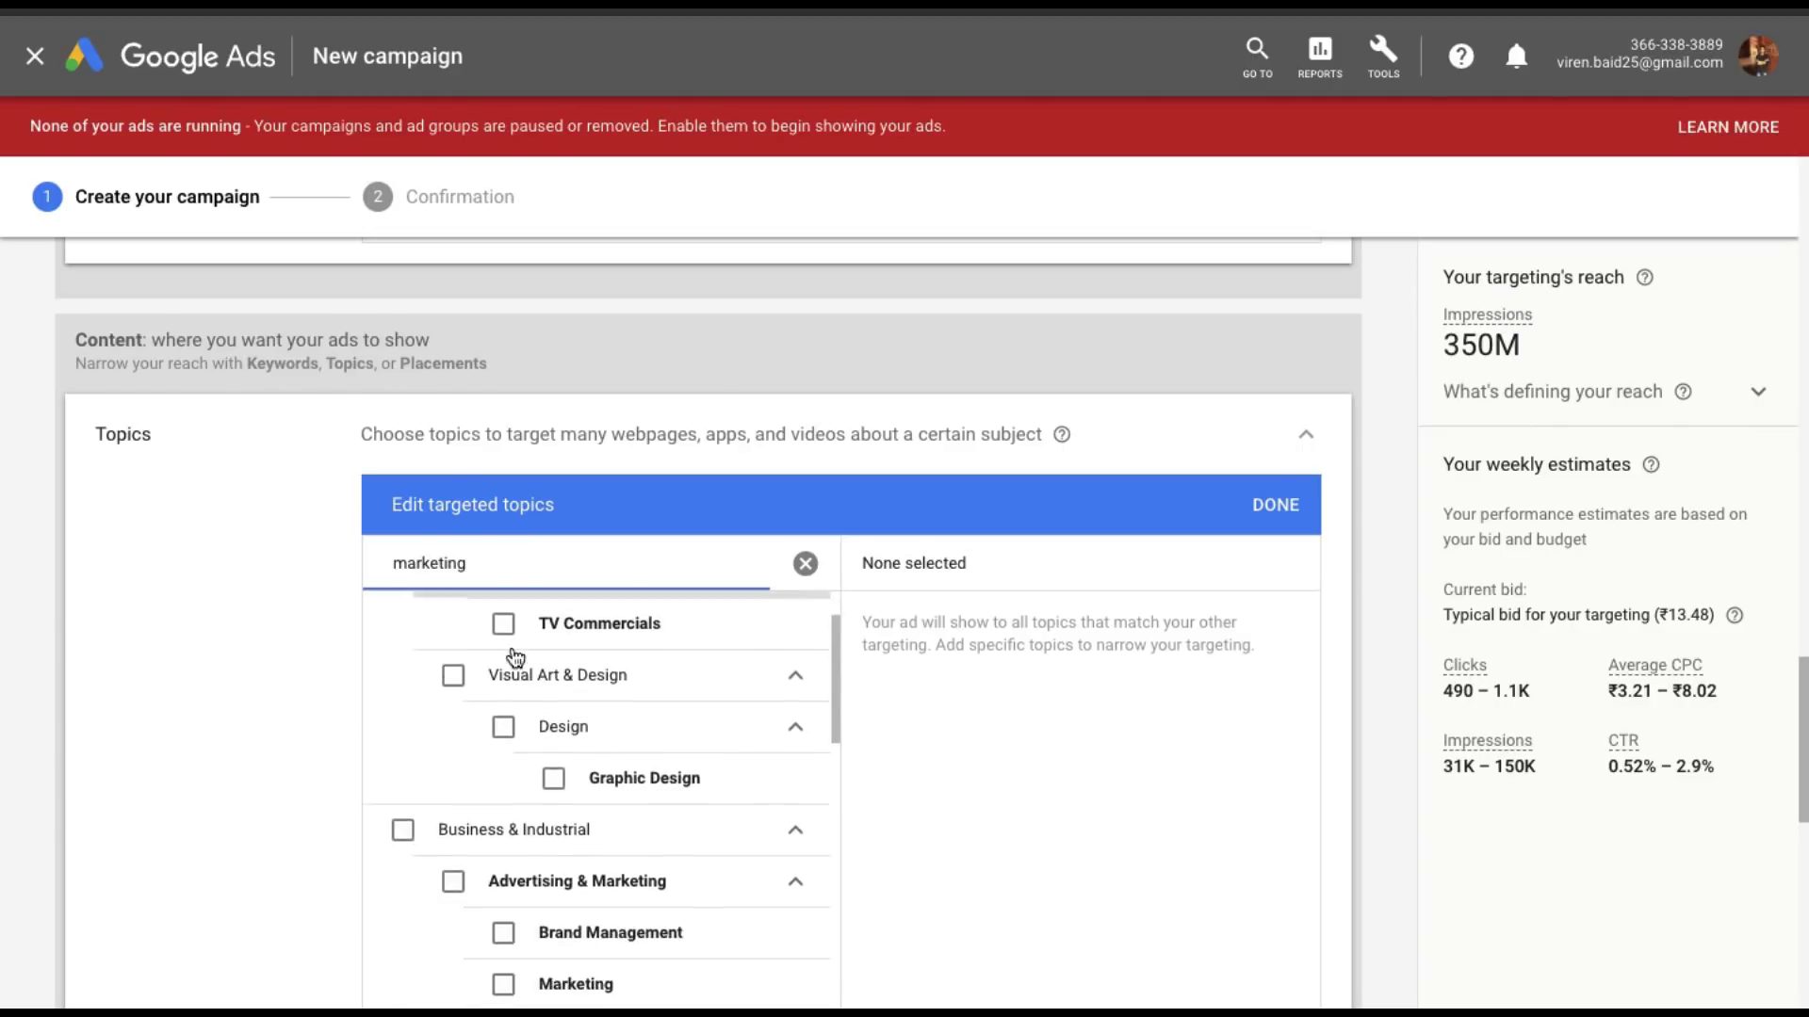
Target Brand Management, Marketing and Search Engine Optimization & Marketing, and save the topics.
click(505, 891)
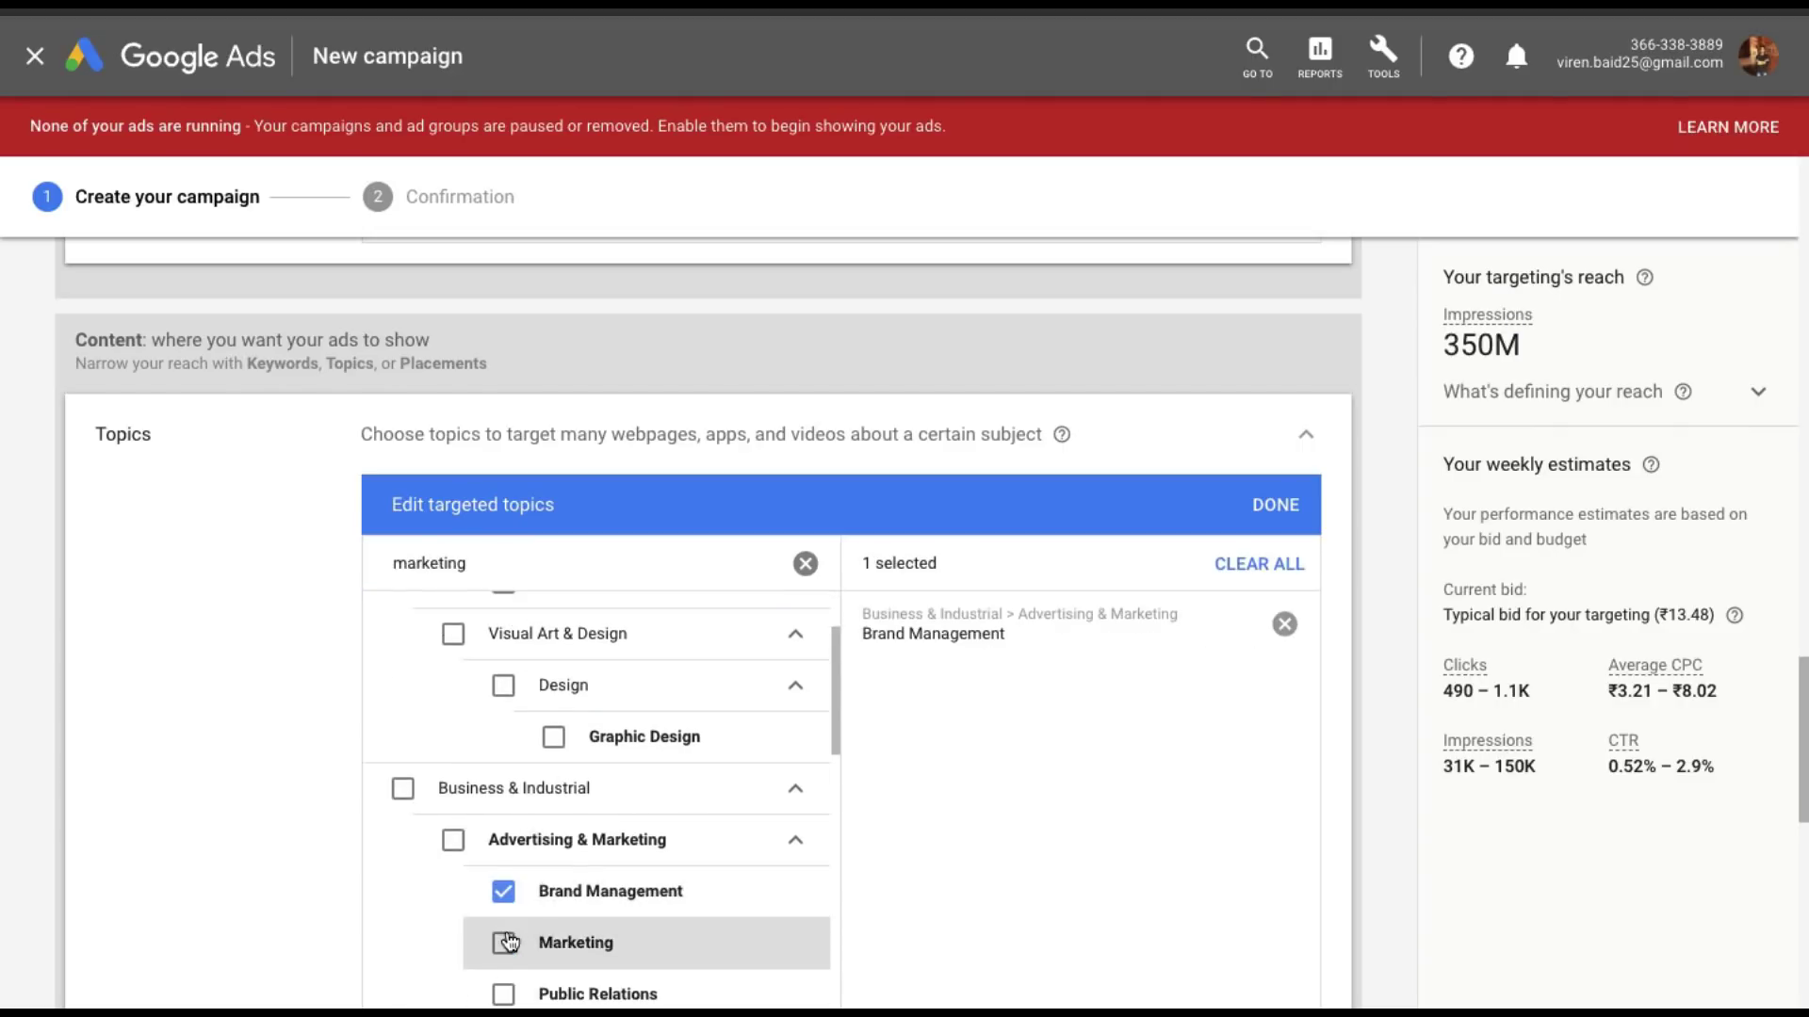
click(505, 943)
scroll(509, 944, down, 1)
scroll(506, 943, down, 1)
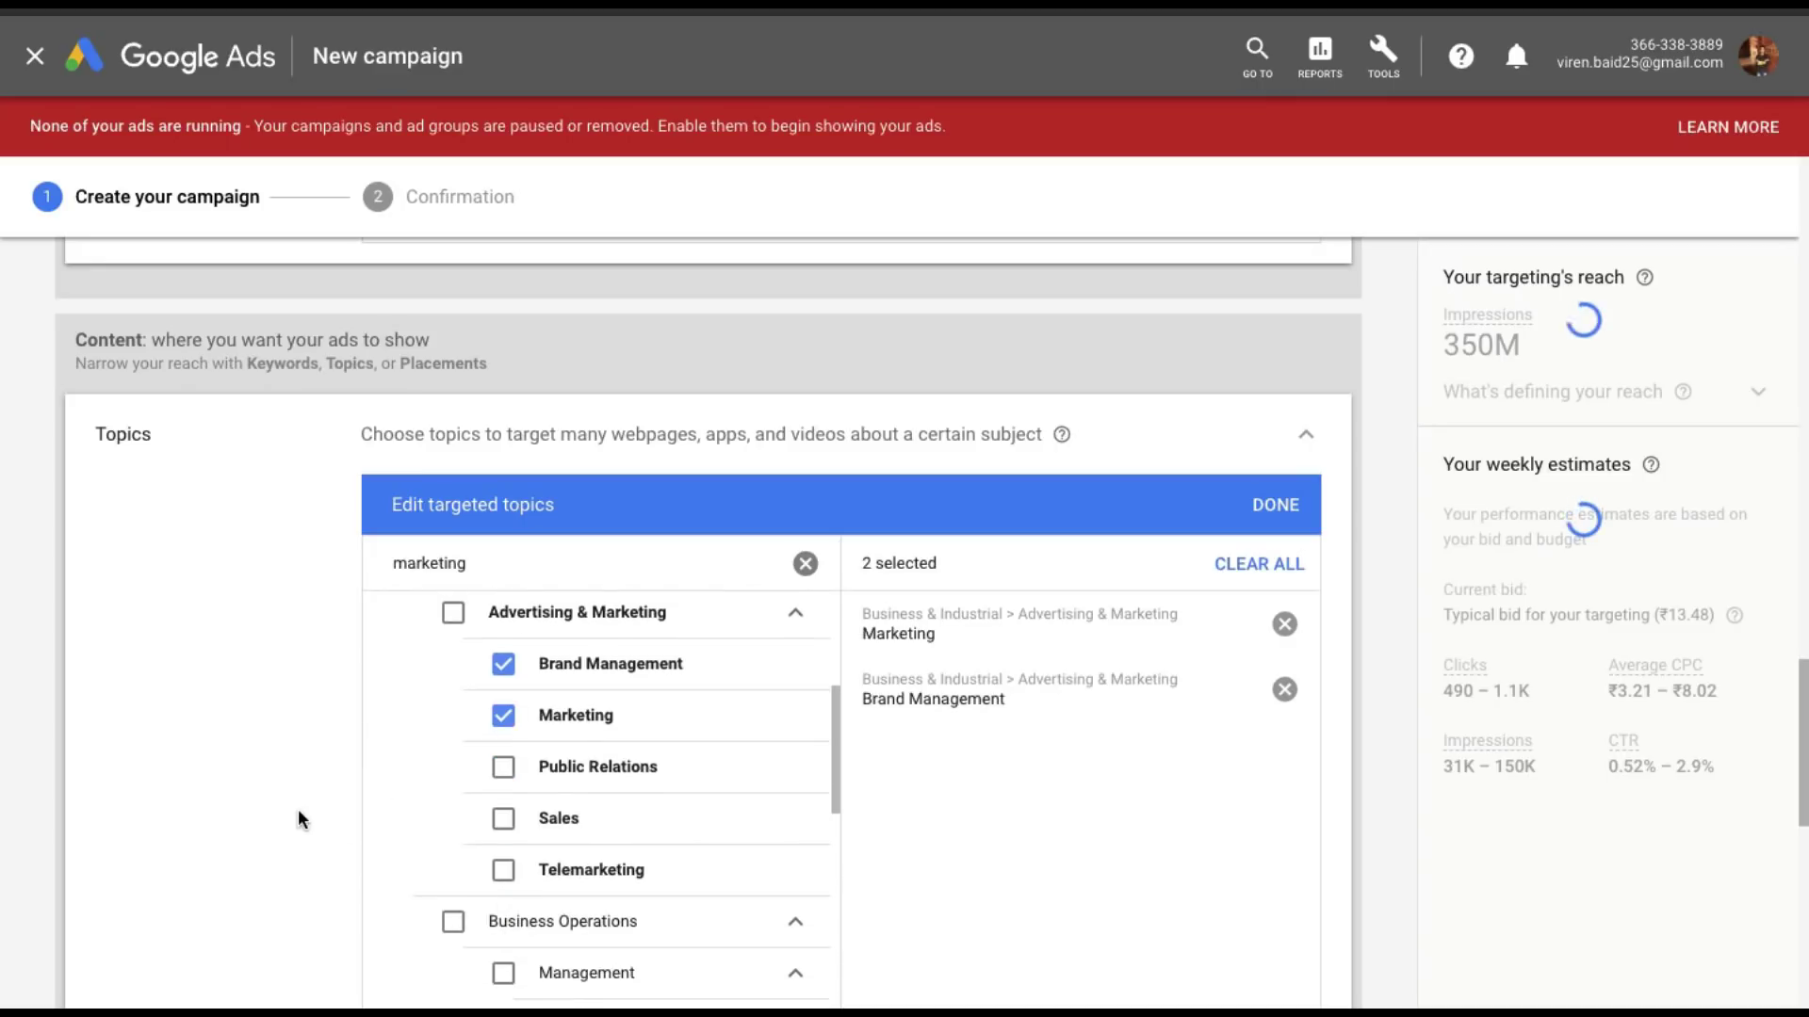
scroll(298, 808, down, 2)
scroll(496, 715, down, 1)
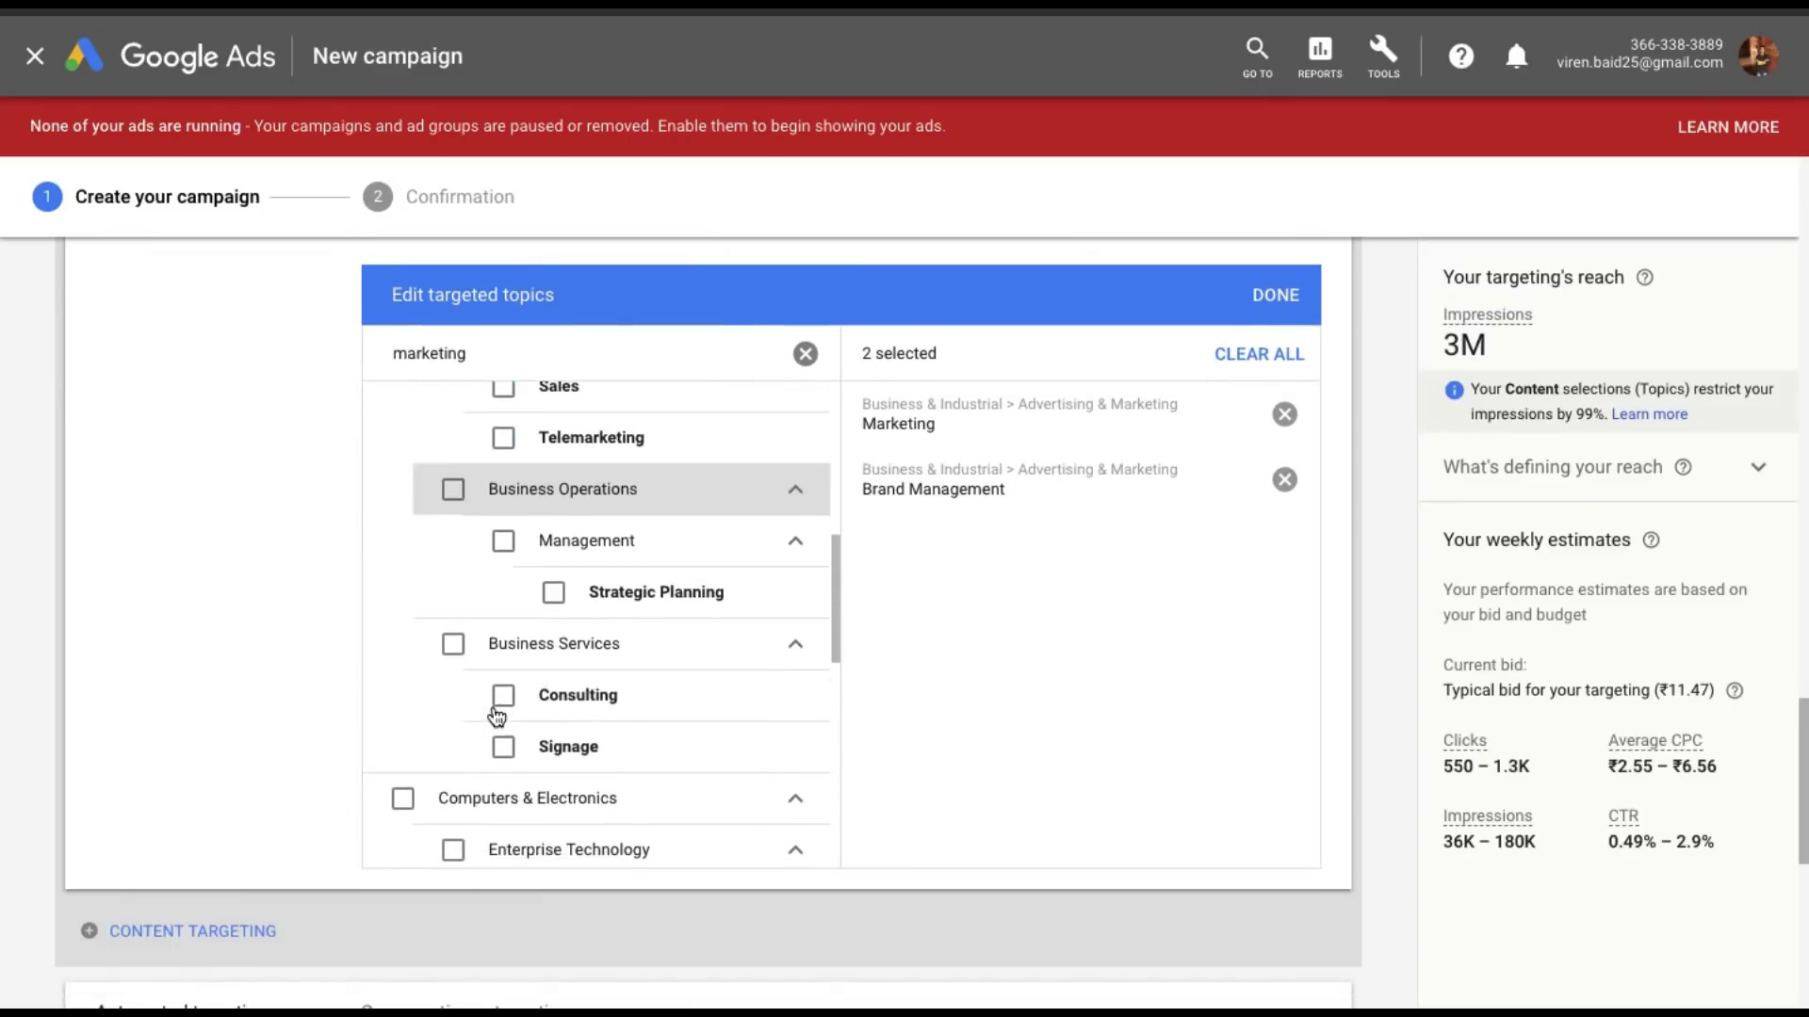
scroll(495, 717, down, 2)
scroll(496, 713, down, 1)
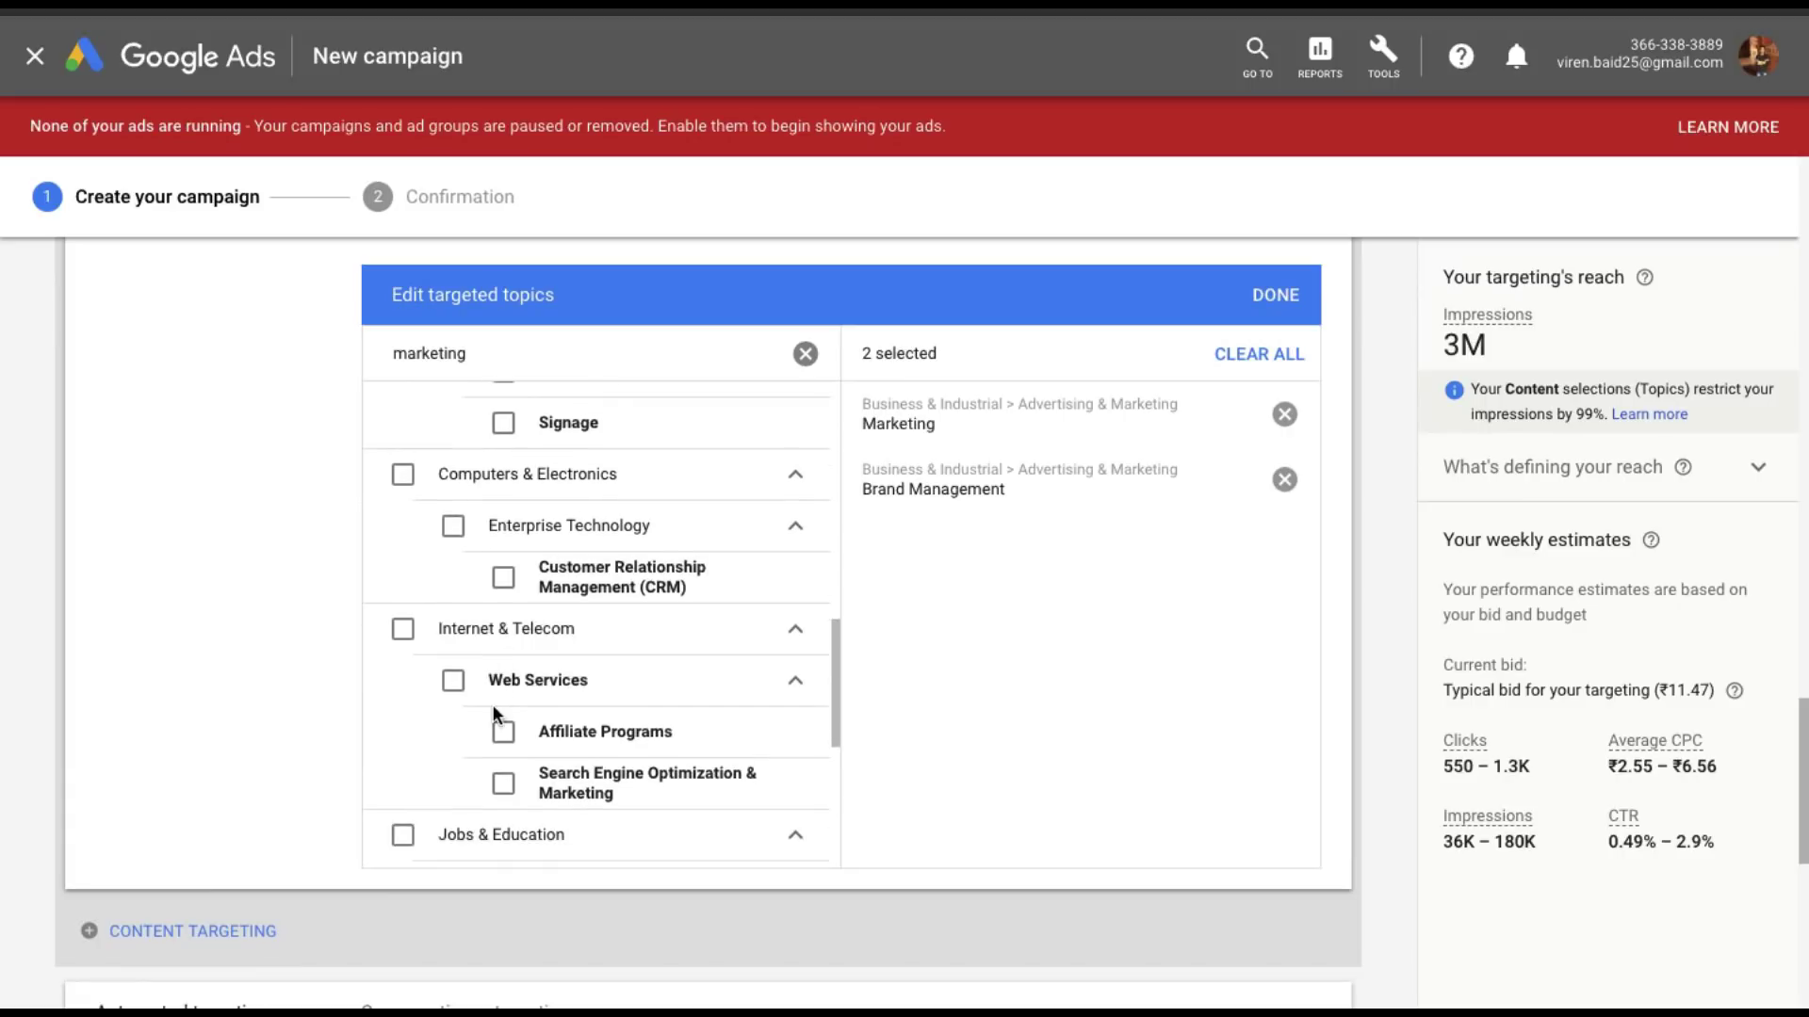
click(505, 785)
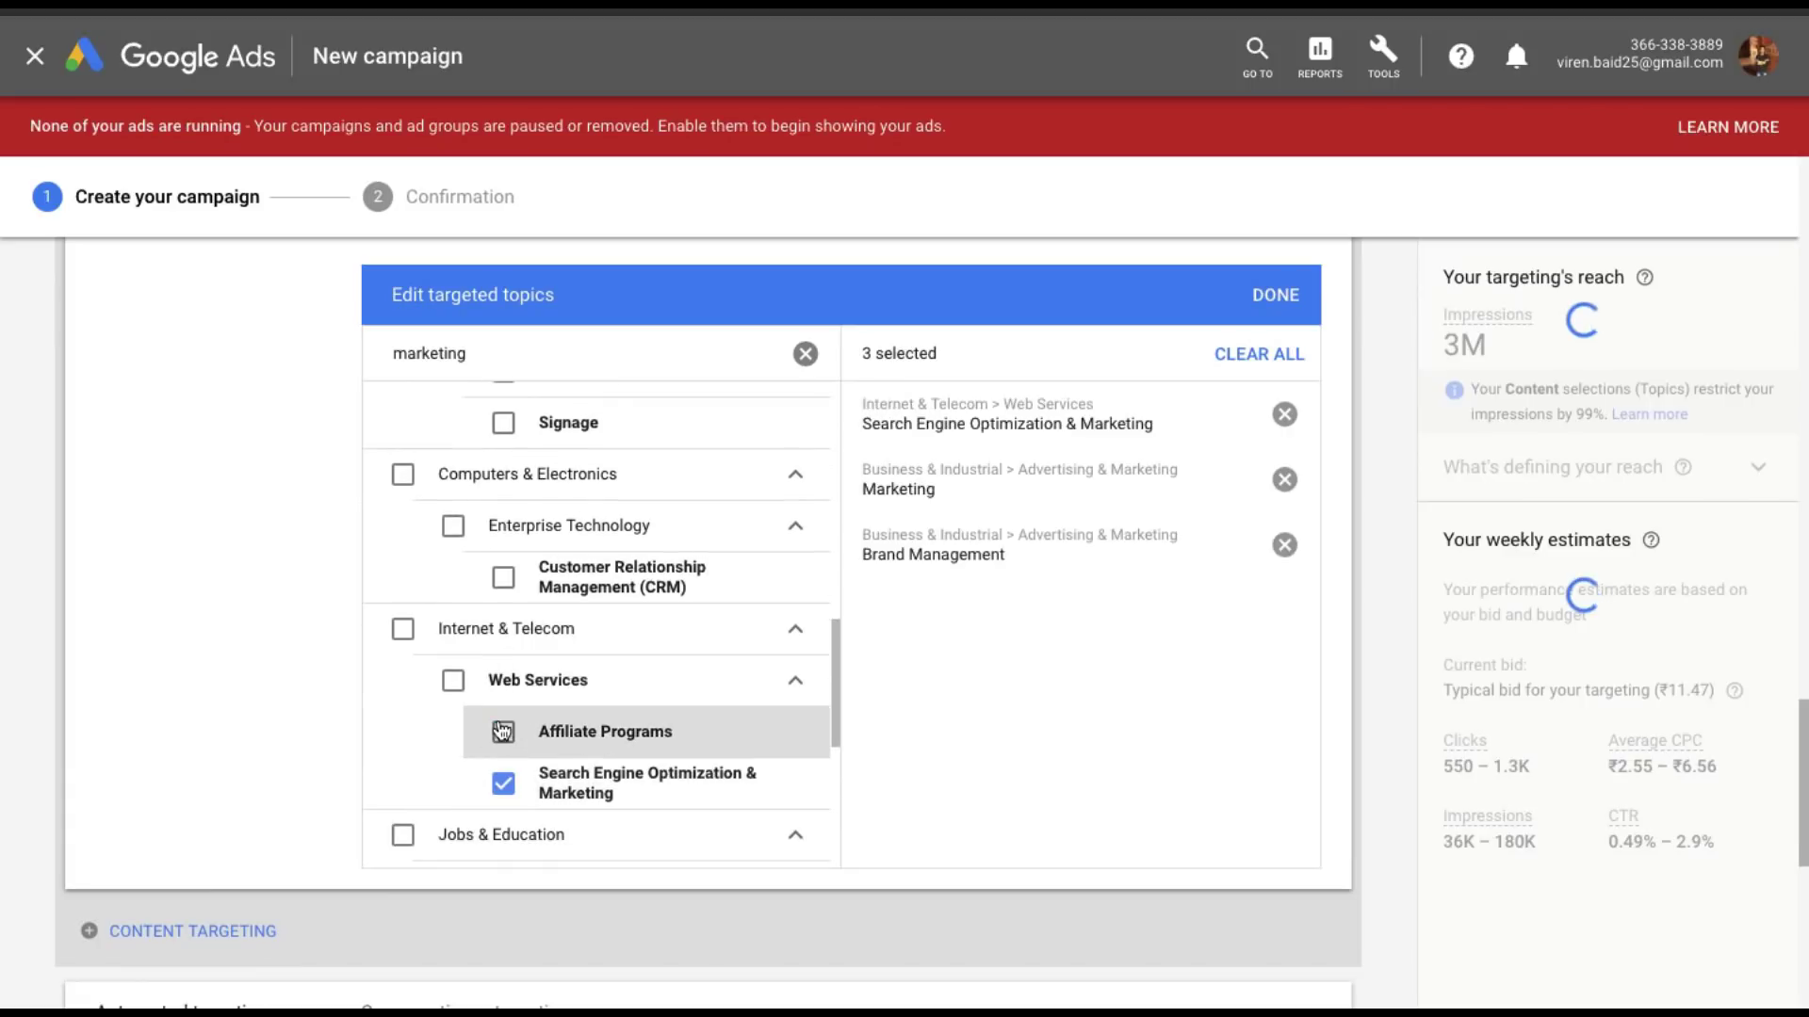
click(1276, 300)
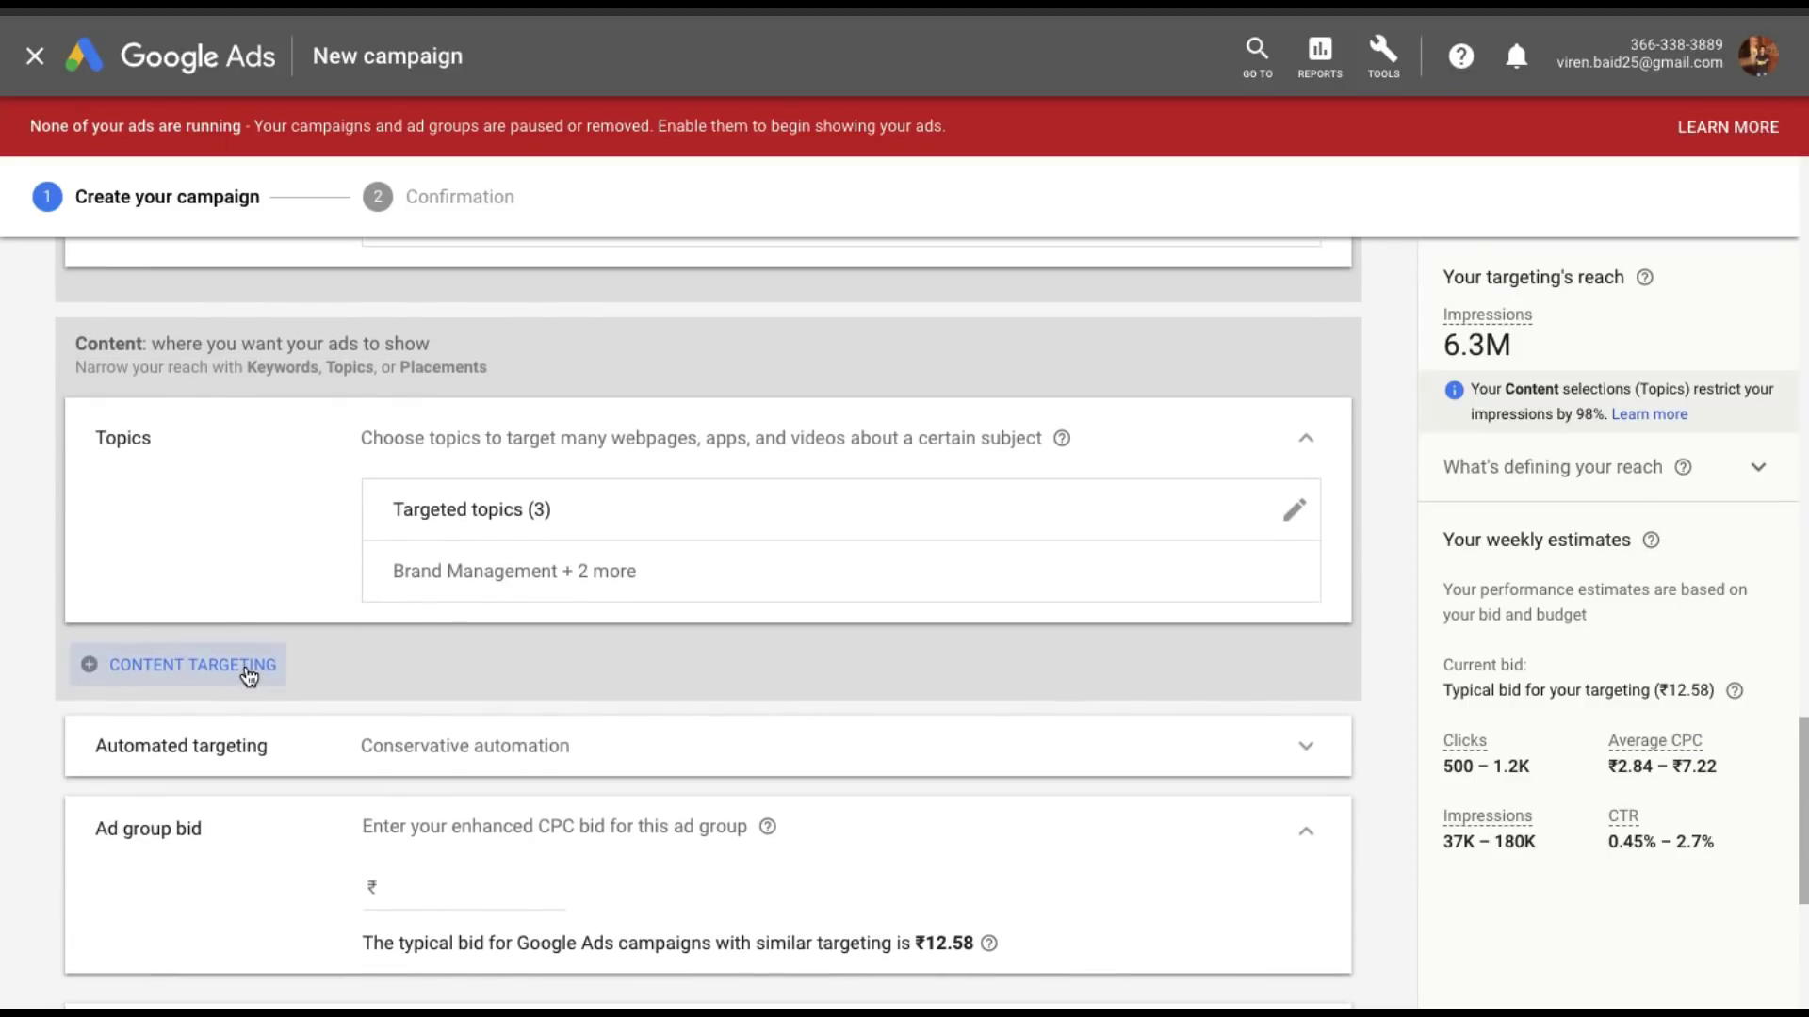
click(241, 665)
Add an empty Placements targeting section and keep automated targeting at Conservative automation.
click(208, 752)
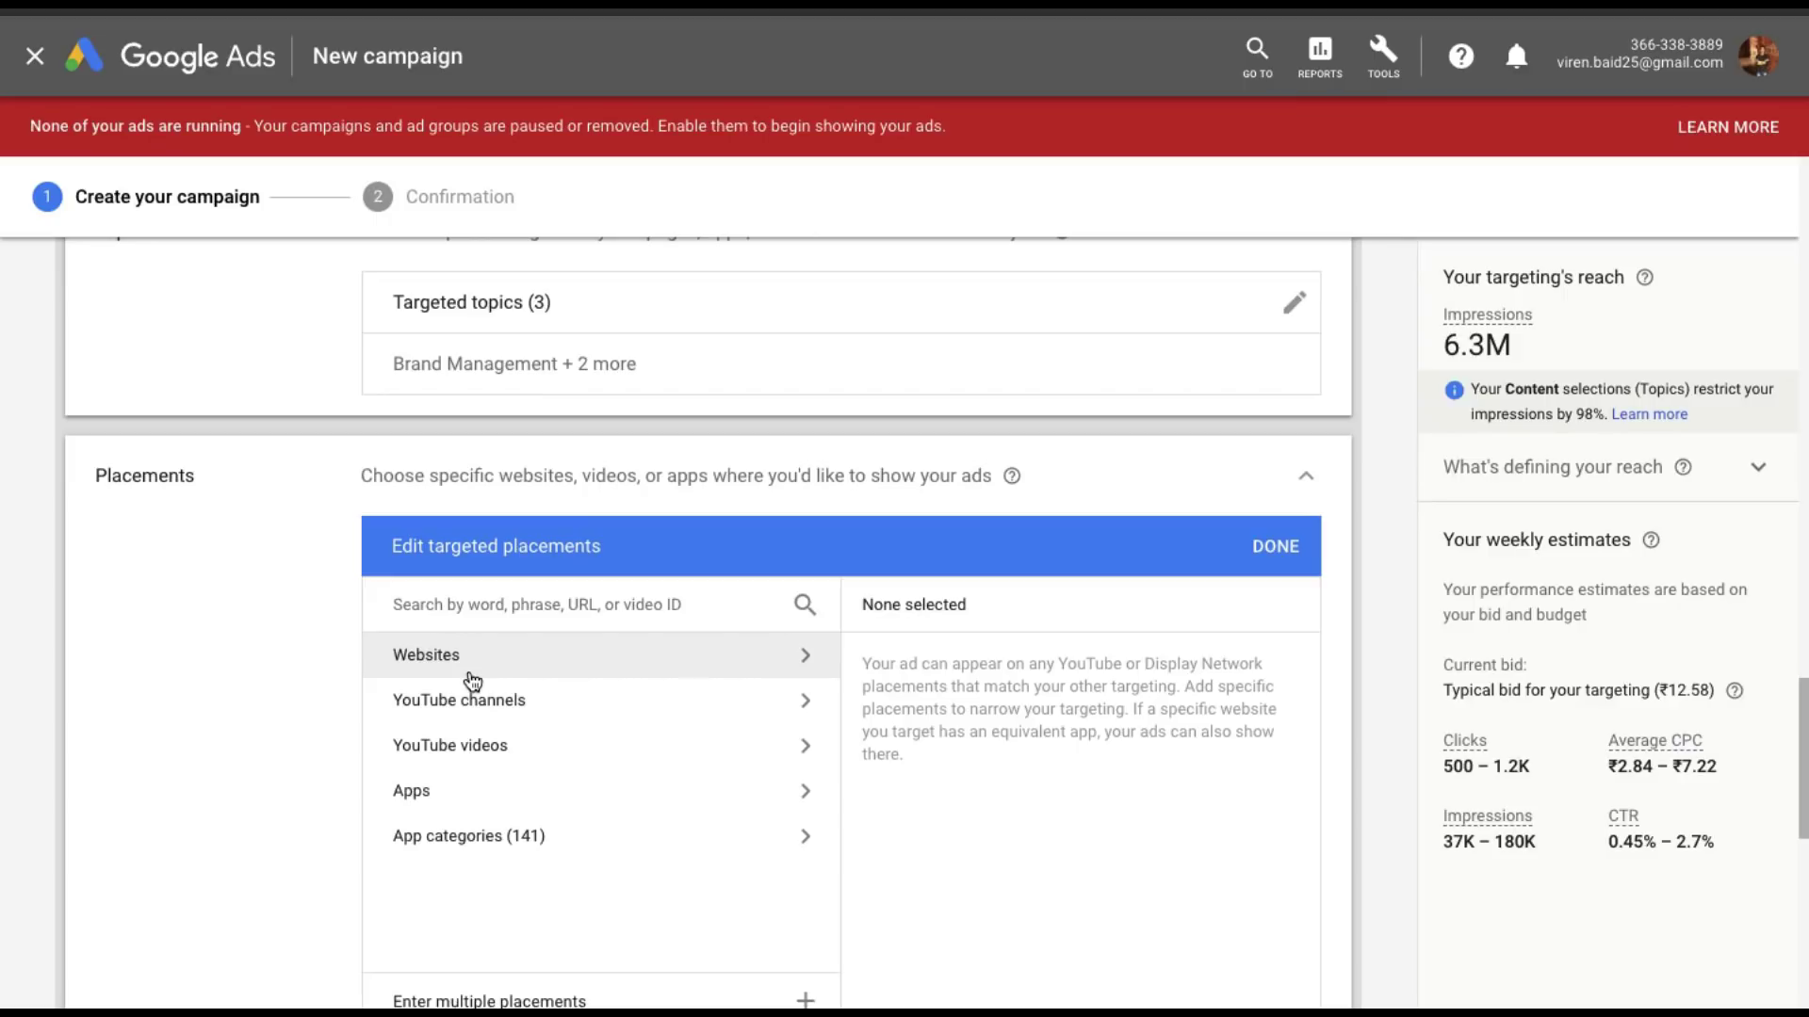
click(1265, 549)
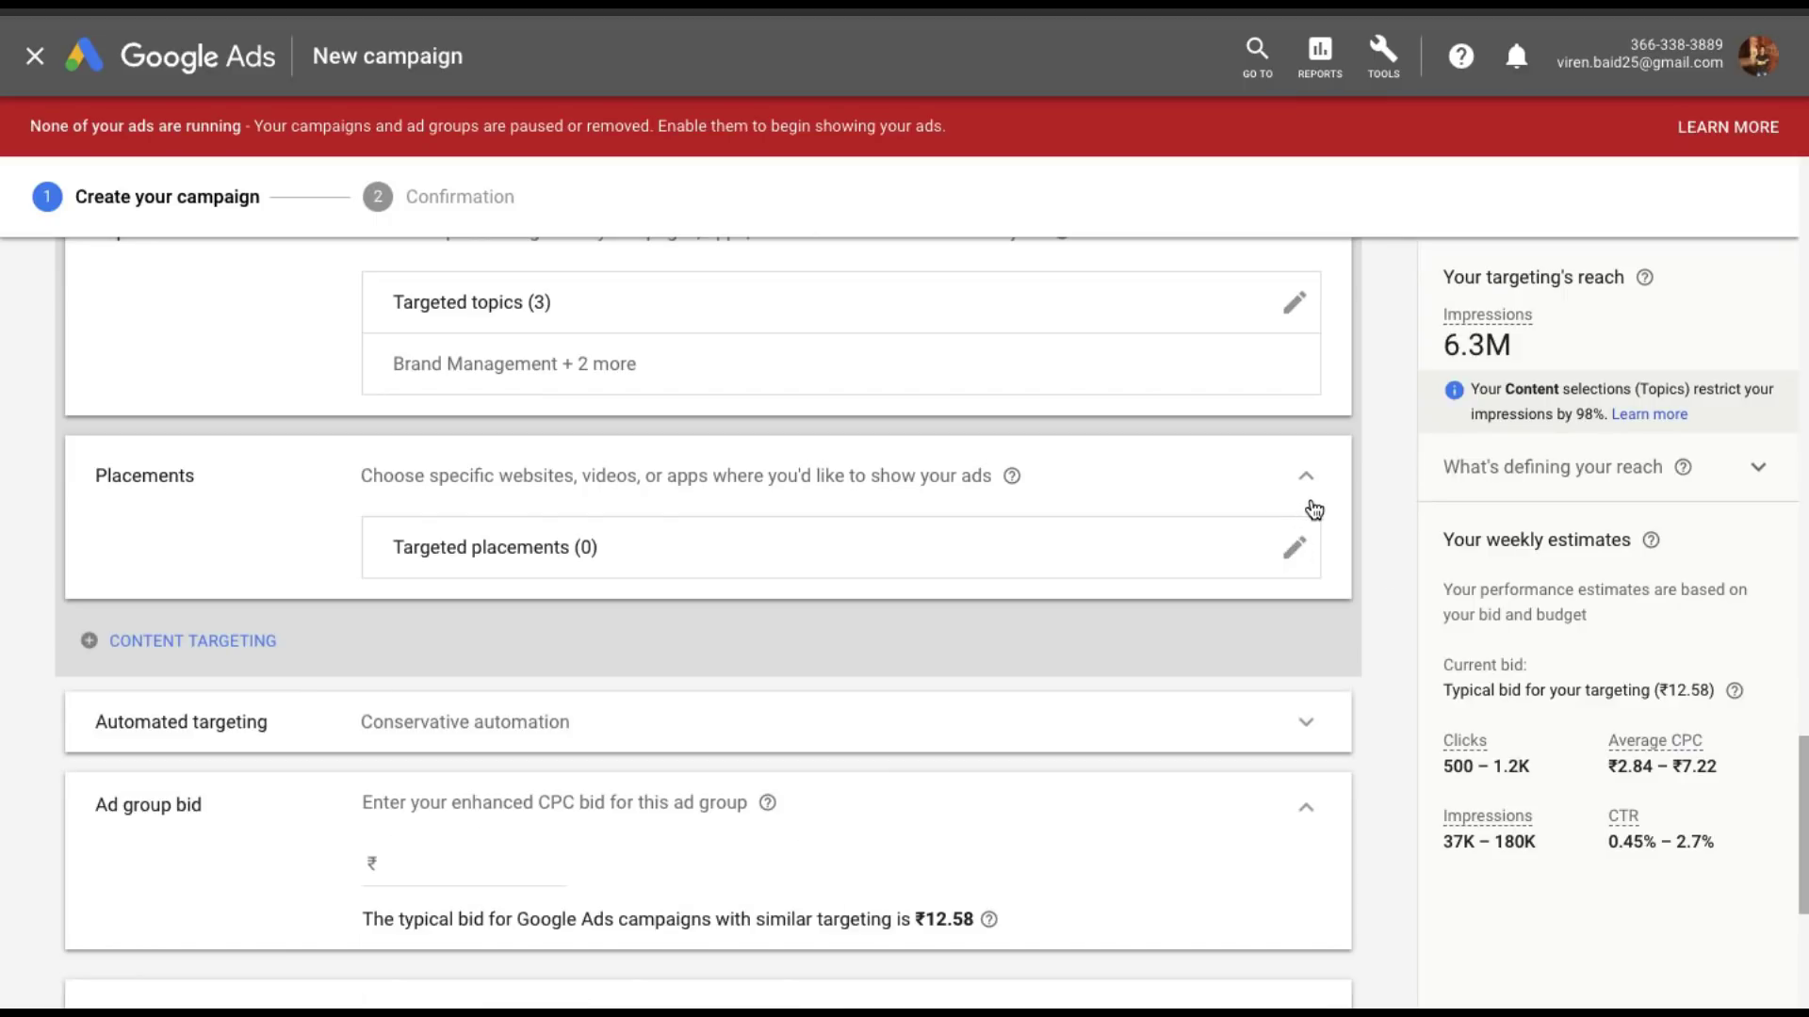
click(1305, 478)
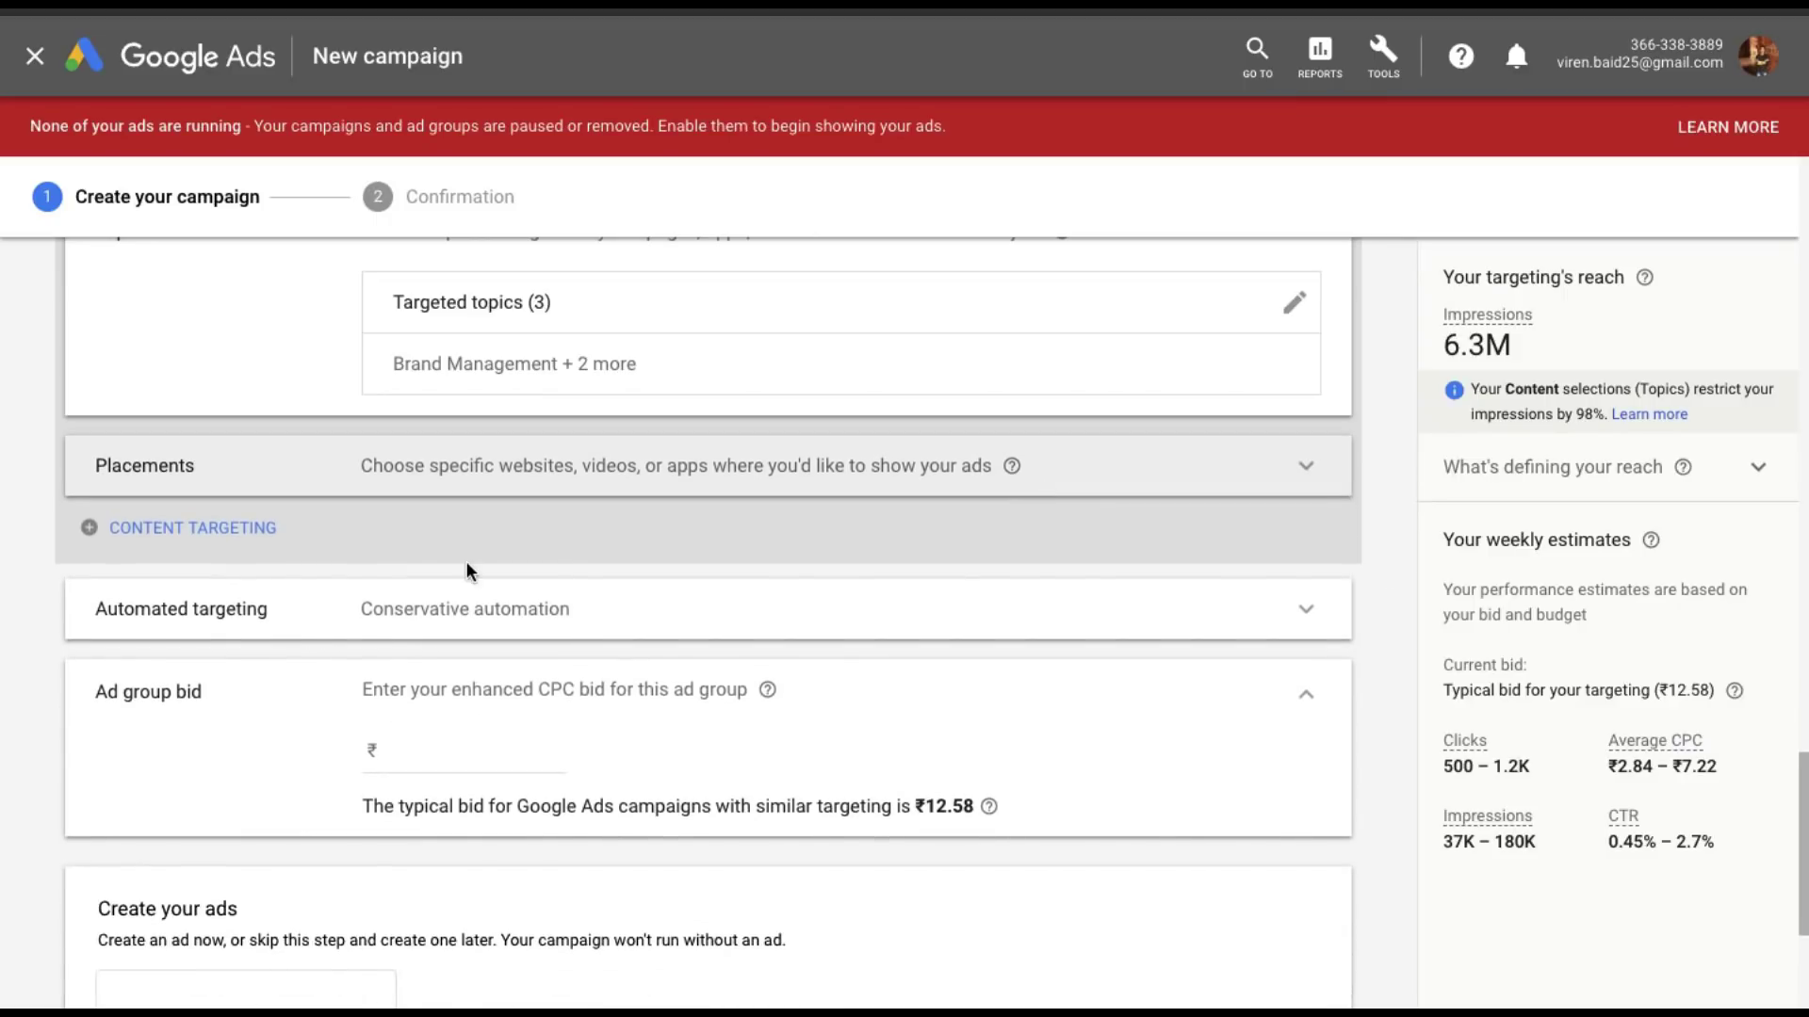
scroll(310, 594, down, 1)
click(409, 475)
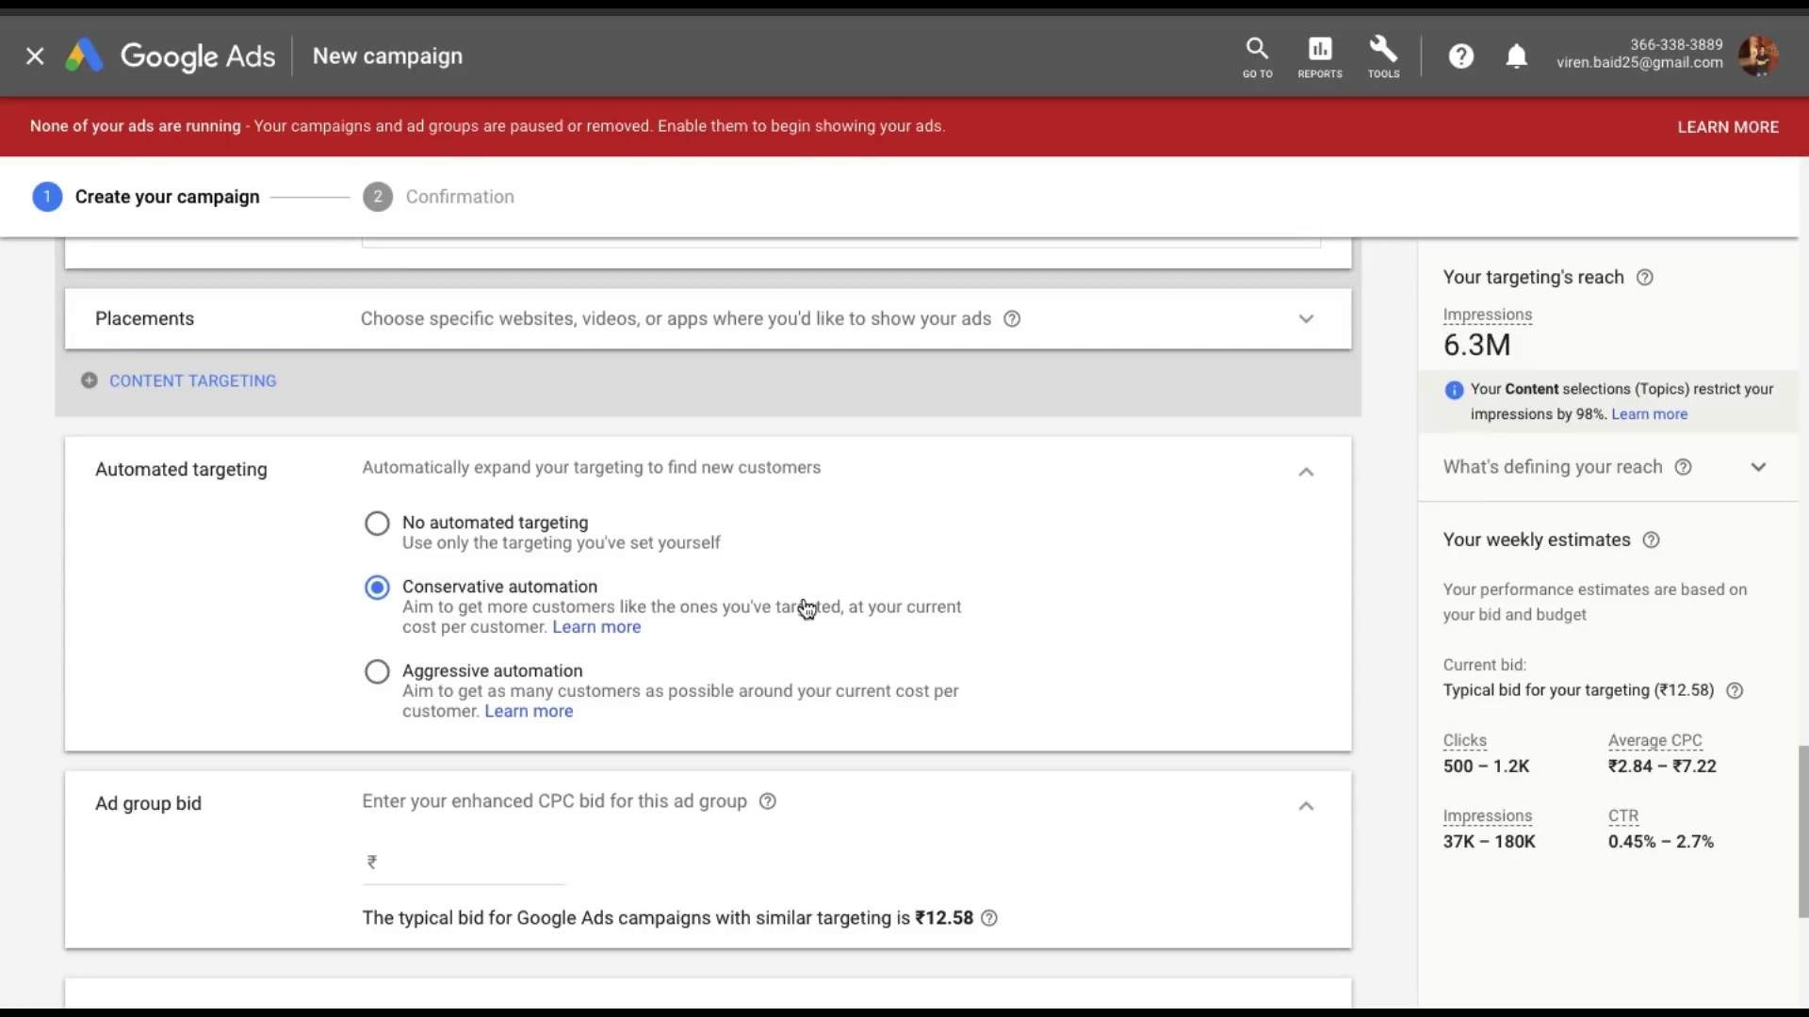
click(1308, 475)
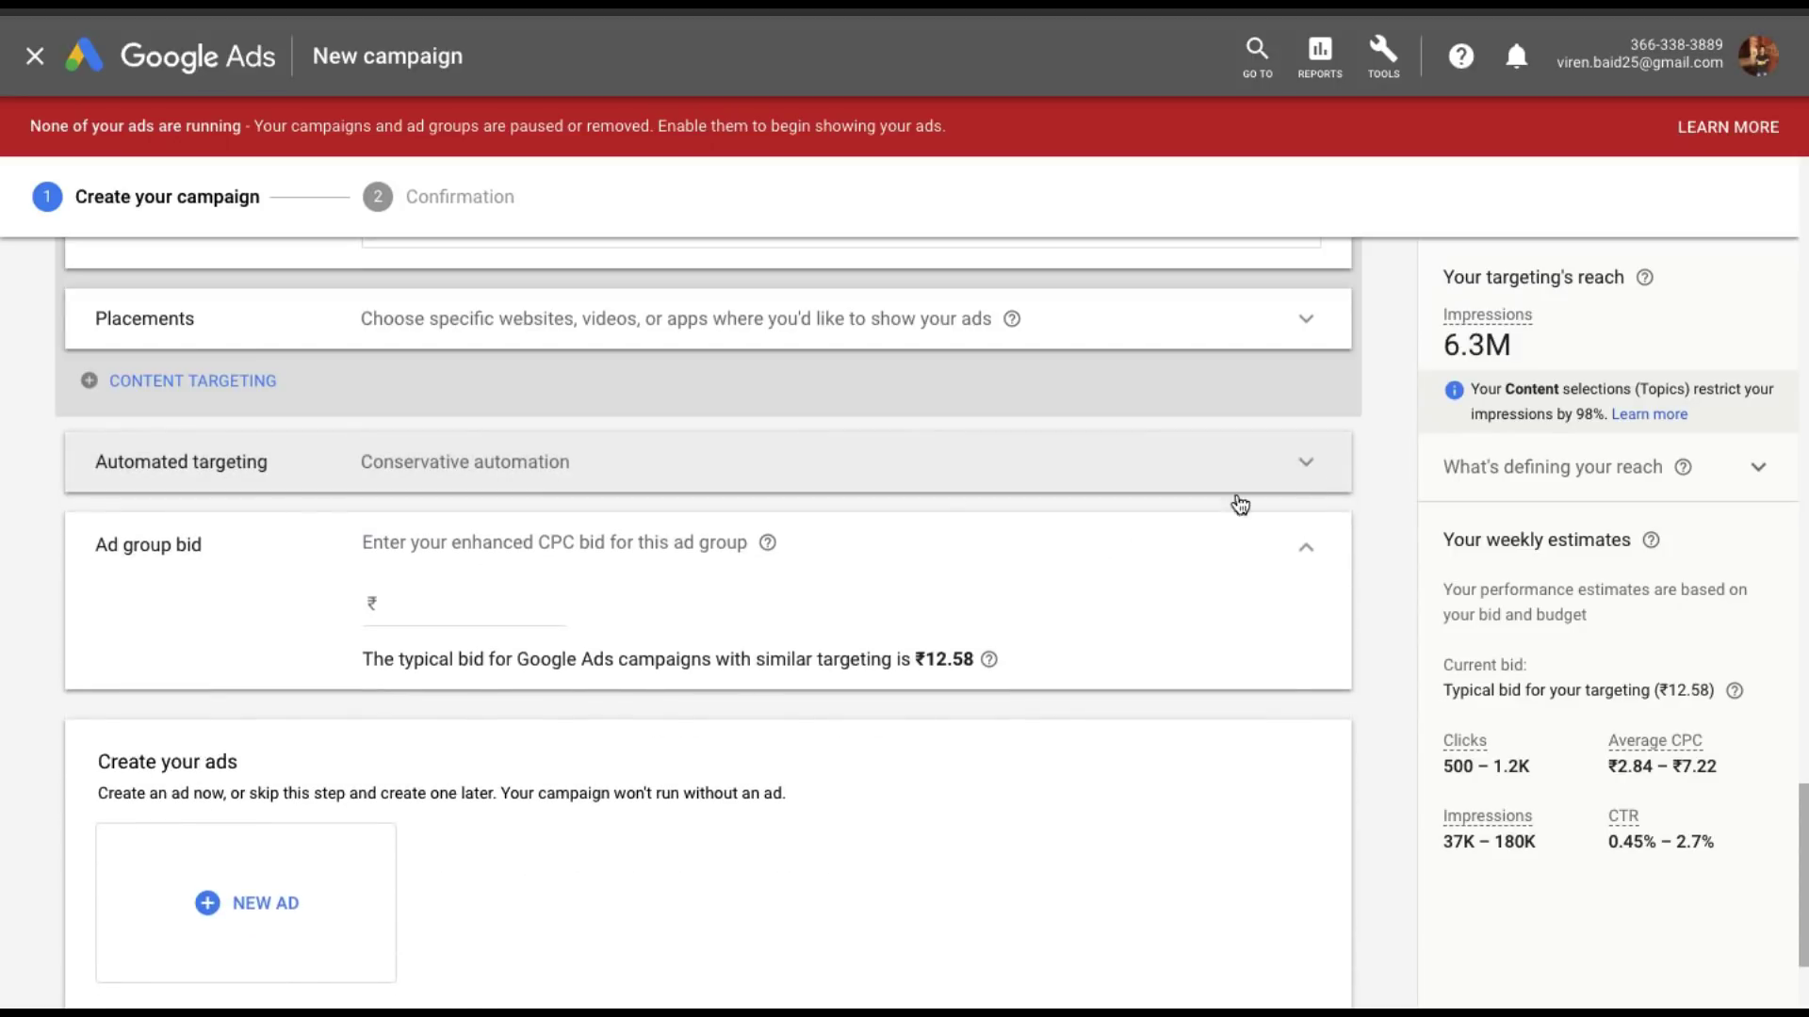
Enter a ₹2.00 ad group bid and bring up the NEW AD options menu.
click(453, 610)
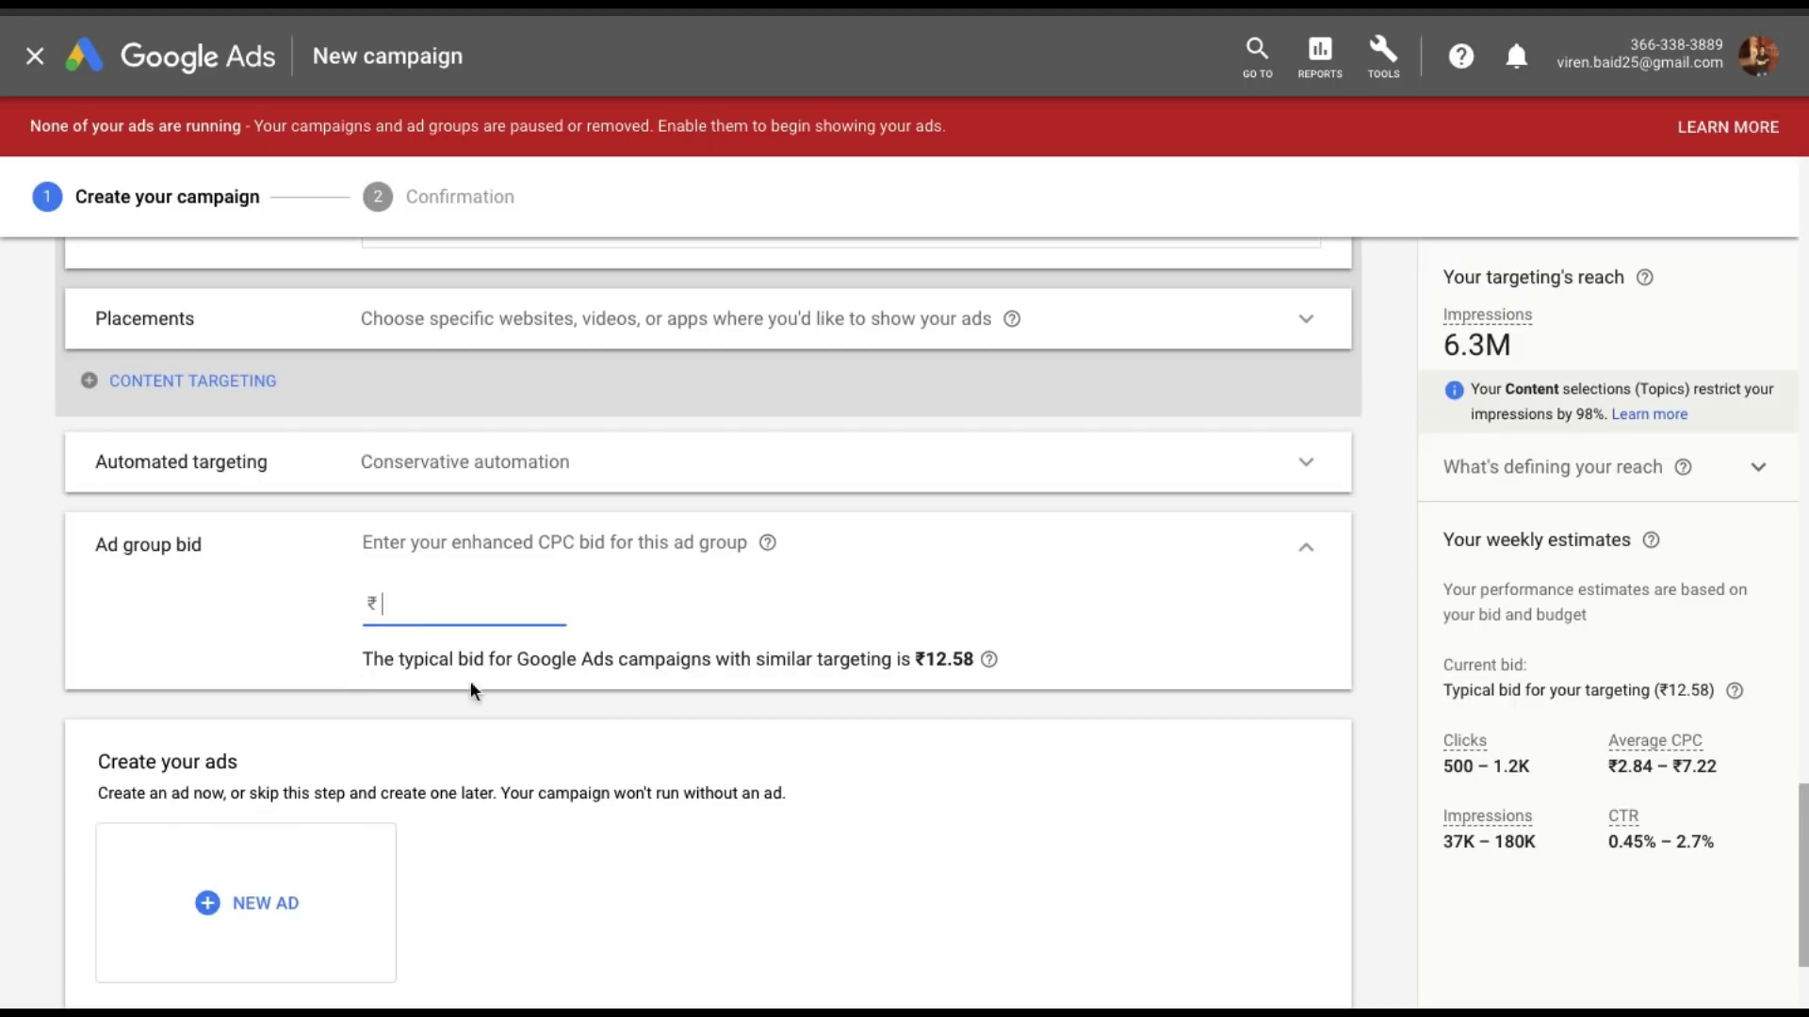
click(938, 667)
click(403, 604)
text(2)
key(Tab)
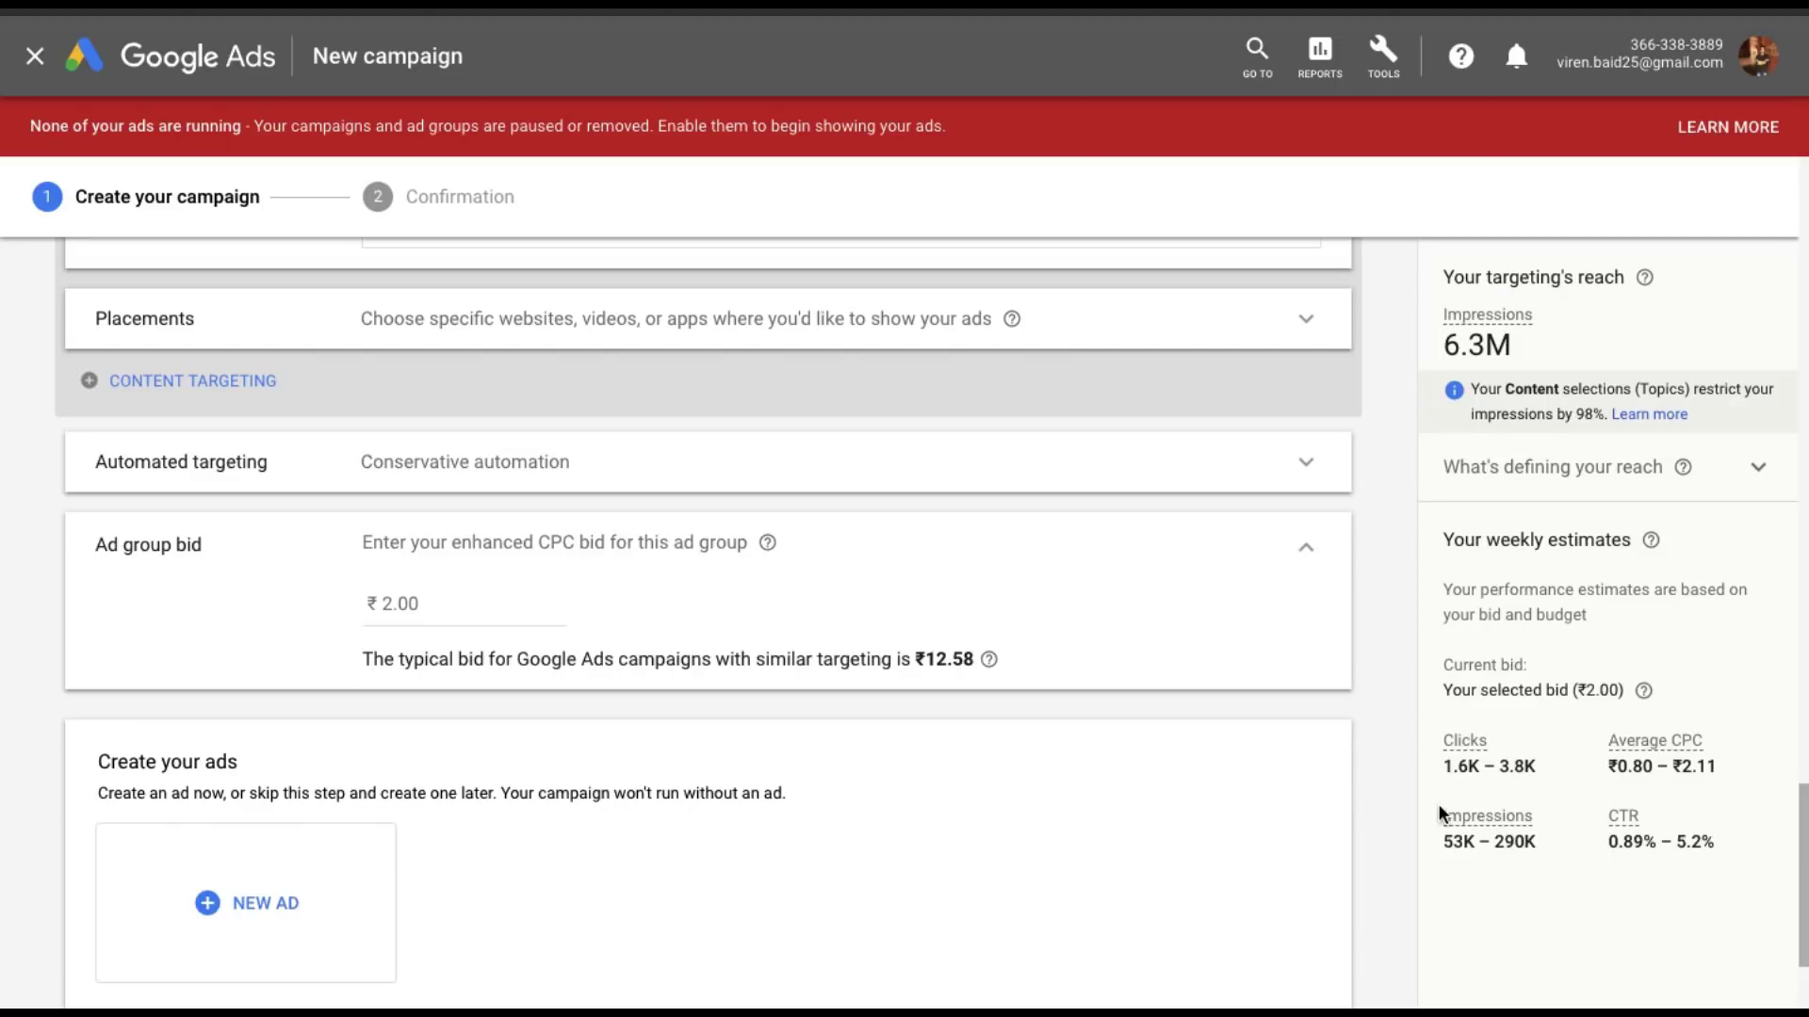
scroll(1188, 650, down, 1)
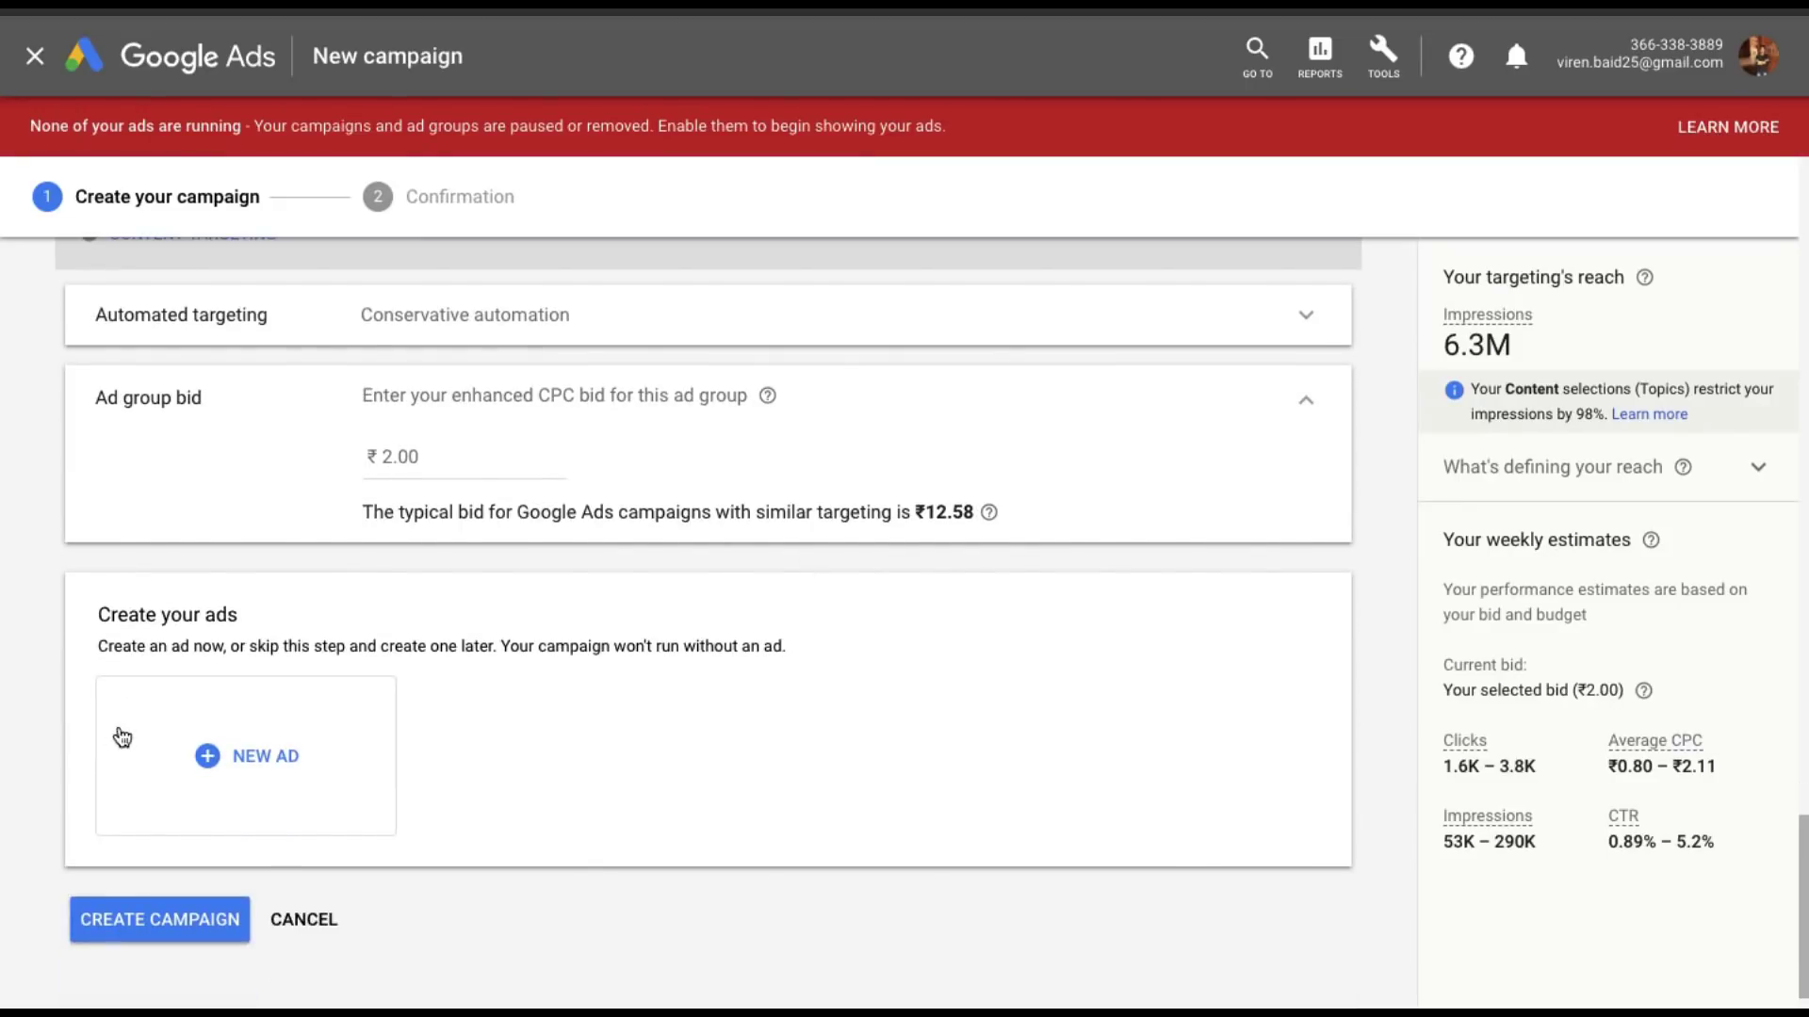
click(186, 748)
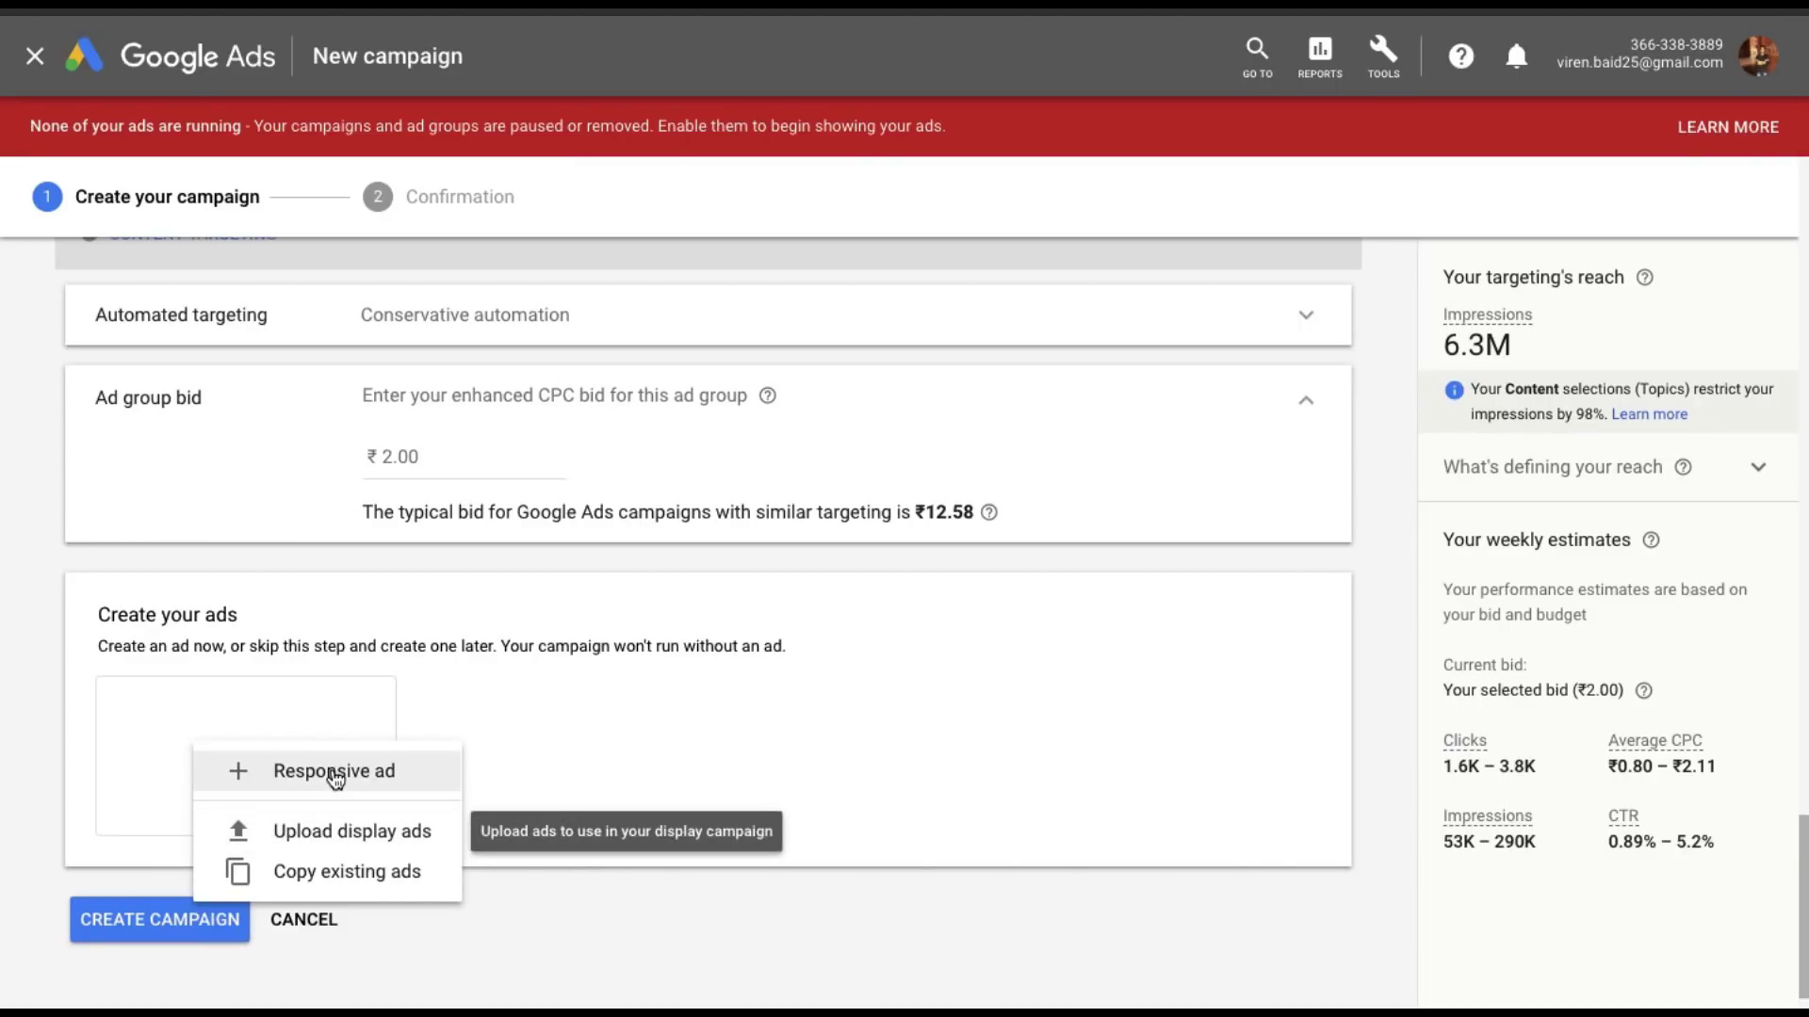
Start a responsive ad and bring up its image and logo picker.
click(336, 771)
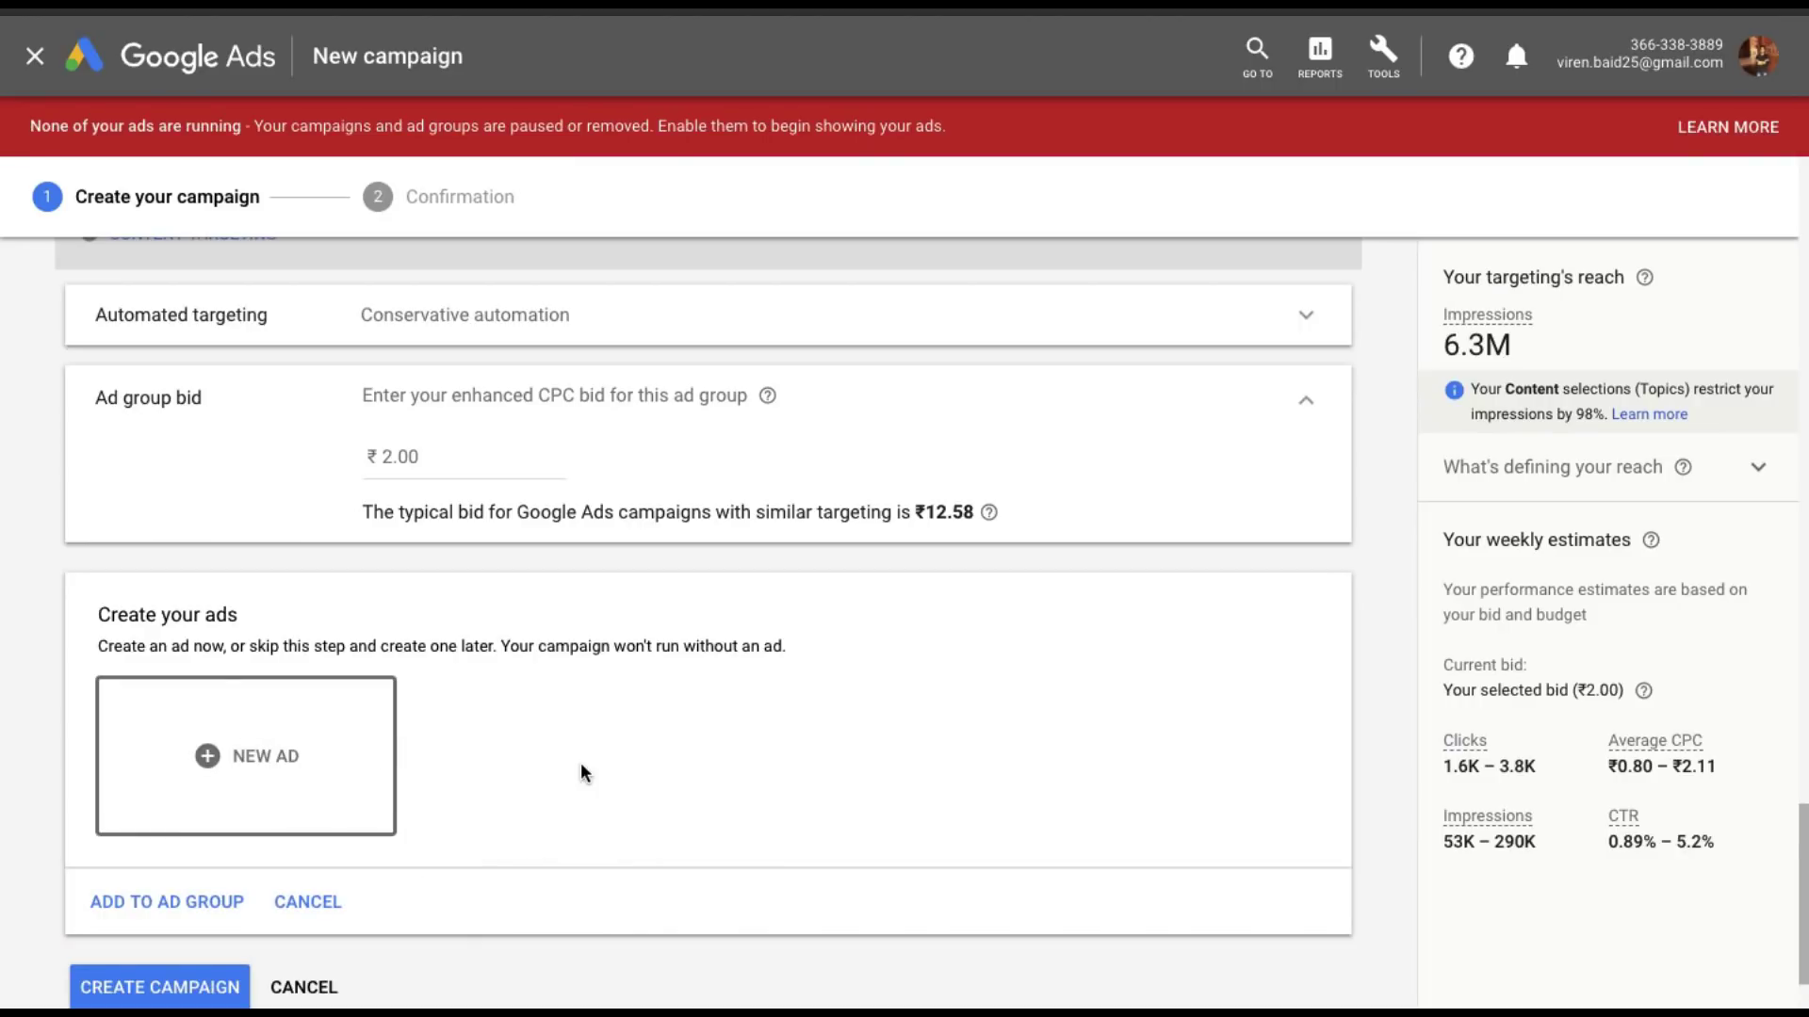
scroll(565, 771, down, 2)
scroll(462, 772, down, 1)
scroll(461, 771, down, 1)
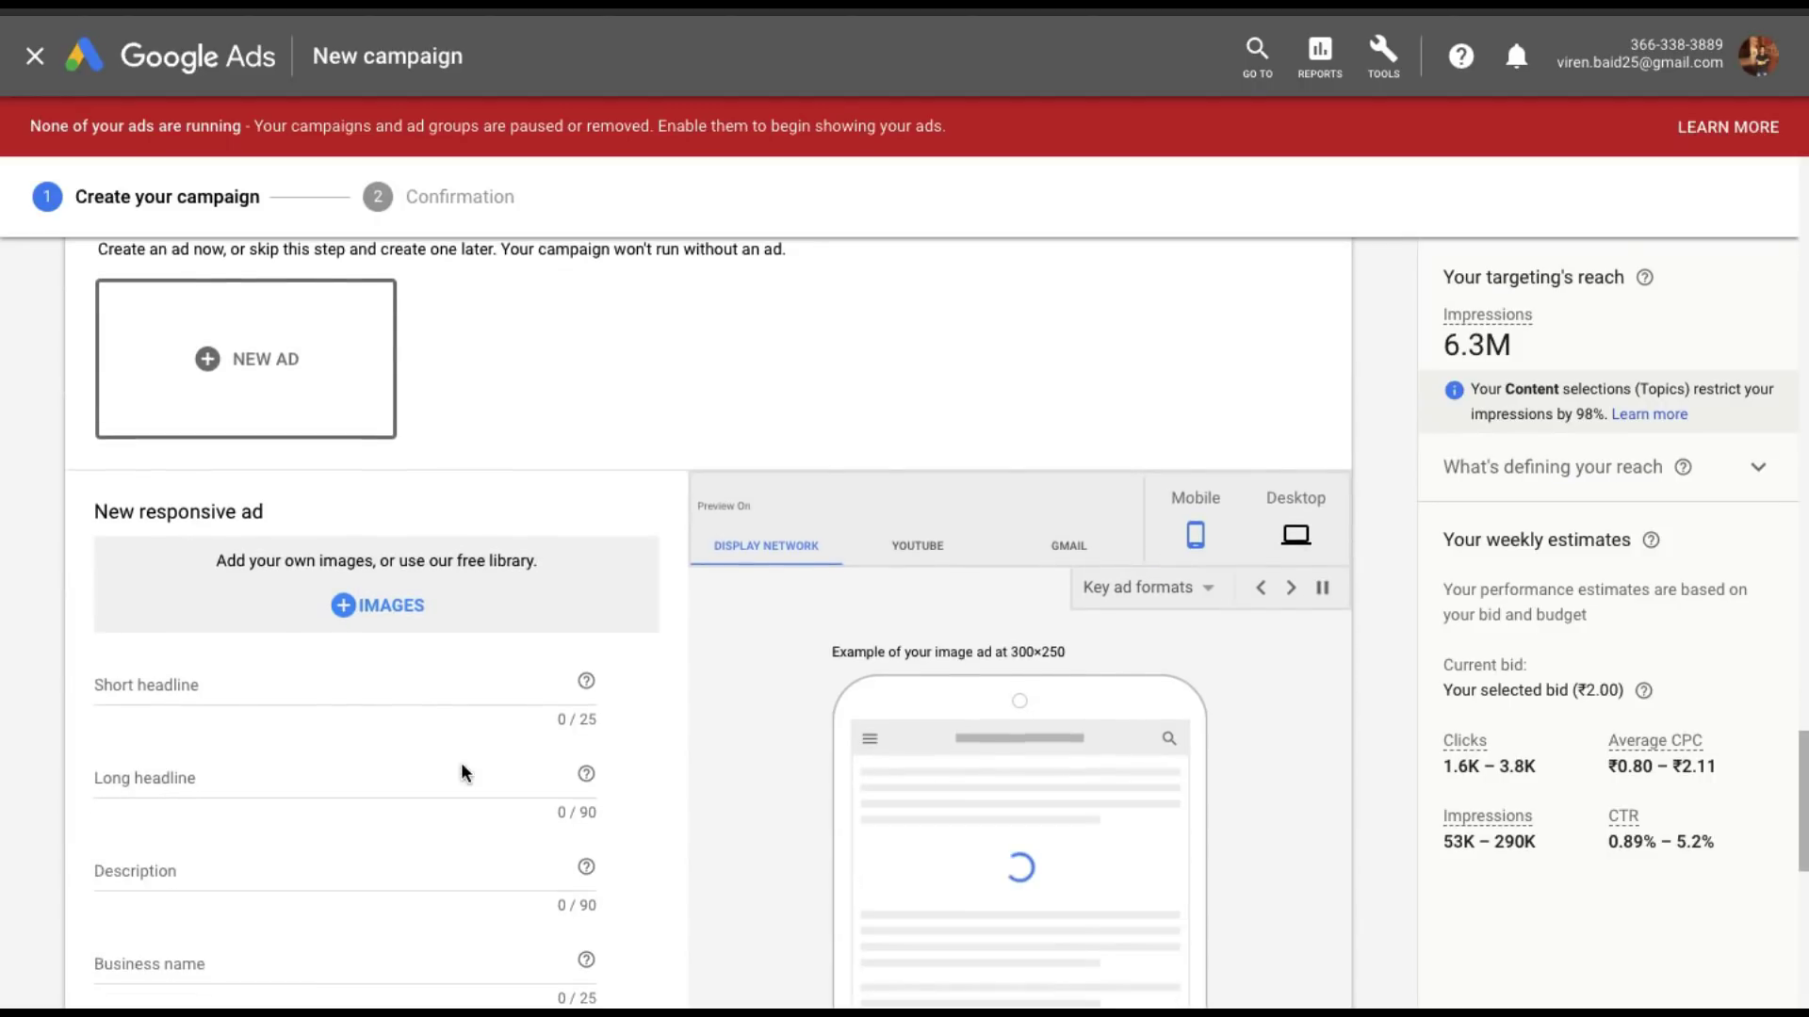
scroll(461, 771, down, 1)
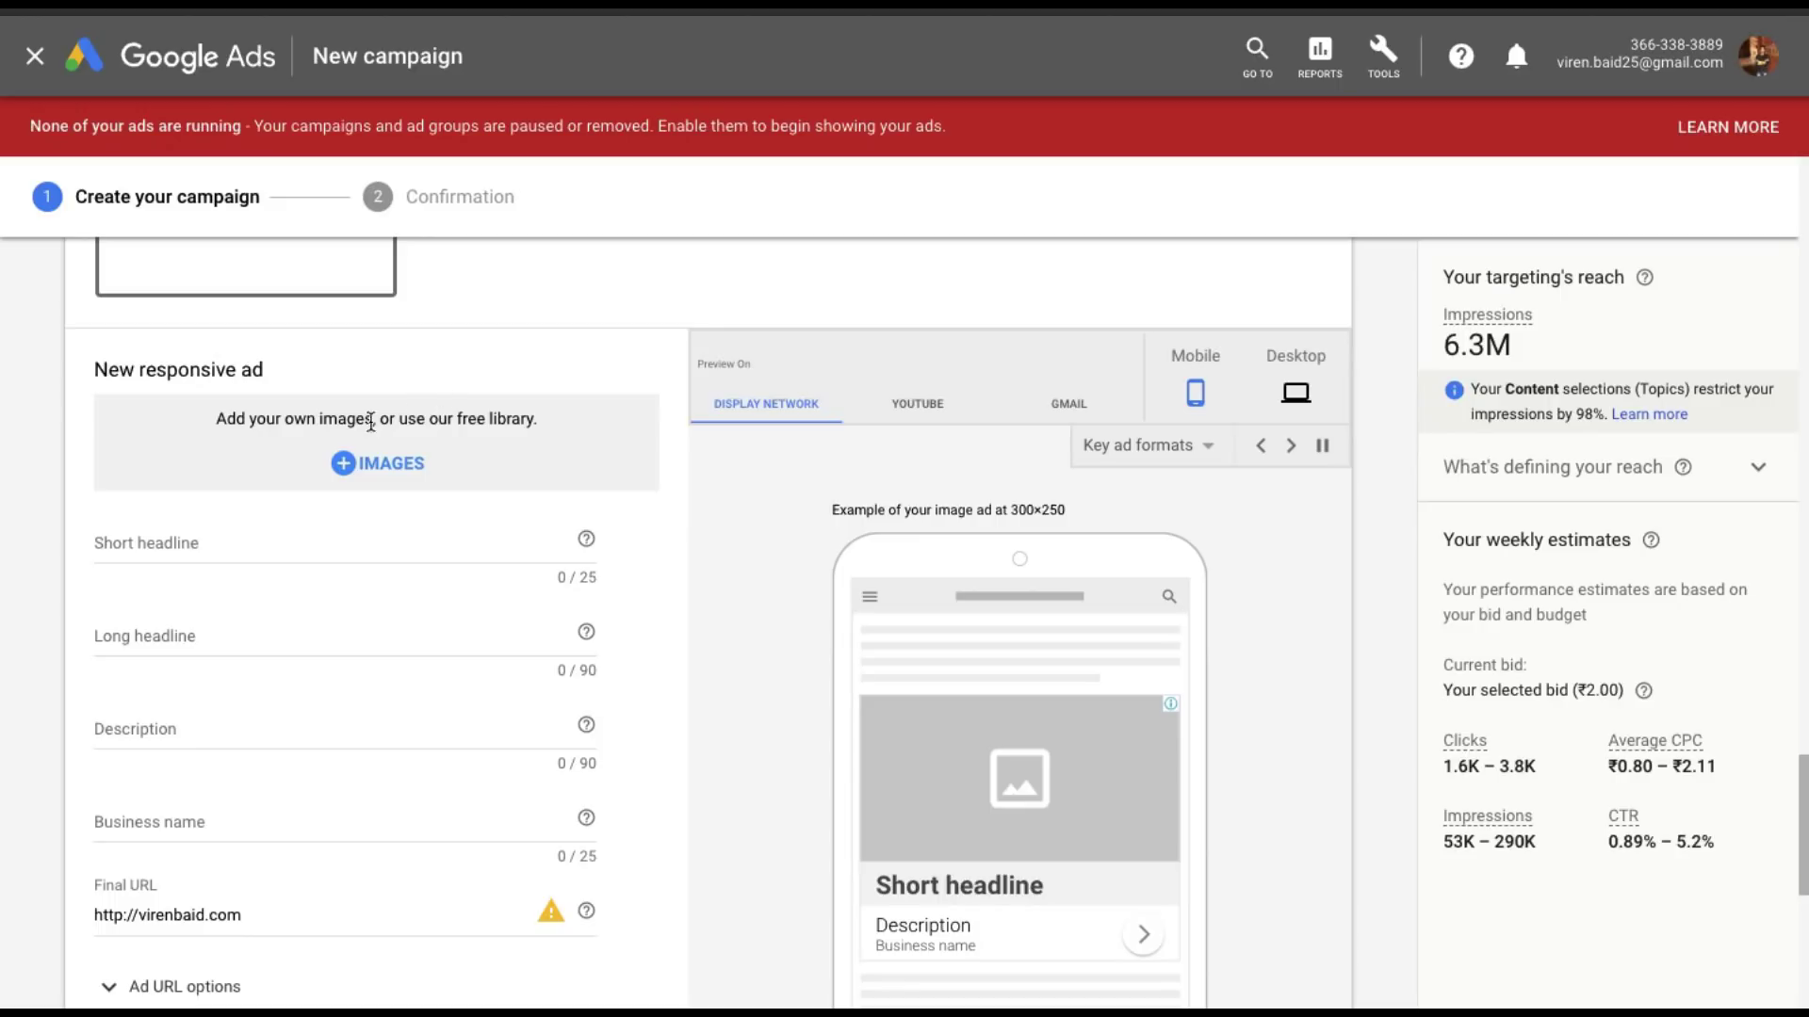
click(367, 480)
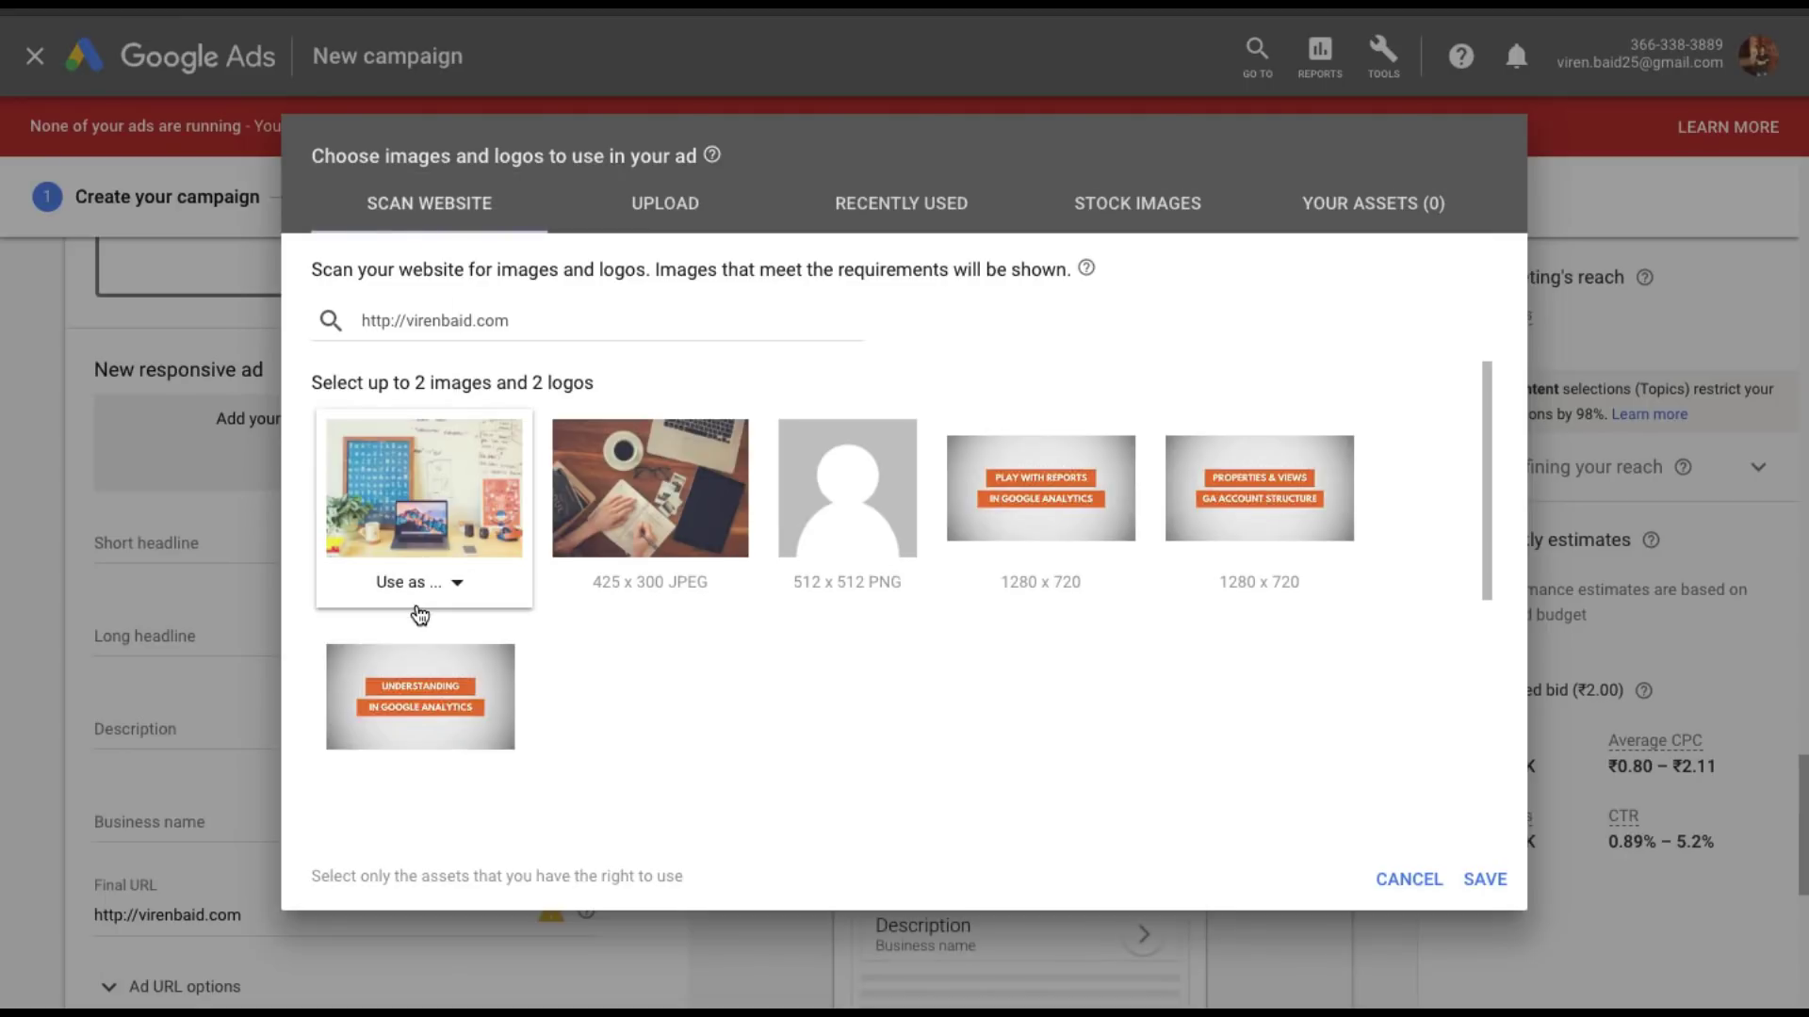
mouse_move(423, 488)
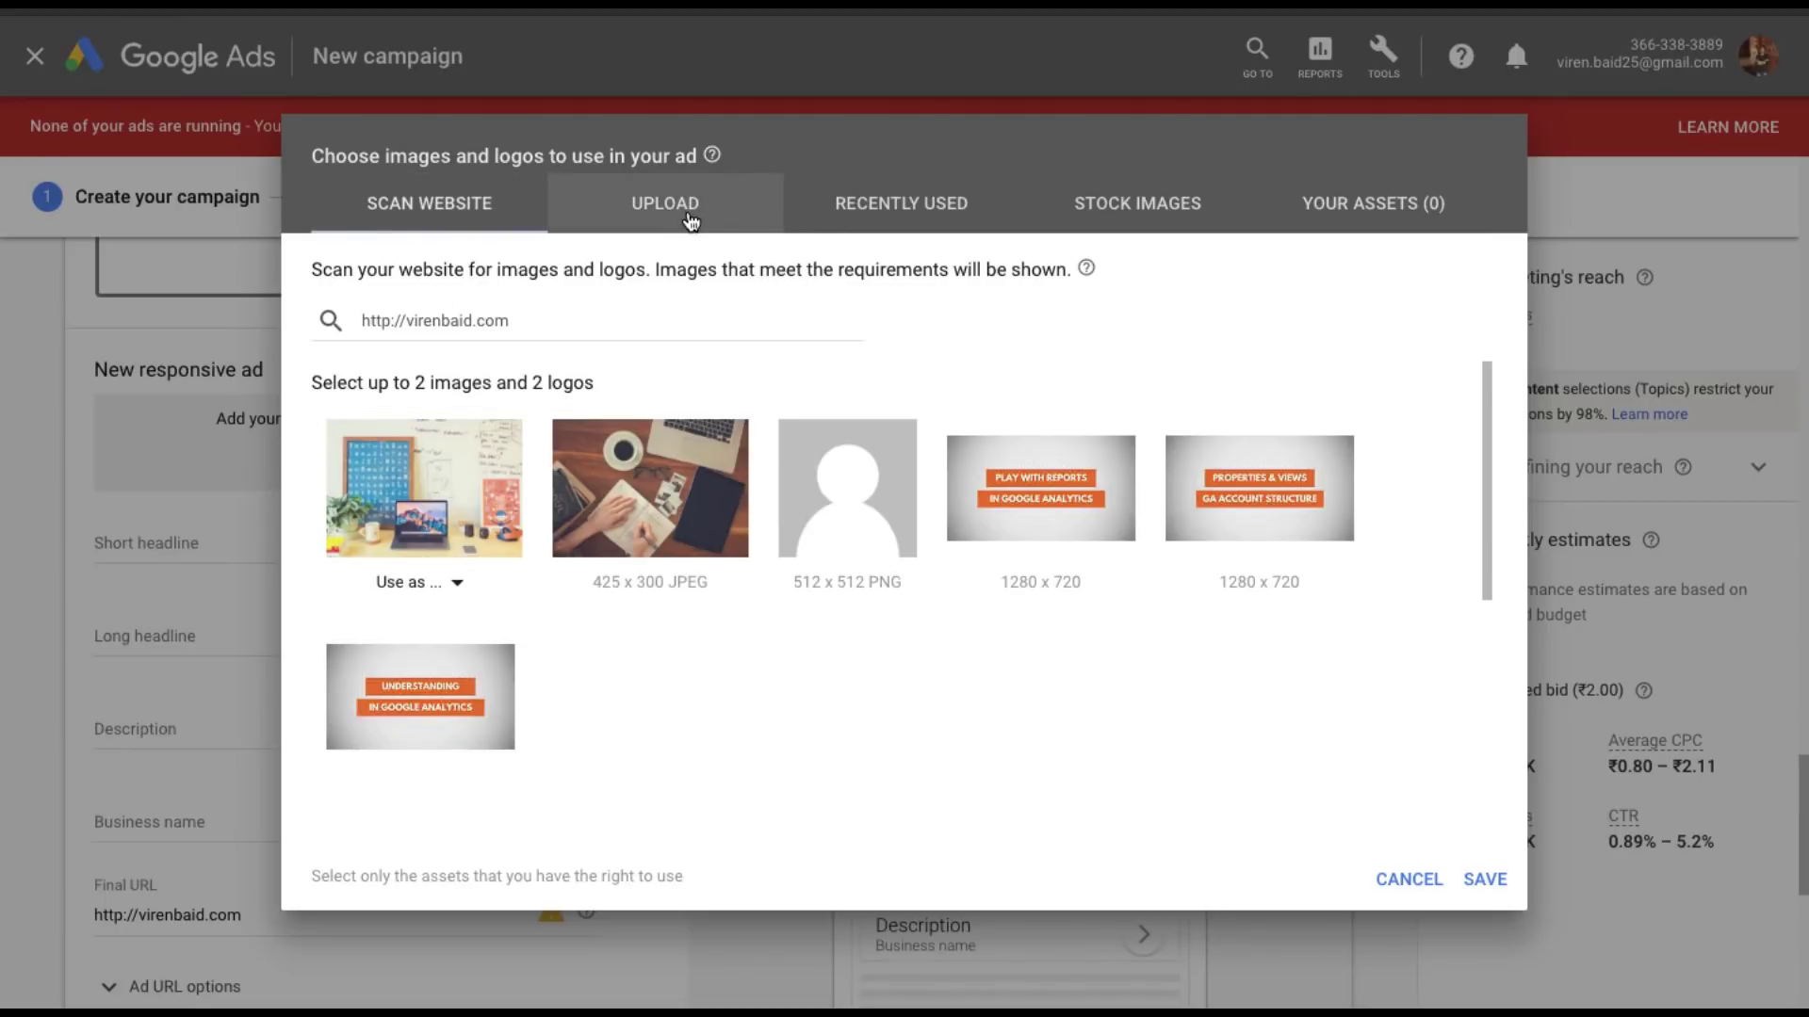
Use the whiteboard photo from recent images as a landscape ad image.
click(868, 213)
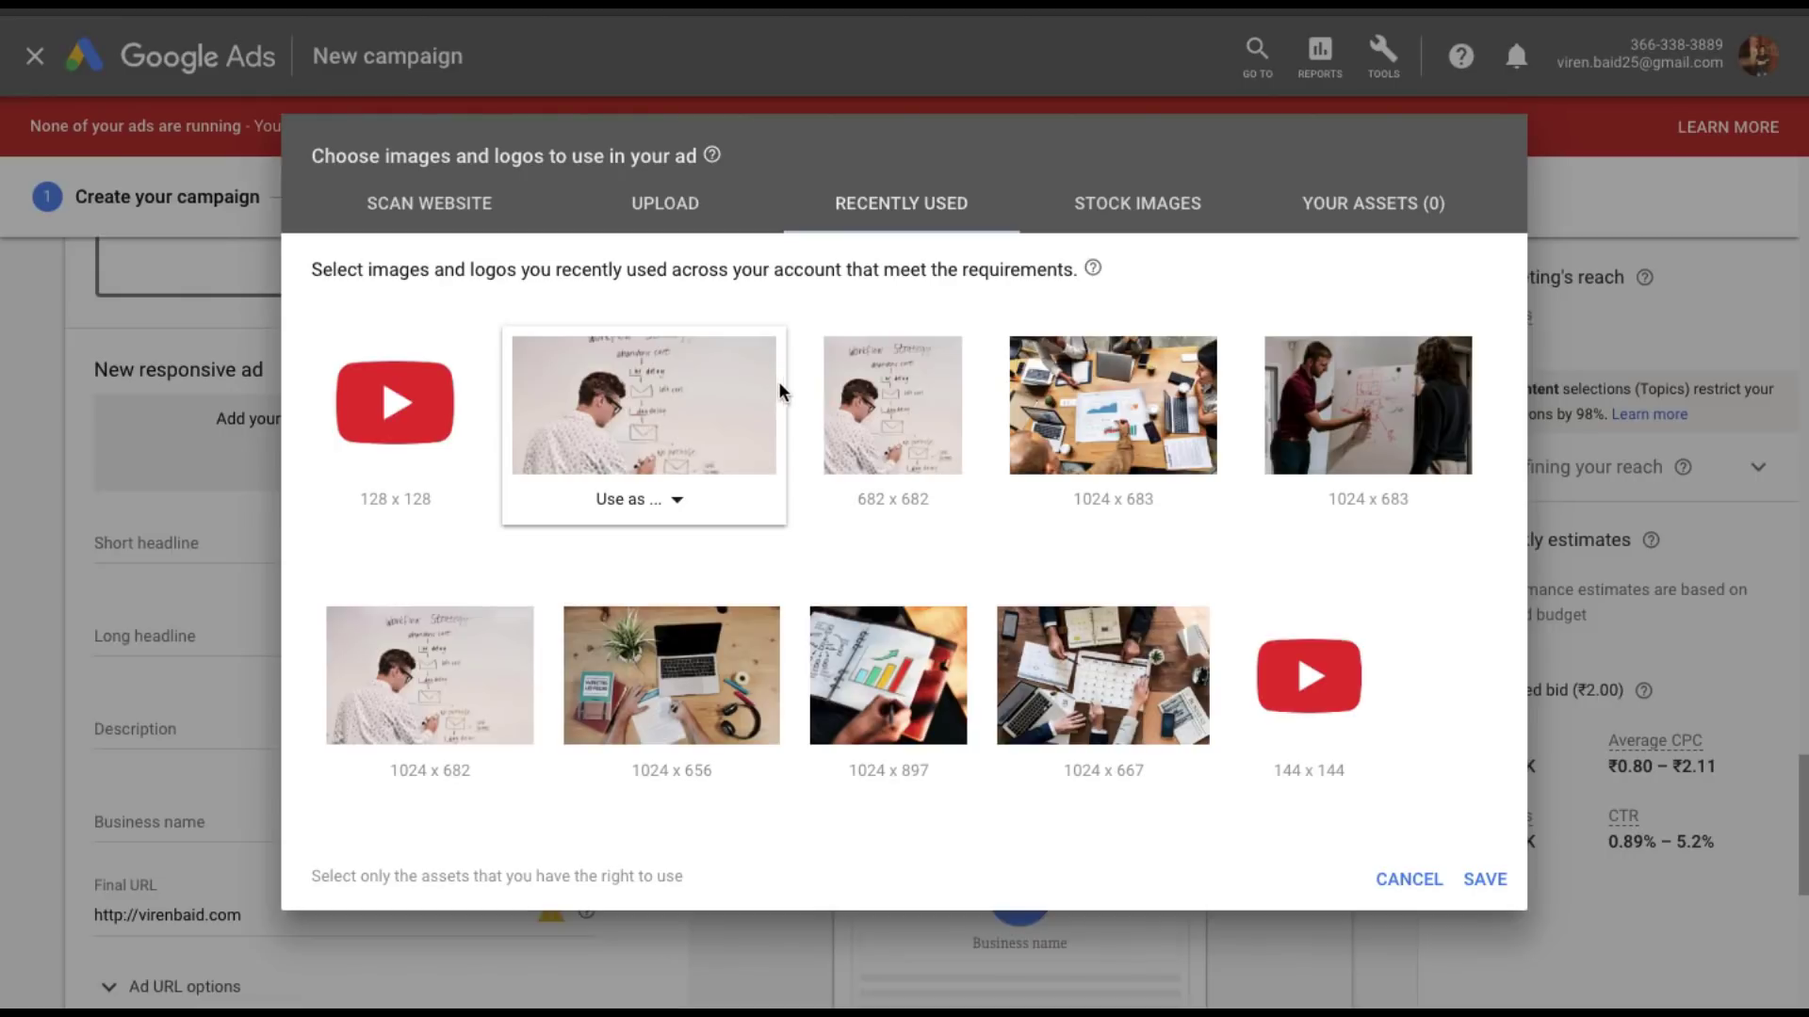
mouse_move(643, 410)
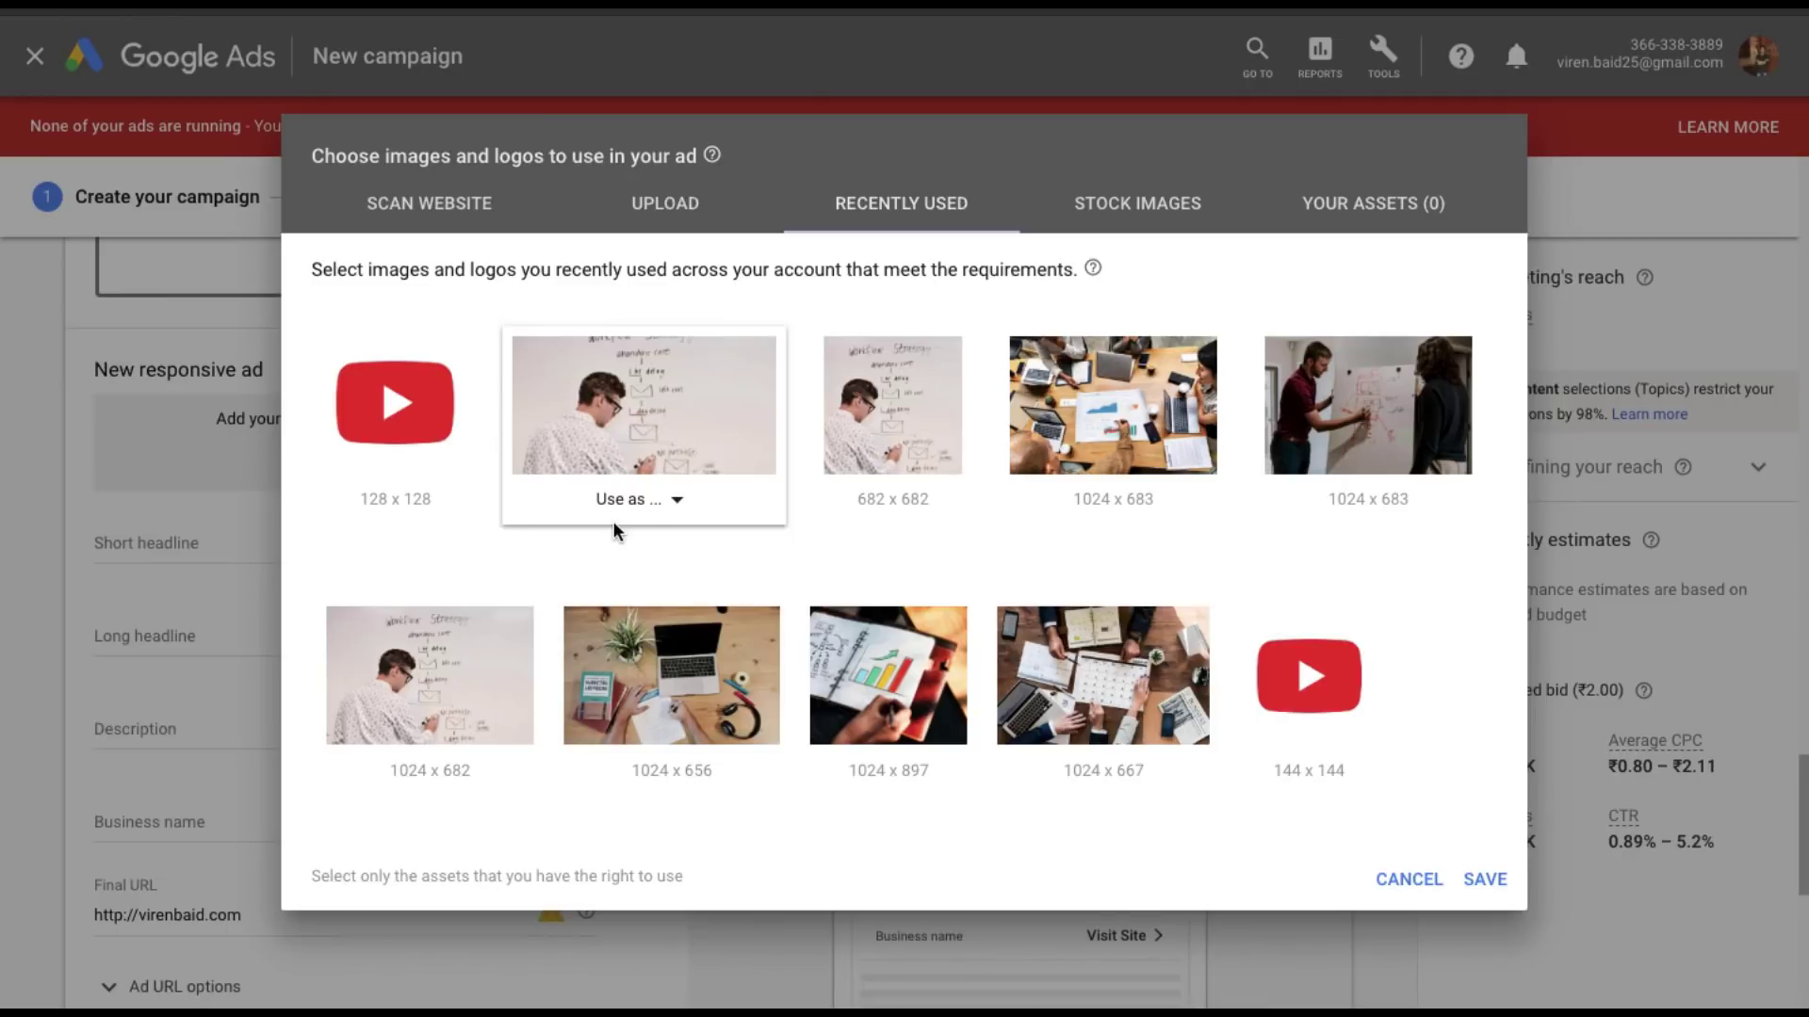
click(654, 502)
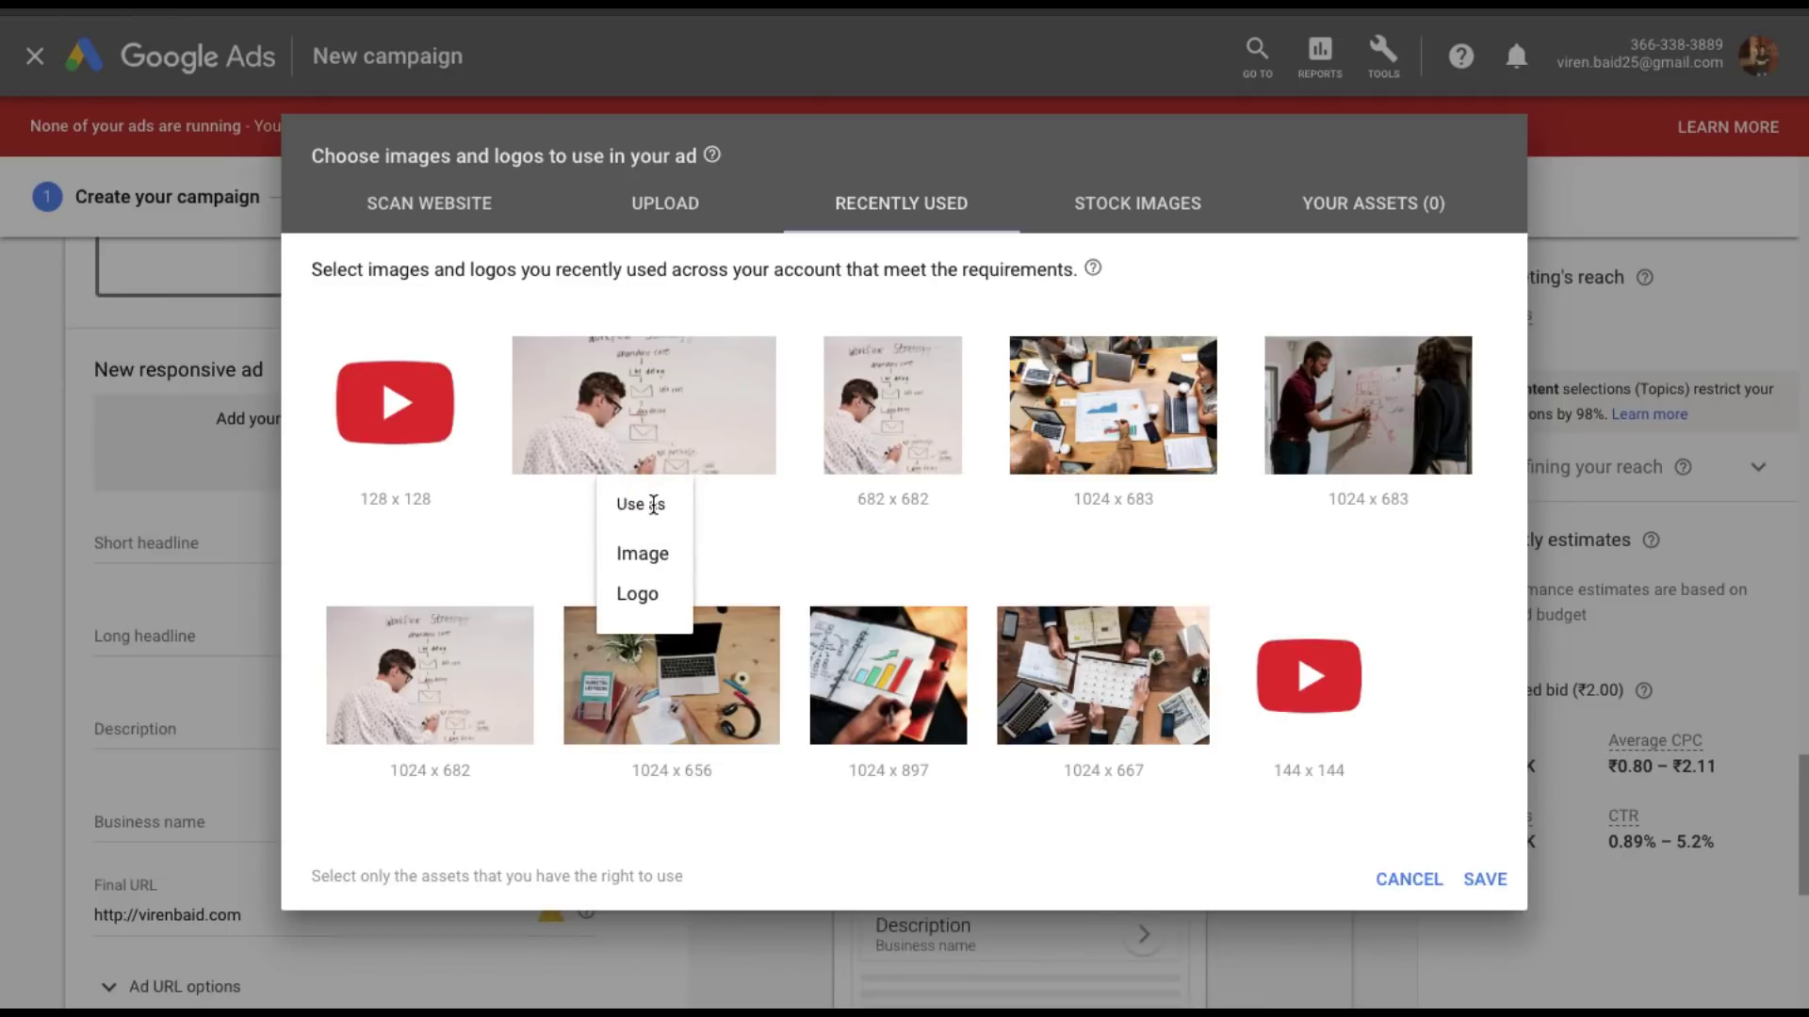
click(639, 561)
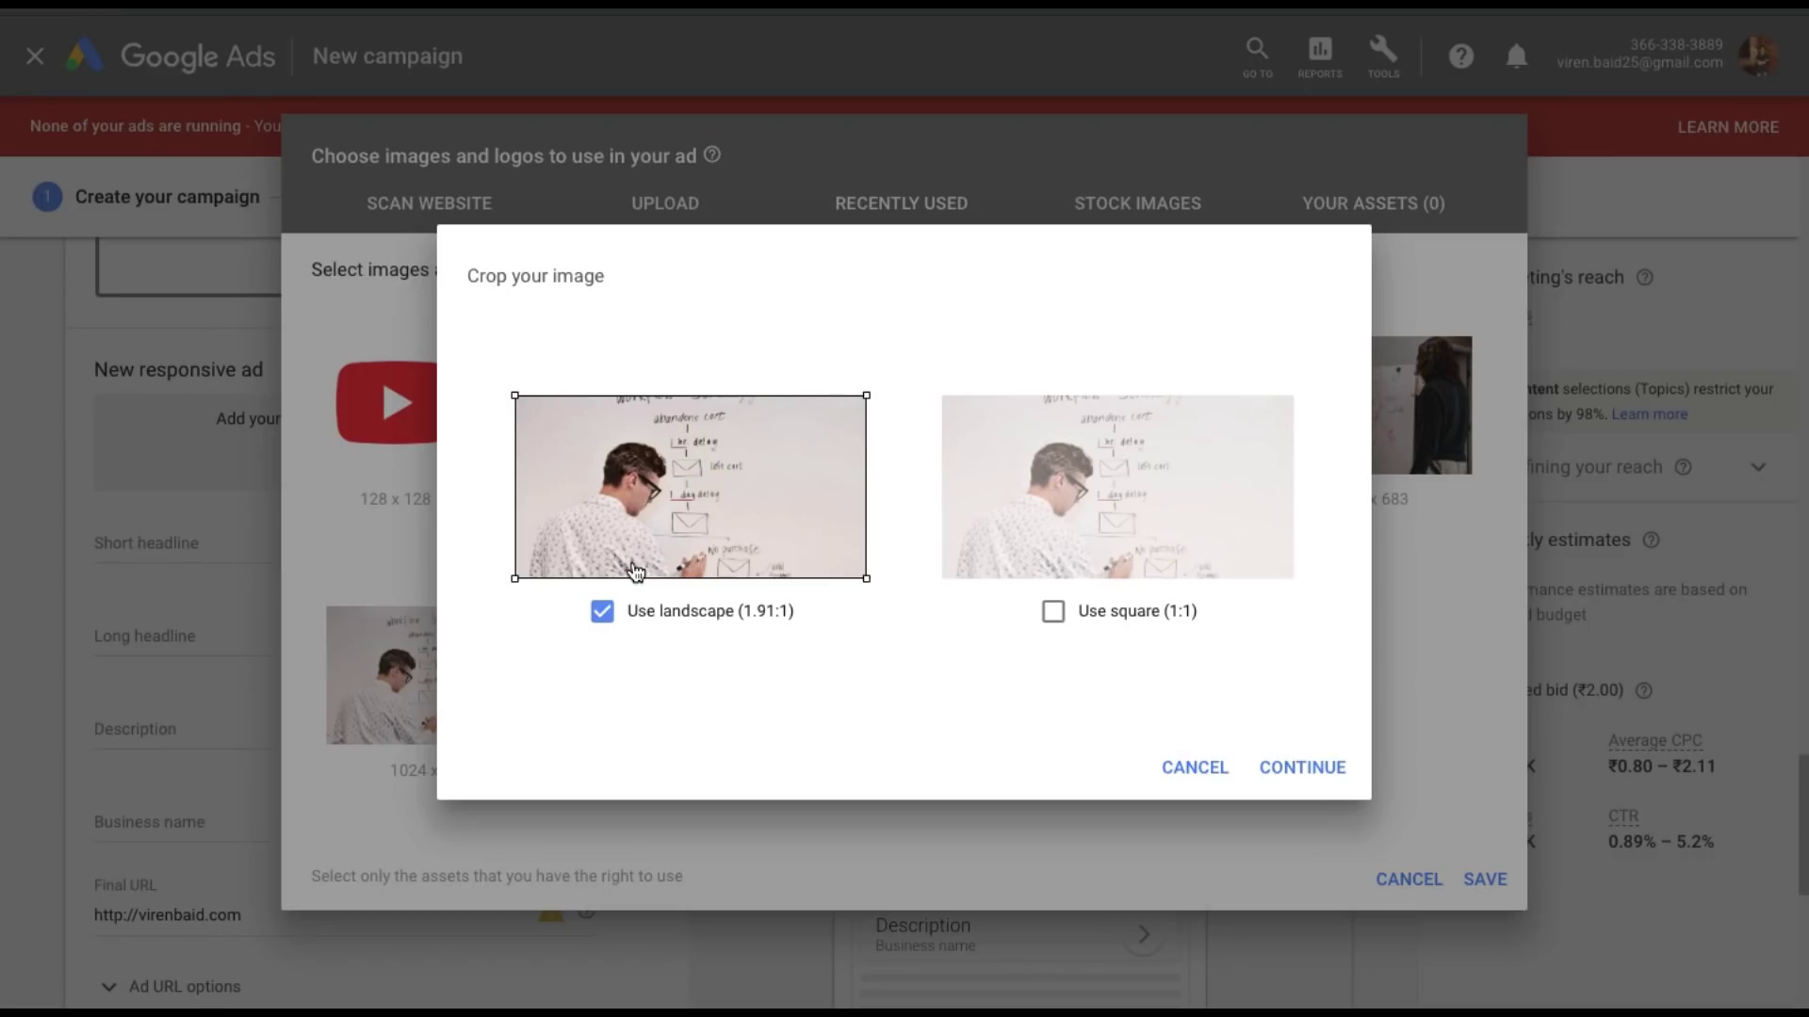
click(1319, 771)
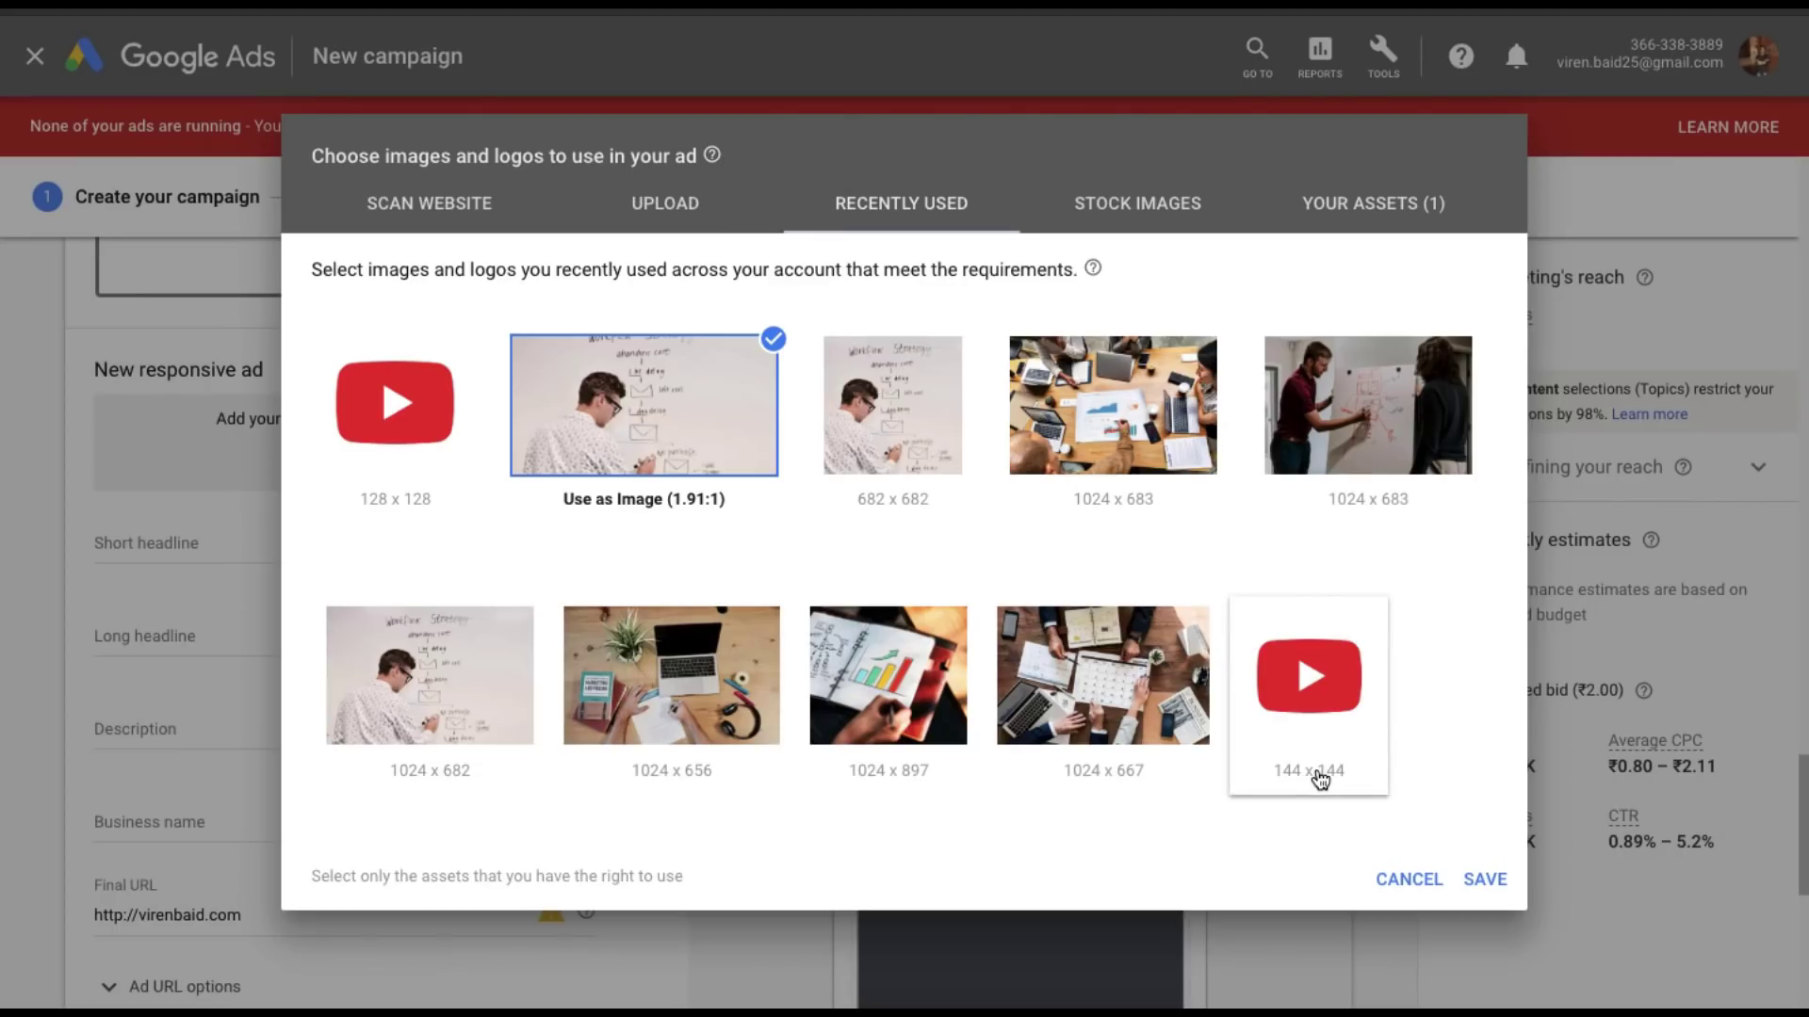
mouse_move(1113, 424)
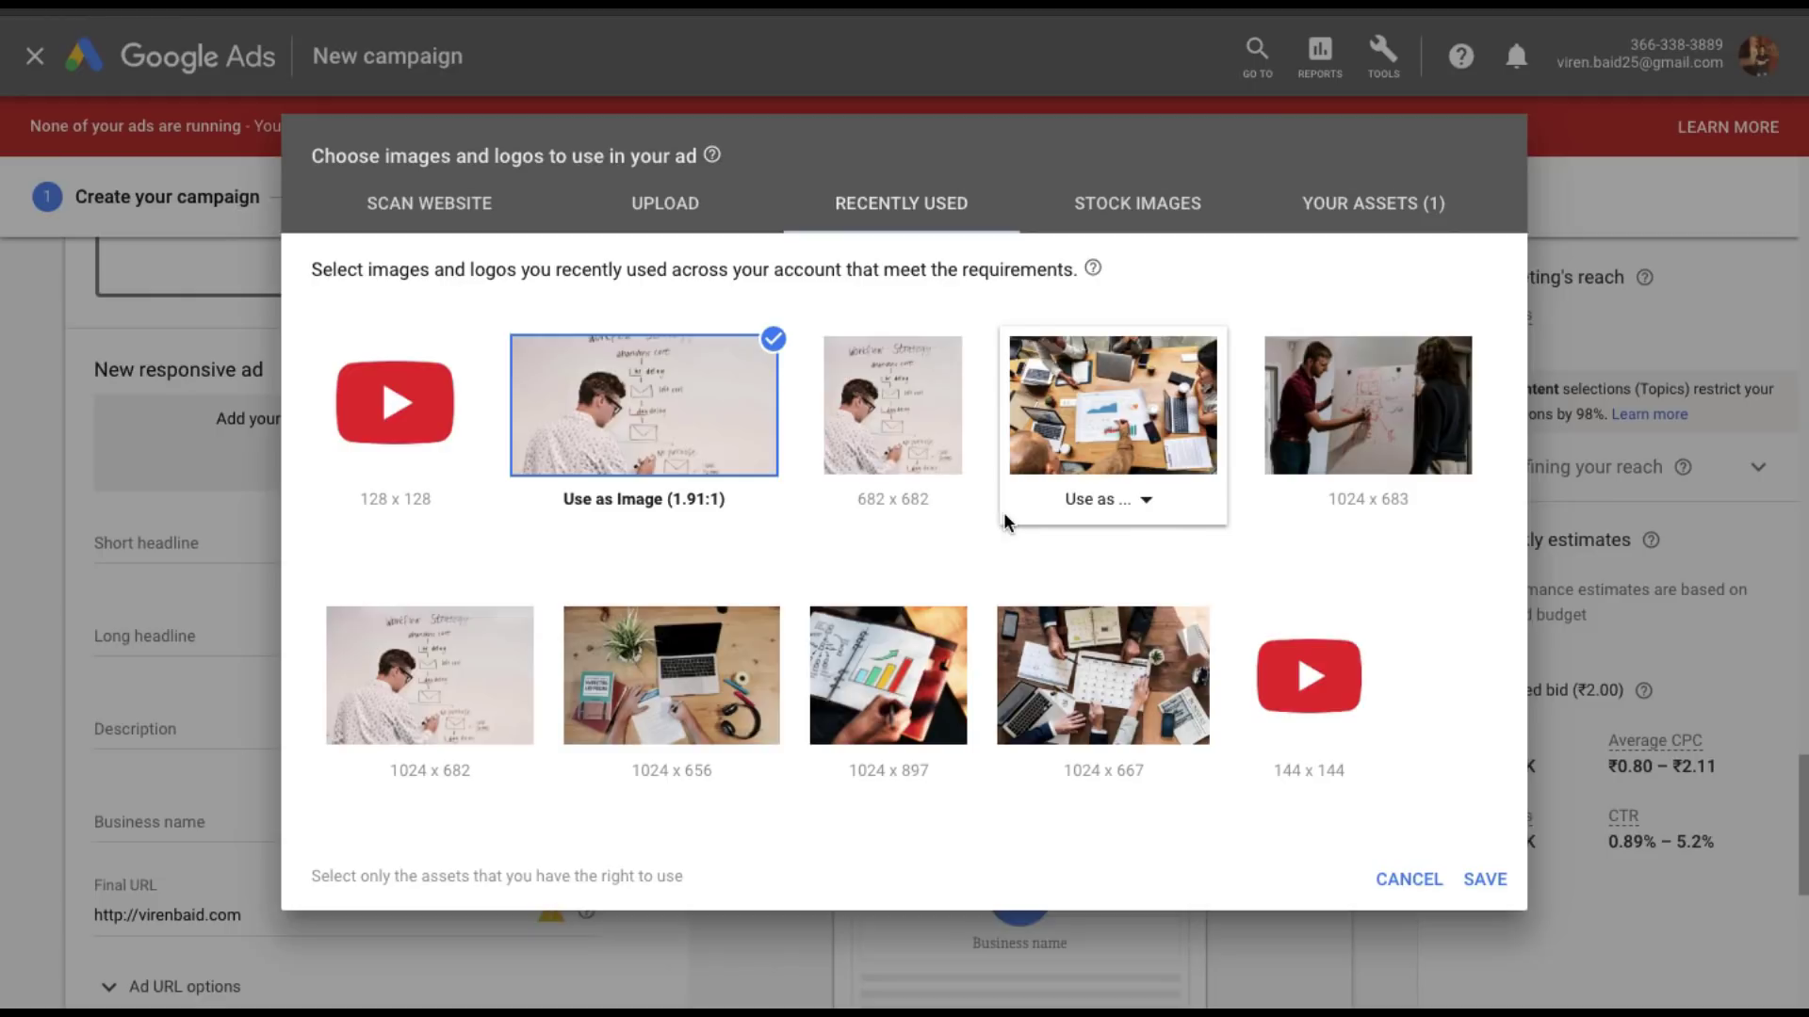
Add the YouTube icon as the square ad logo and save the assets.
click(413, 501)
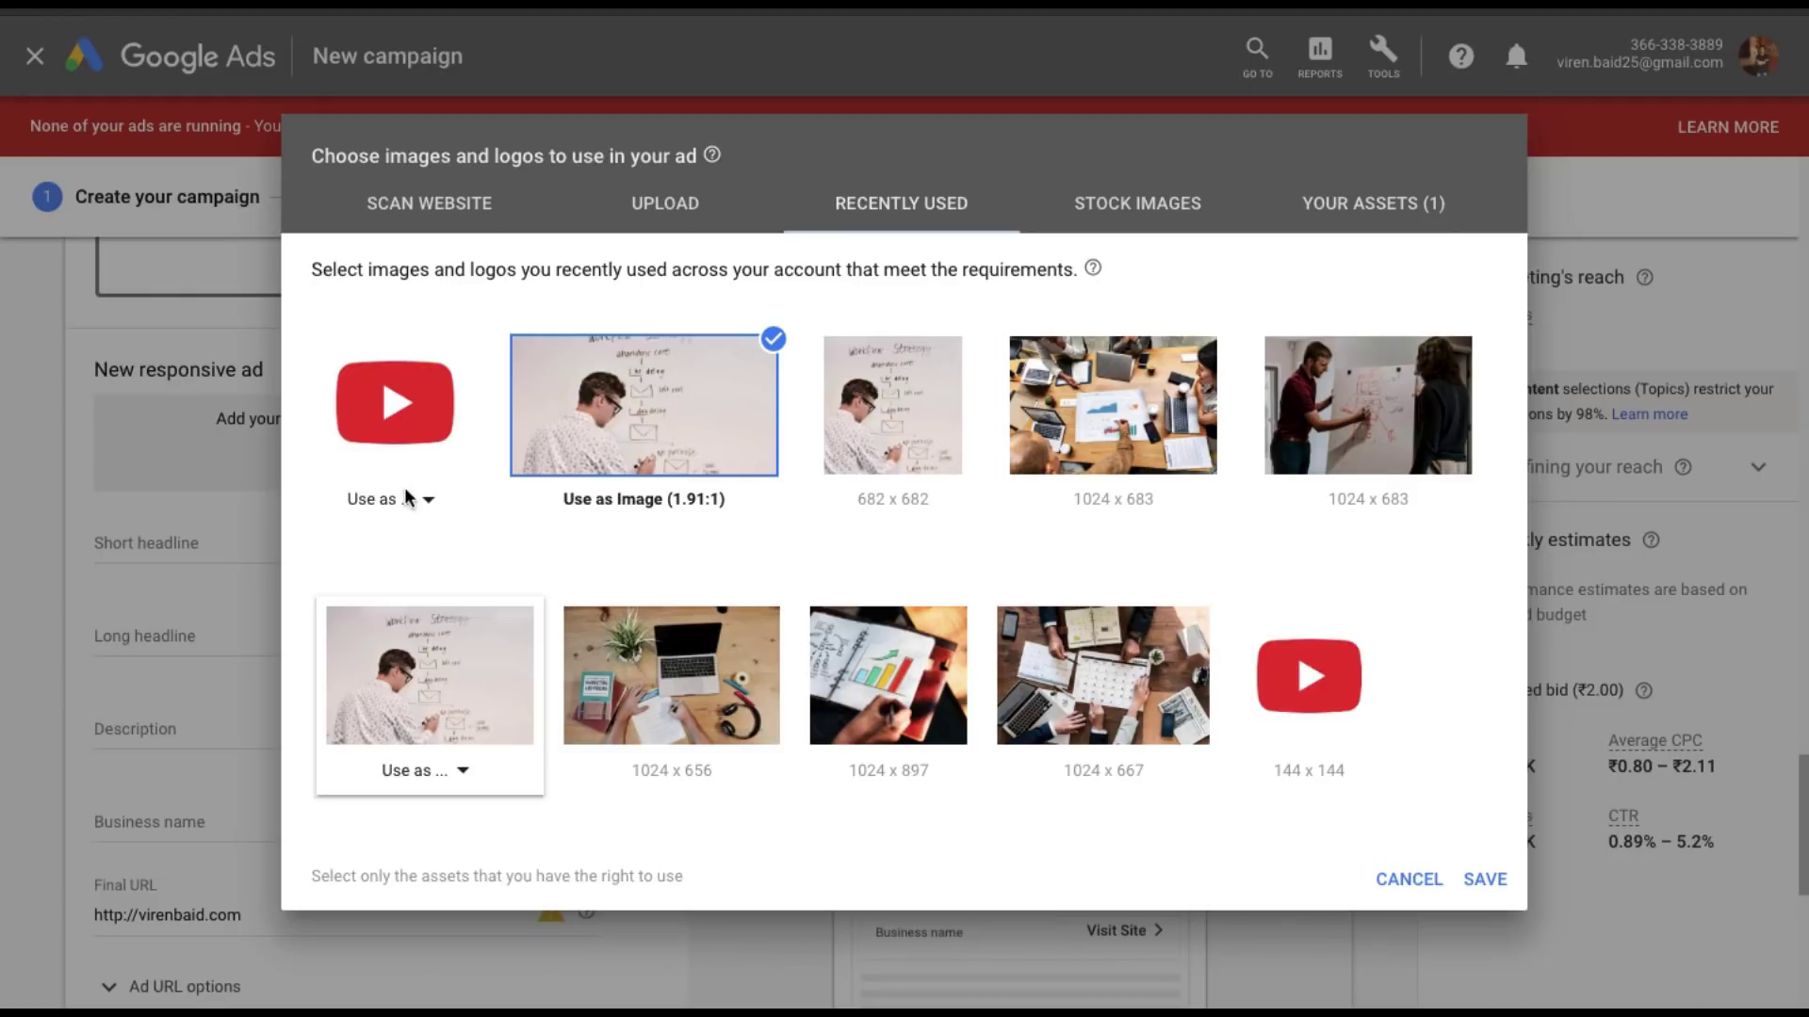
click(407, 501)
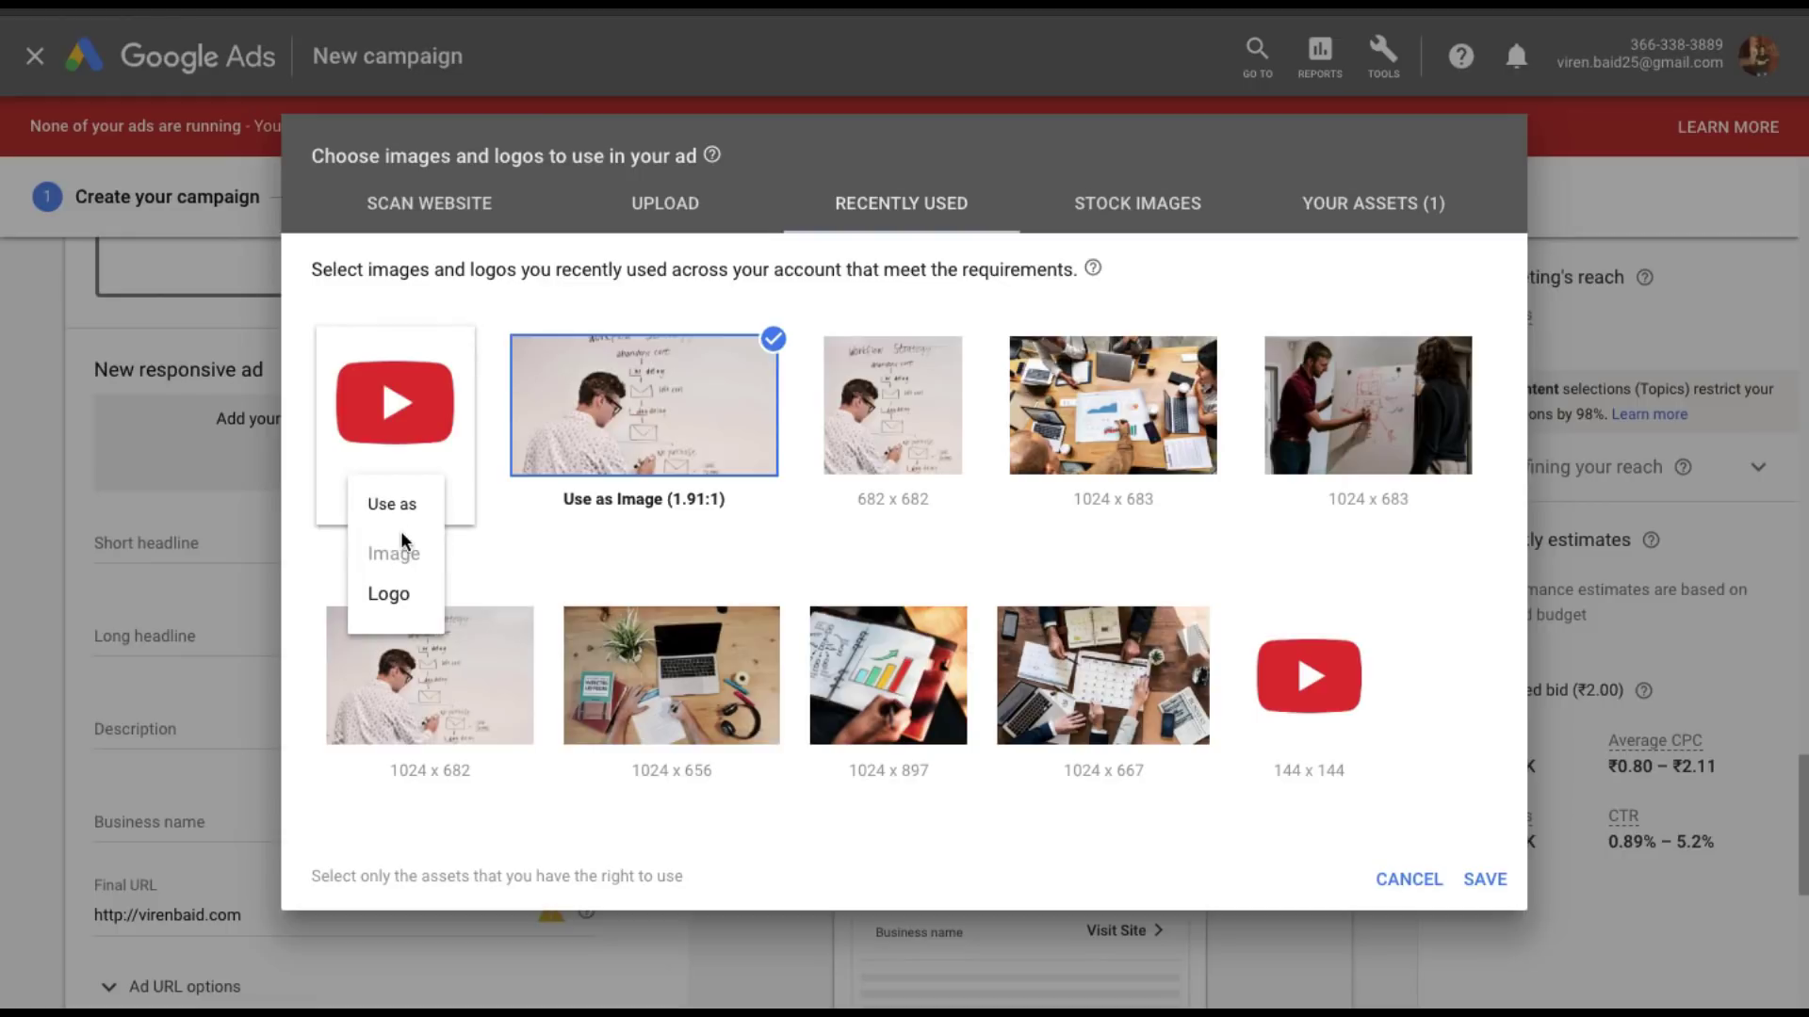
click(391, 595)
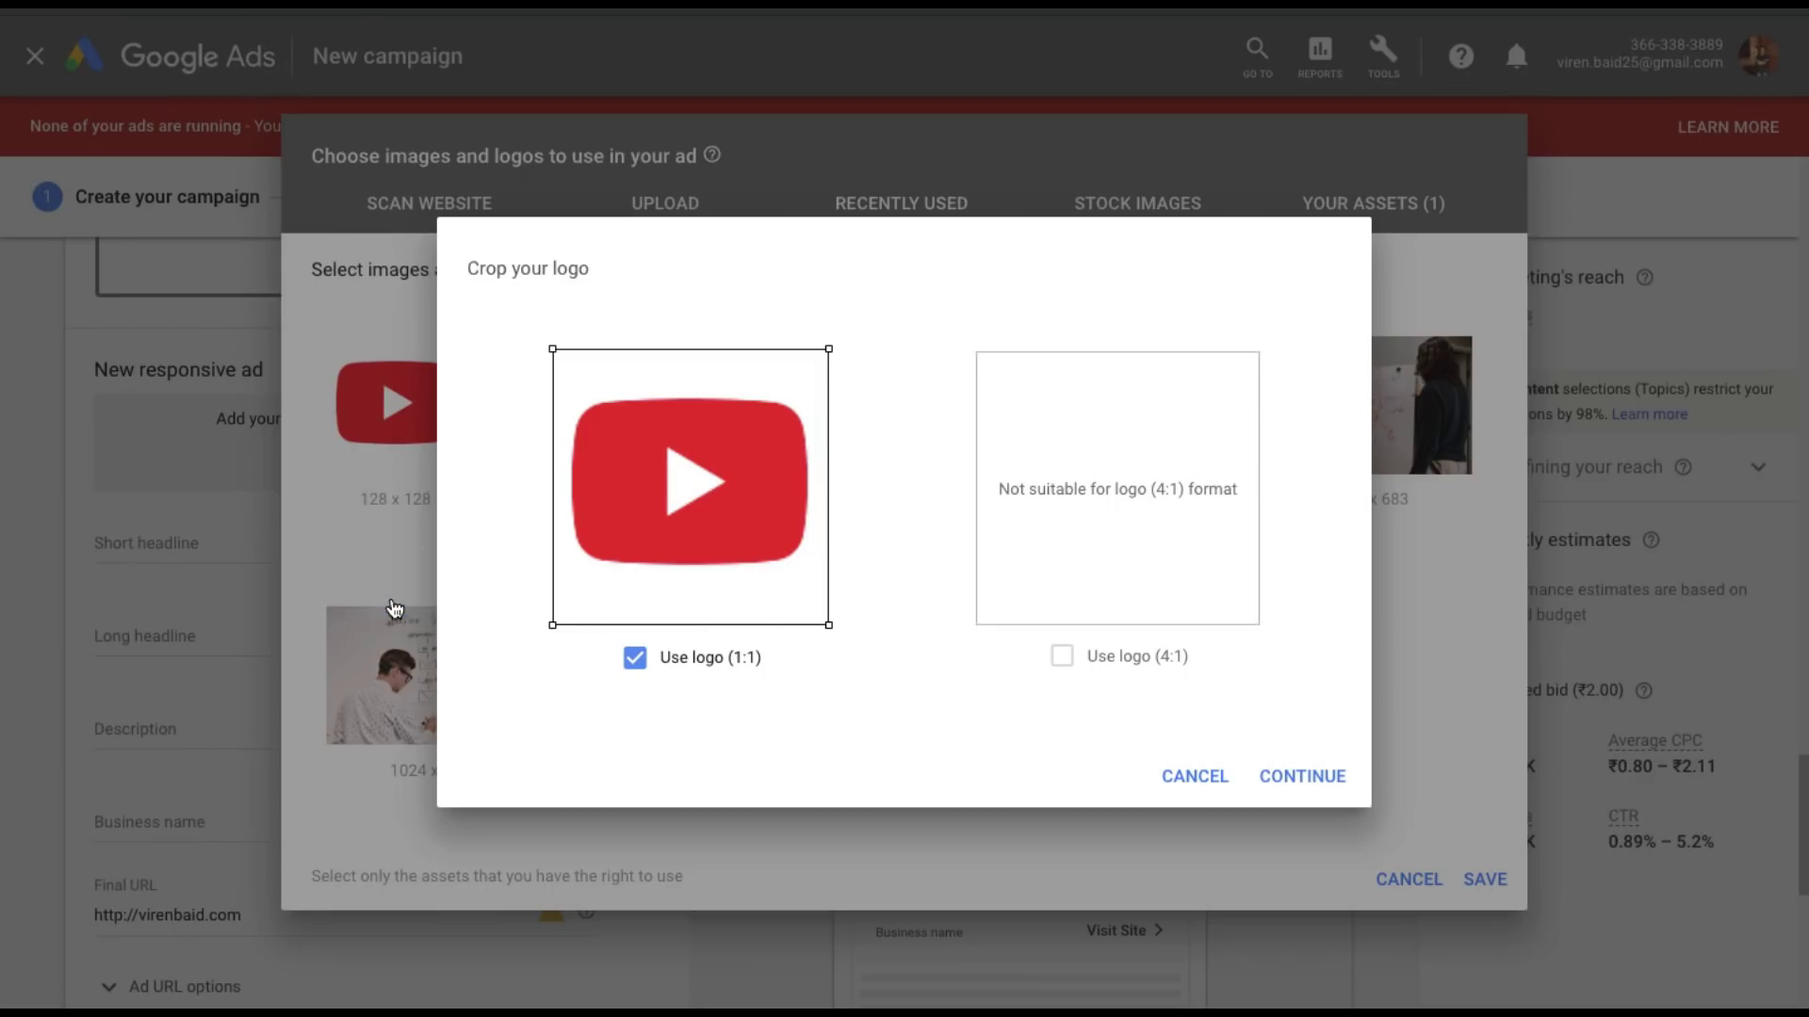
click(1335, 795)
click(1484, 877)
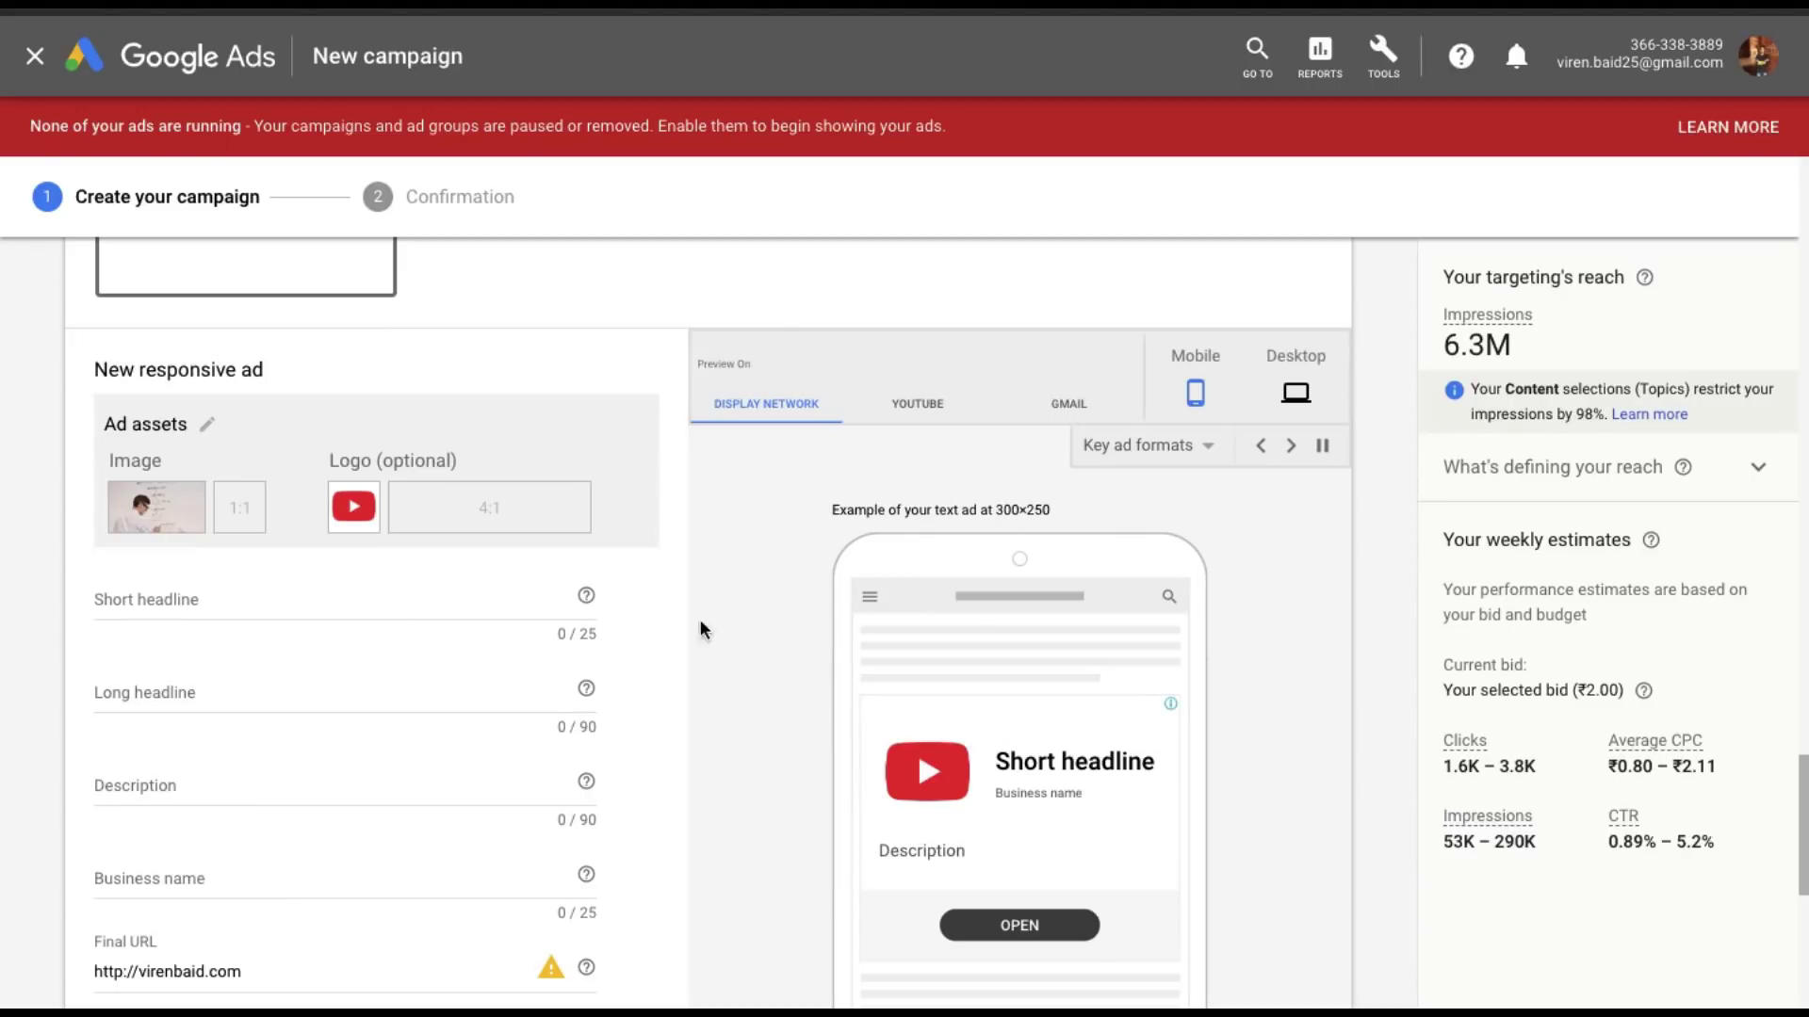
scroll(725, 571, down, 1)
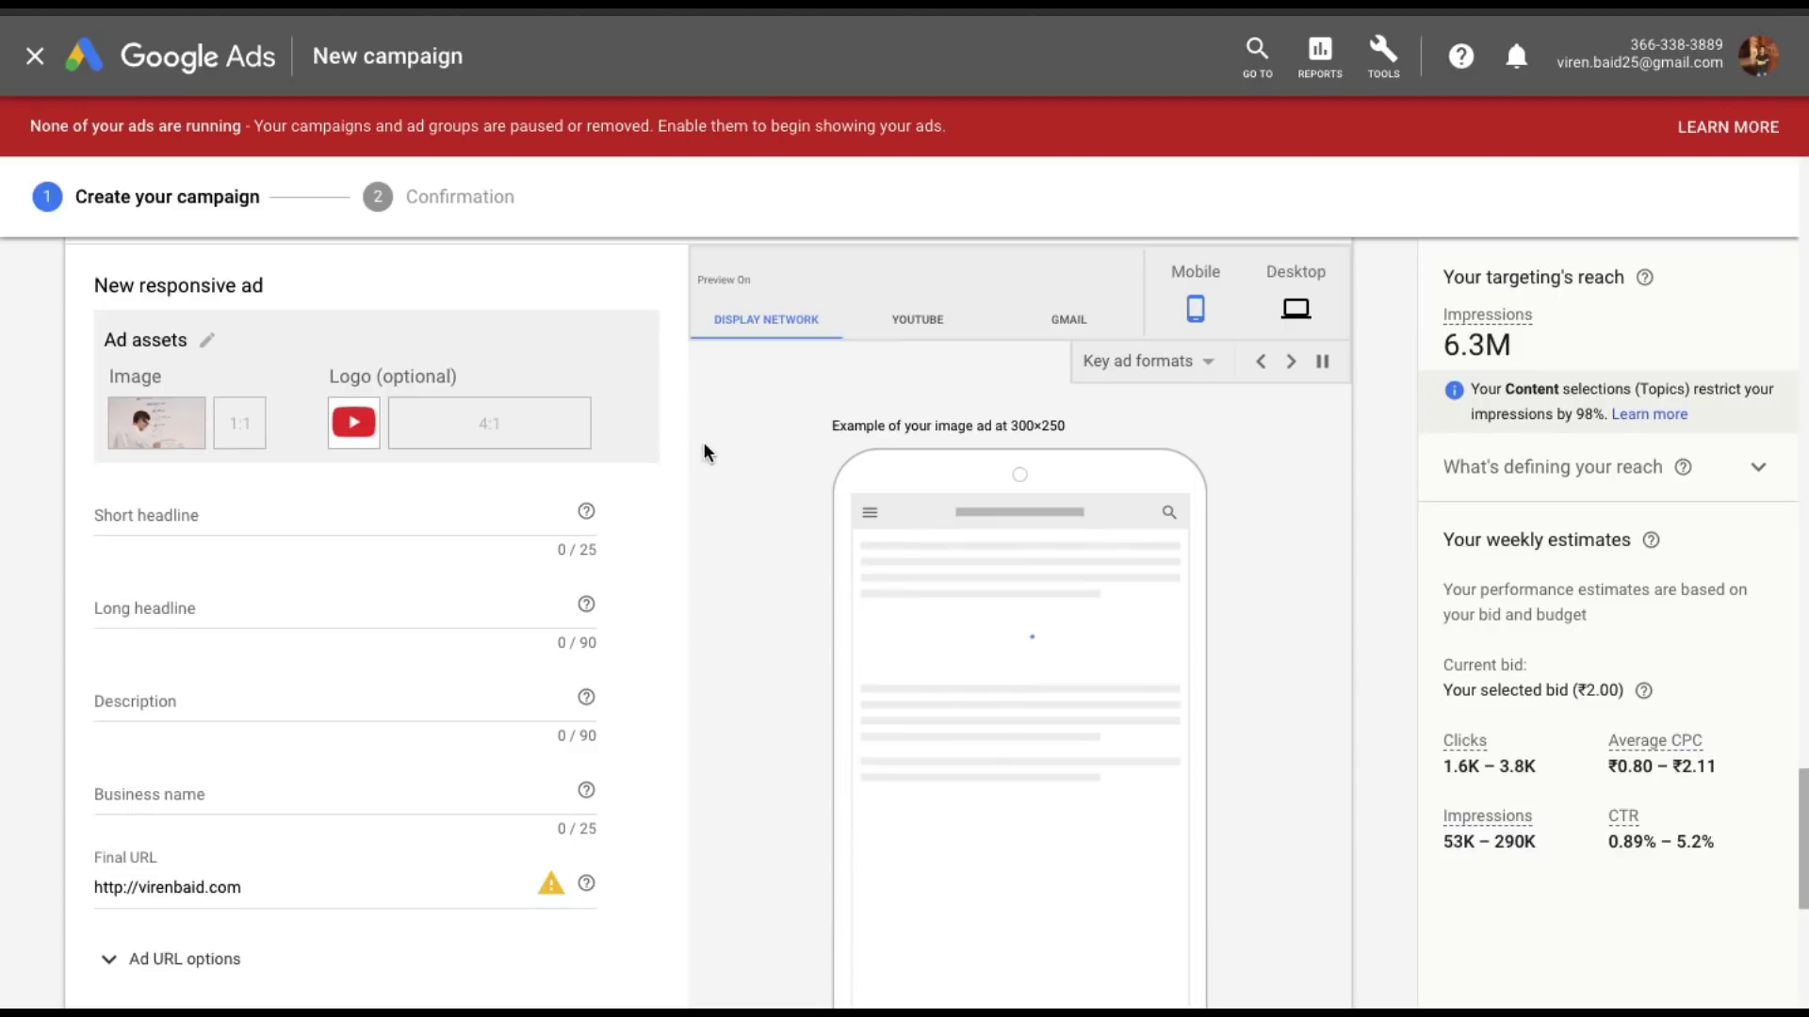
click(909, 339)
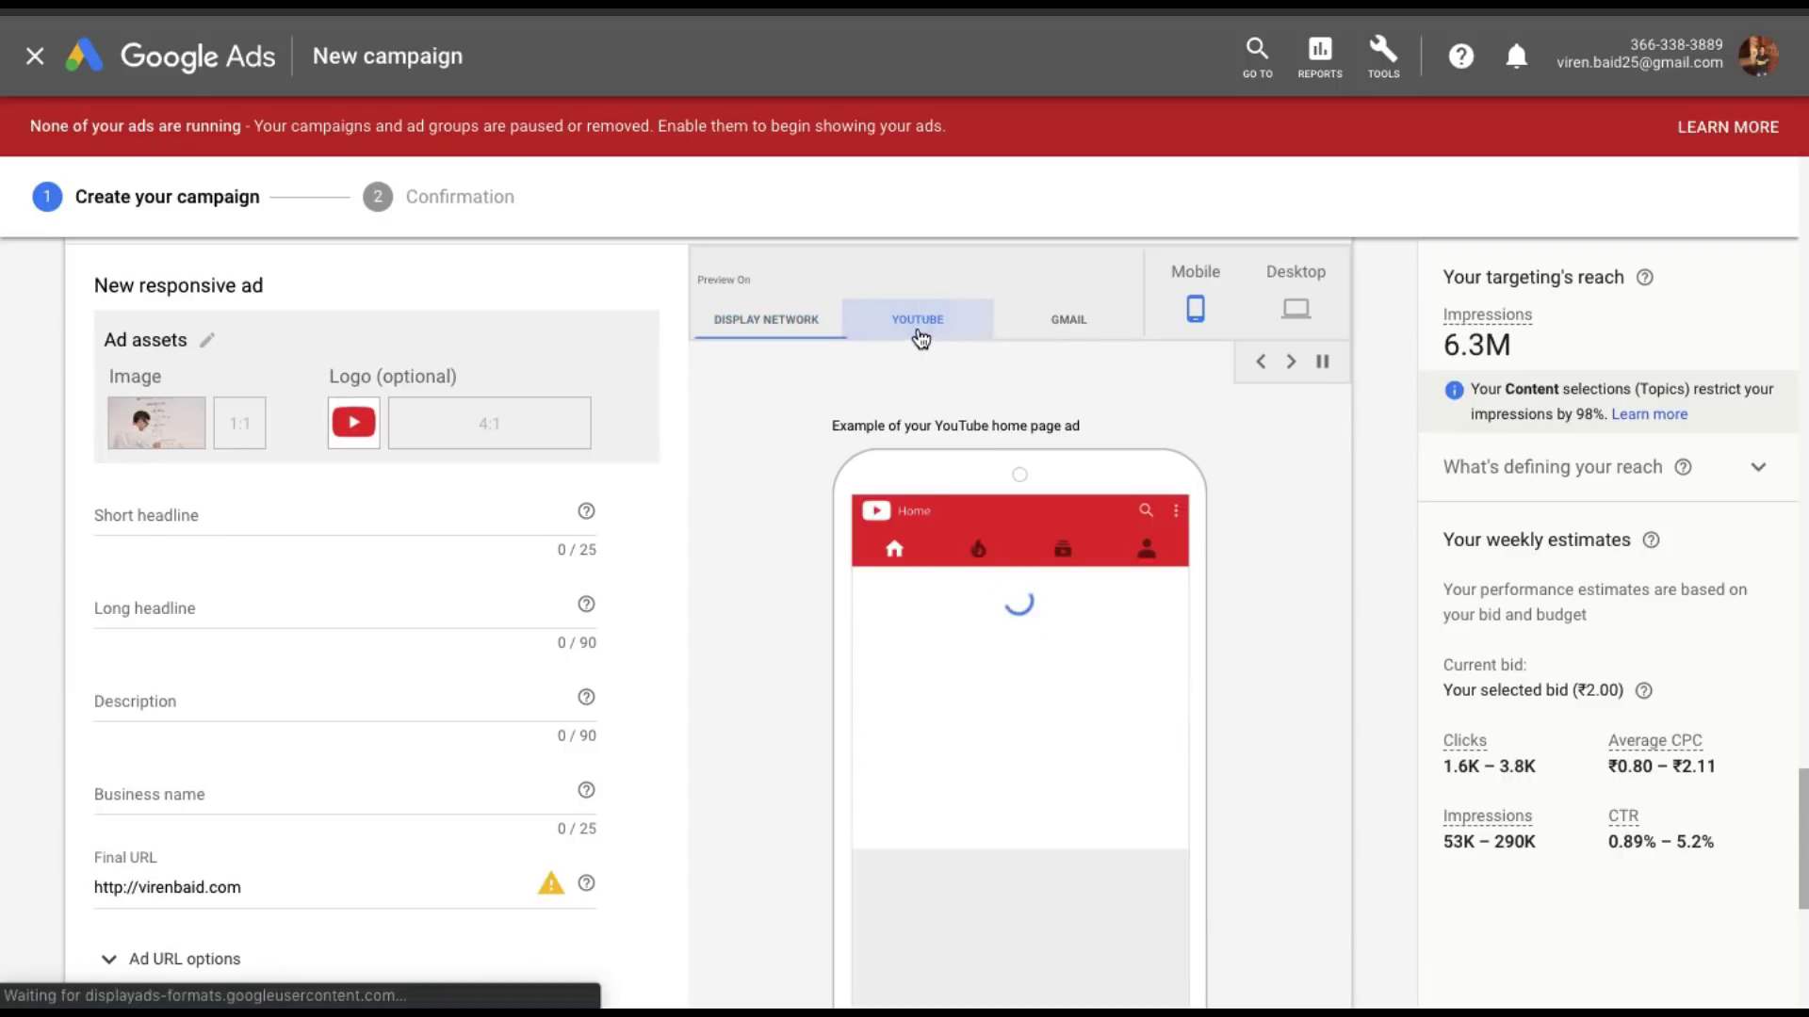
click(1071, 325)
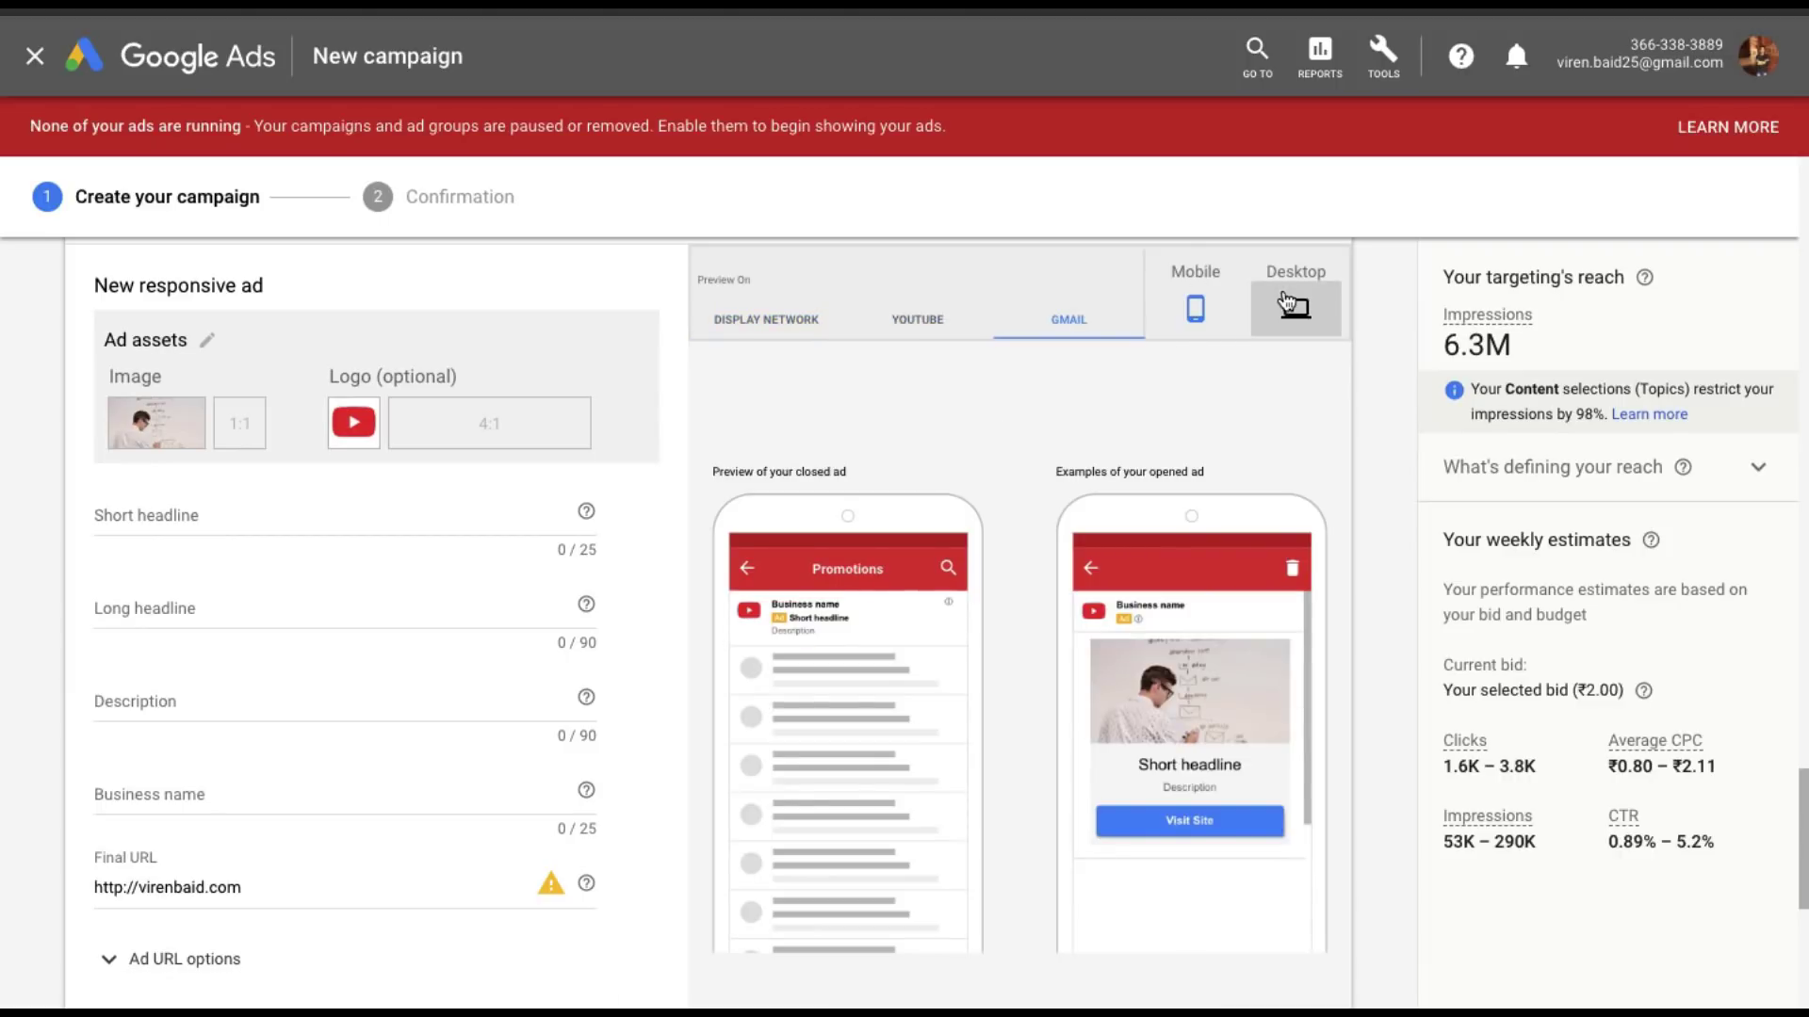
click(808, 338)
scroll(202, 575, down, 1)
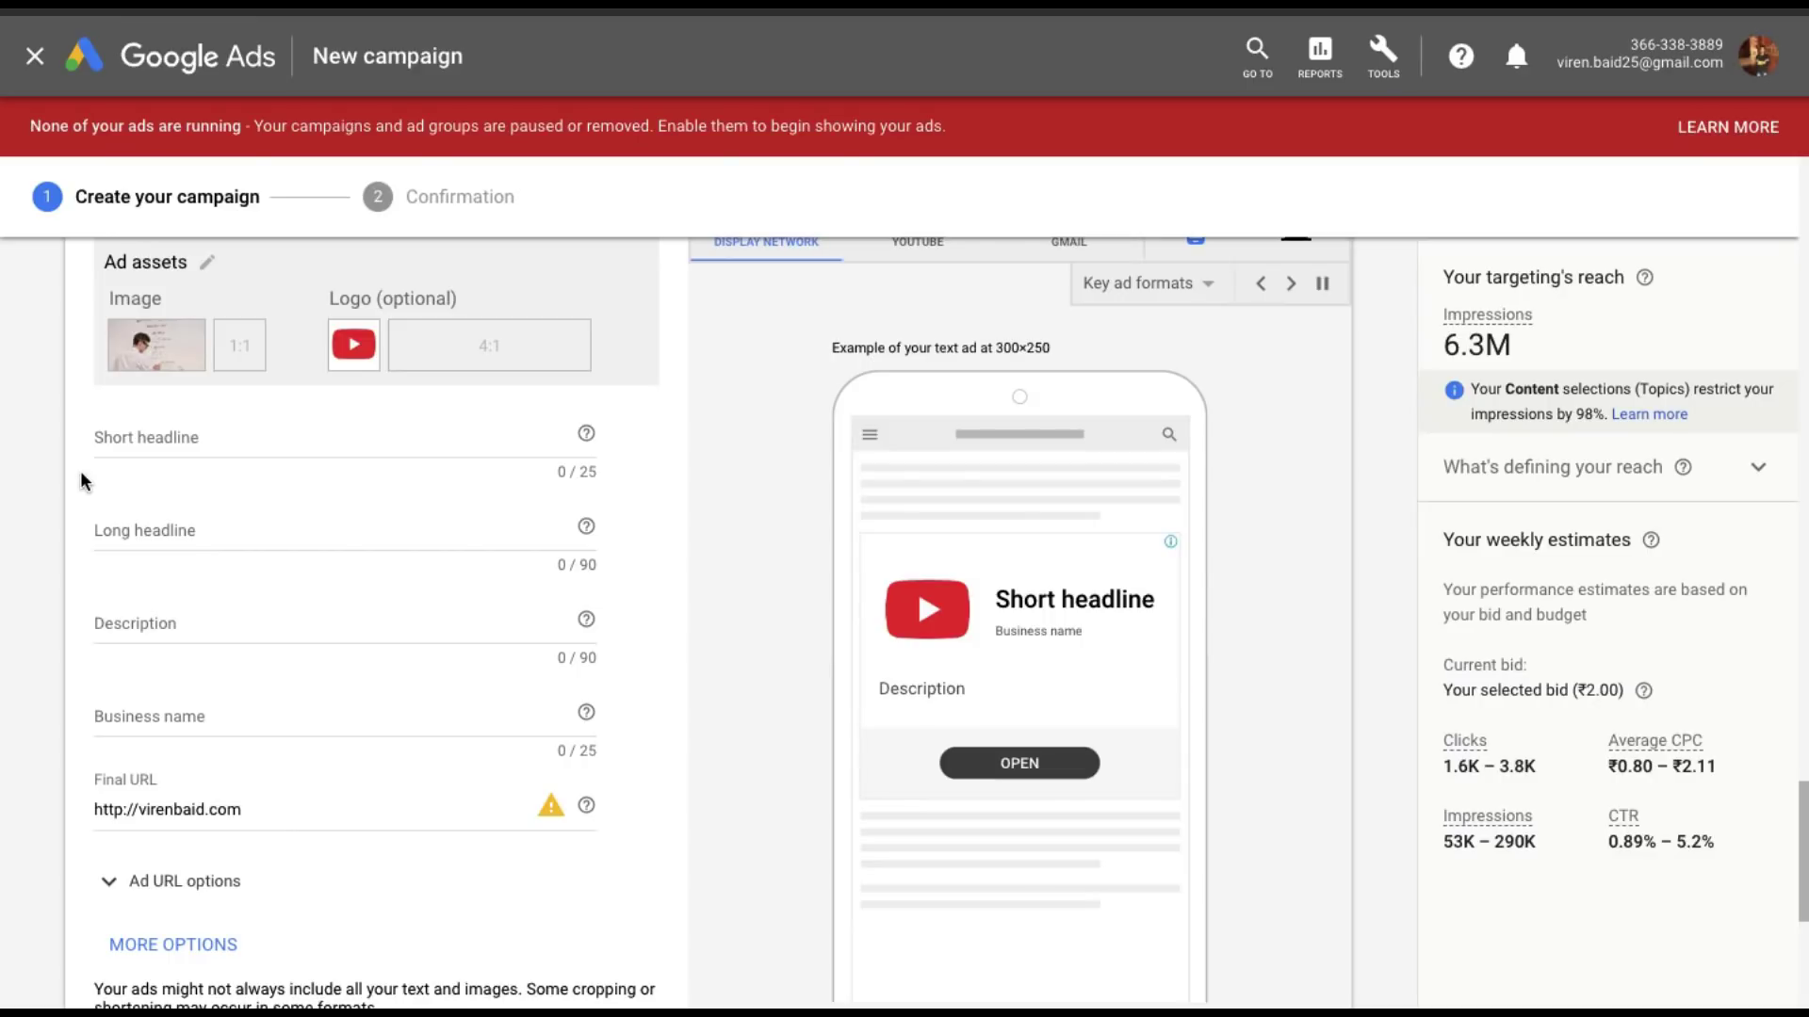
Fill in headlines (short: 'Free Marketing Tutorials'), description, business name and URL; submit to the ad group.
click(138, 439)
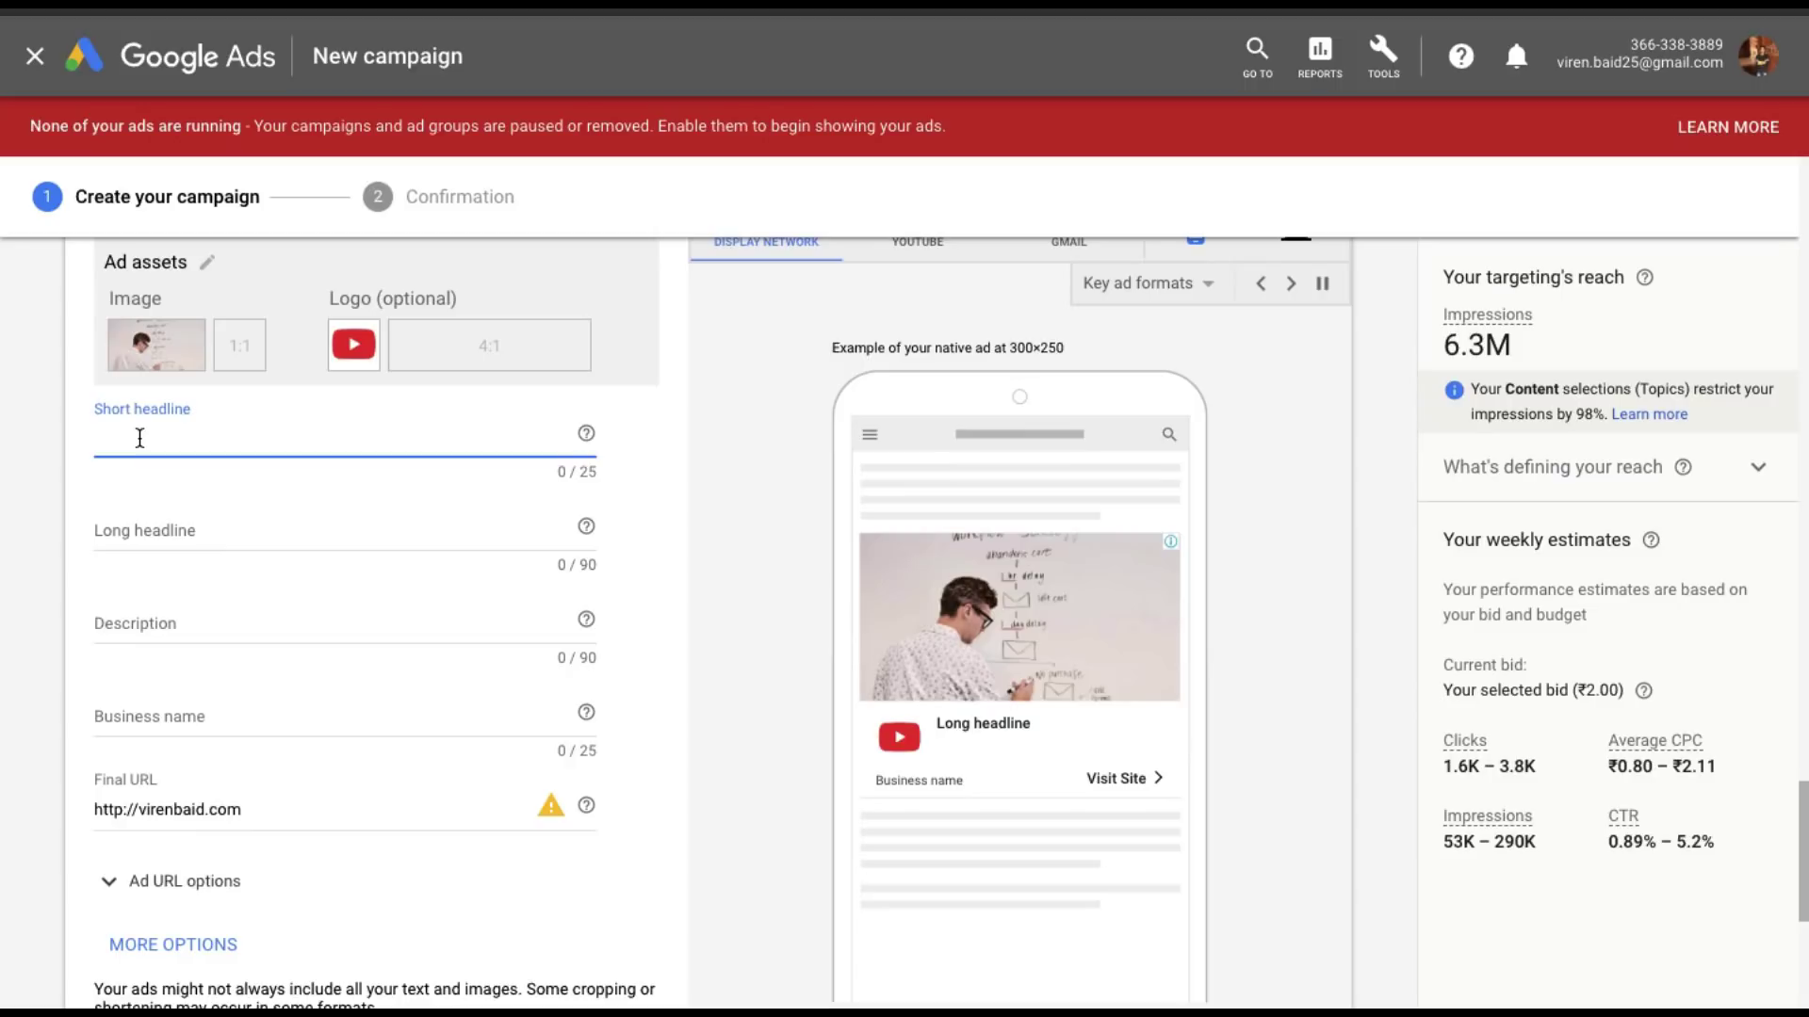
text(Free Marketing Tutorials)
click(127, 529)
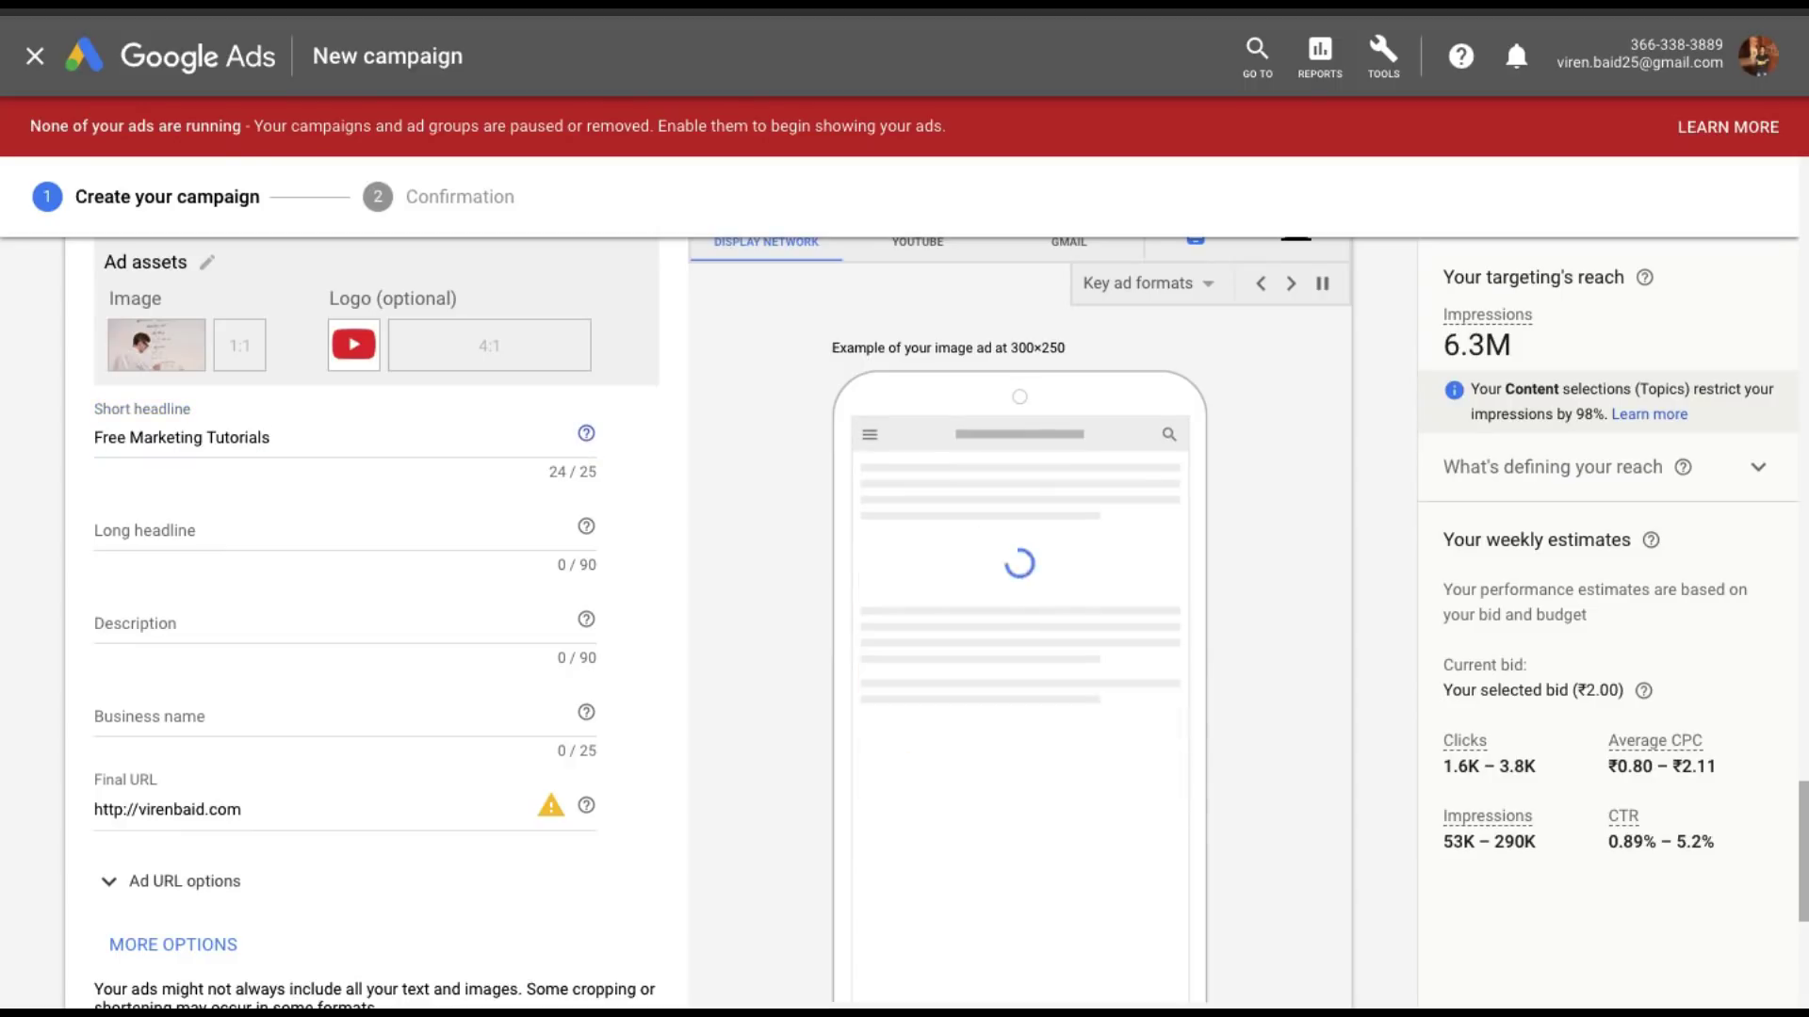
text(Learn Digital Marketing on YOuTube for Free)
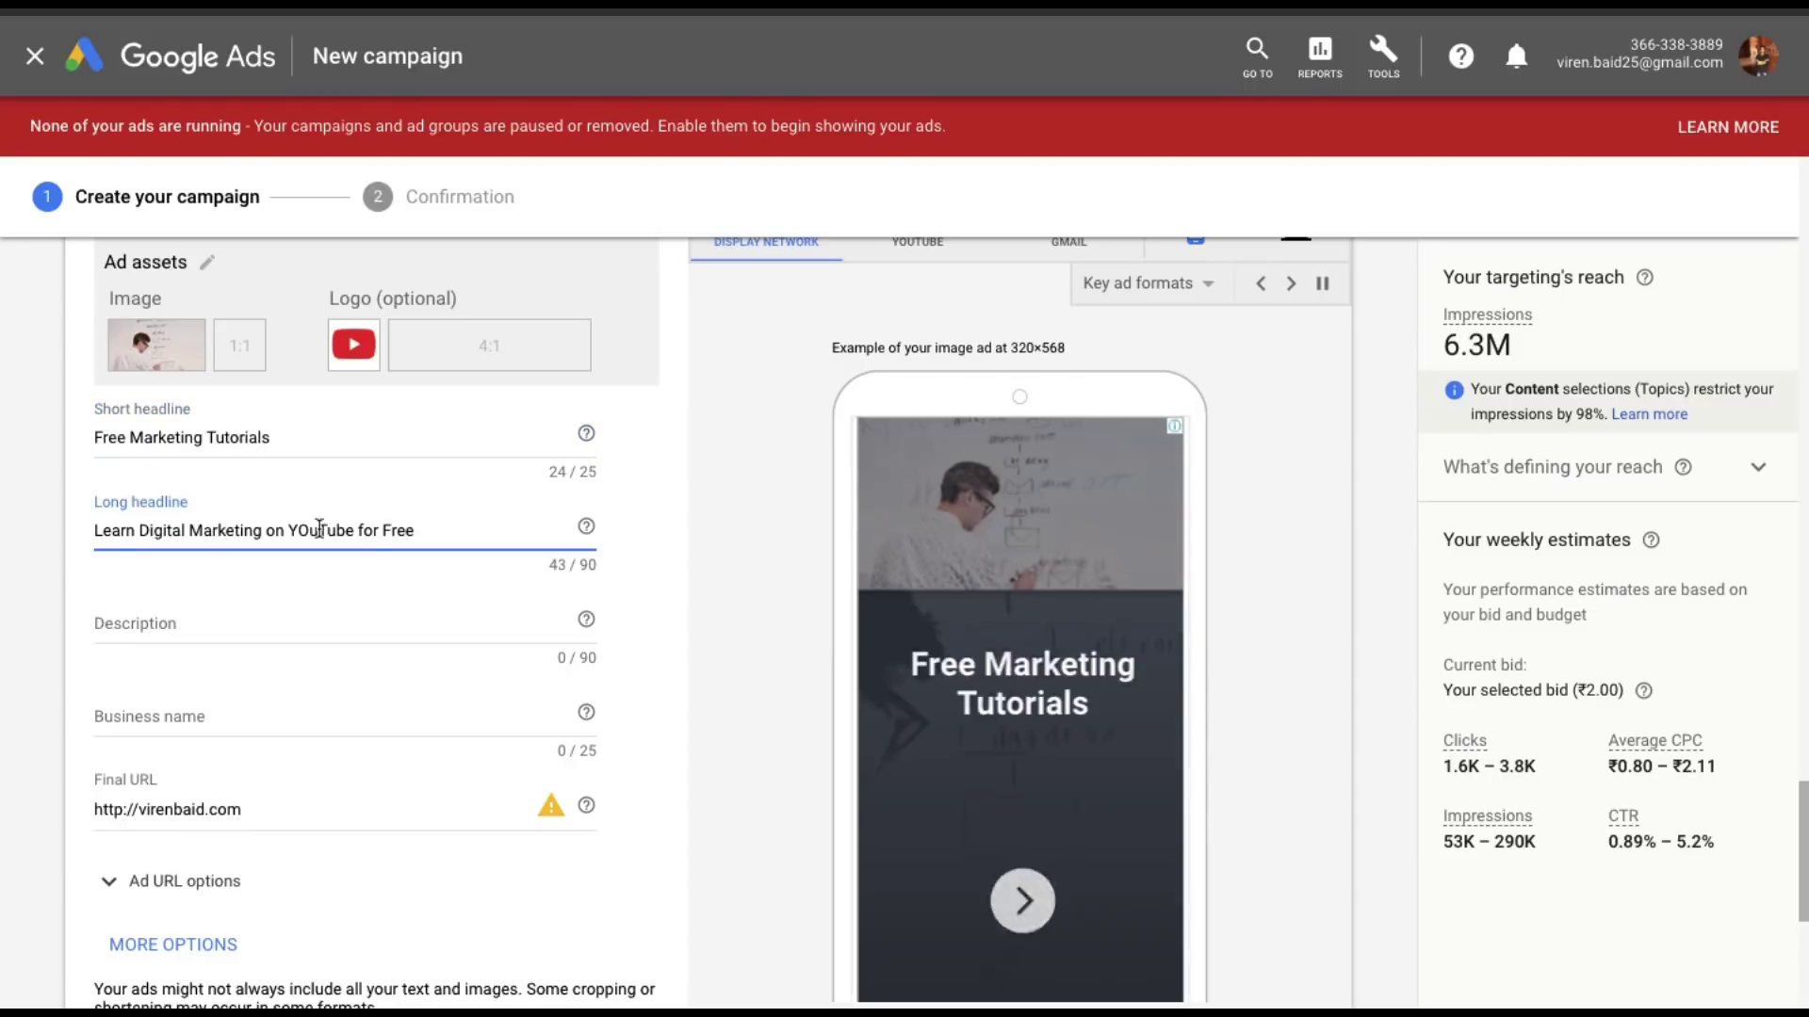
click(178, 623)
text(Facebook, Google Adwords, Instagram ,Snapchat)
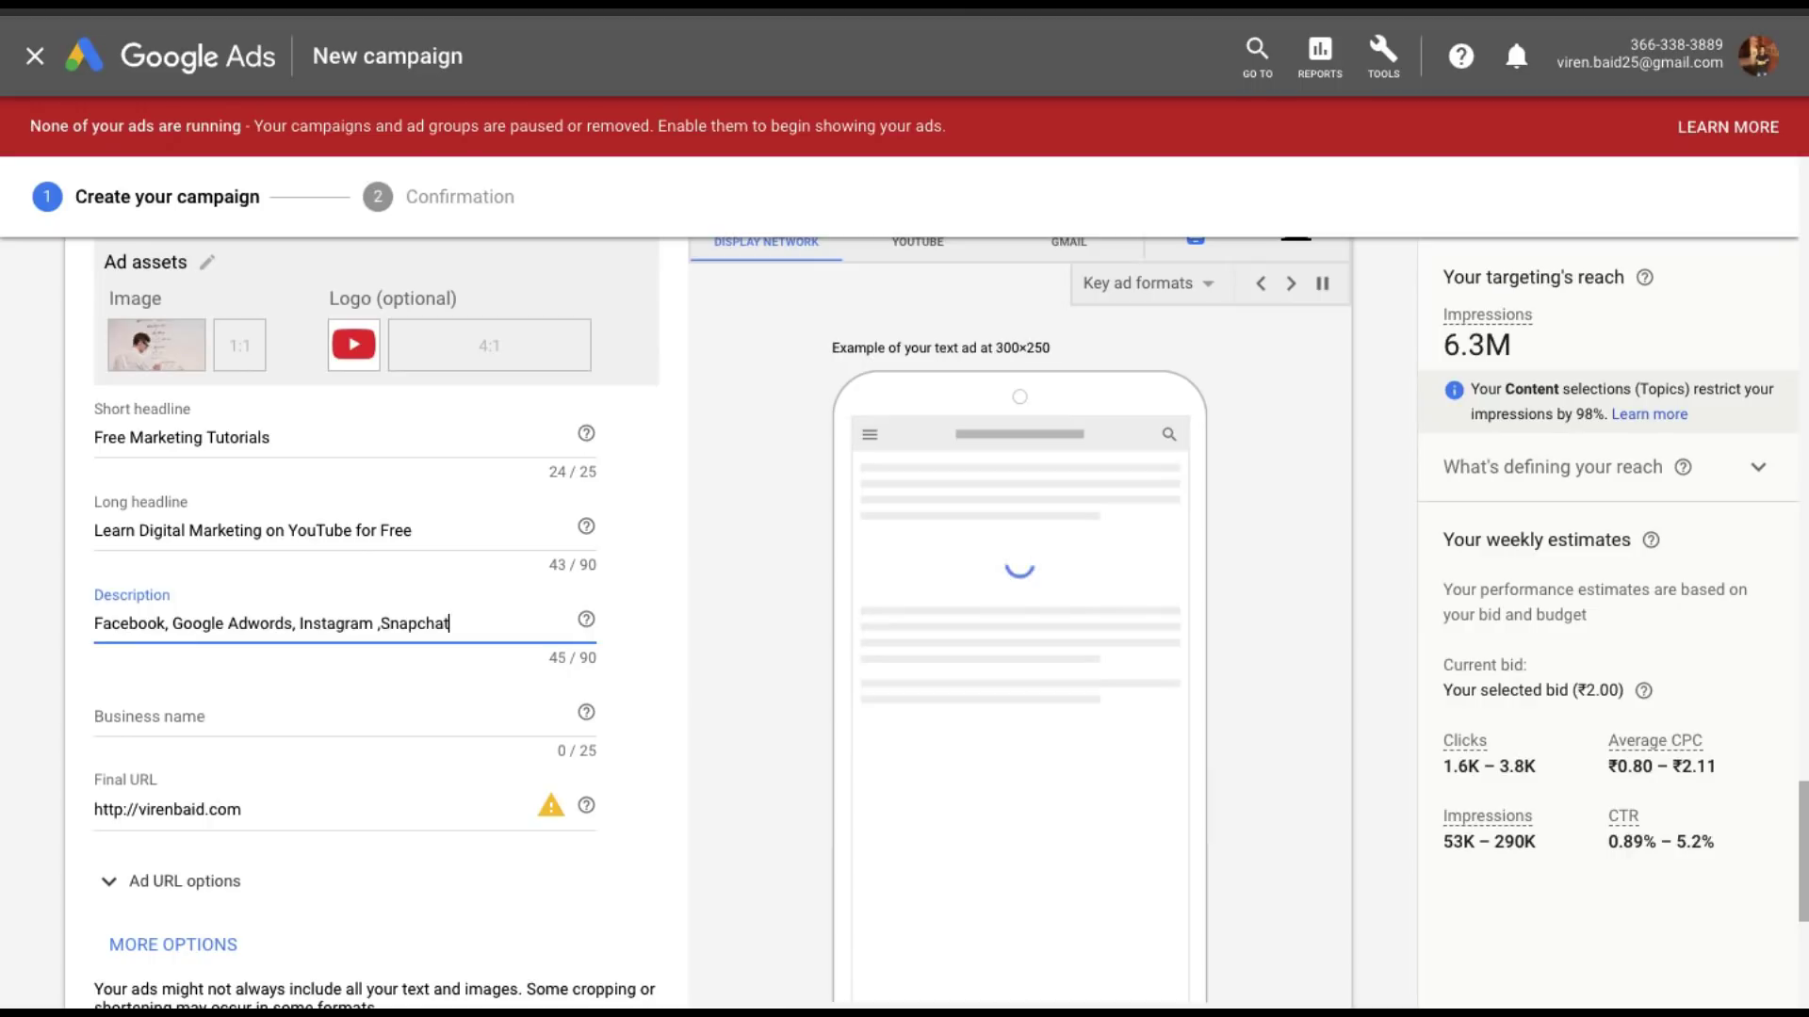
text(,, YouTube, Twitter,)
click(136, 713)
text(Viren Baid)
key(Tab)
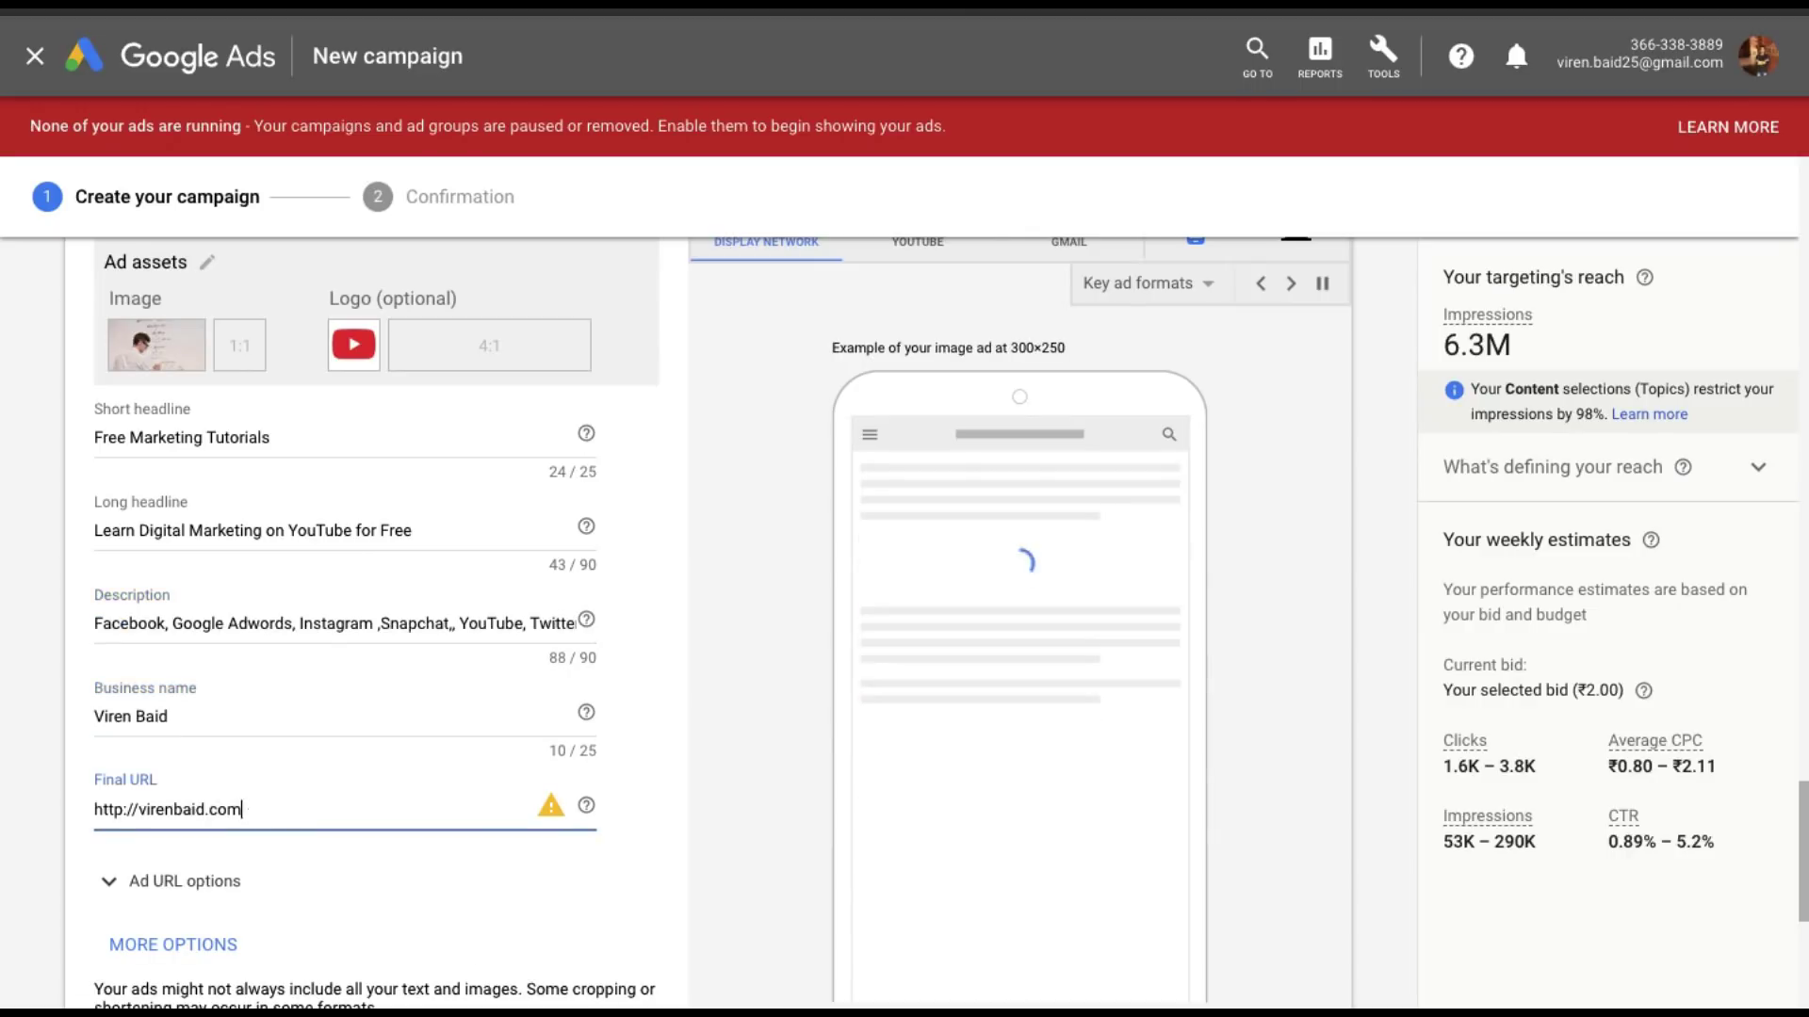
text(/marketing)
click(155, 881)
scroll(202, 688, down, 3)
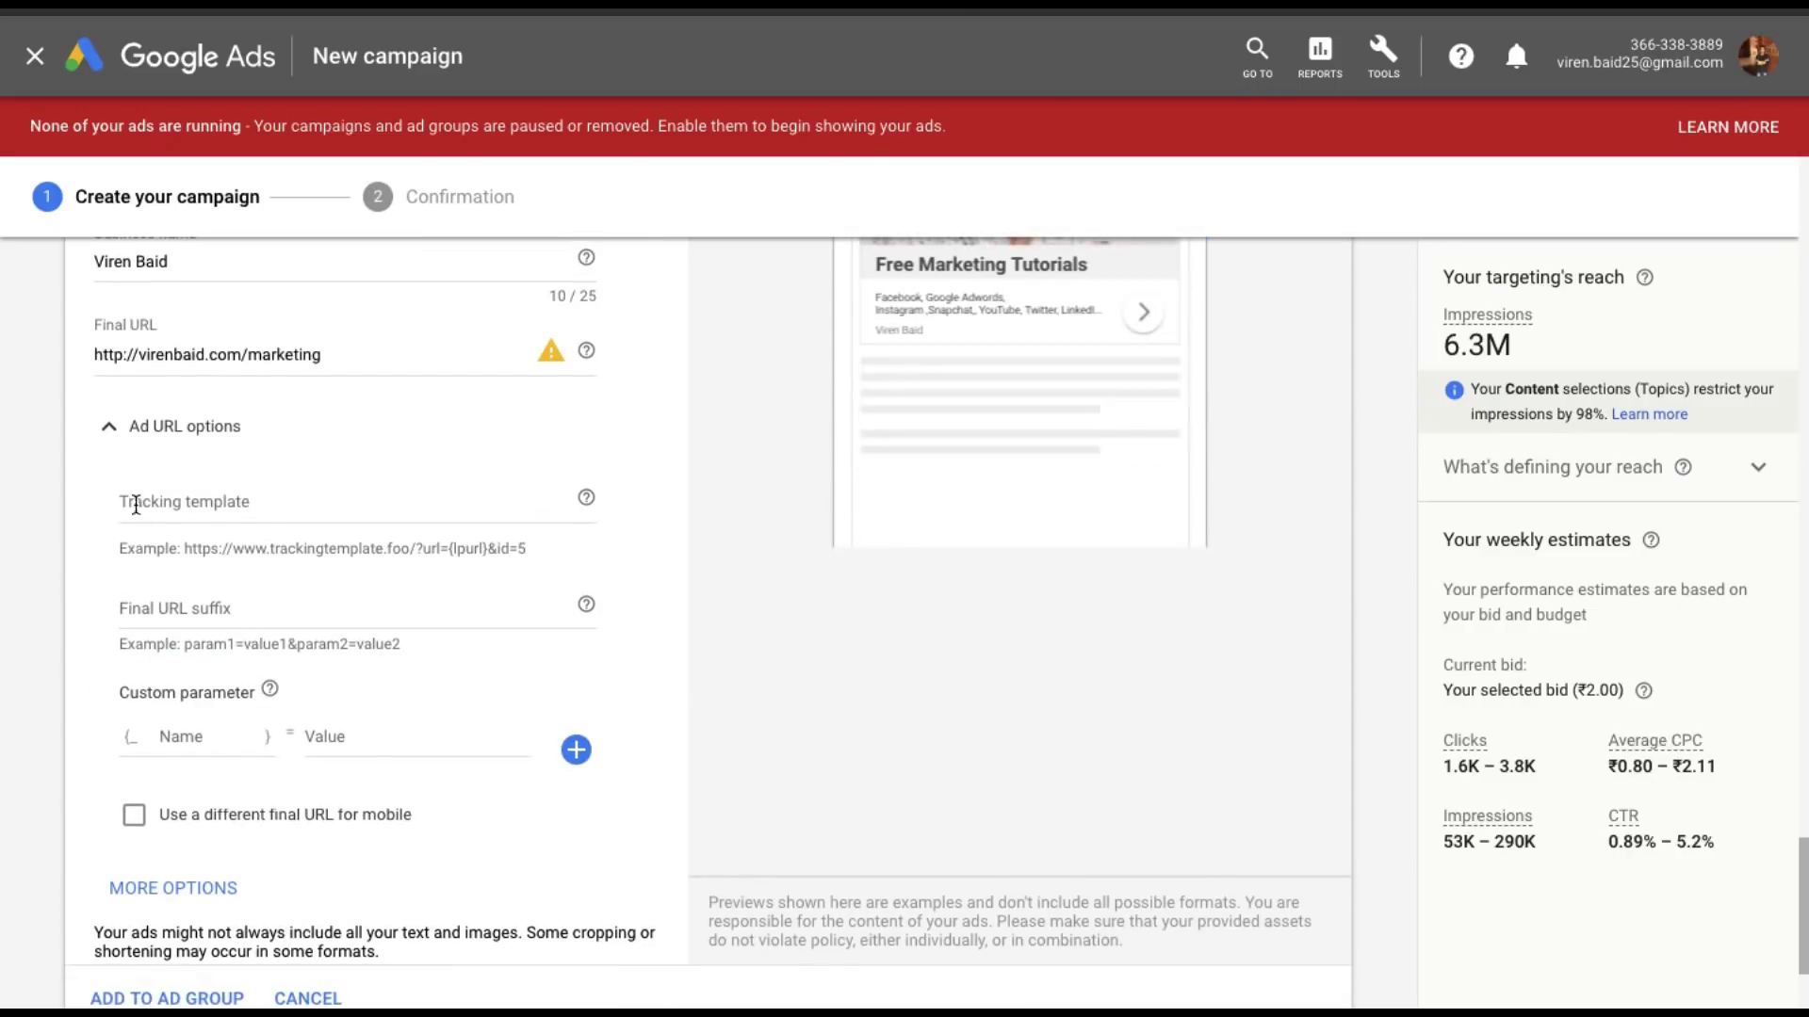
click(108, 435)
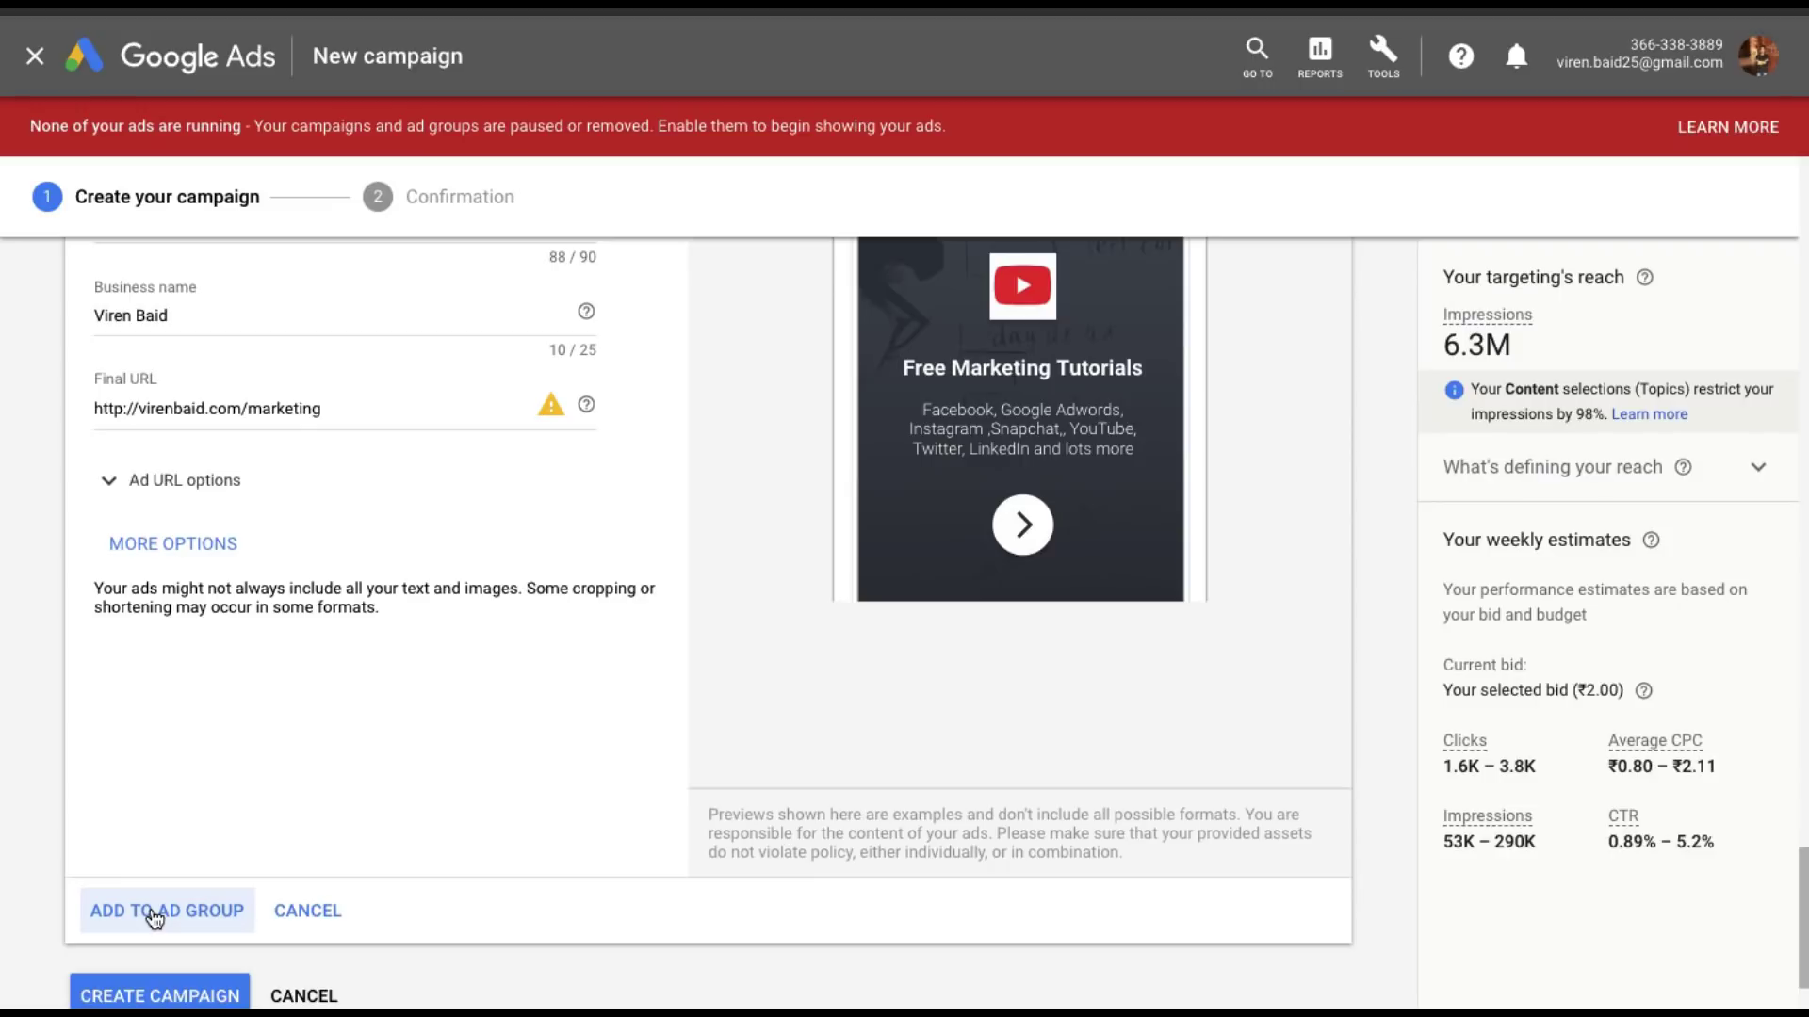
click(156, 914)
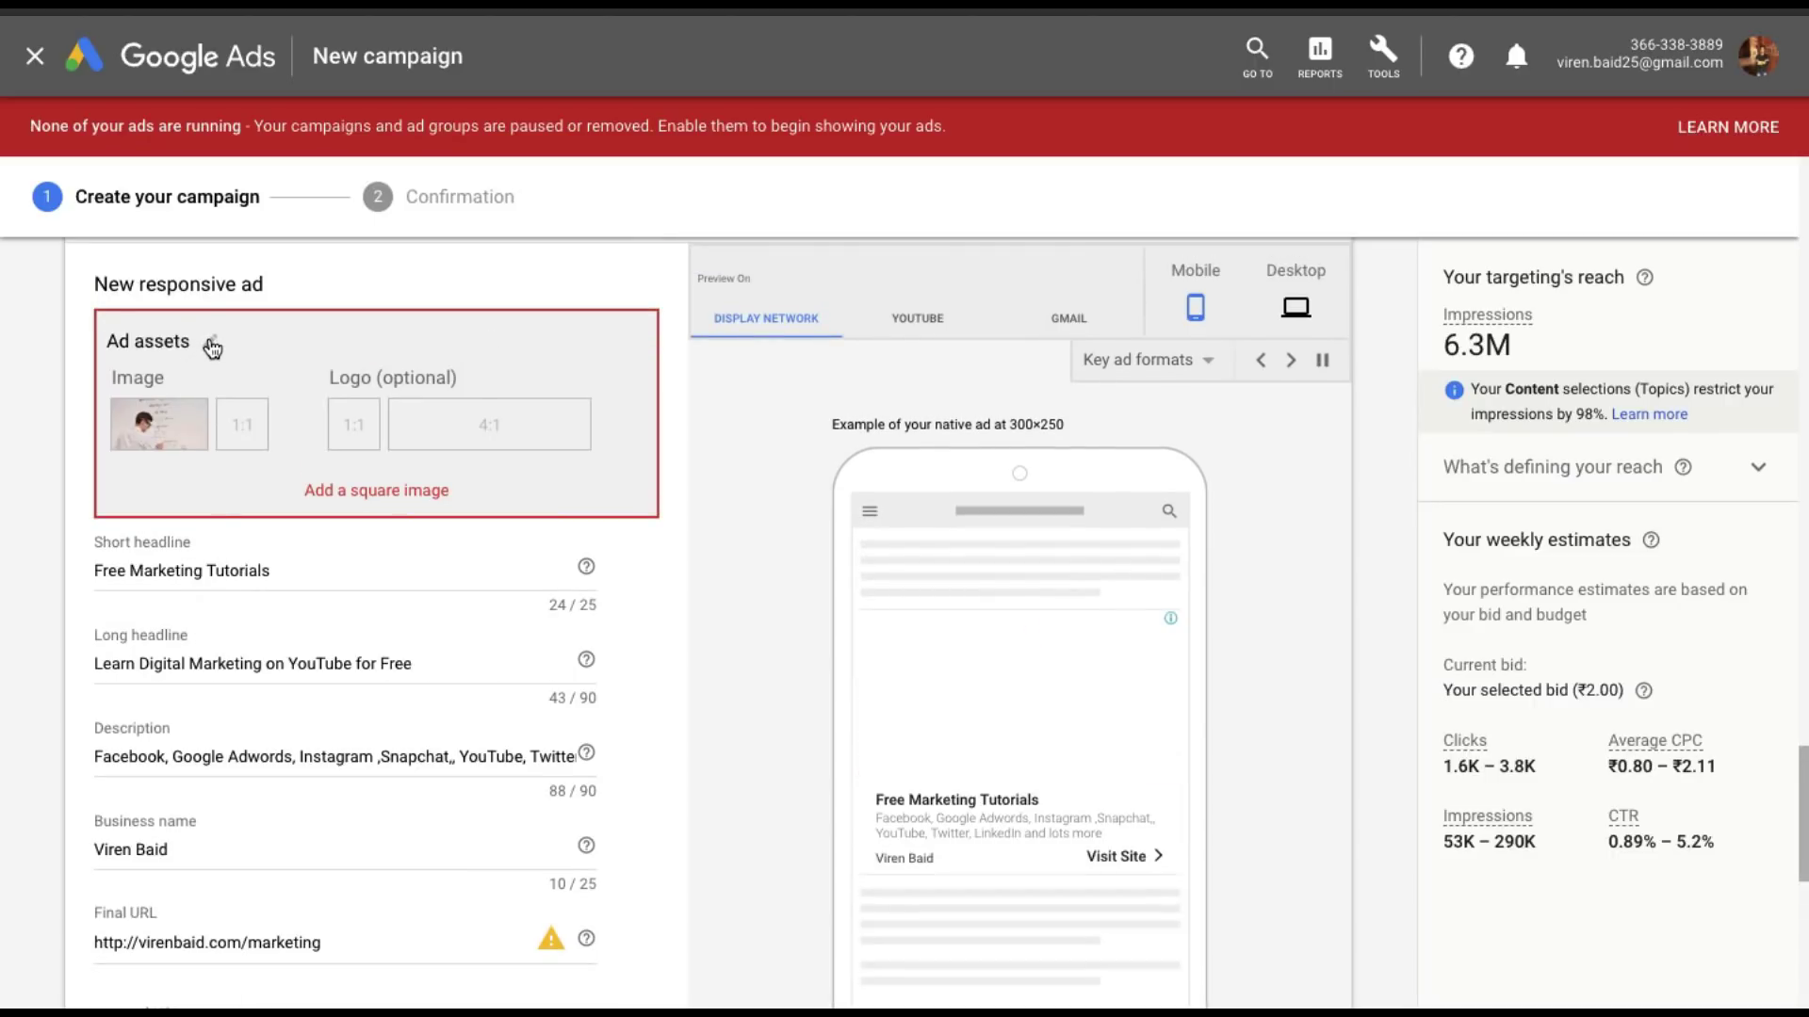
Add the whiteboard photo as a square ad image and save the assets.
click(210, 344)
mouse_move(643, 406)
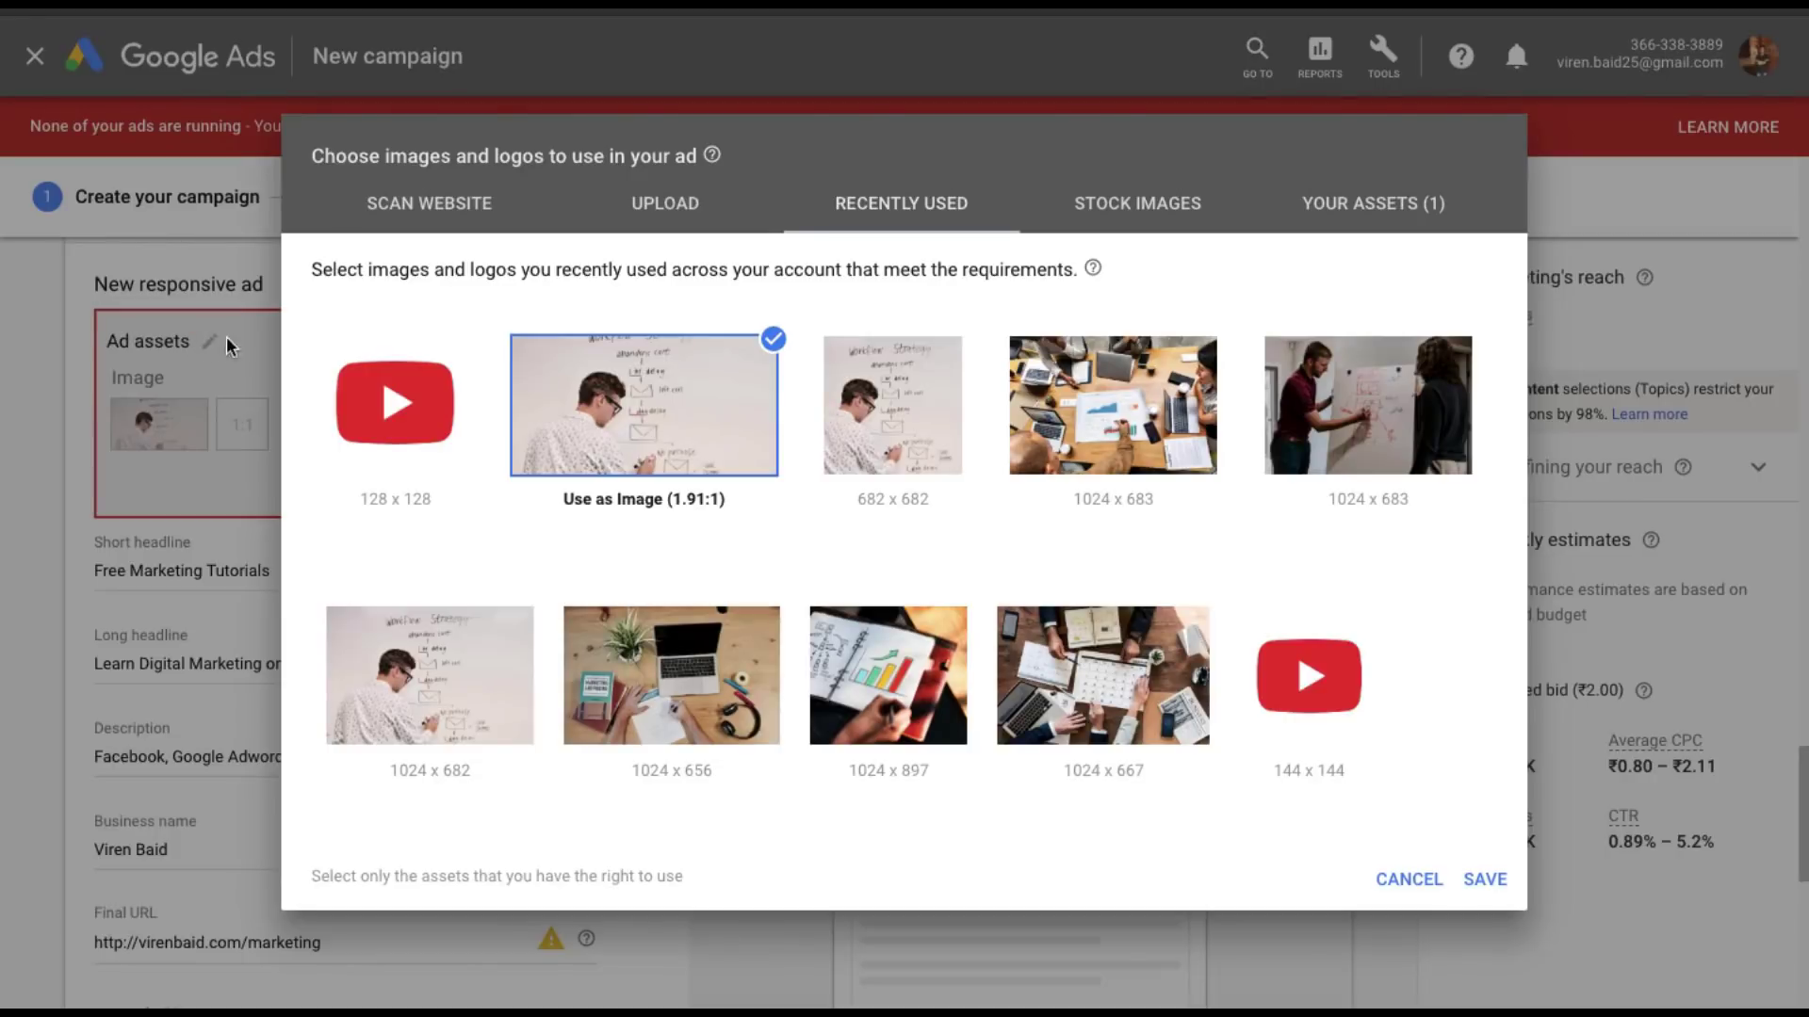
click(887, 437)
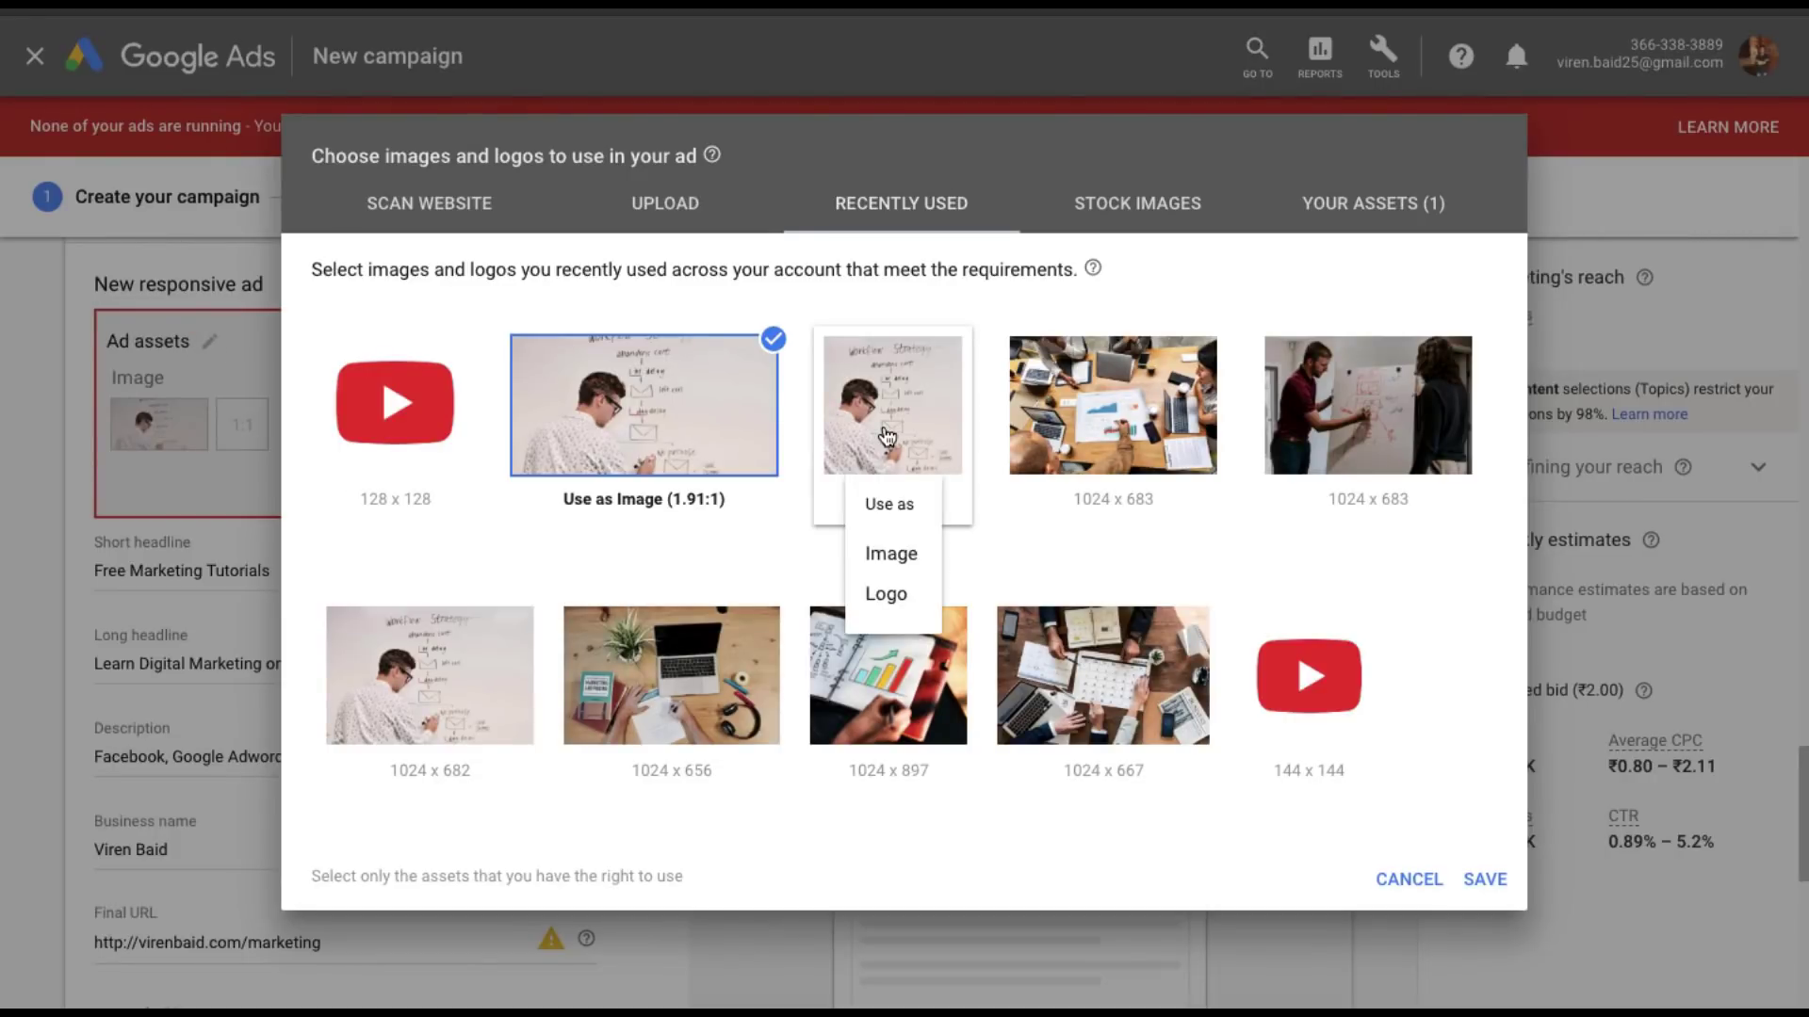
click(882, 559)
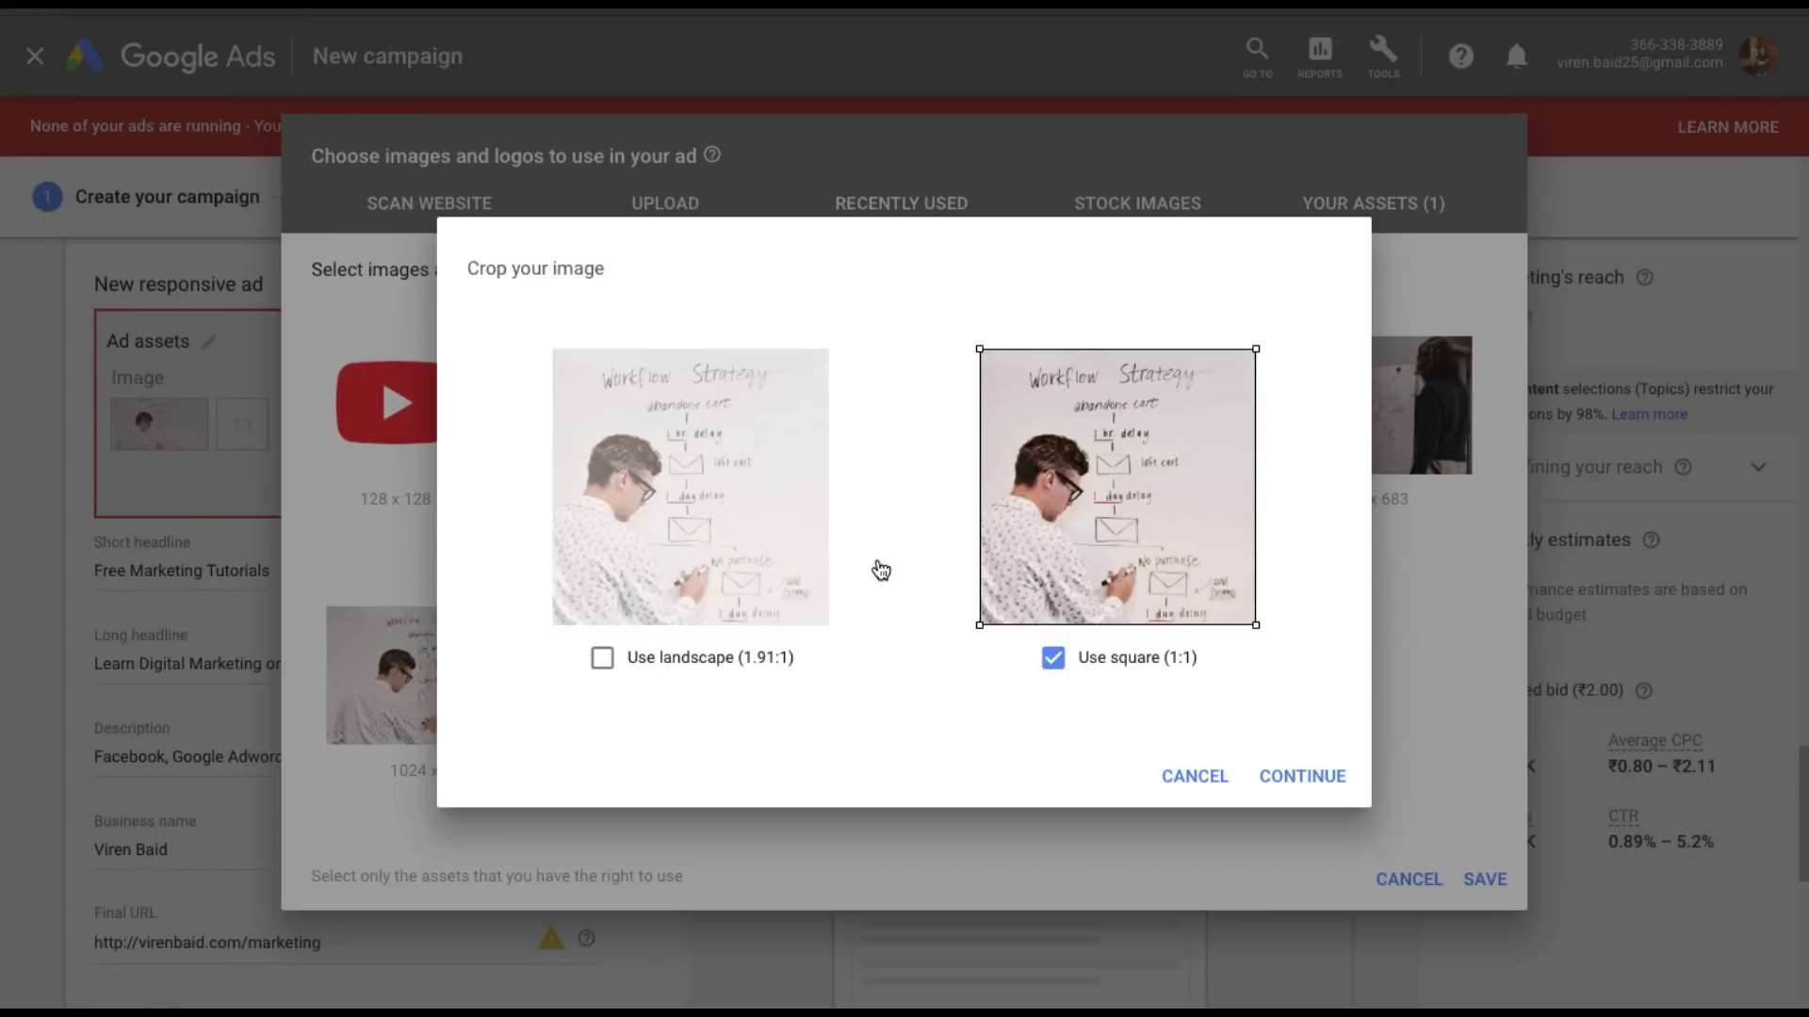
click(1267, 787)
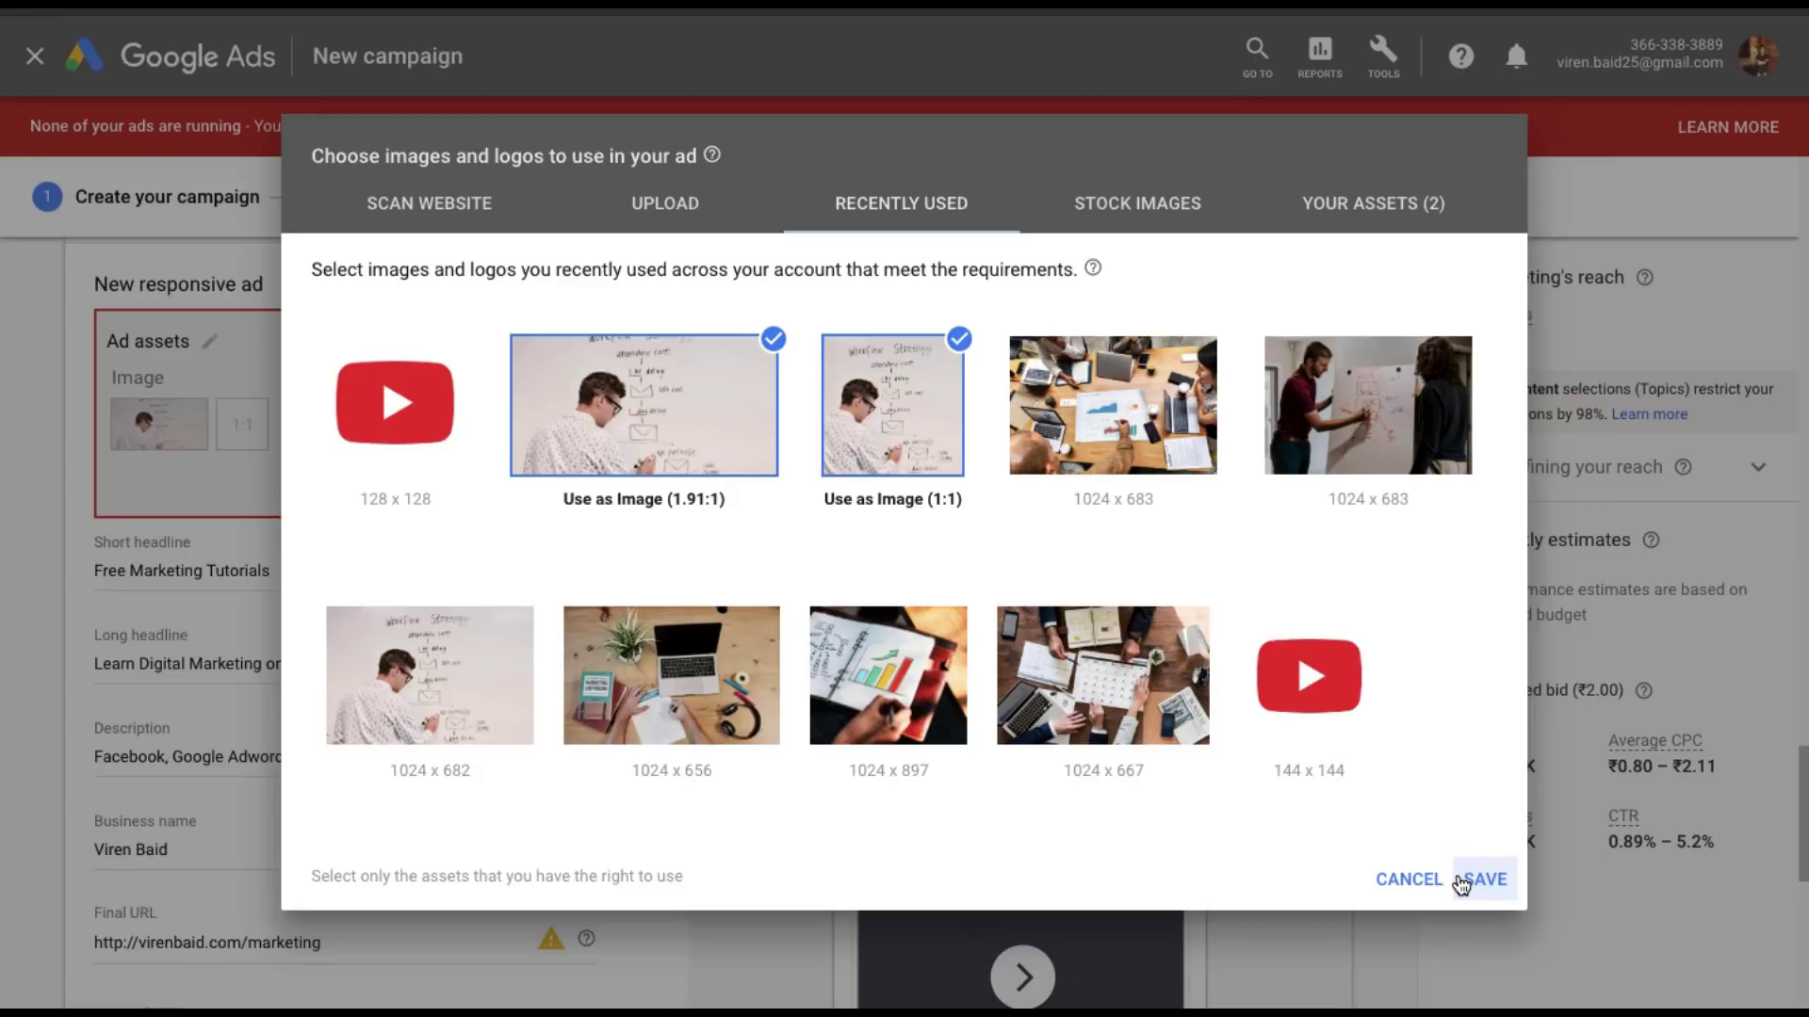
click(1478, 879)
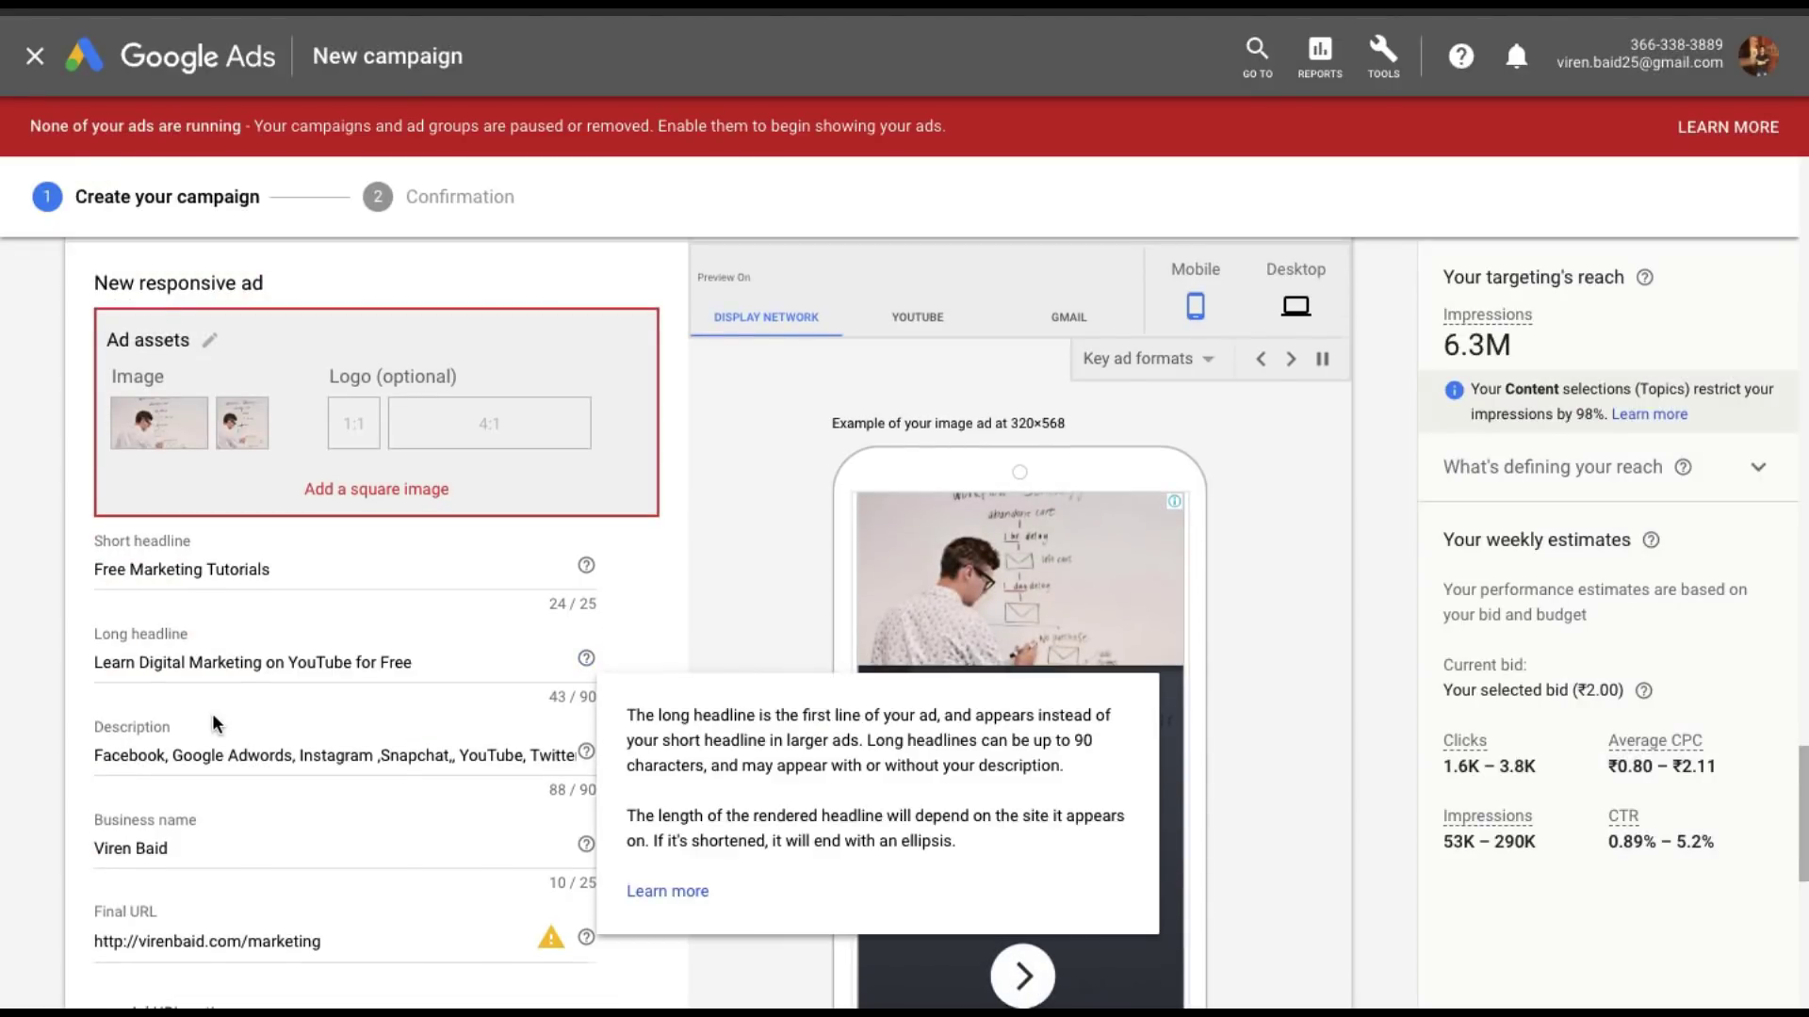
scroll(127, 700, down, 2)
scroll(127, 700, down, 1)
scroll(201, 710, down, 3)
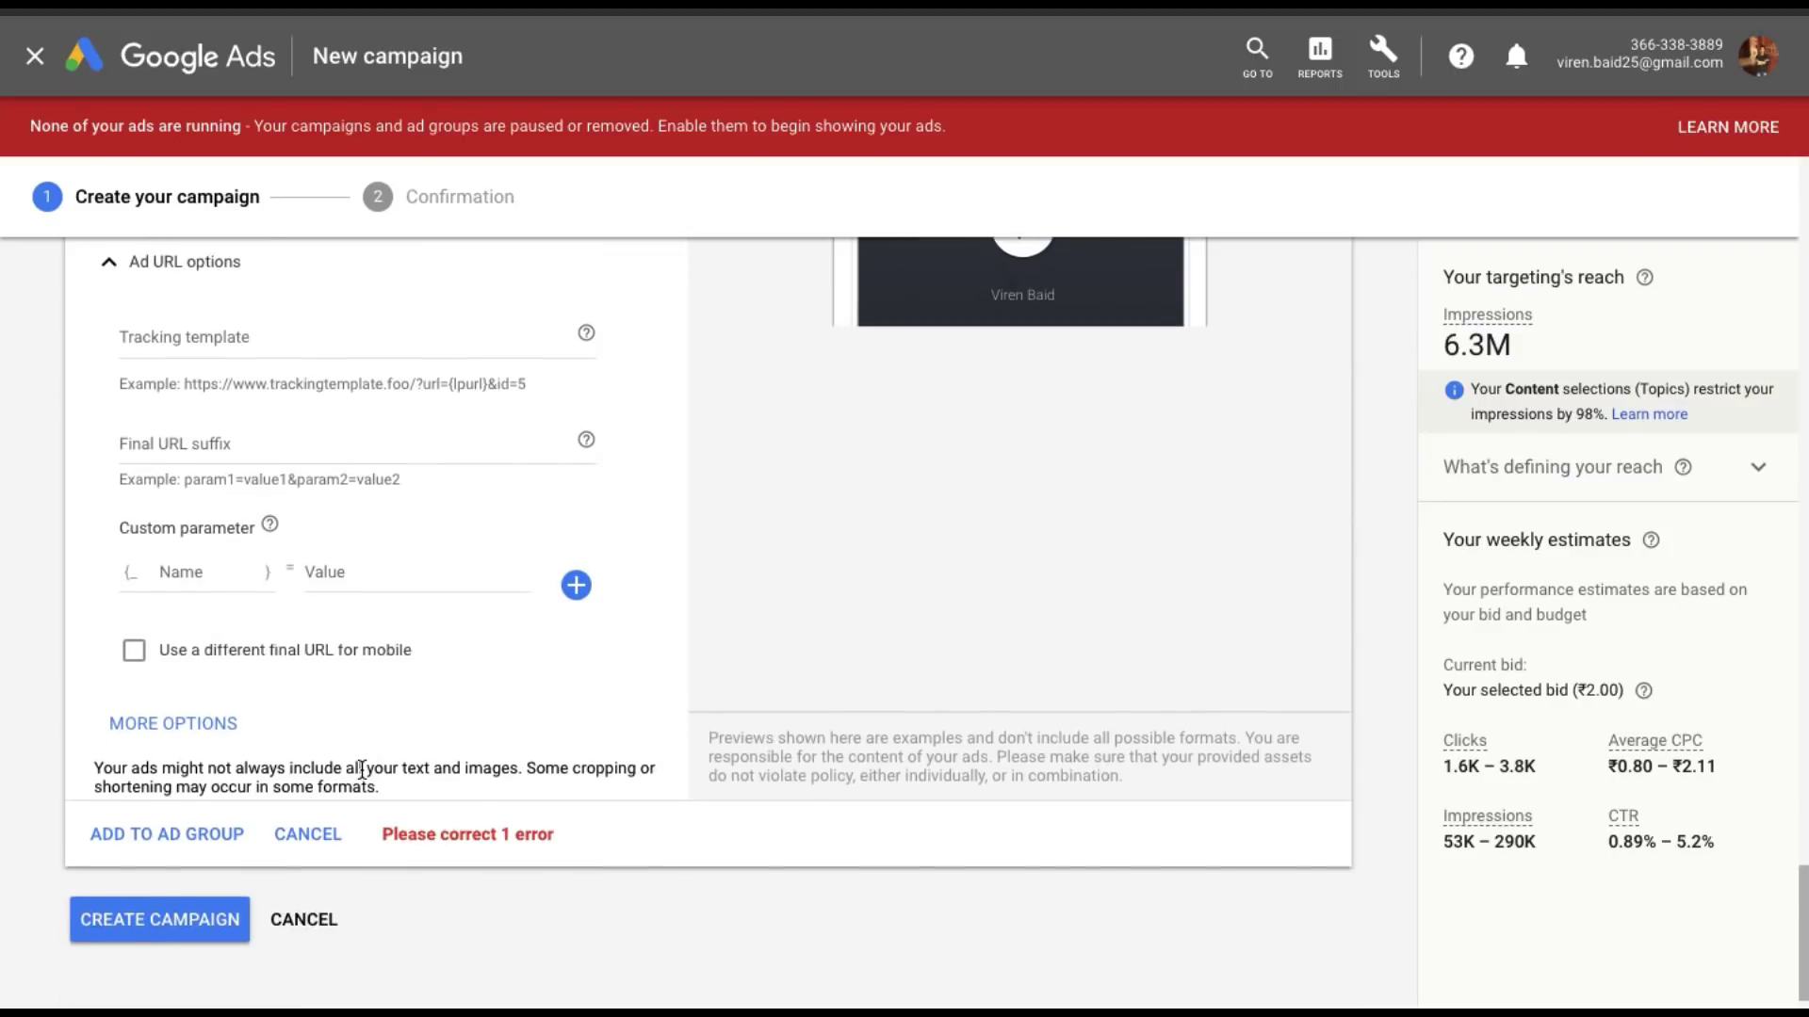
Add the ad to the ad group, create the campaign, and view its page.
click(181, 801)
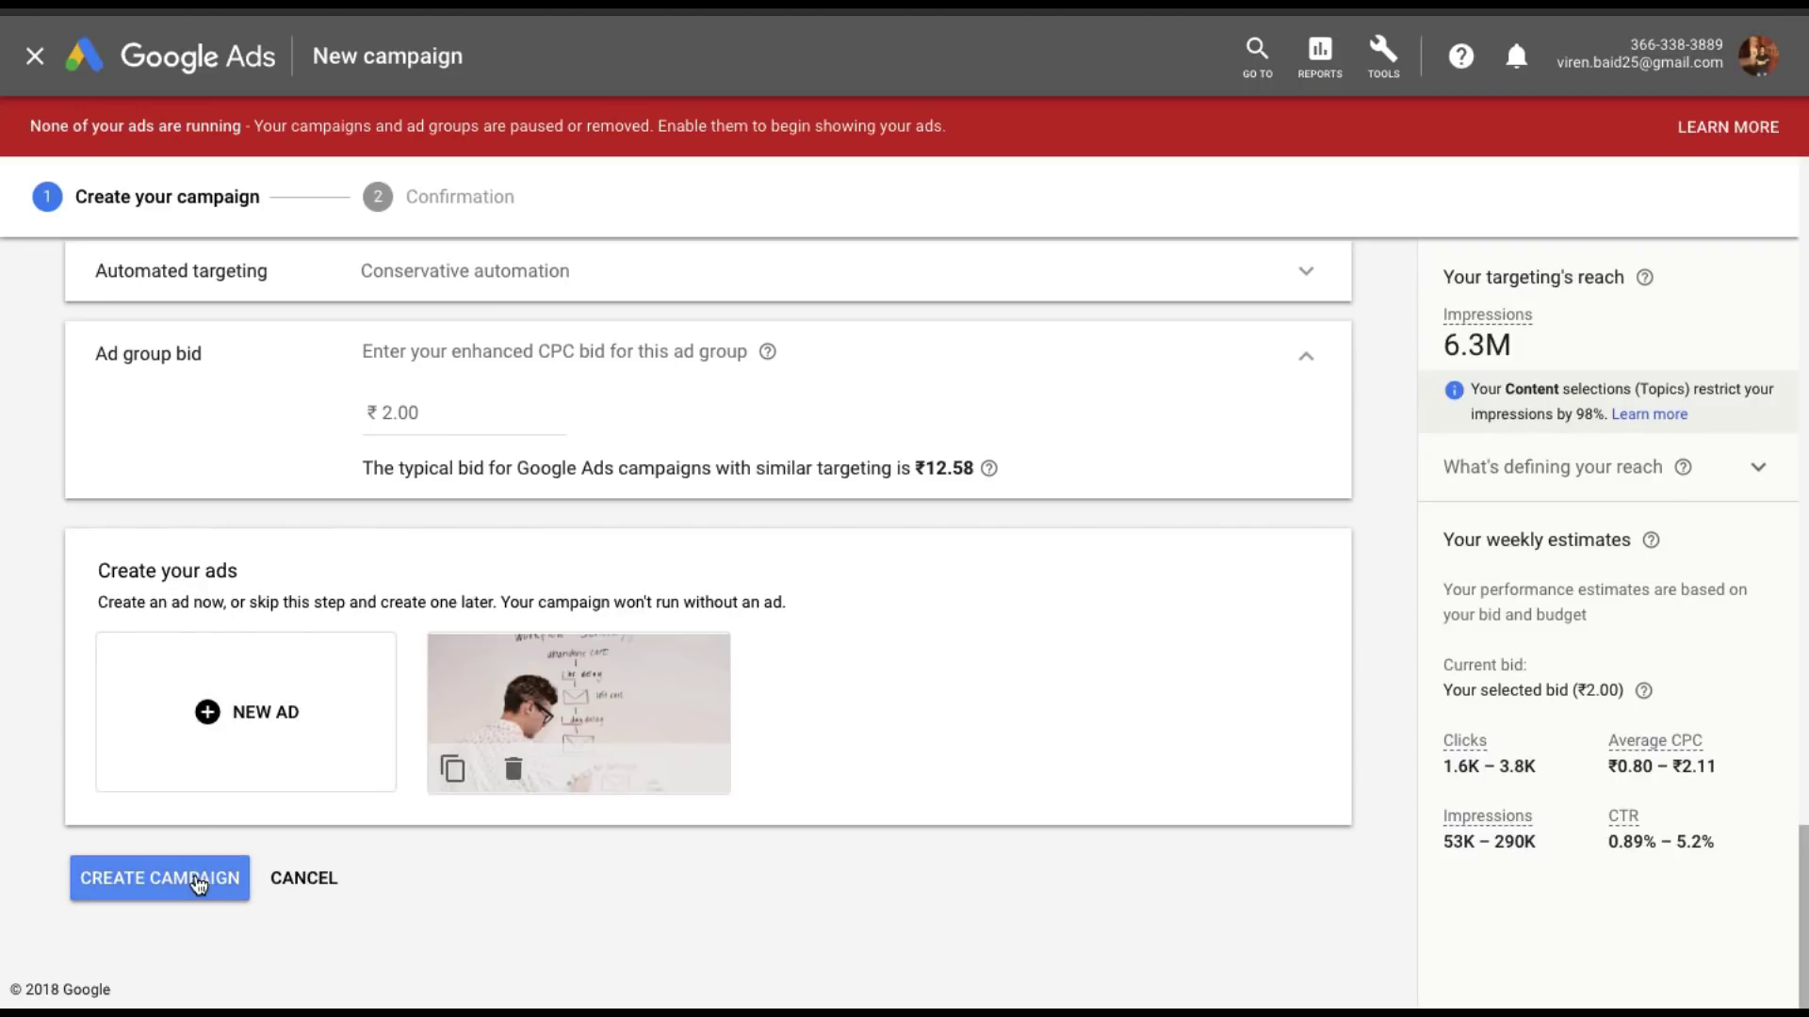
click(196, 884)
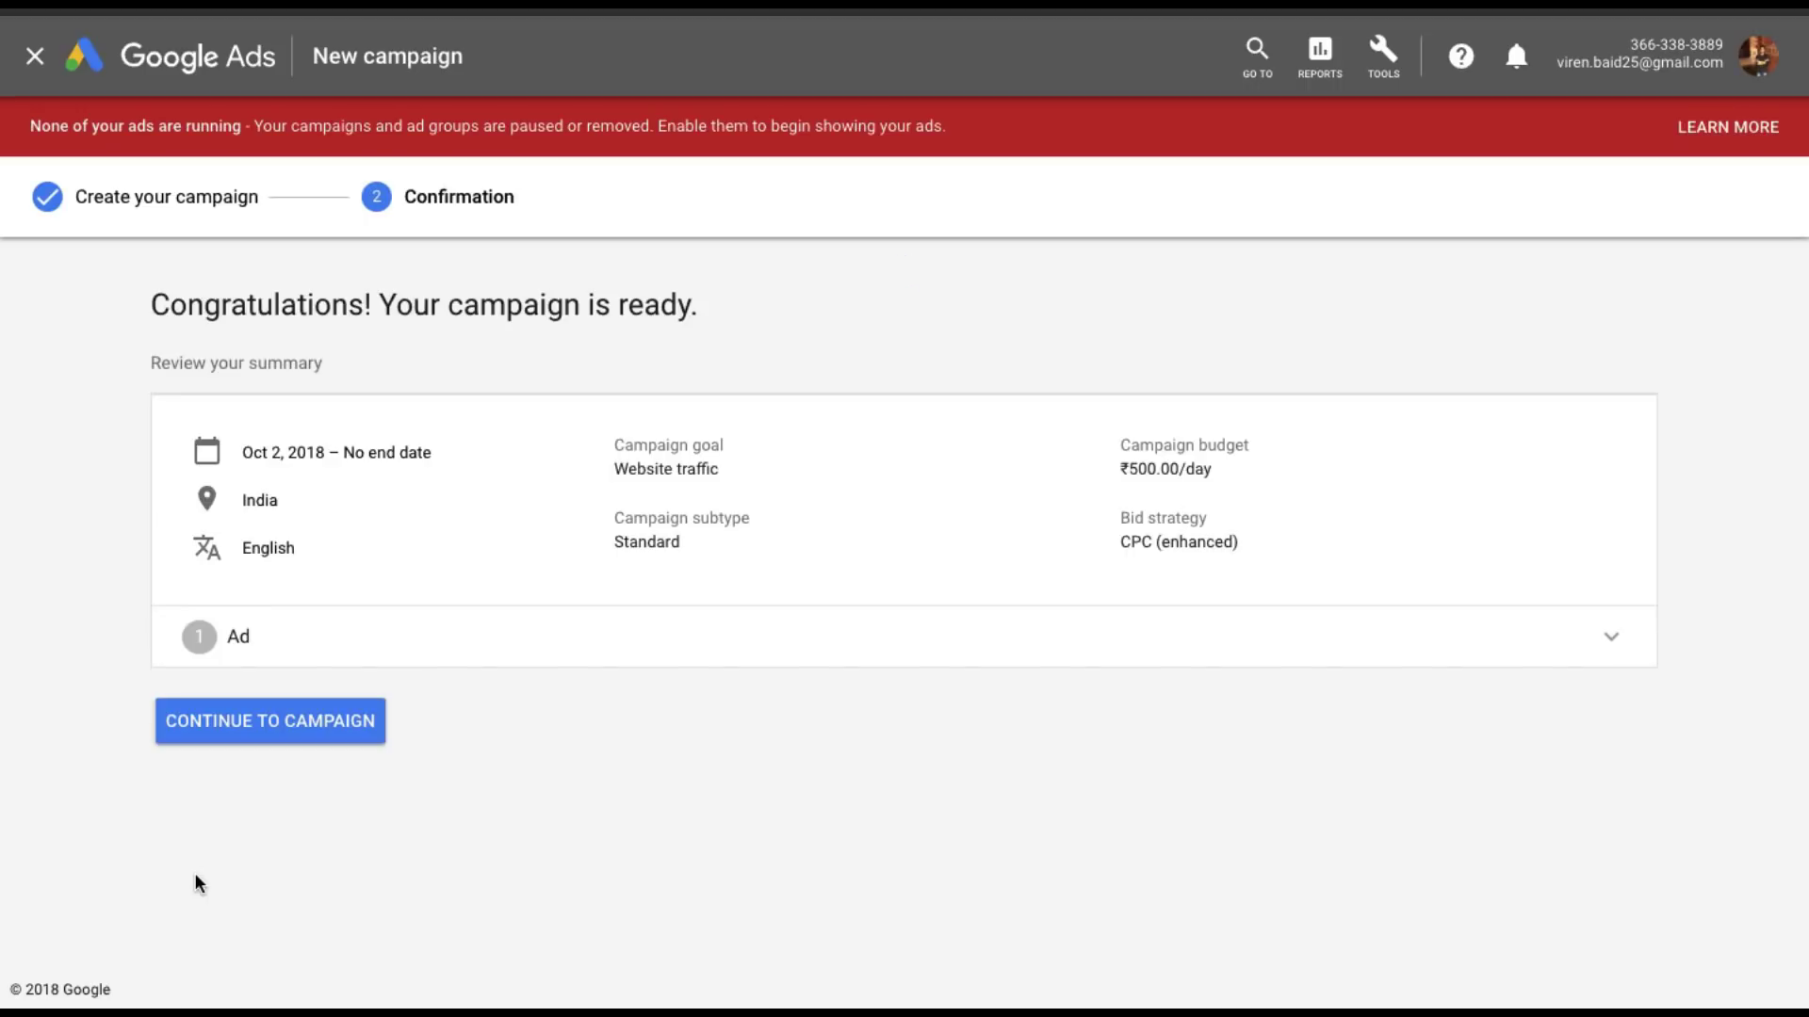
click(303, 736)
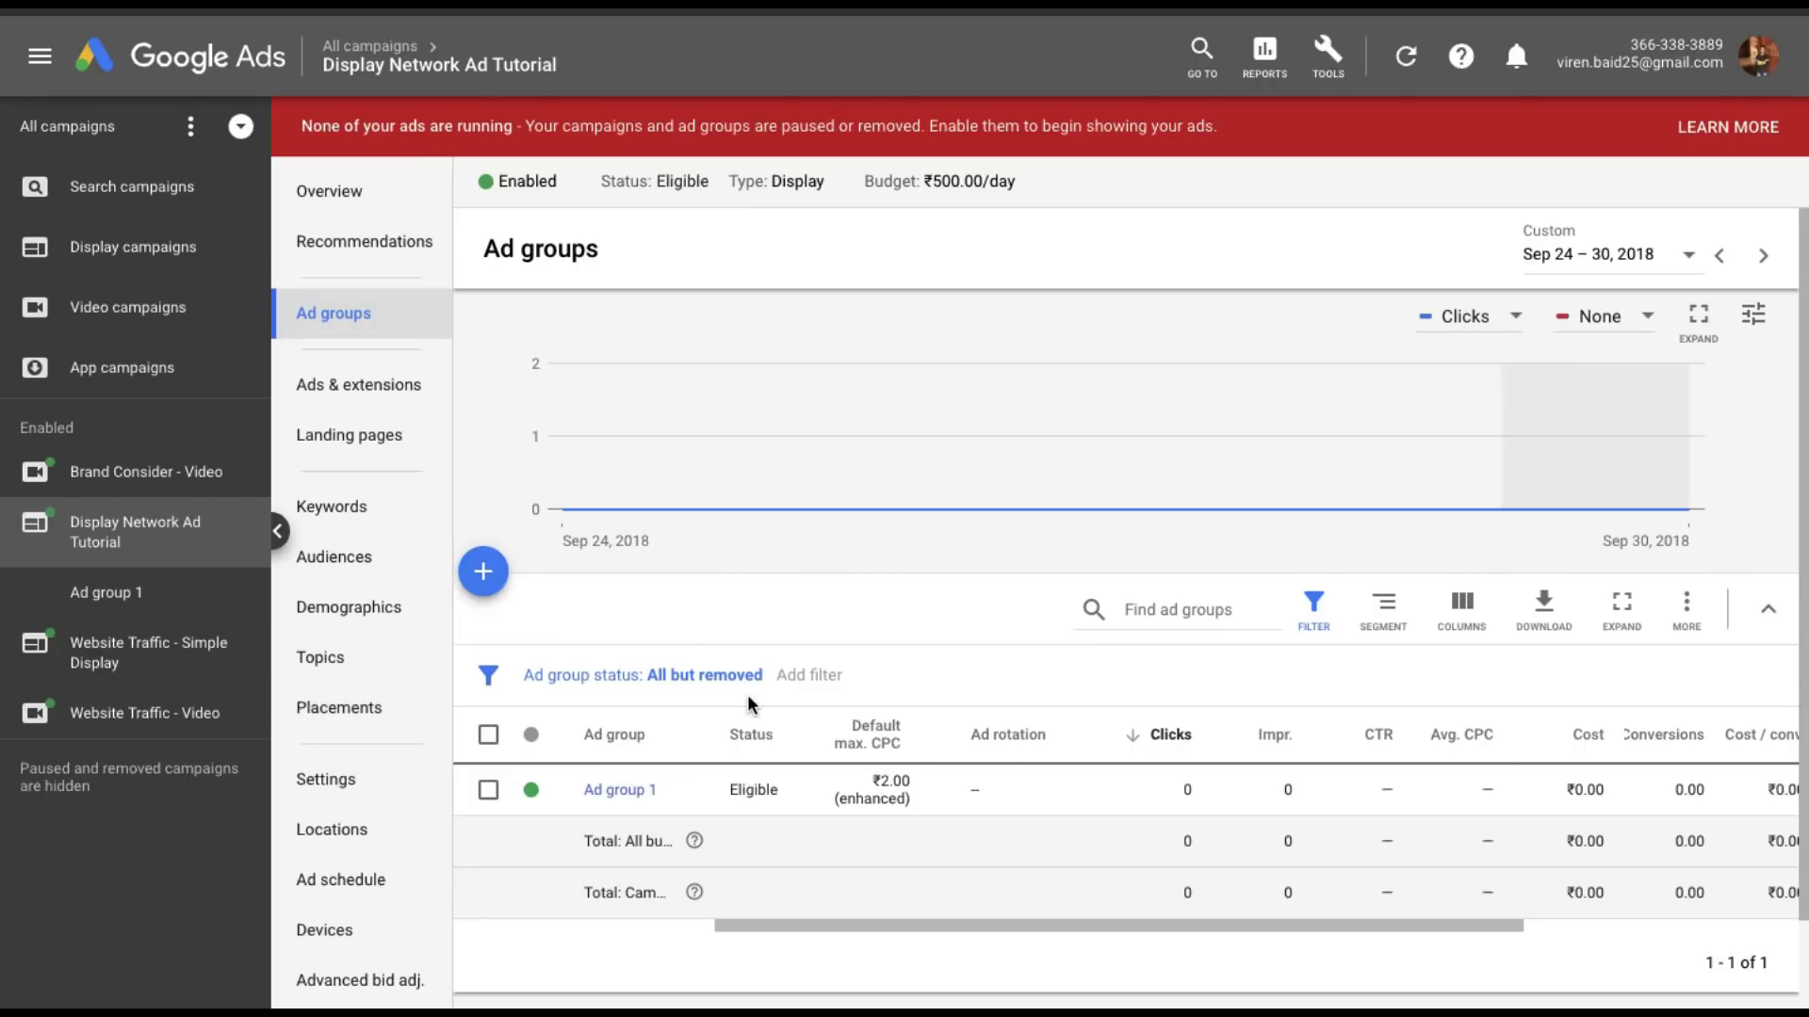
scroll(1231, 841, down, 1)
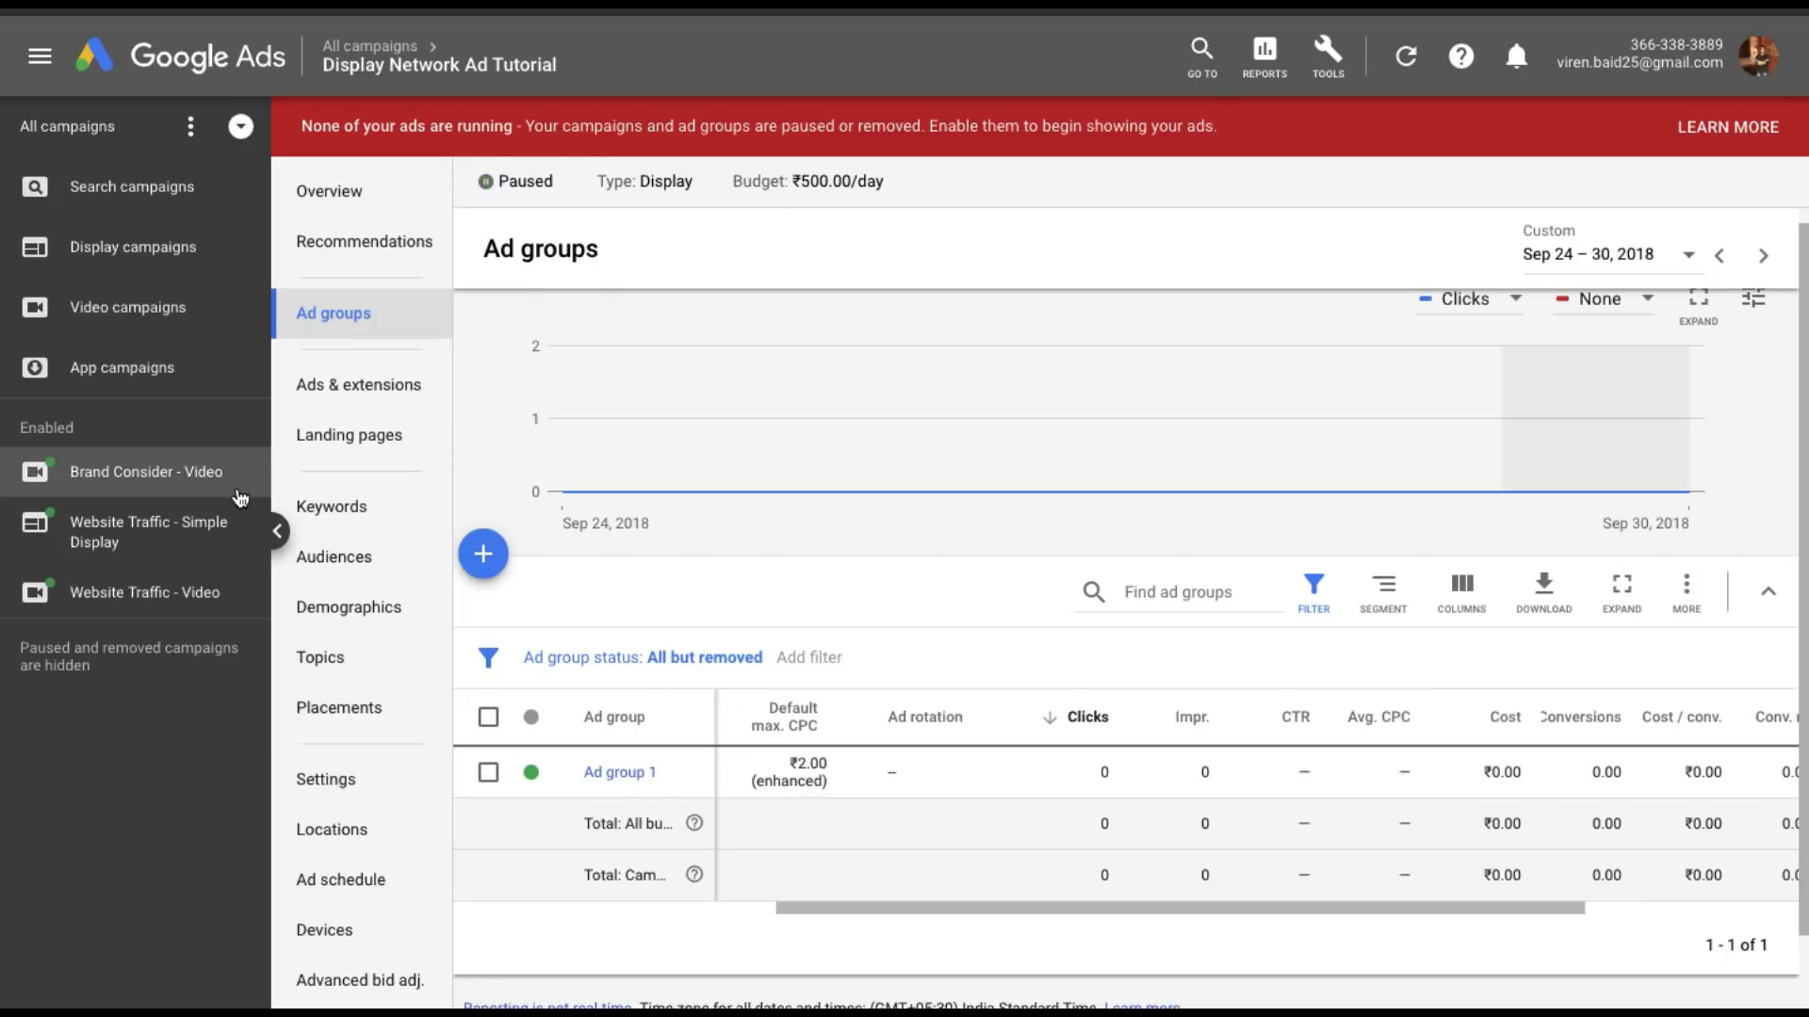
Open the Website Traffic - Simple Display campaign from the sidebar.
click(197, 527)
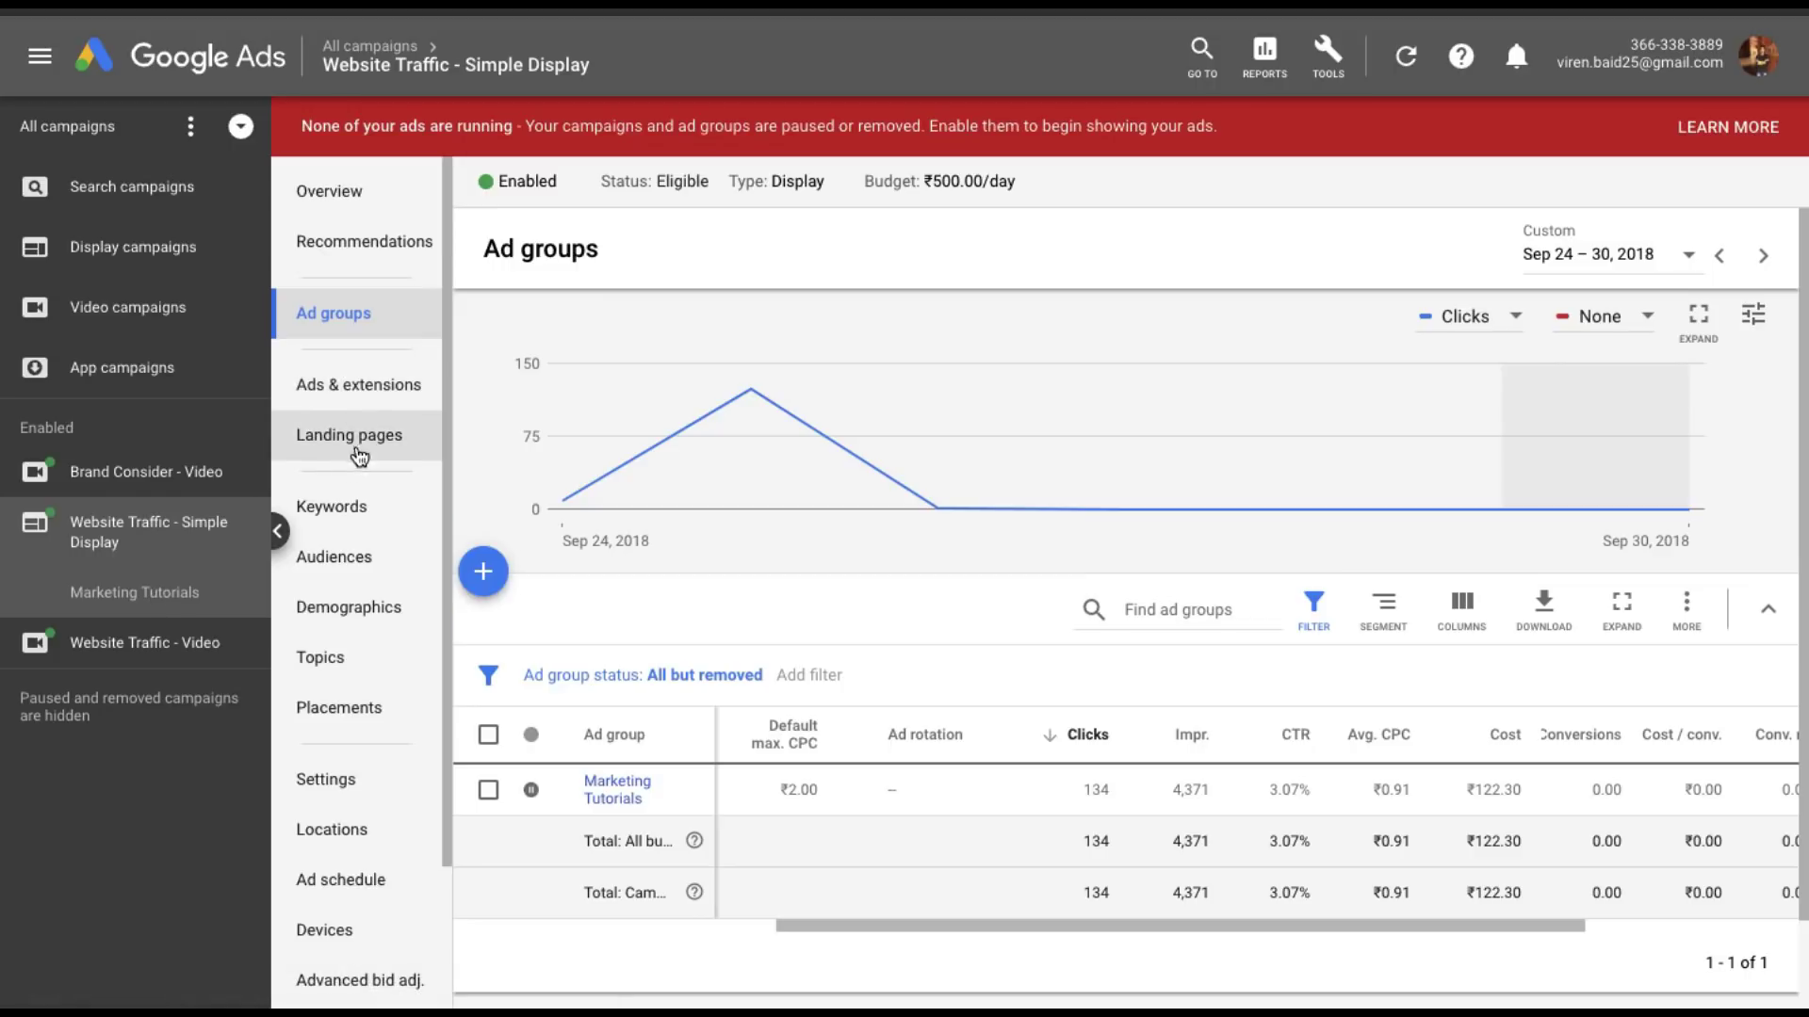
Show the campaign's Ads & extensions table with clicks and costs.
click(387, 388)
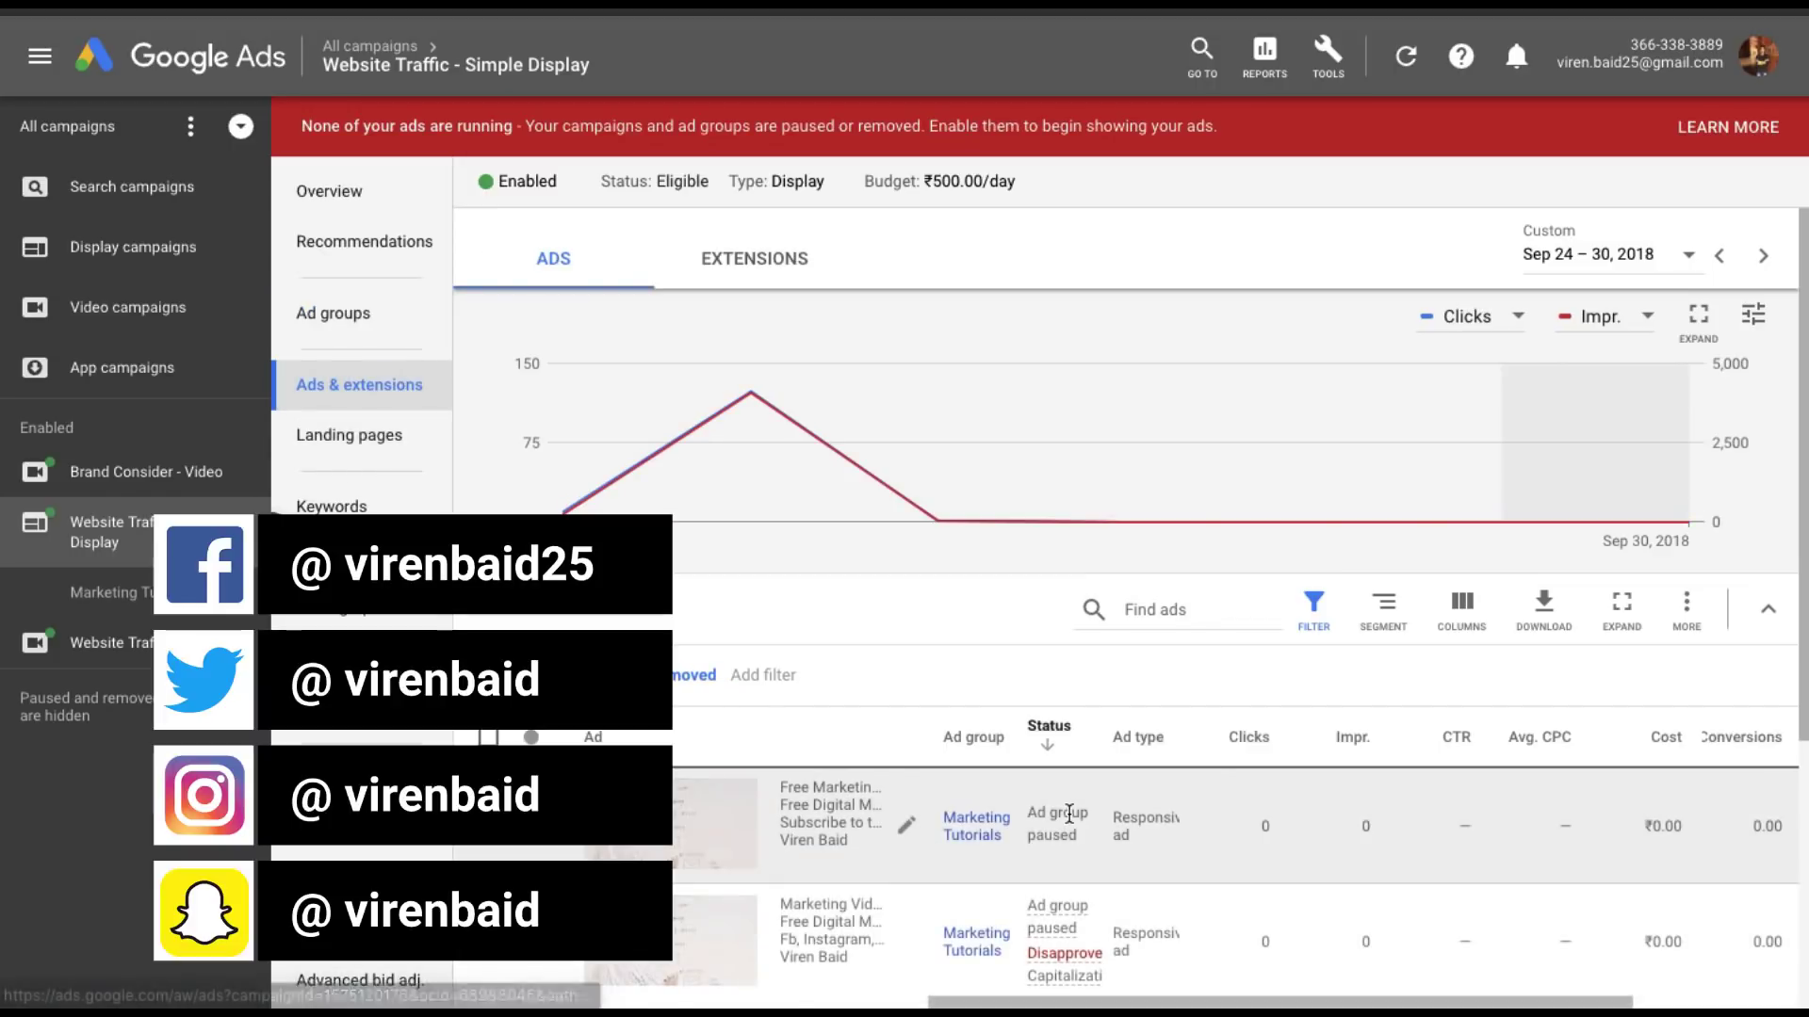
scroll(1068, 814, down, 3)
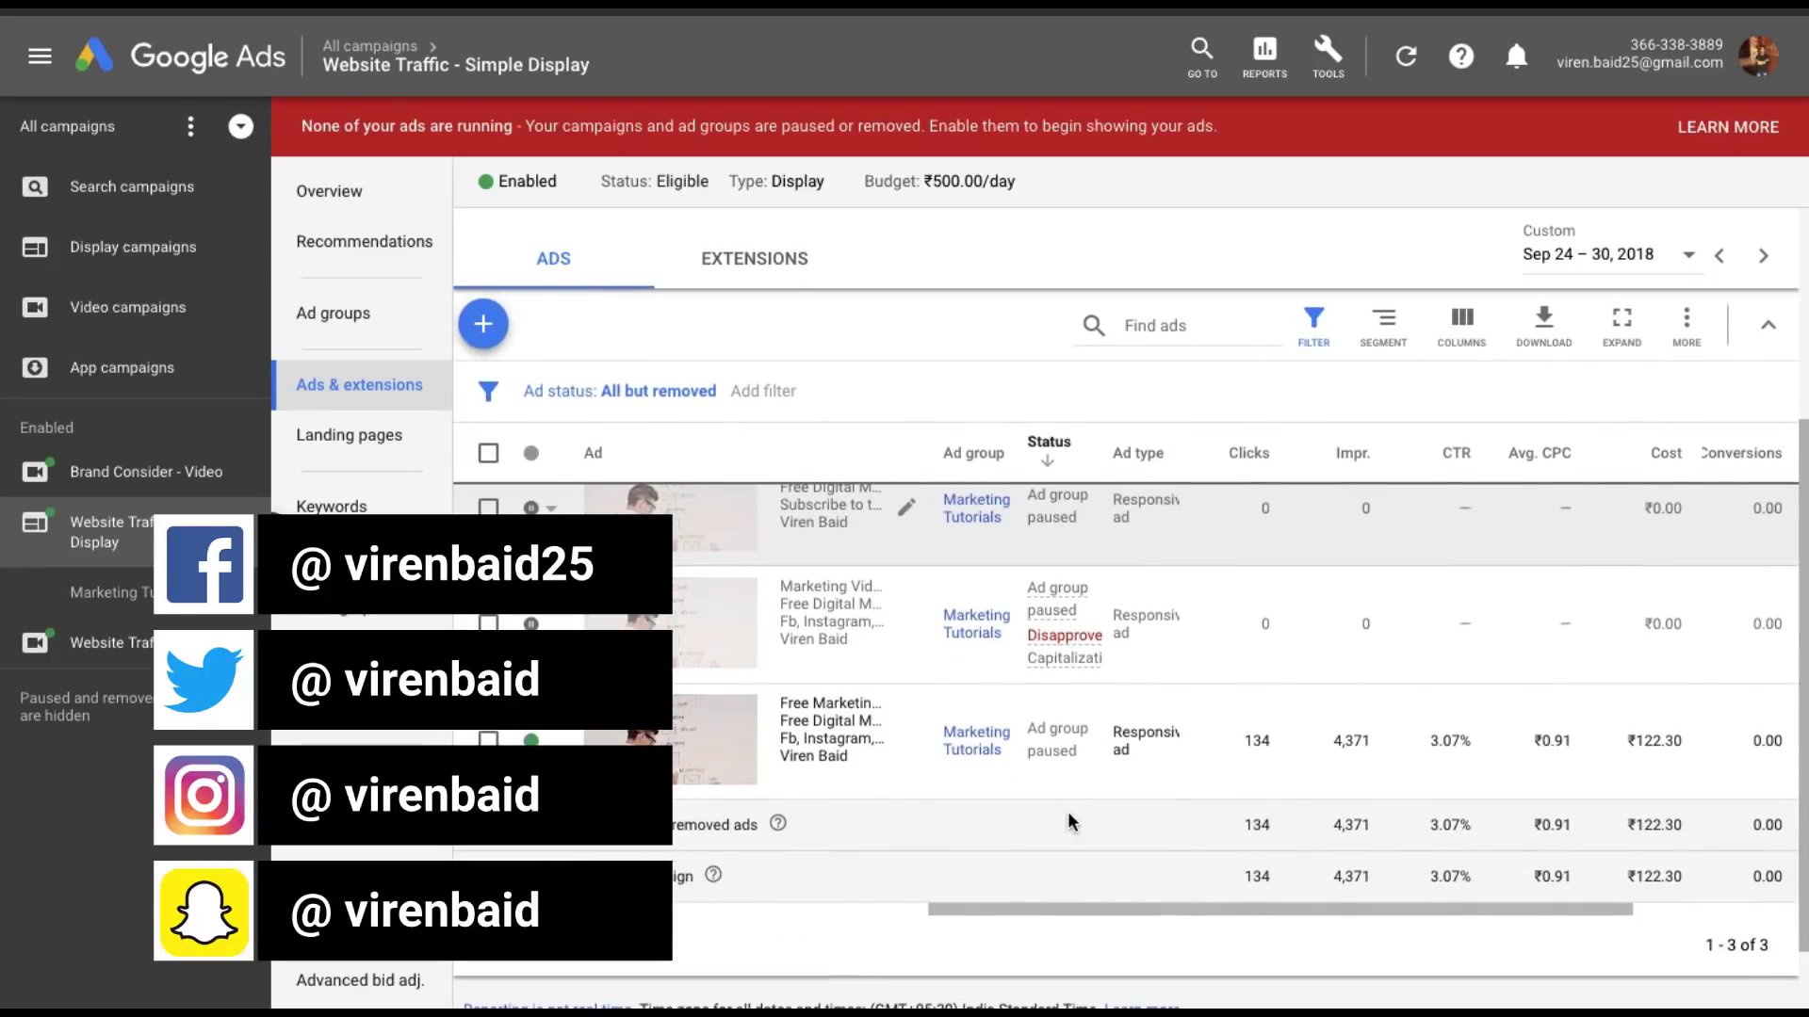
scroll(1069, 820, right, 3)
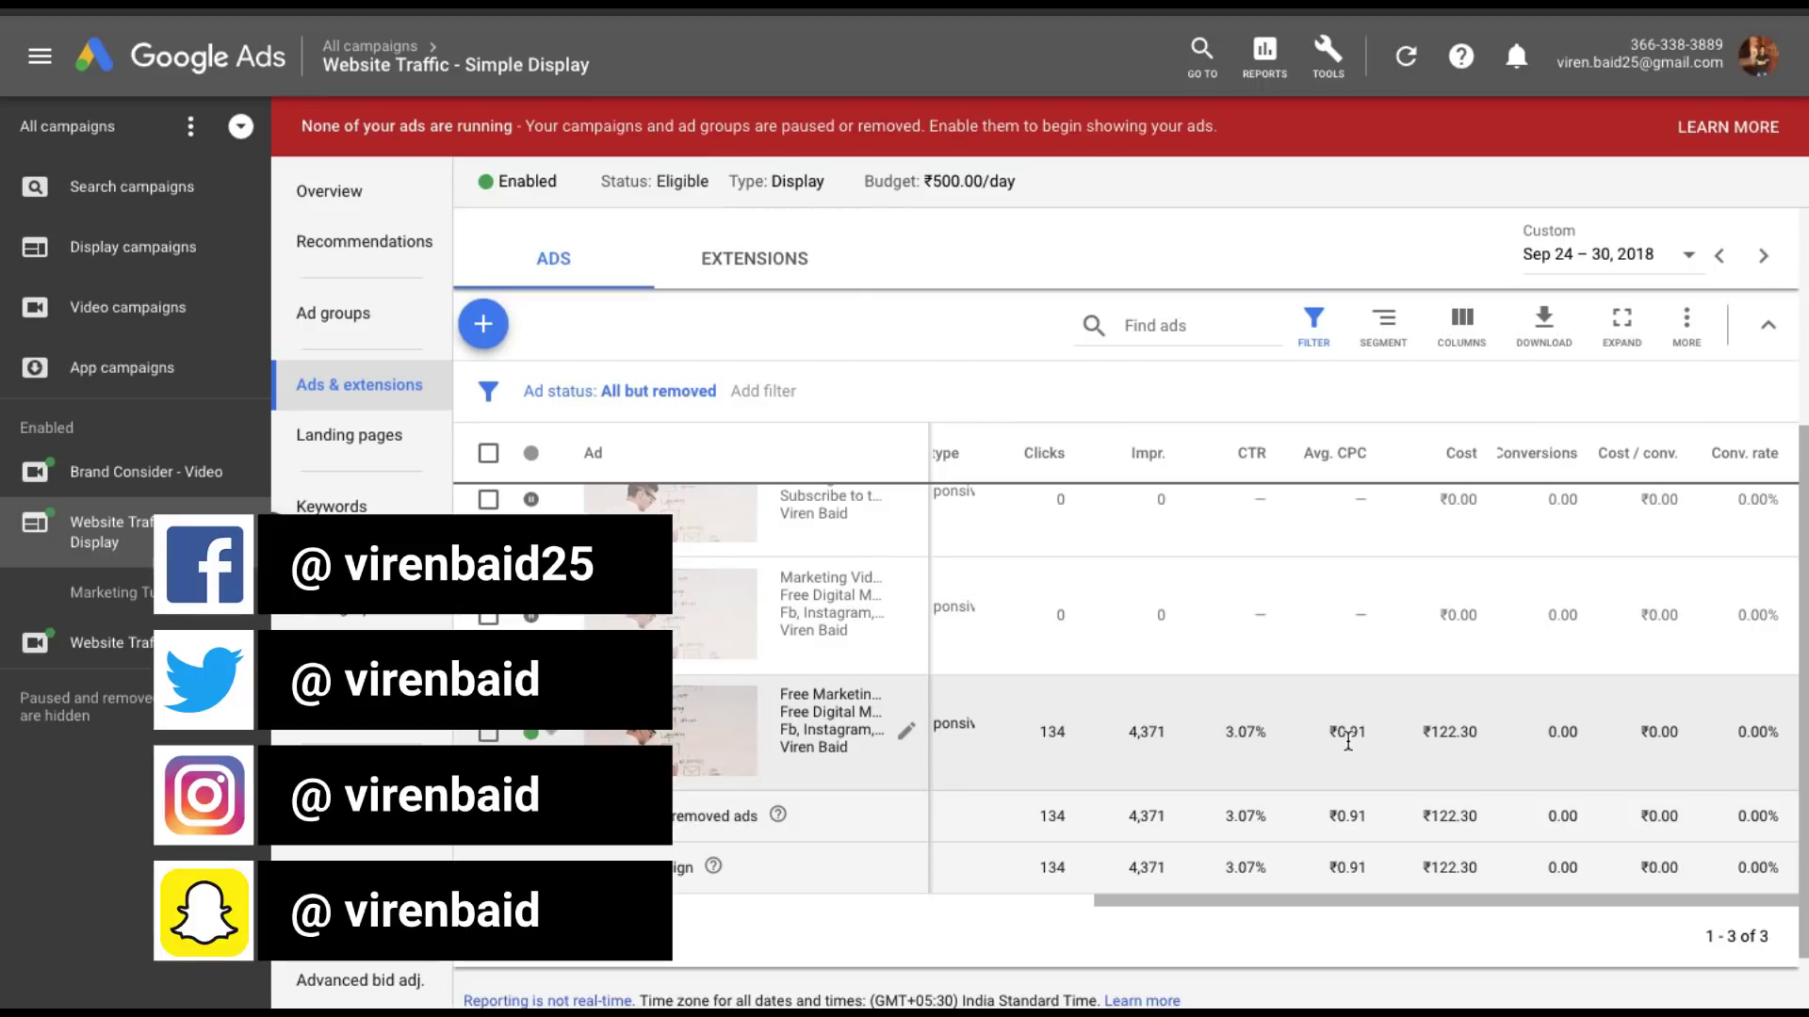
scroll(1348, 745, down, 1)
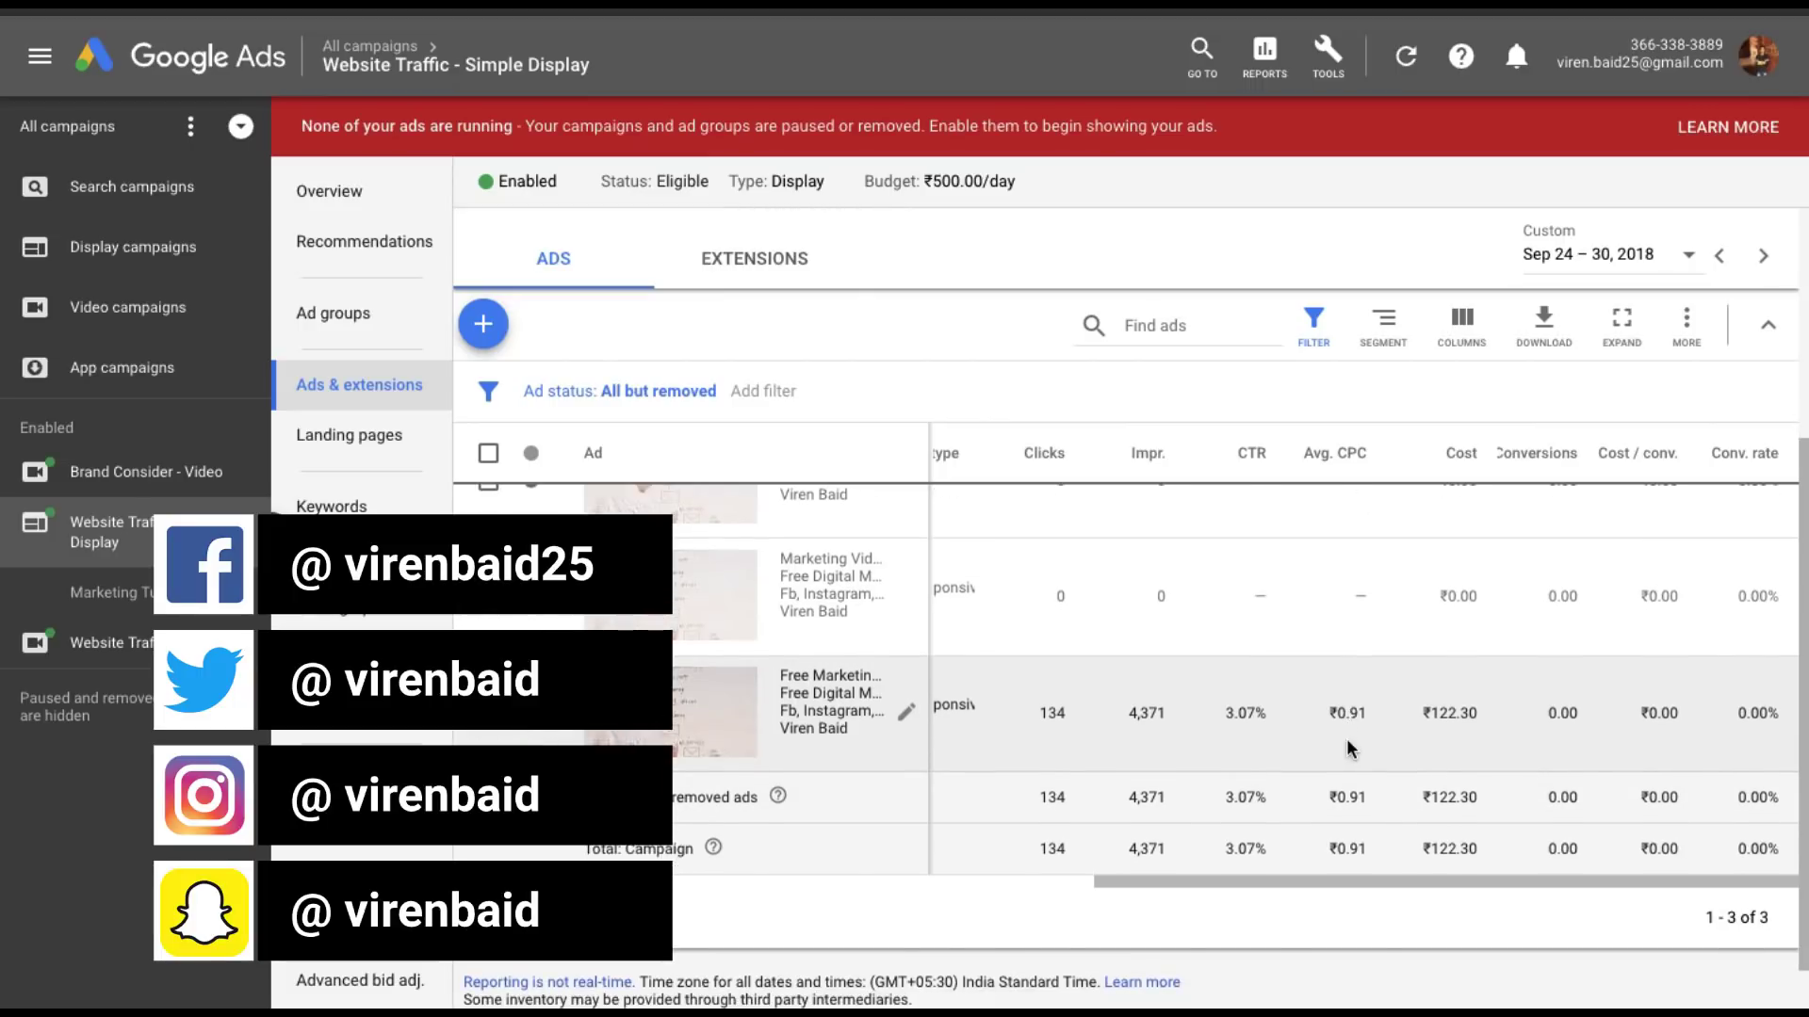